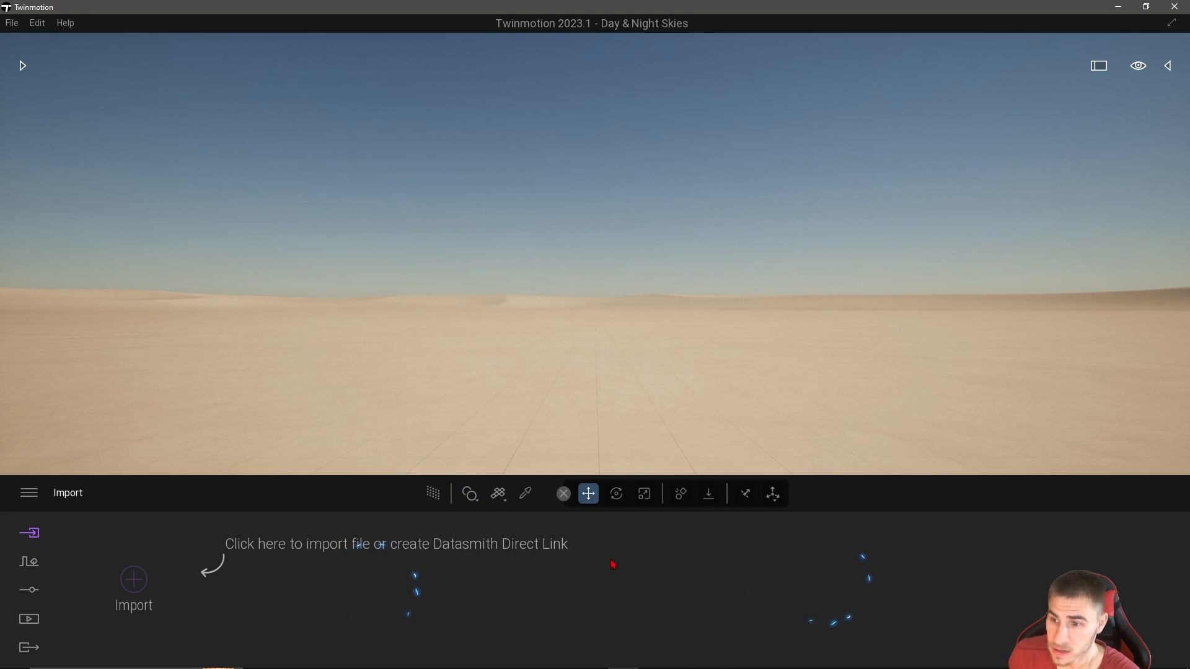
Switch to the Revit 2023.1 project showing the curtain wall in its 3D view.
mouse_move(542, 665)
left_click(653, 657)
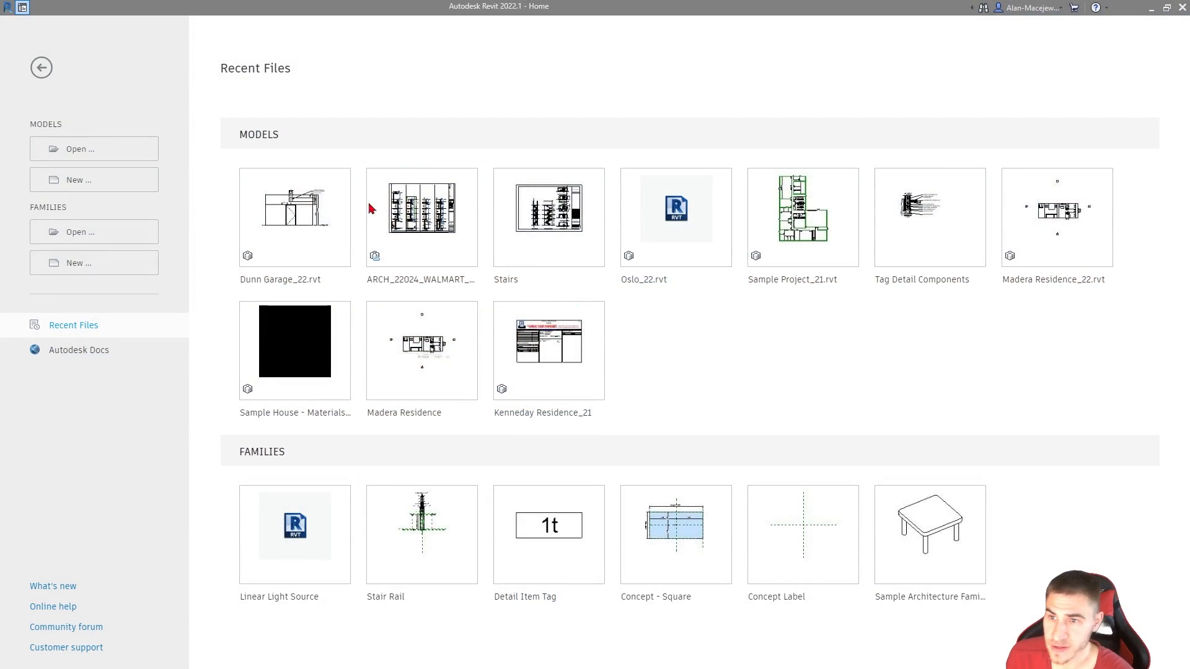
key("super")
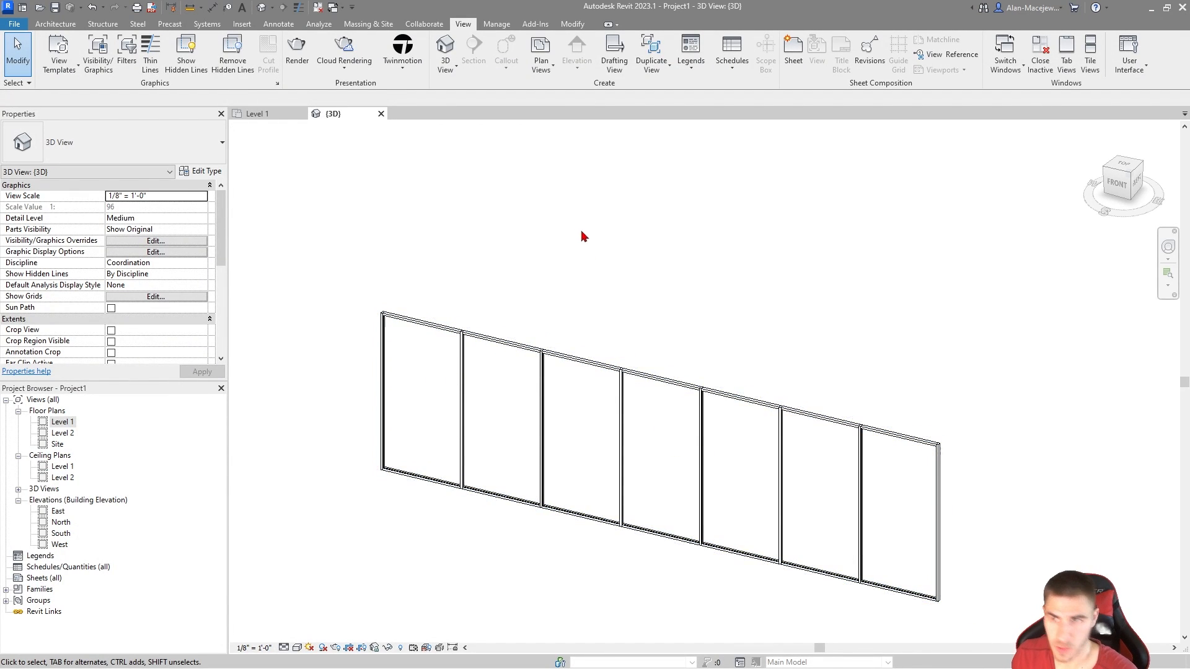
Open the Revit 3D view in Twinmotion through Direct Link as a new project, with Collapse set to Keep hierarchy.
left_click(437, 73)
left_click(419, 101)
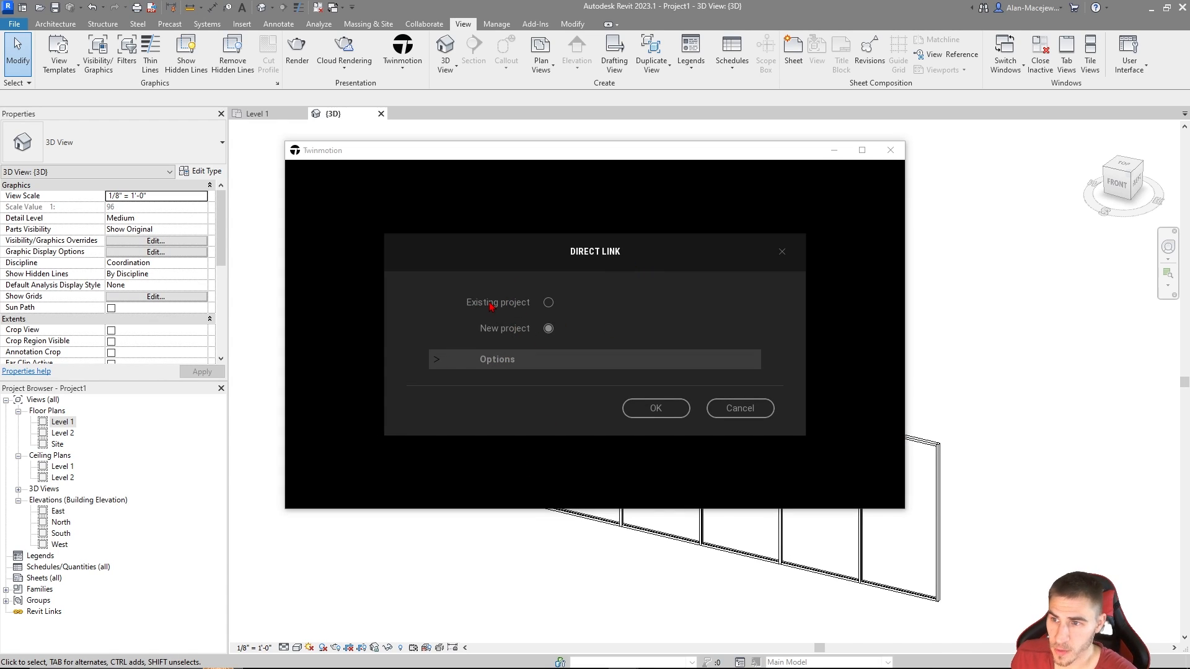
left_click(437, 360)
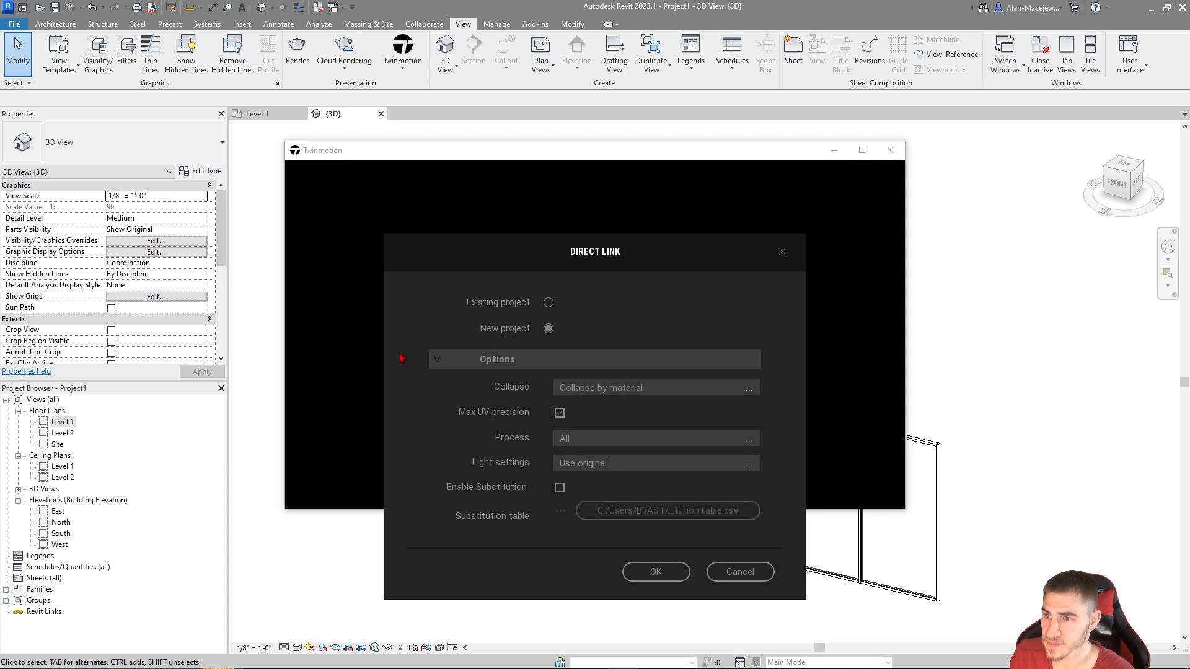
left_click(641, 394)
left_click(699, 402)
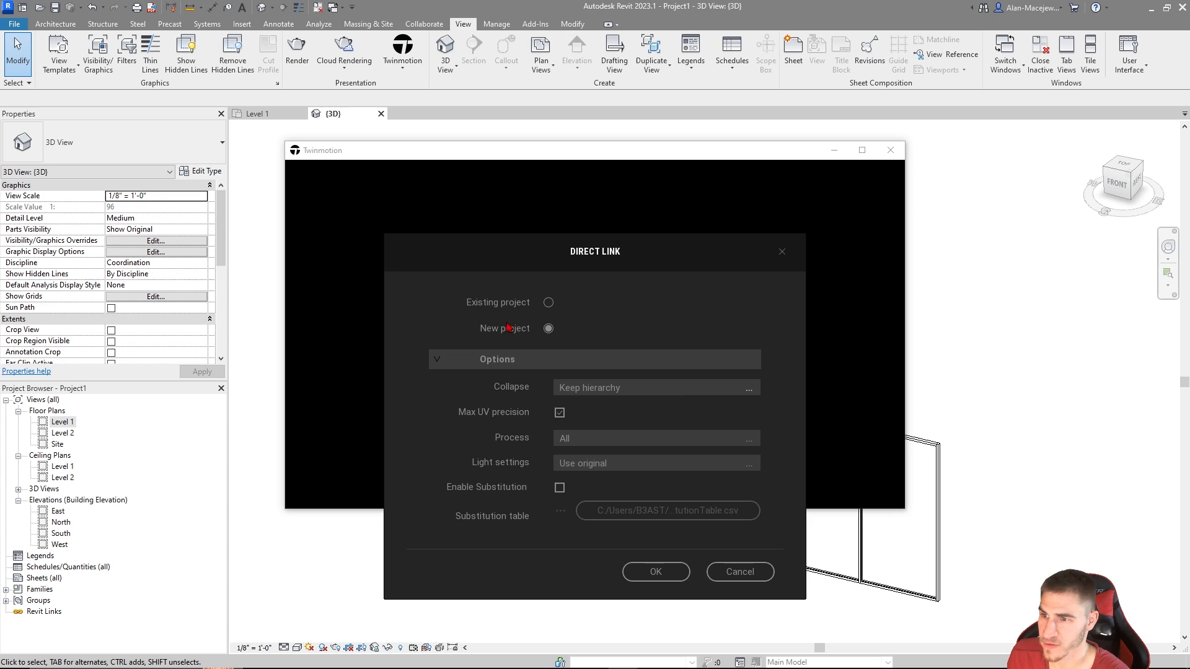
left_click(650, 569)
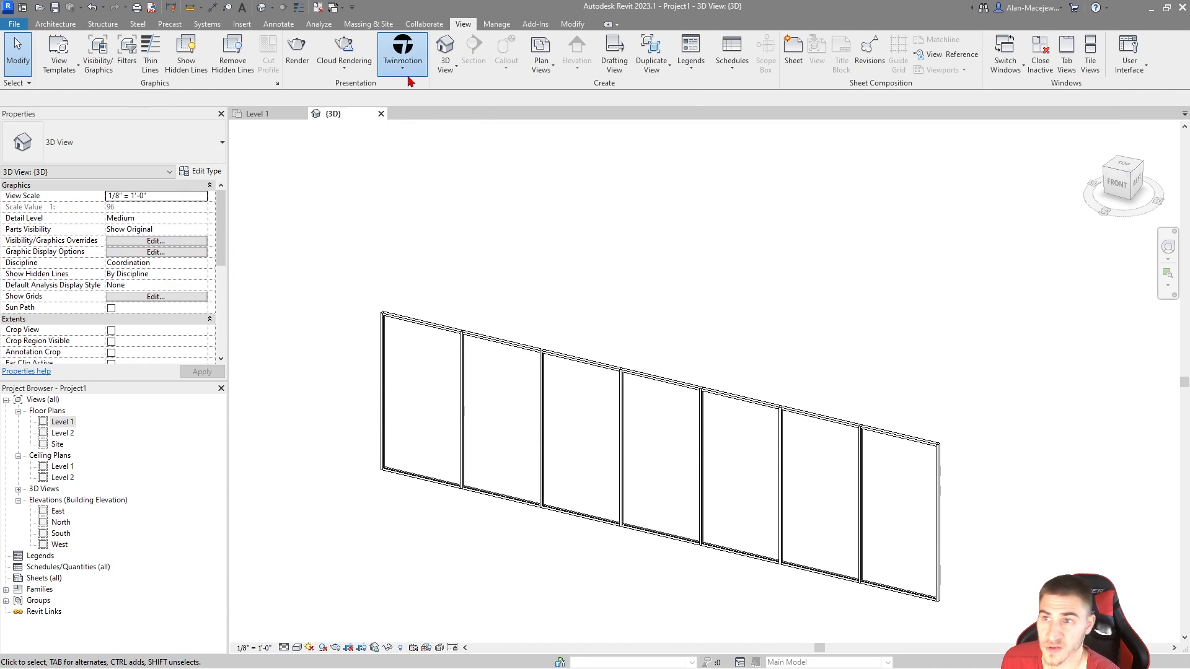
Synchronize the Revit 3D view through Direct Link and switch to the open Twinmotion project.
left_click(402, 50)
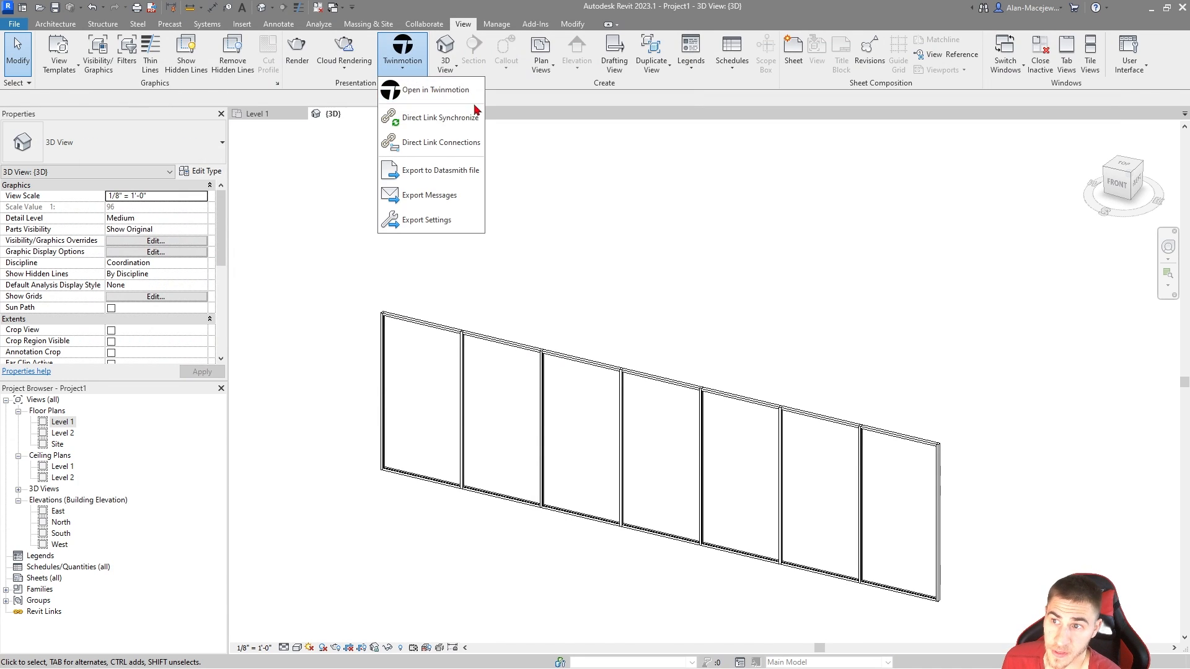
left_click(443, 118)
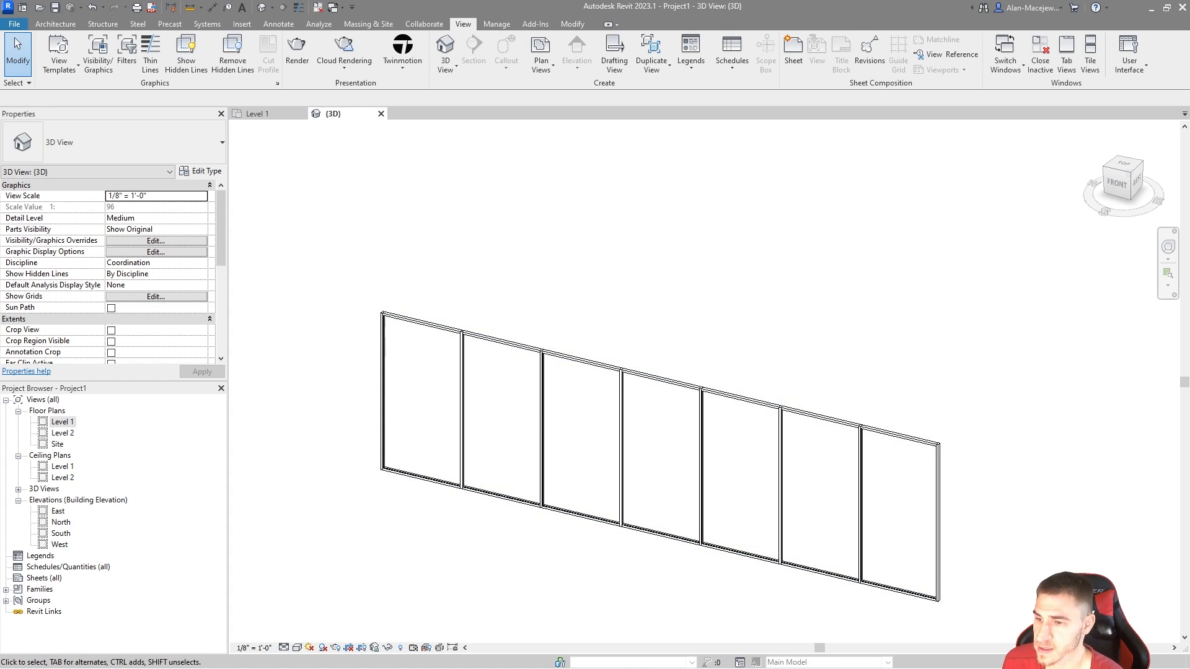
key("super")
left_click(624, 657)
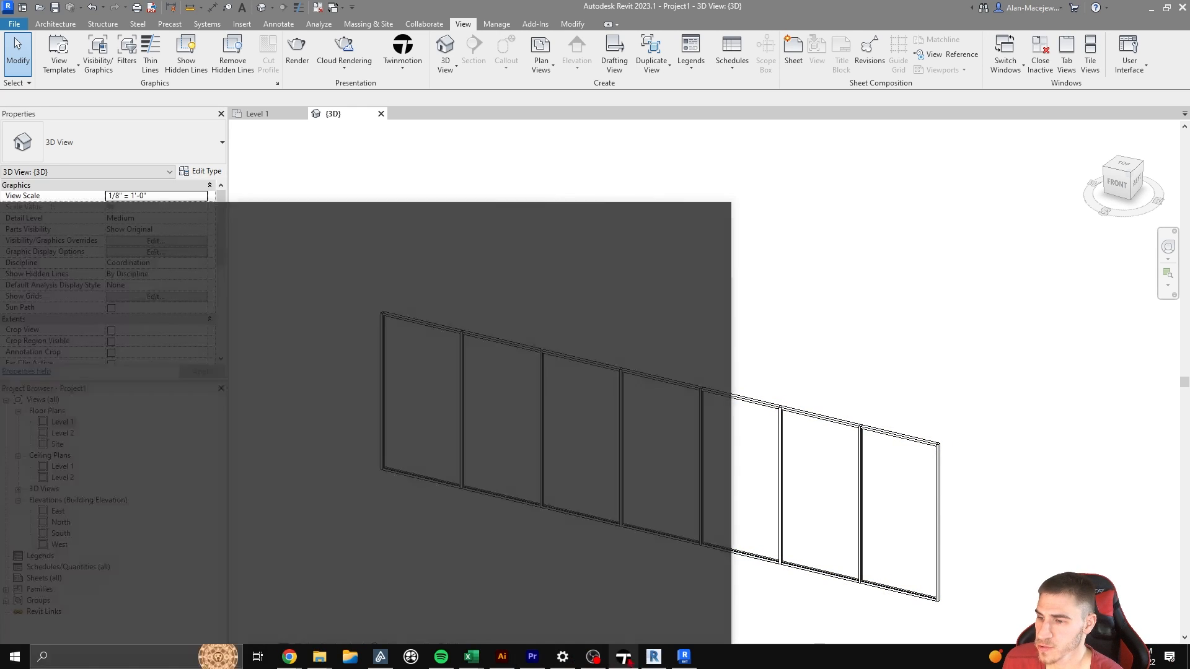
Import the "Revit - unnamed" Direct Link source with Collapse set to Keep hierarchy.
left_click(134, 580)
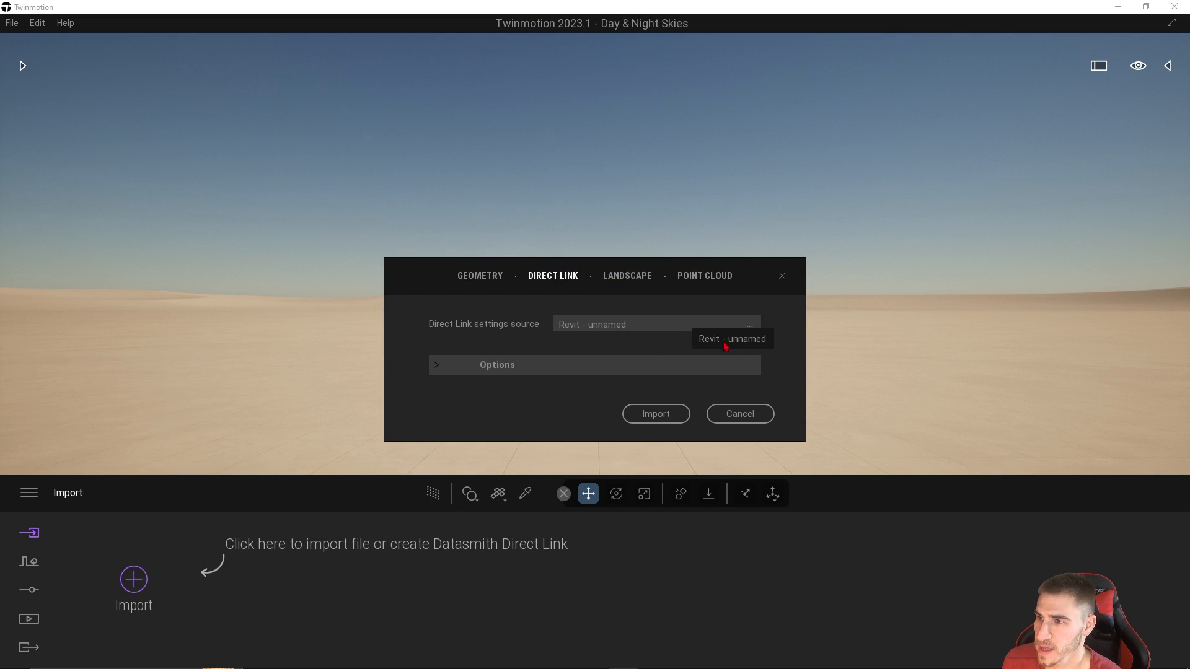
left_click(511, 365)
left_click(641, 395)
left_click(722, 410)
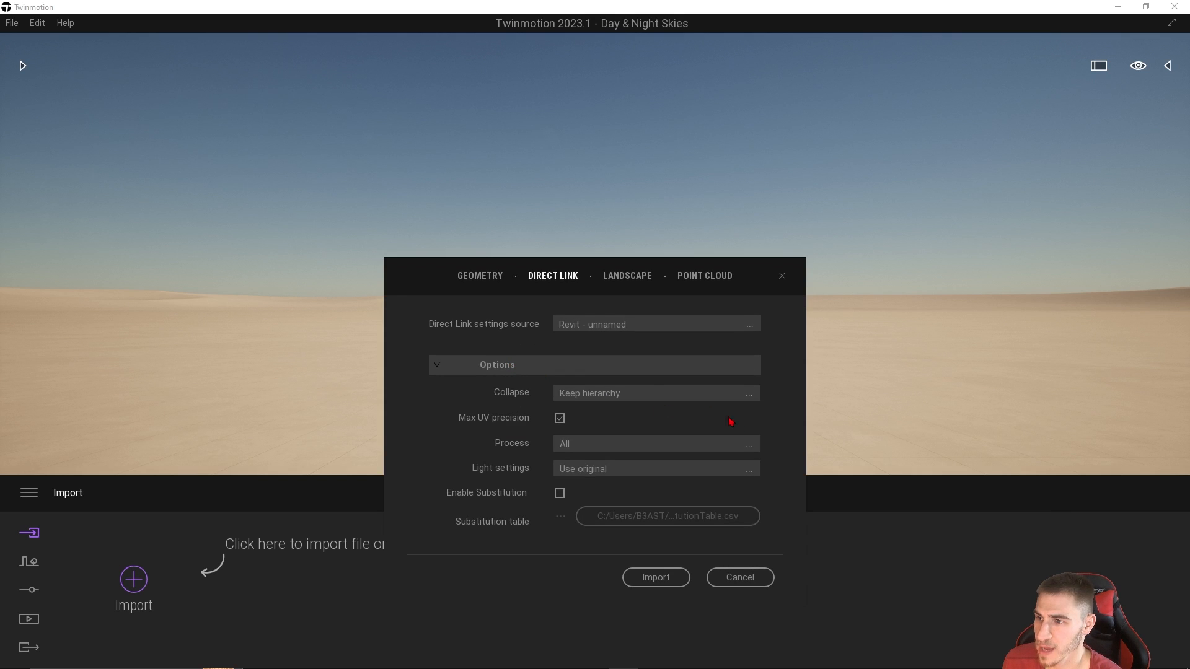
left_click(657, 578)
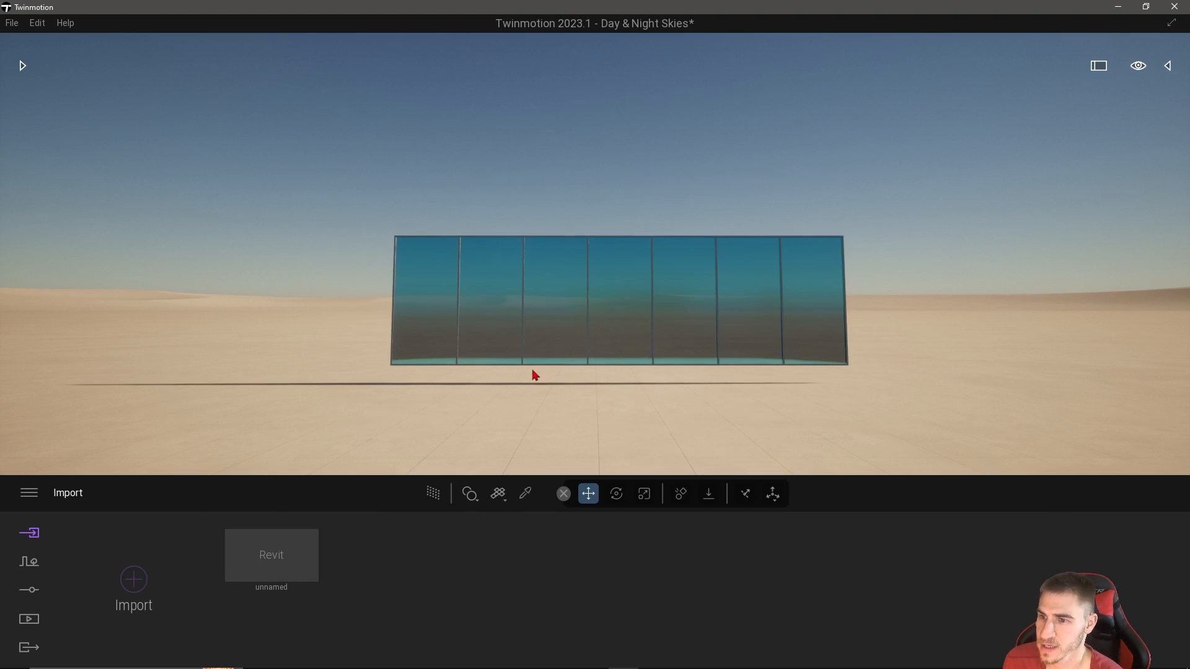
Examine the imported curtain wall's glass panels and mullions from several viewpoints.
right_click_drag(541, 400, 474, 419)
key("w")
key("d")
key("w")
right_click_drag(694, 304, 756, 329)
key("w")
key("s")
key("a")
right_click_drag(719, 257, 600, 242)
key("d")
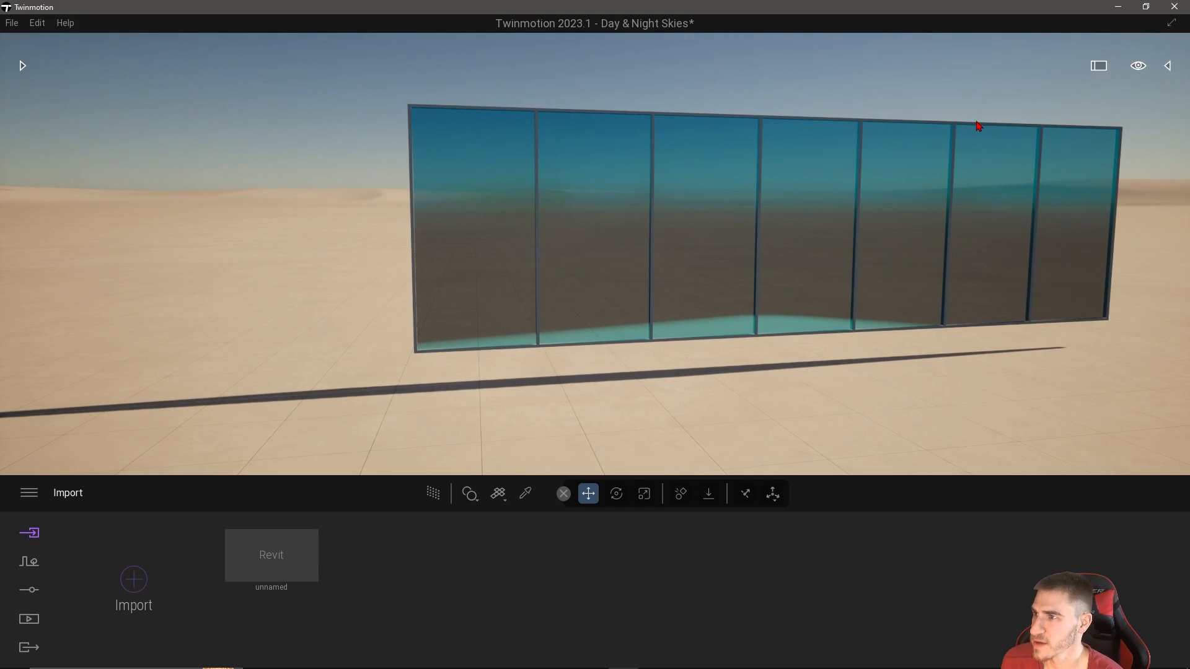
left_click(980, 130)
left_click(906, 86)
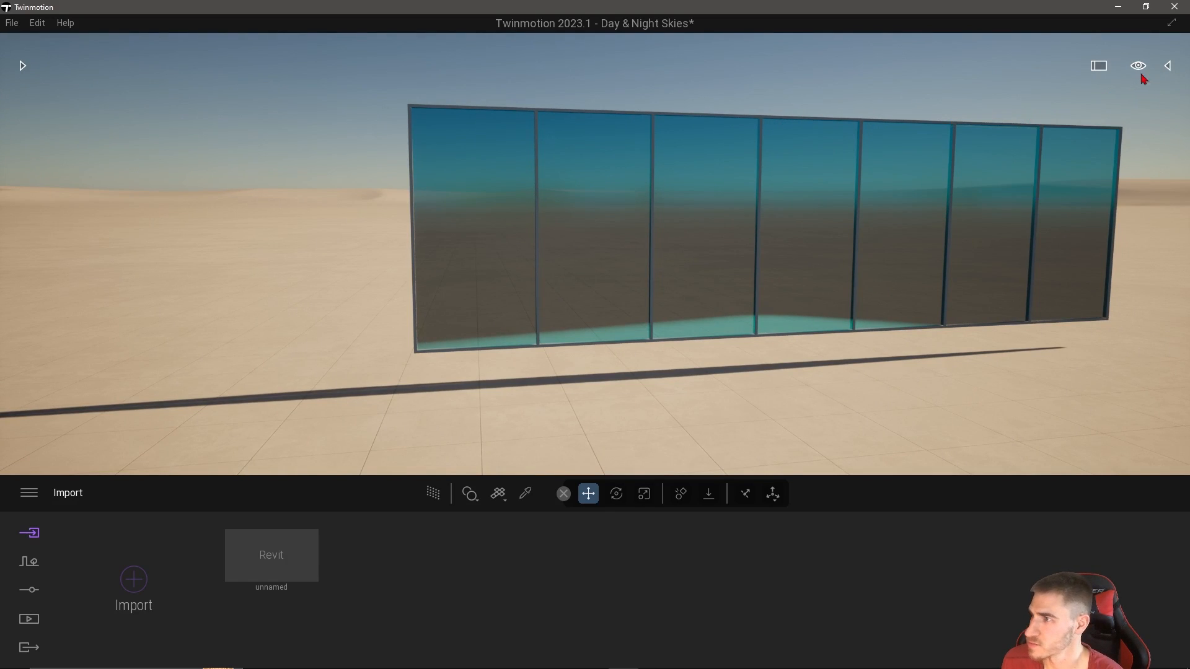
Display the scene graph alongside the viewport and view the whole curtain wall.
left_click(1168, 66)
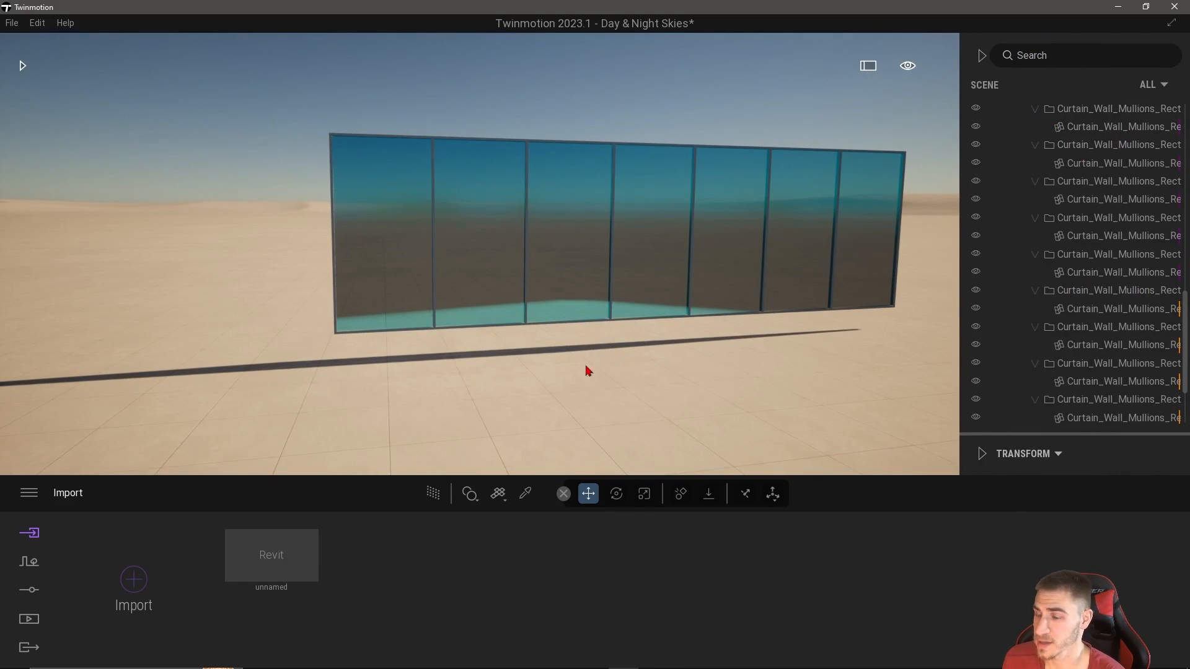
left_click(692, 383)
right_click_drag(692, 379, 698, 369)
key("s")
key("d")
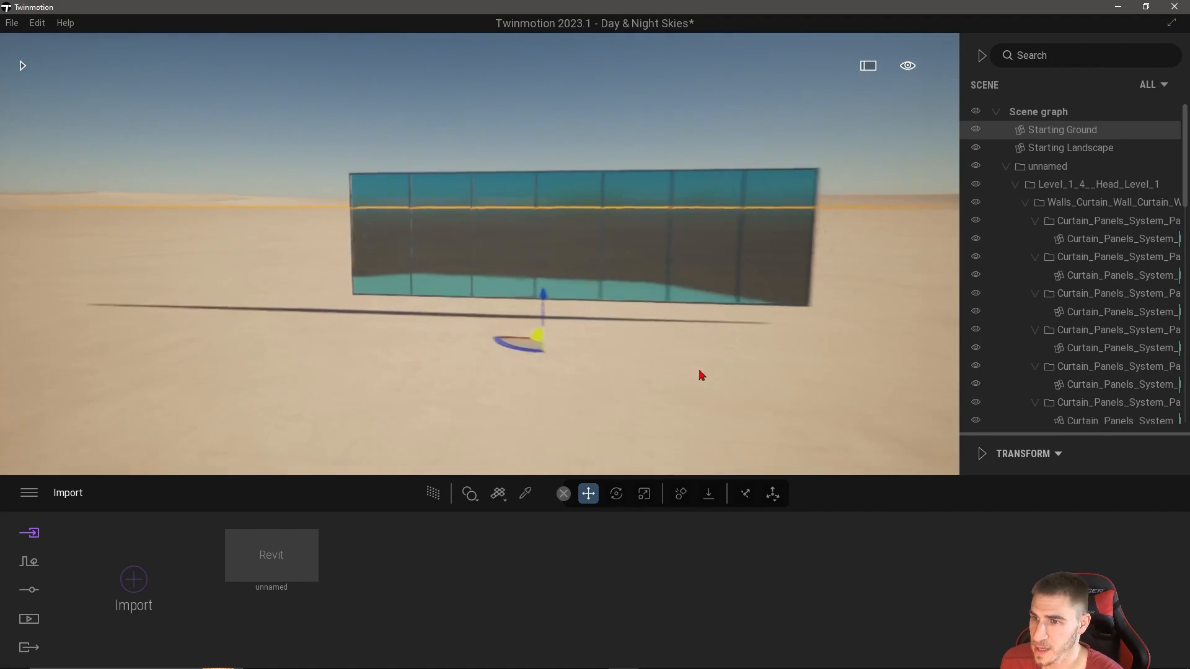
Switch the viewport navigation to pedestrian mode and clear the selection of the starting ground.
left_click(909, 67)
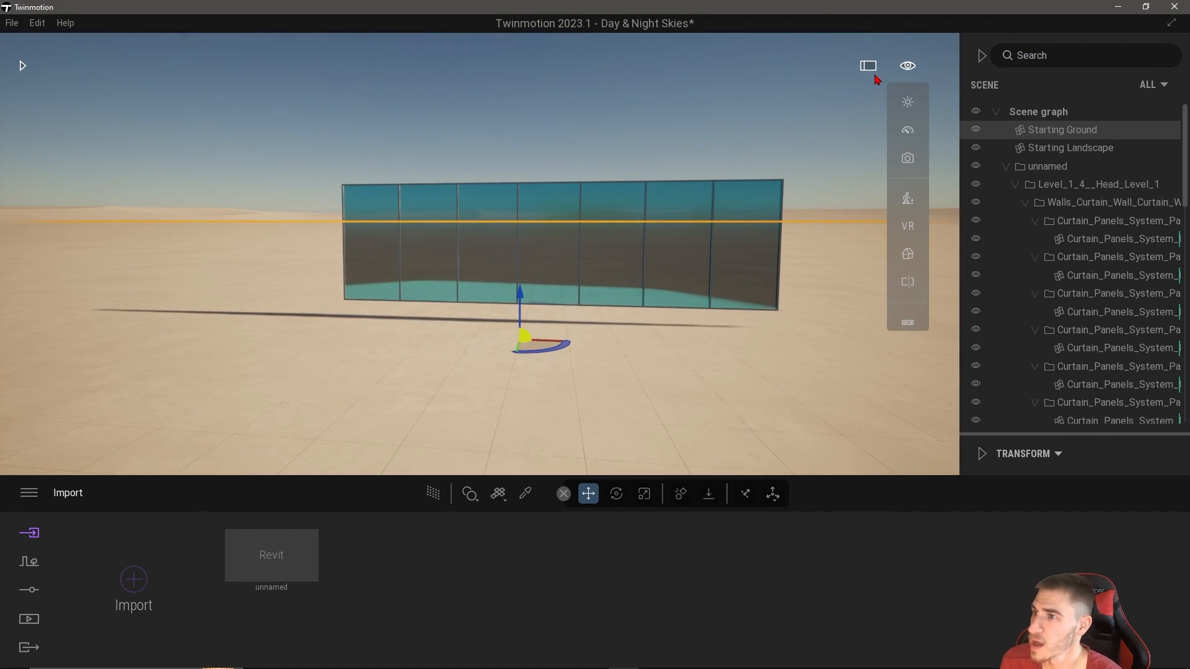
left_click(907, 199)
left_click(847, 198)
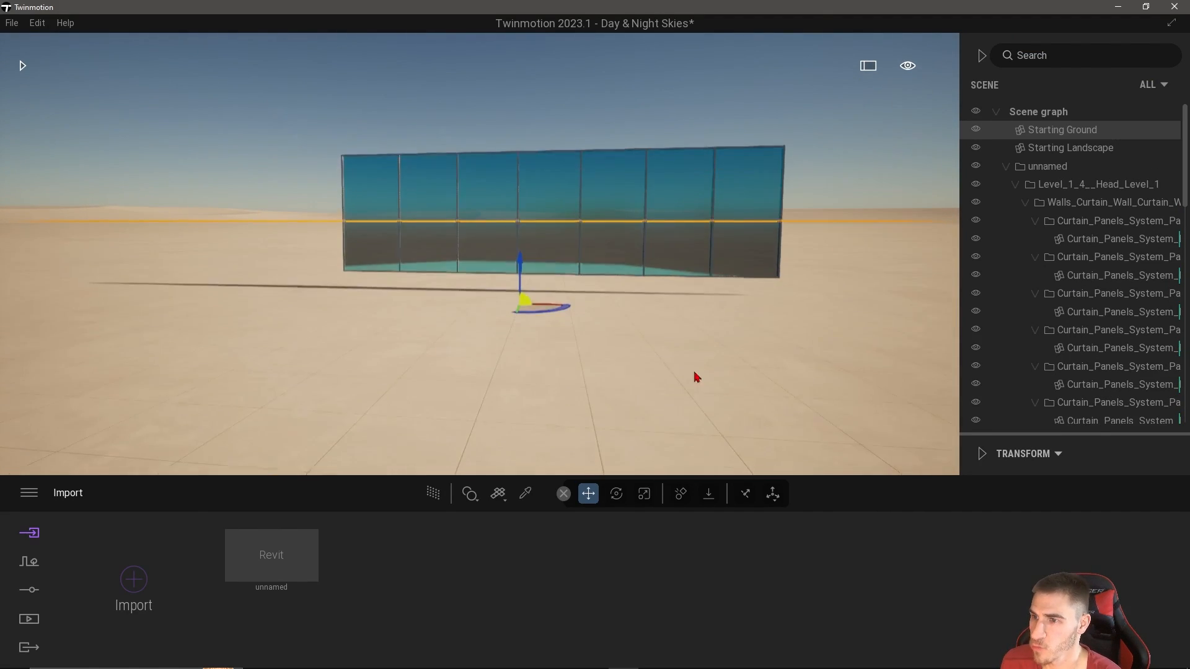
key("w")
right_click_drag(694, 373, 690, 372)
key("Escape")
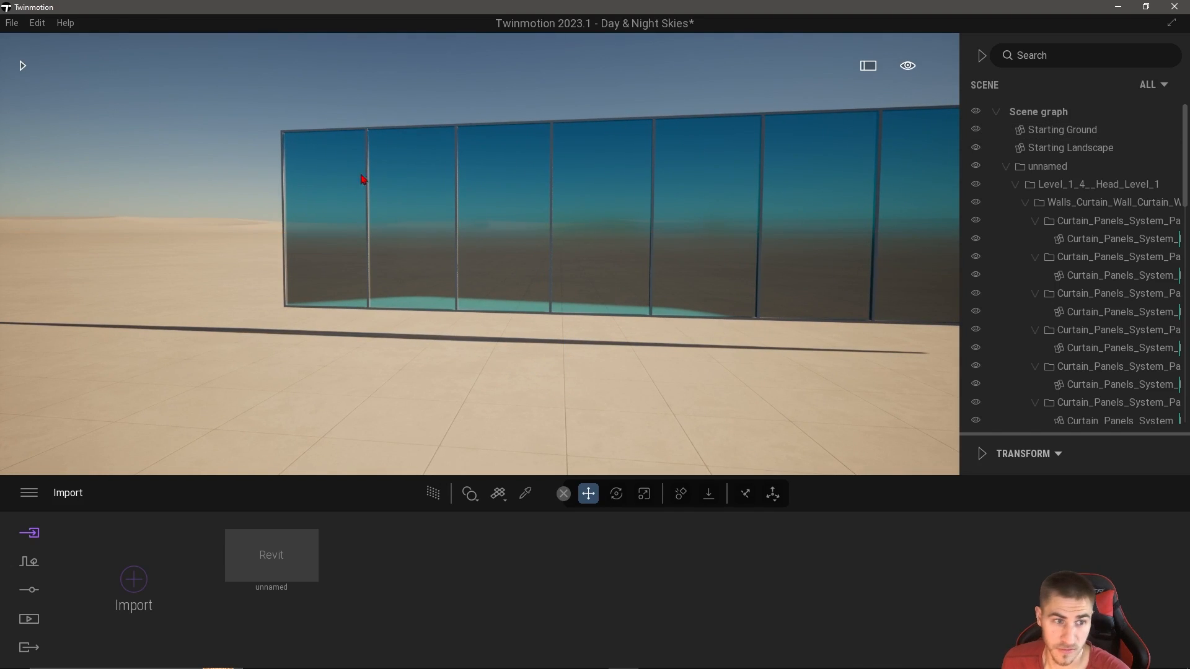
key("s")
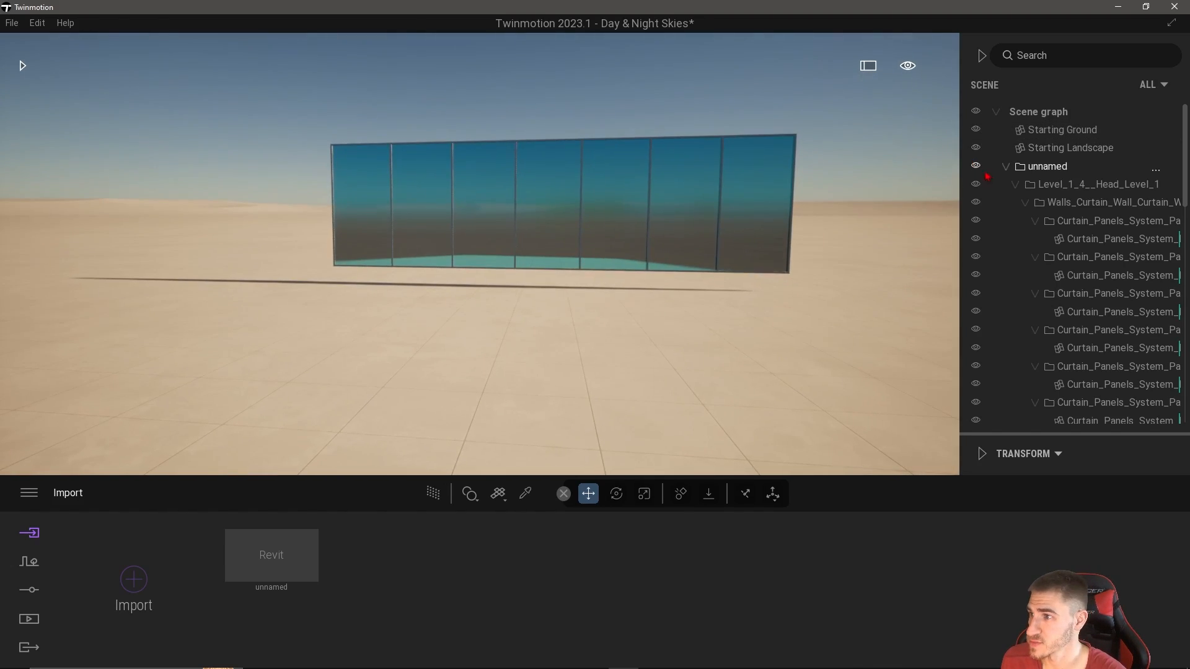
Collapse the imported "unnamed" group in the scene graph and rotate it 45 degrees about its vertical axis.
left_click(1006, 166)
left_click(1023, 173)
left_click(549, 289)
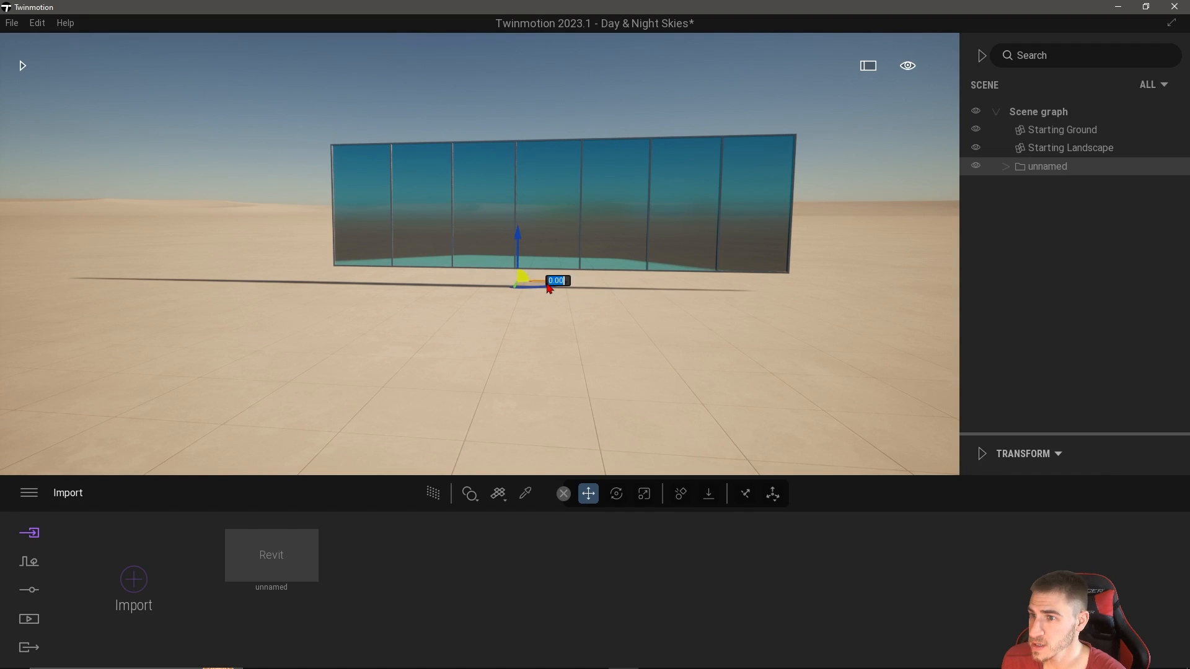
type("45")
key("Return")
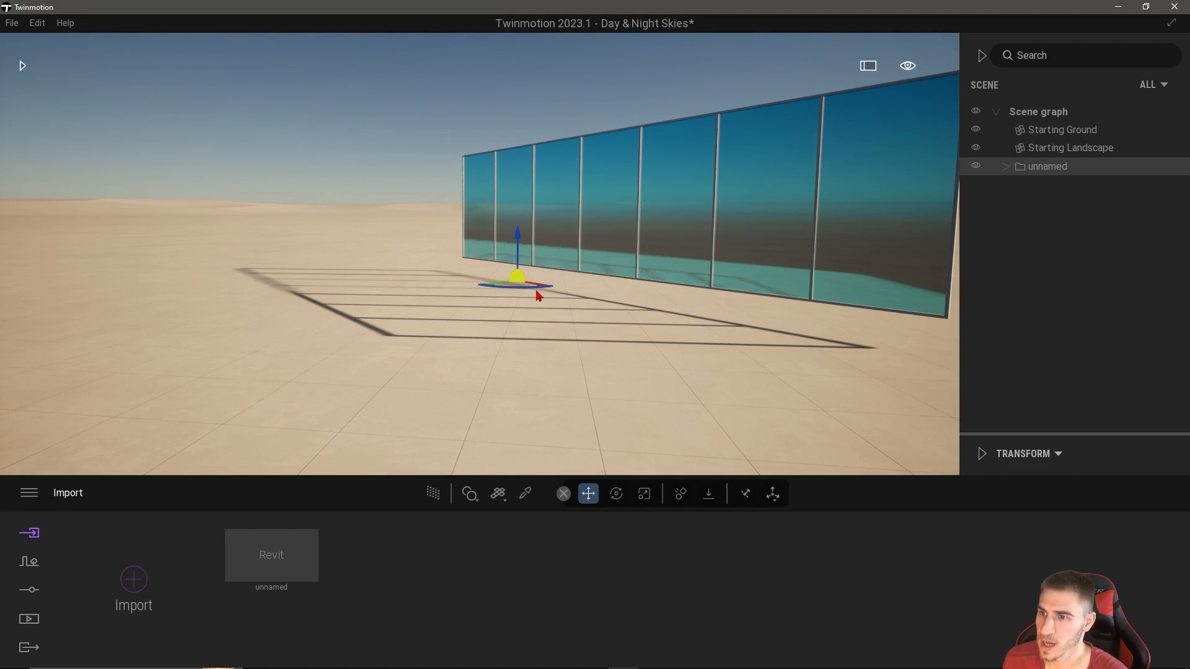
Rotate the imported curtain wall group by a further 90 degrees about its vertical axis.
left_click(537, 290)
type("90")
key("Return")
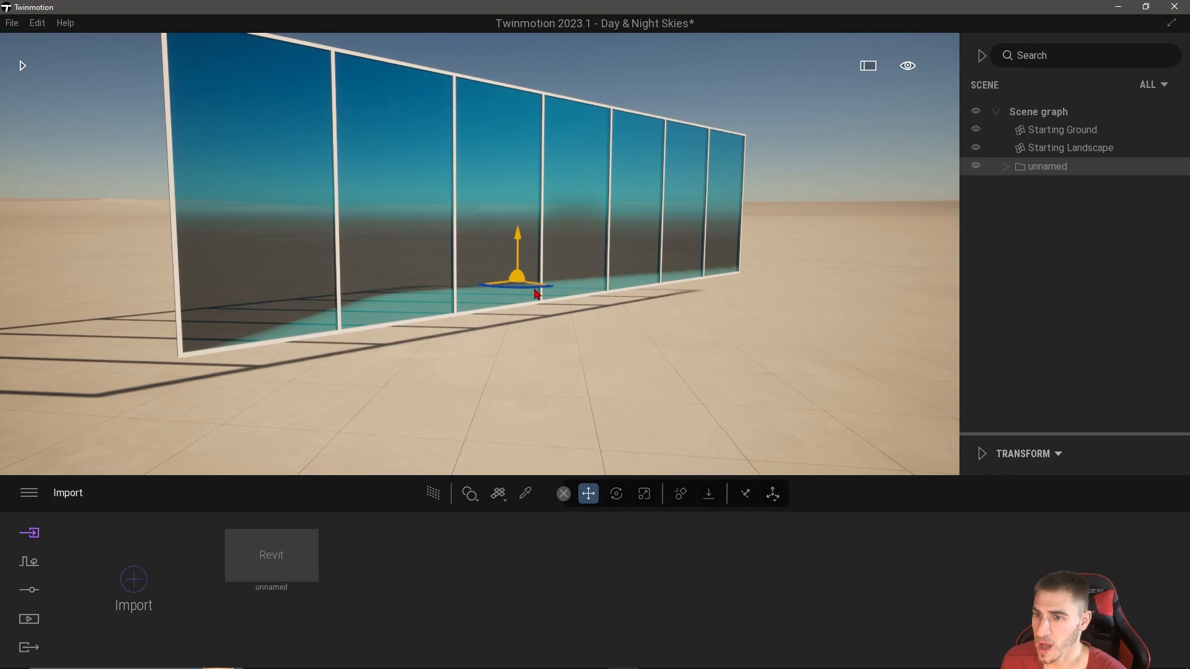
Sample the glass material of a curtain wall panel with the Material picker to show its properties.
key("d")
right_click_drag(537, 294, 561, 274)
key("s")
key("a")
left_click(525, 493)
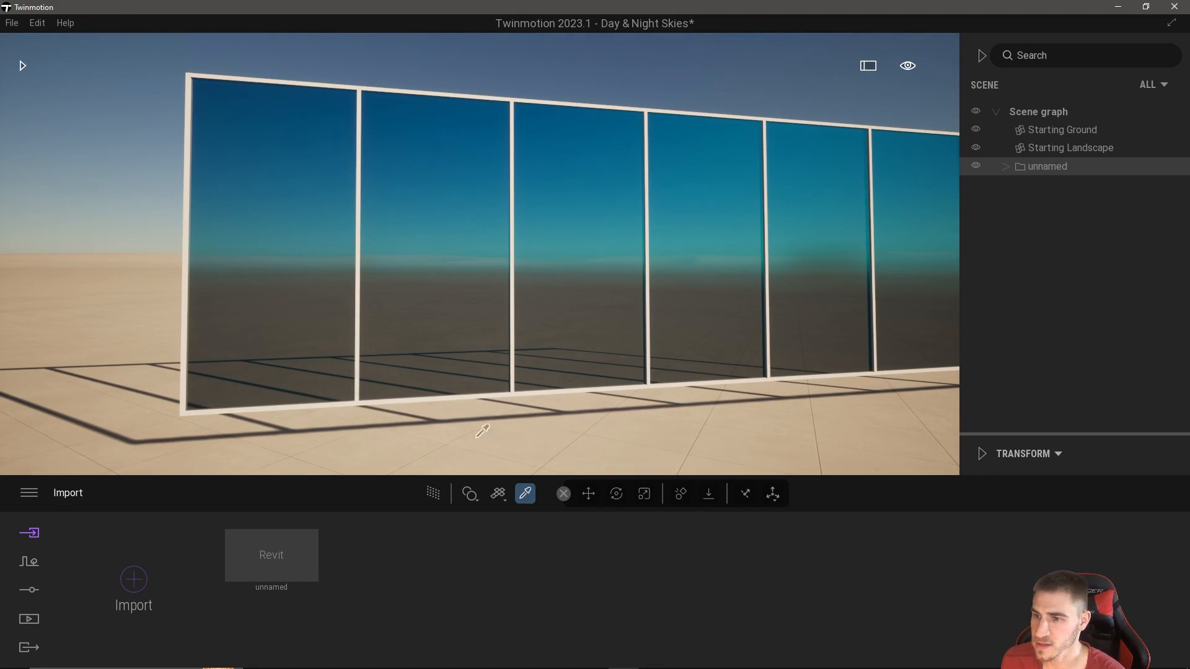
left_click(332, 284)
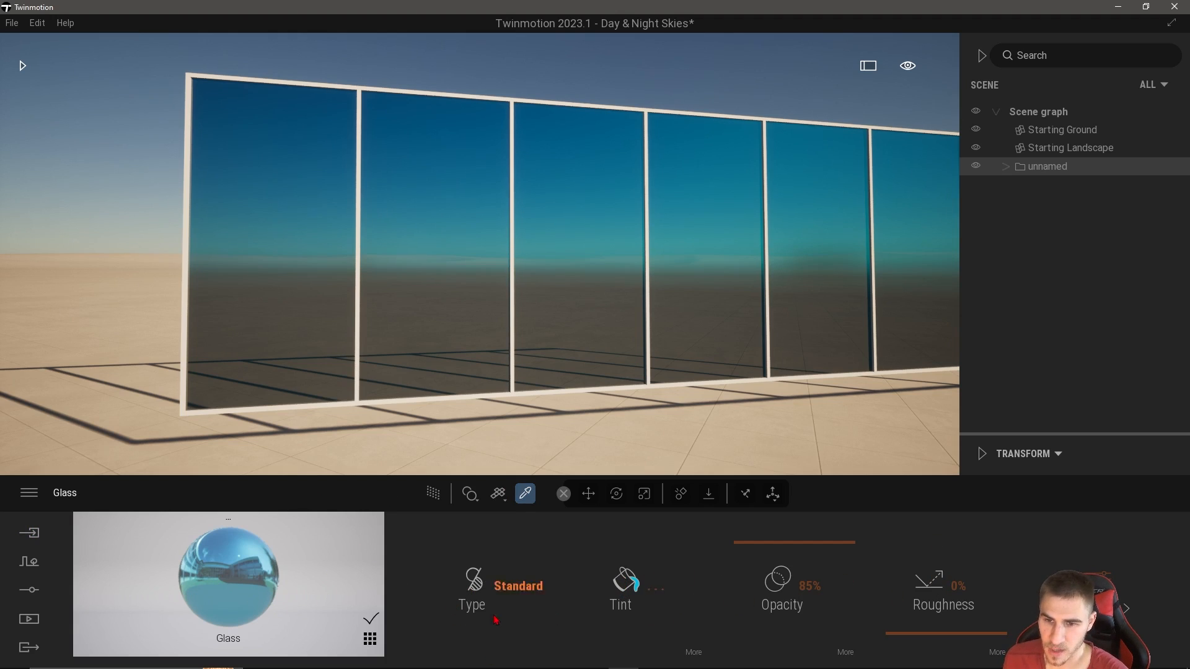
Open the Glass category of the materials library.
left_click(22, 65)
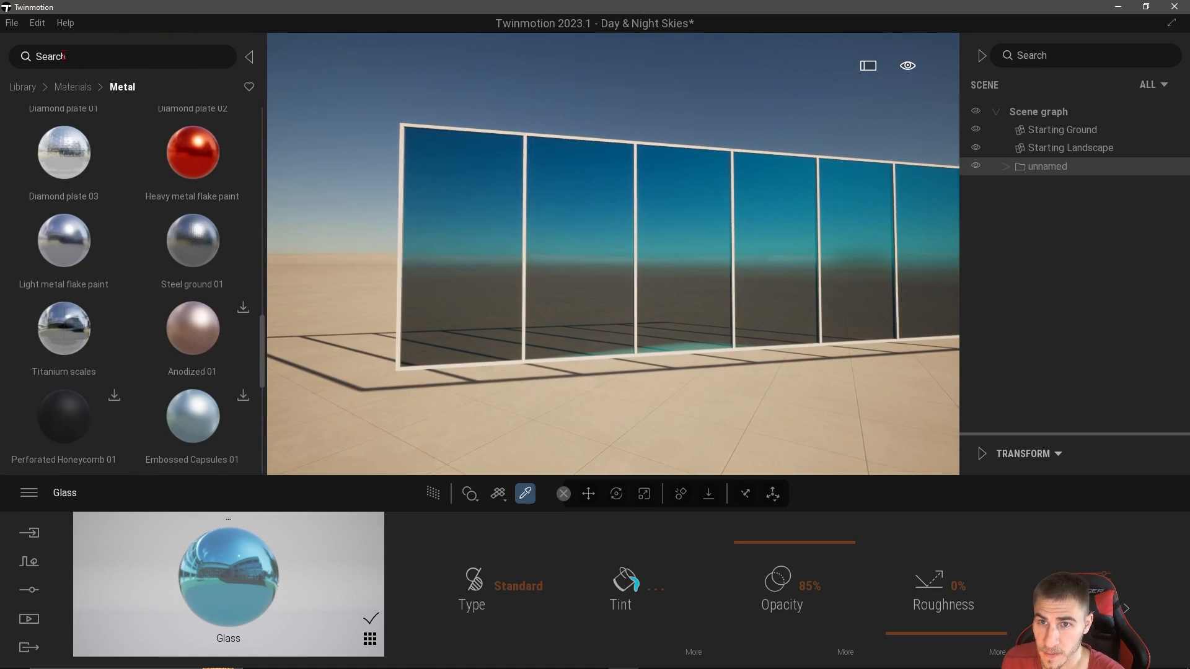
left_click(23, 87)
left_click(65, 156)
left_click(65, 155)
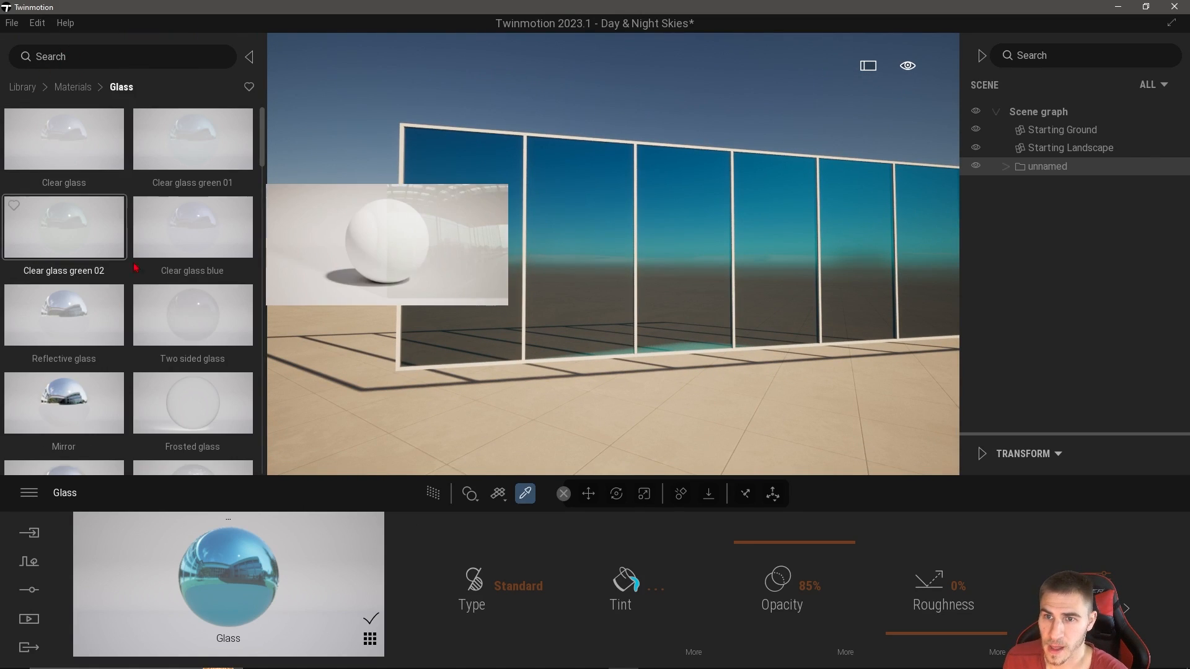
Apply the Clear glass material to the curtain wall panels, clear the selection and hide the scene graph.
scroll(135, 335, "down", 2)
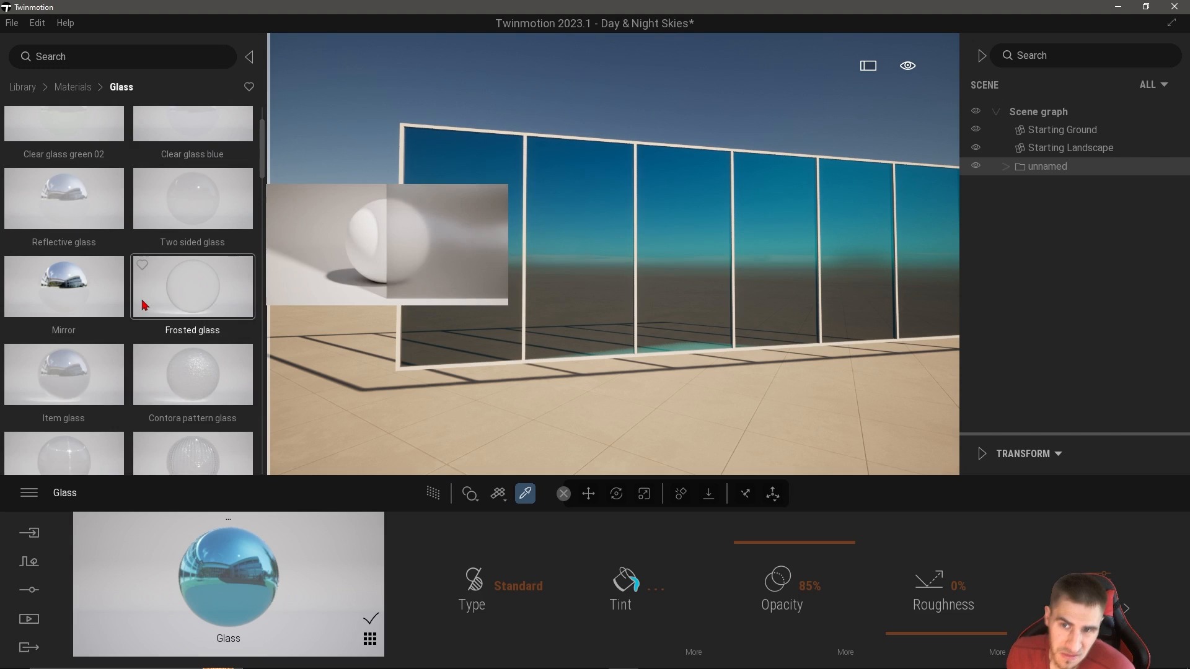
scroll(143, 304, "down", 2)
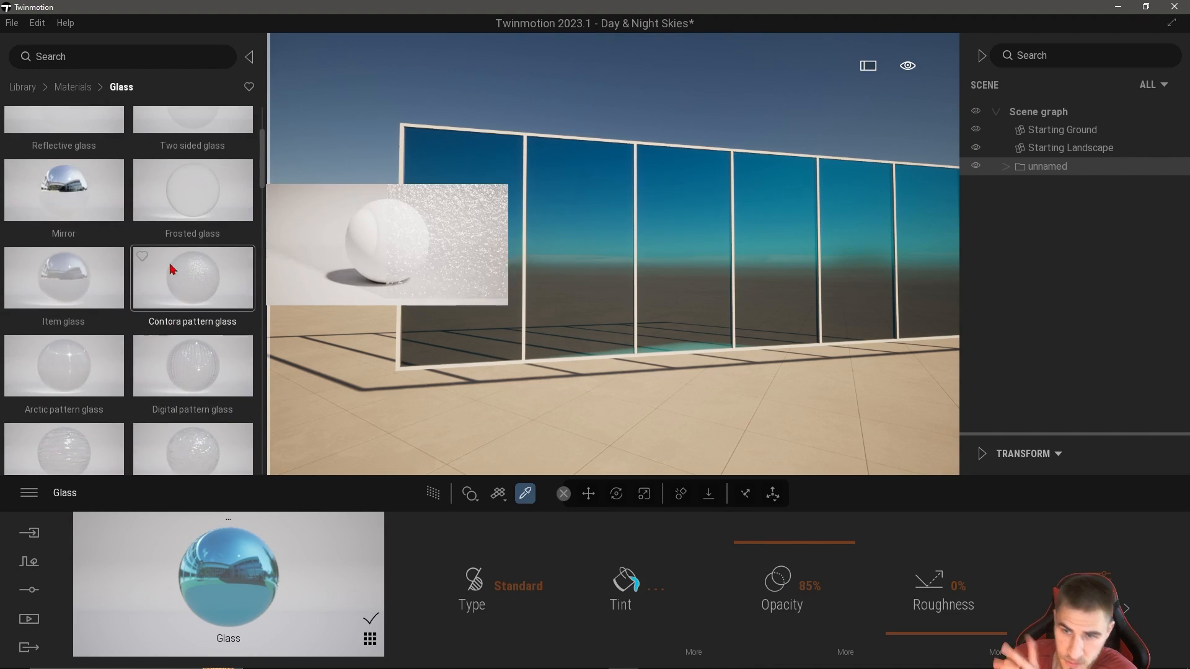
scroll(172, 269, "up", 5)
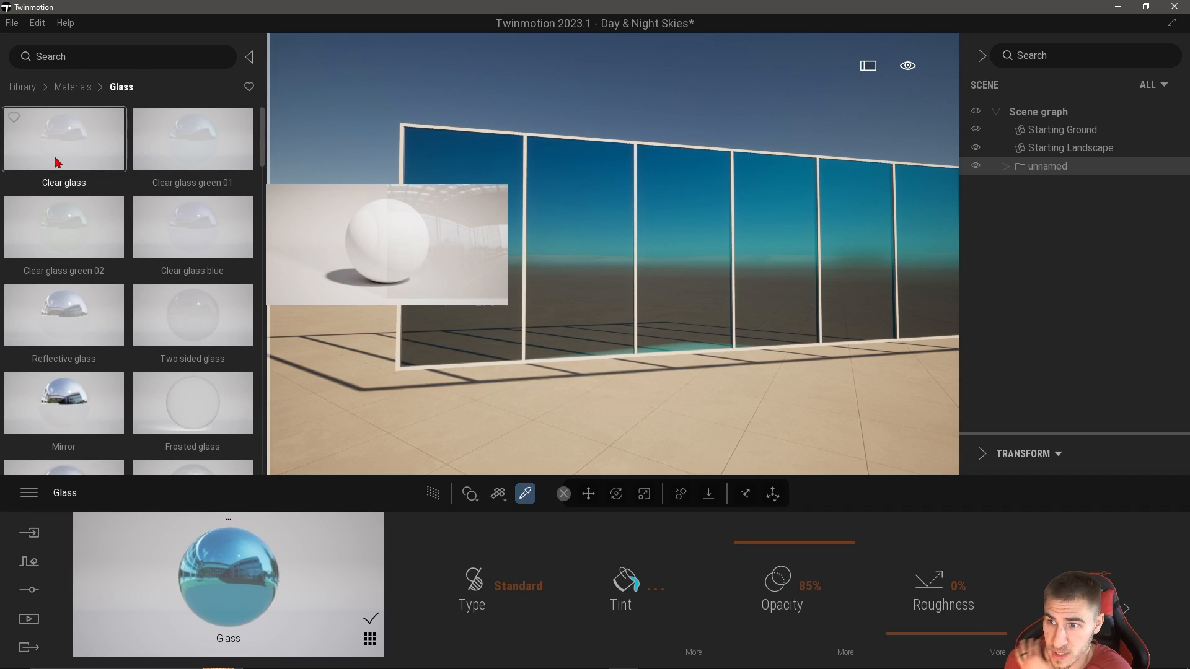
scroll(135, 224, "down", 1)
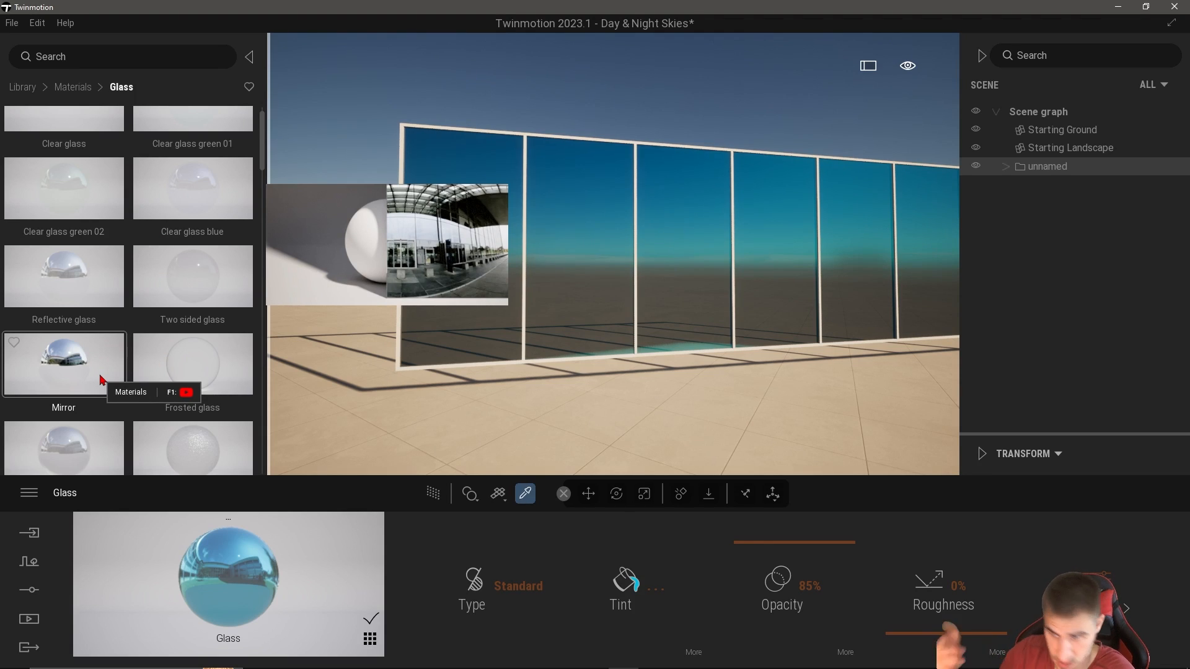
scroll(116, 272, "up", 1)
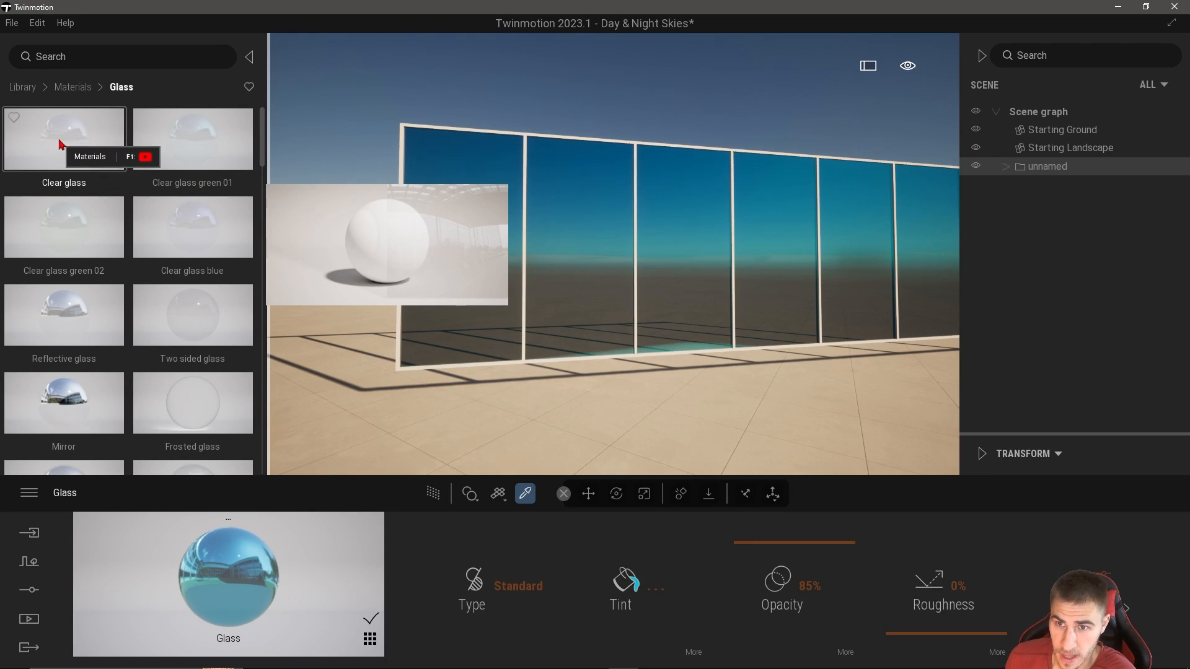
left_click_drag(79, 150, 457, 287)
left_click(731, 246)
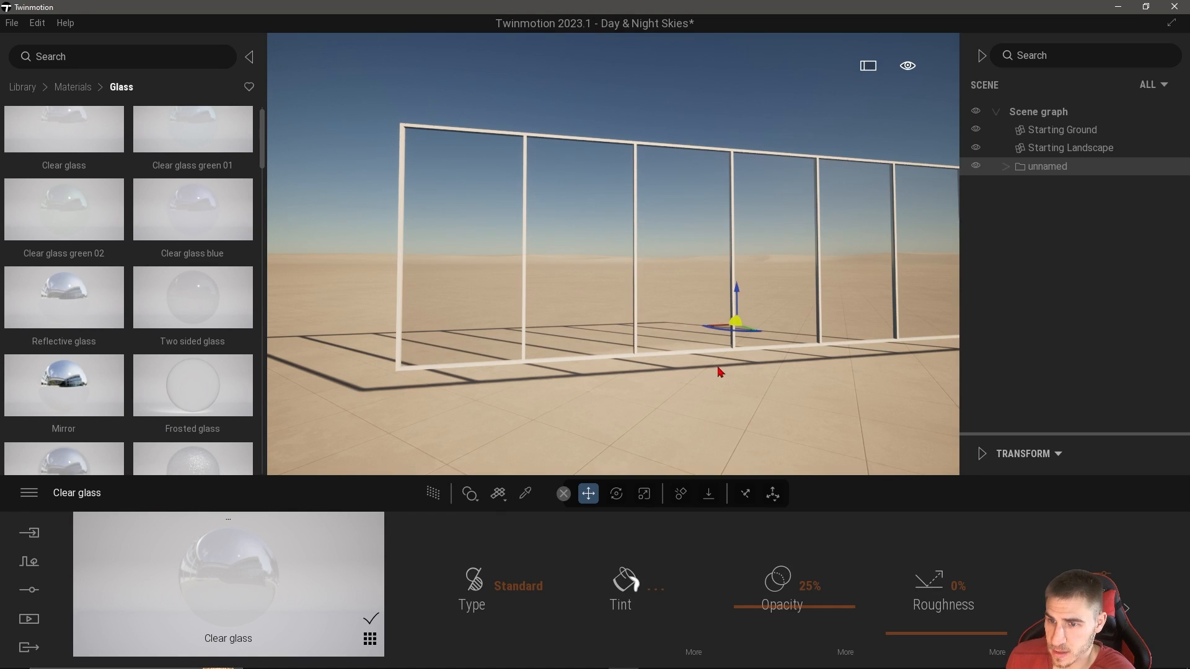
left_click(394, 104)
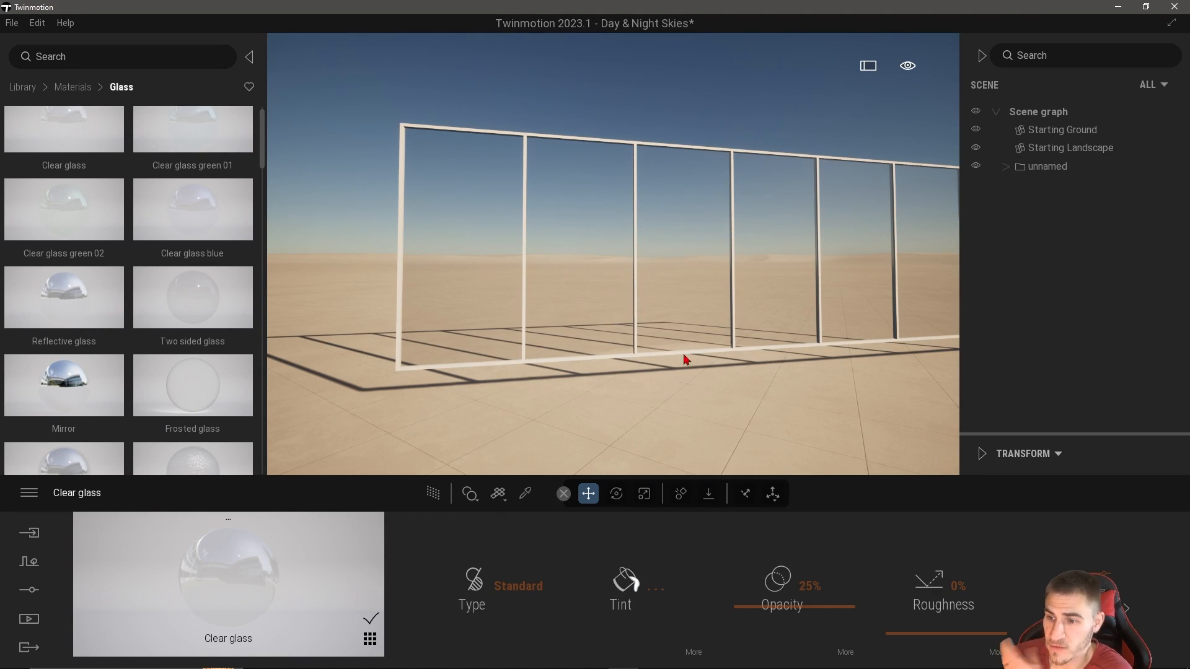
left_click(981, 56)
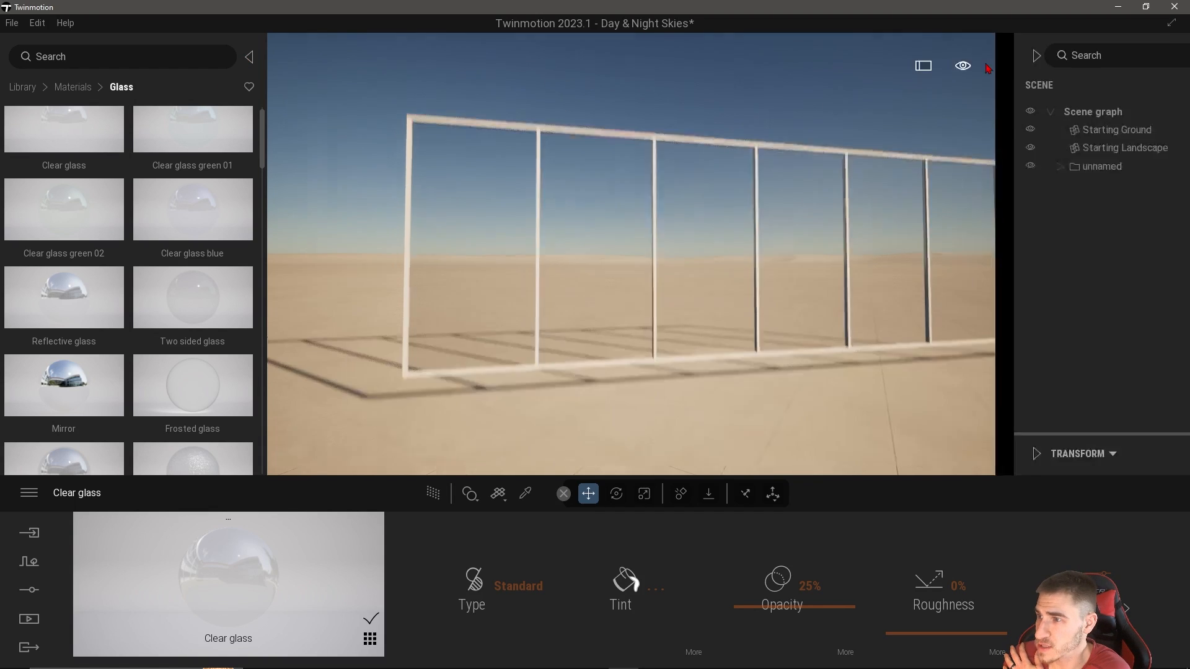
Browse the glass materials in the library, from the clear and patterned types through the Square blackout variants.
mouse_move(862, 413)
right_mouse_down()
mouse_move(831, 414)
mouse_move(899, 414)
mouse_move(862, 413)
right_mouse_up()
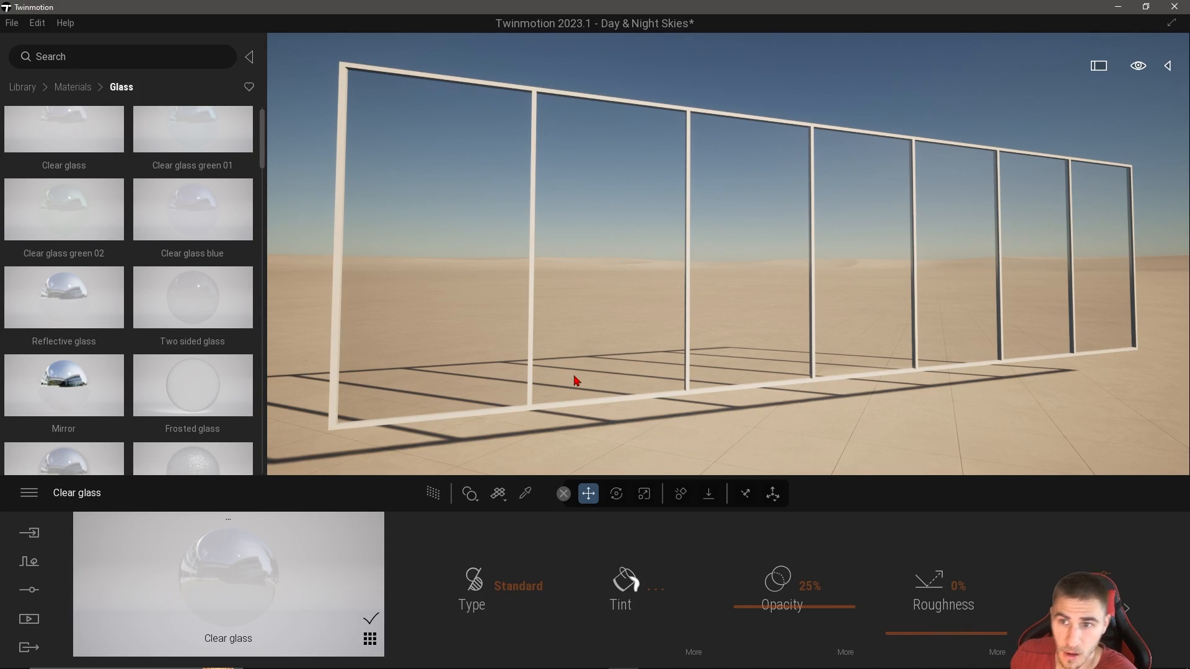
scroll(99, 266, "down", 5)
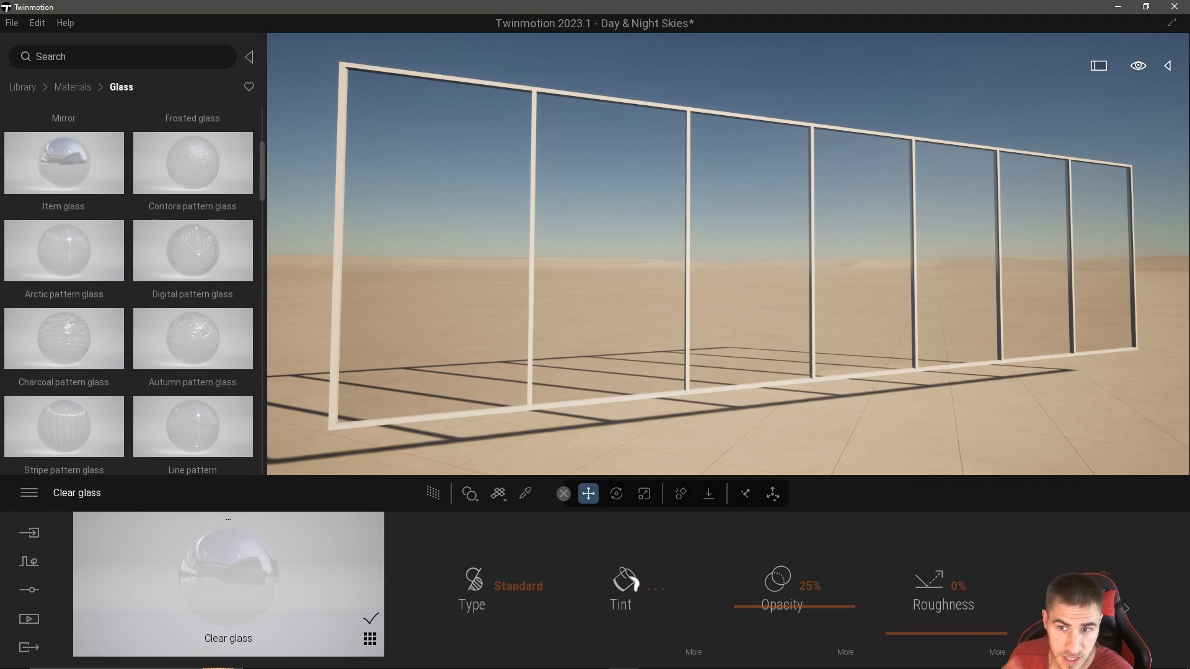
scroll(123, 341, "down", 5)
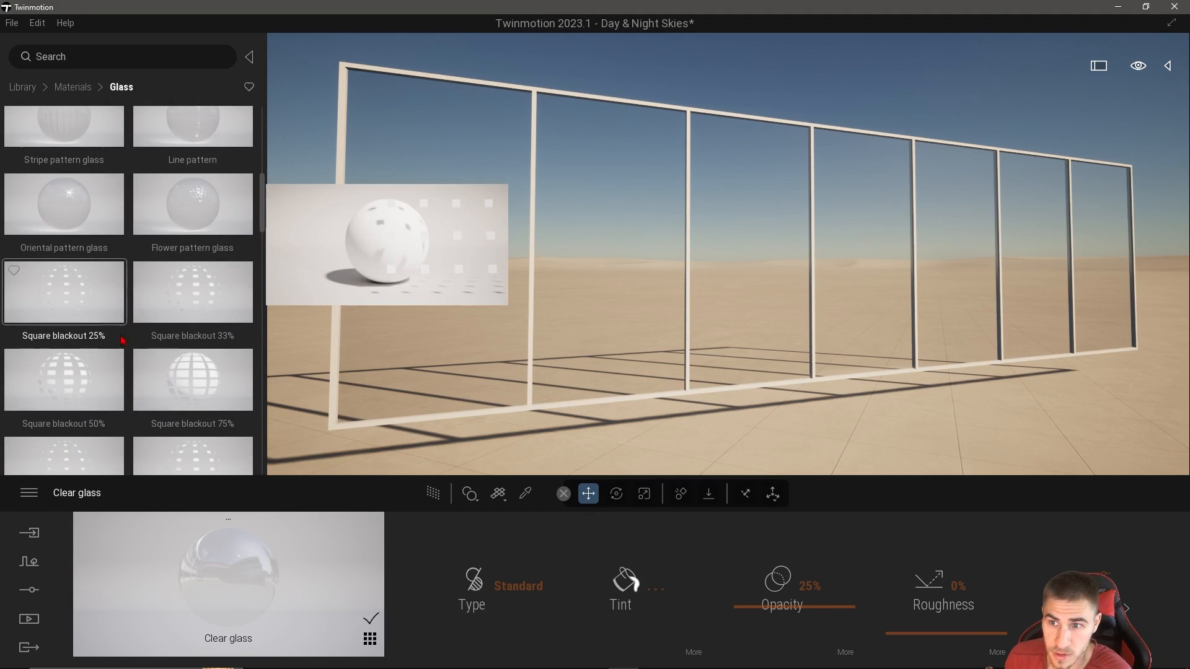
scroll(224, 150, "up", 10)
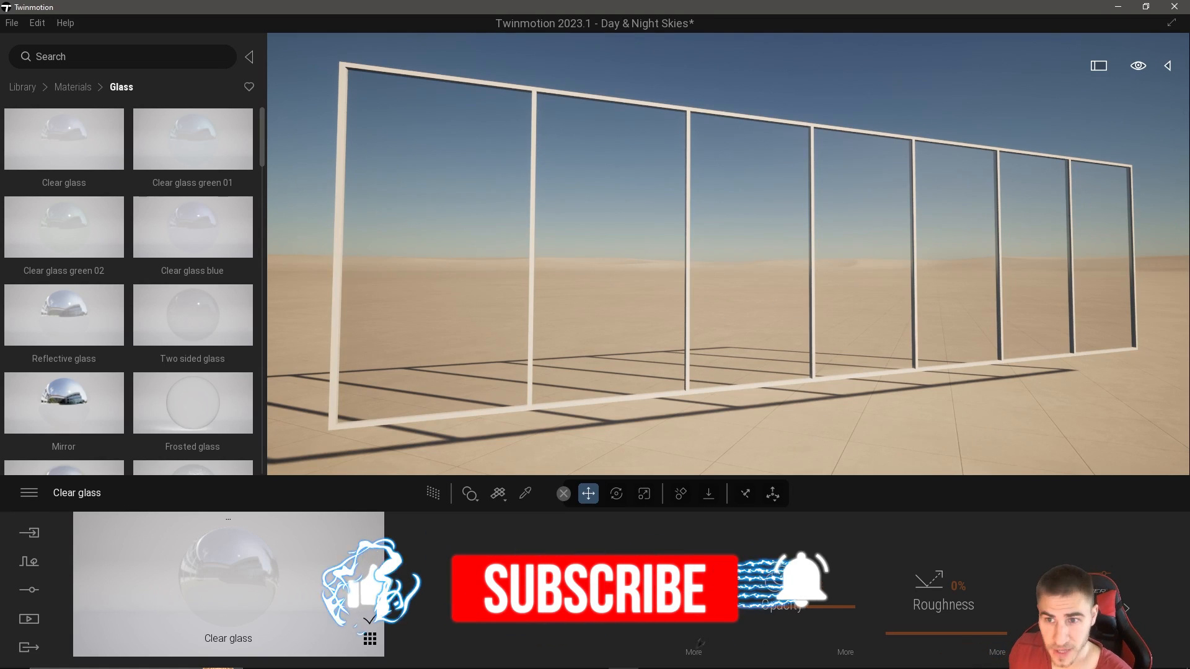
mouse_move(150, 432)
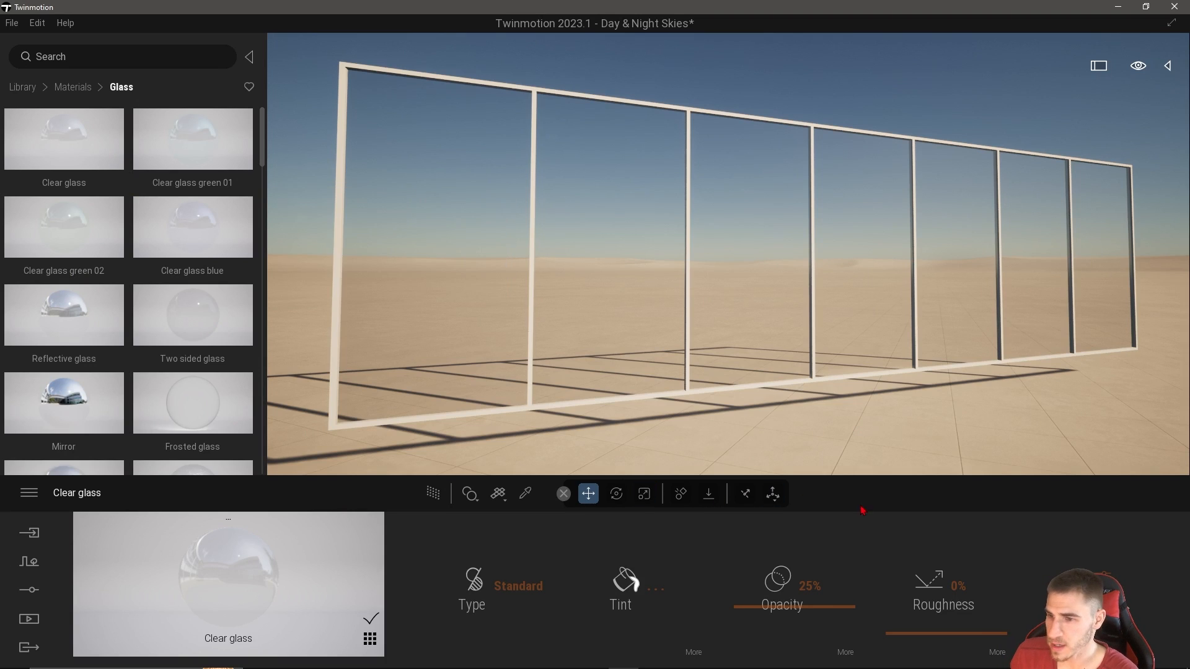
Try the Colored type on the Clear glass material, and return it to Standard.
left_click(518, 586)
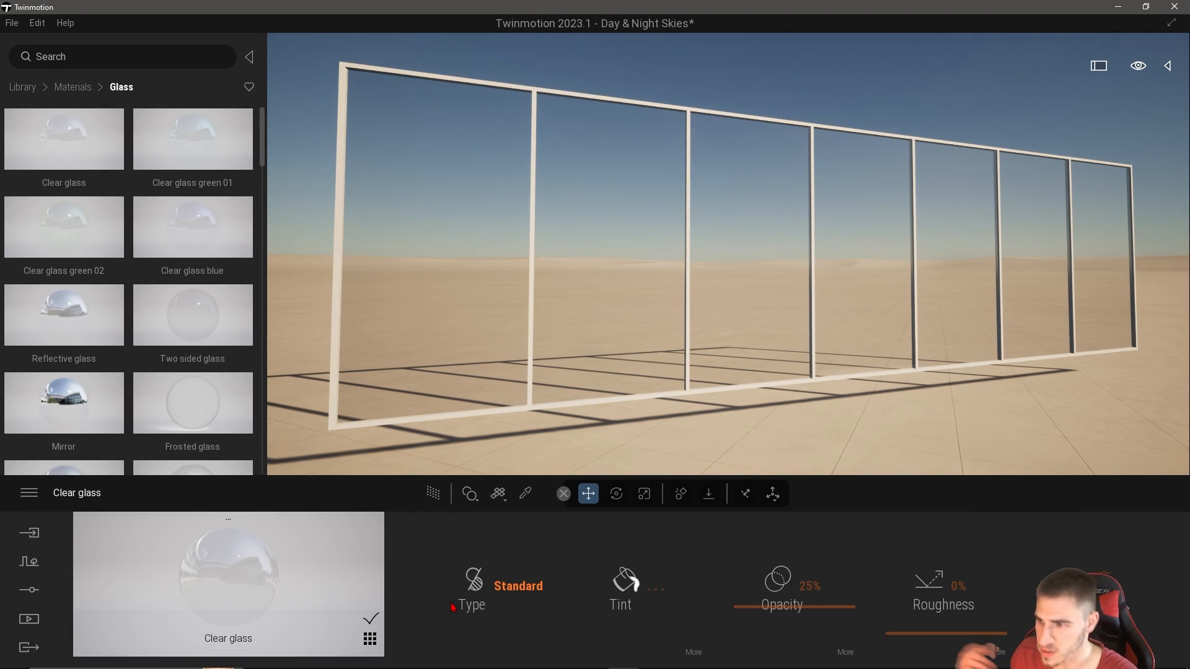
left_click(528, 581)
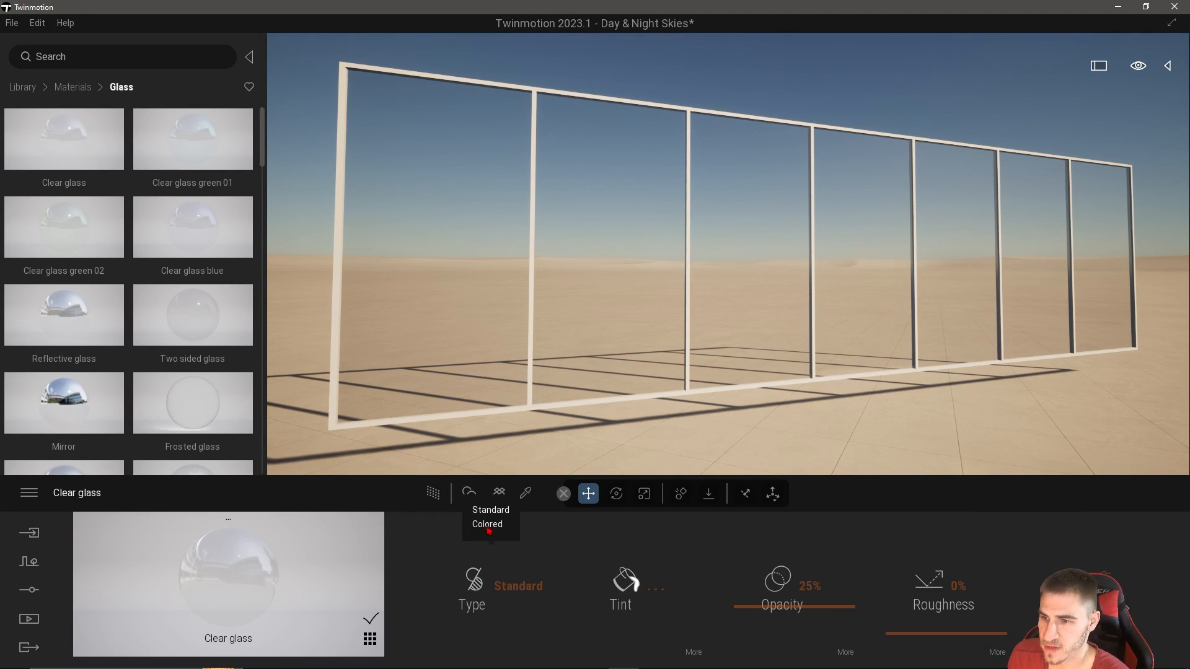
left_click(487, 528)
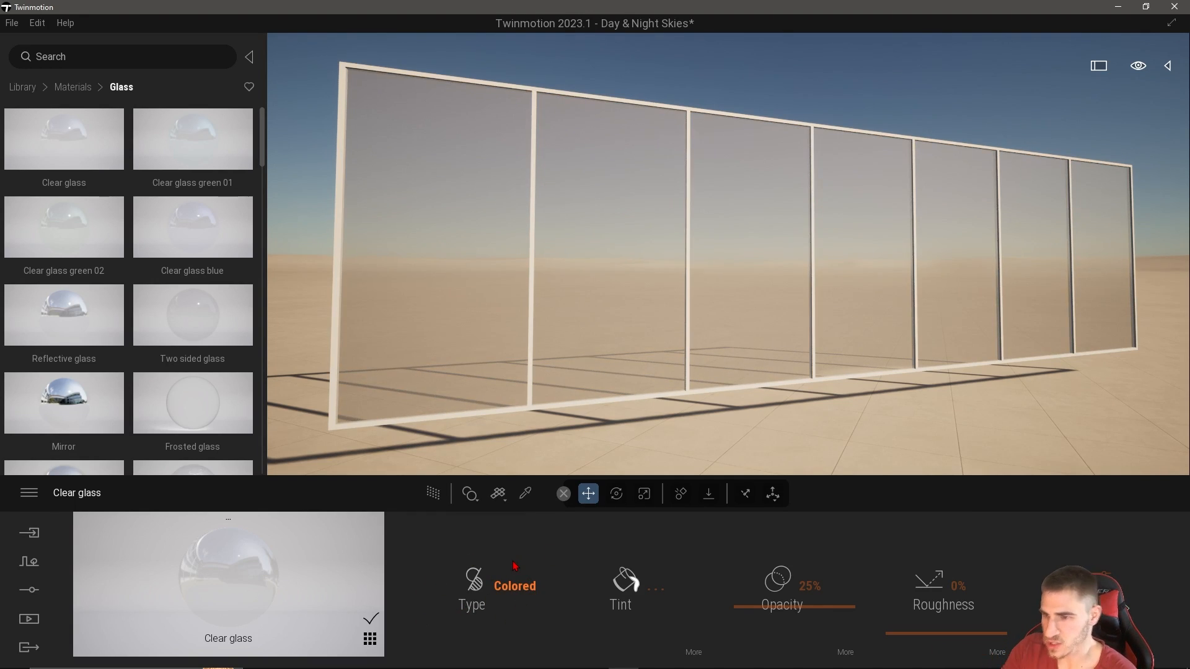
left_click(479, 590)
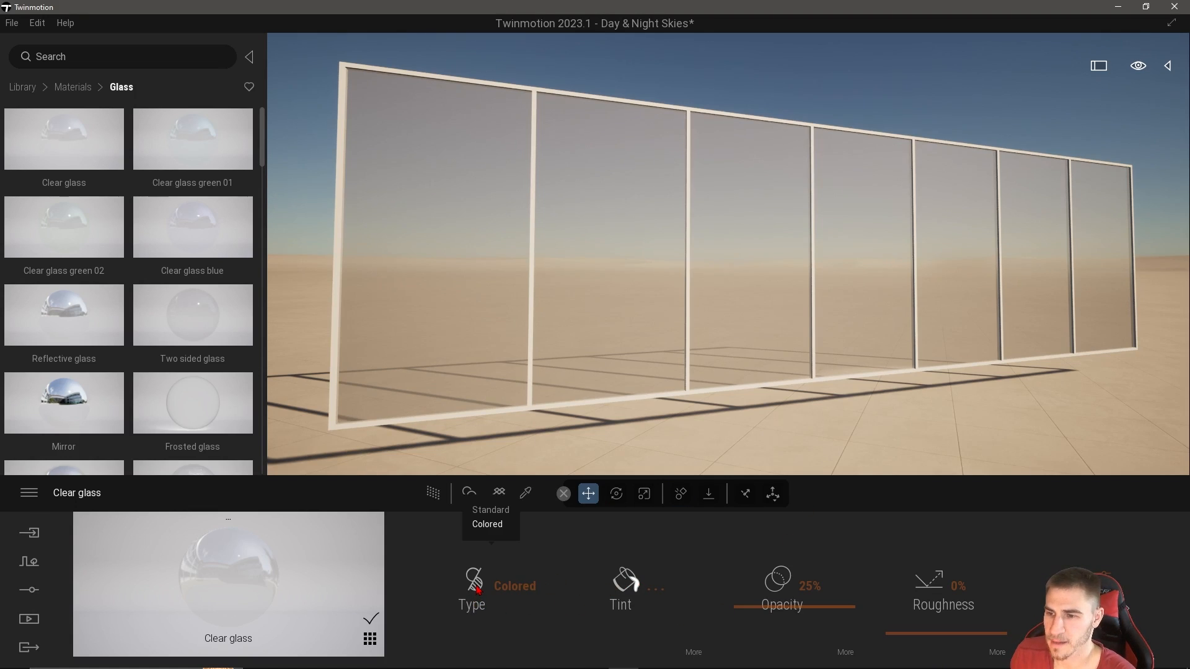
left_click(490, 510)
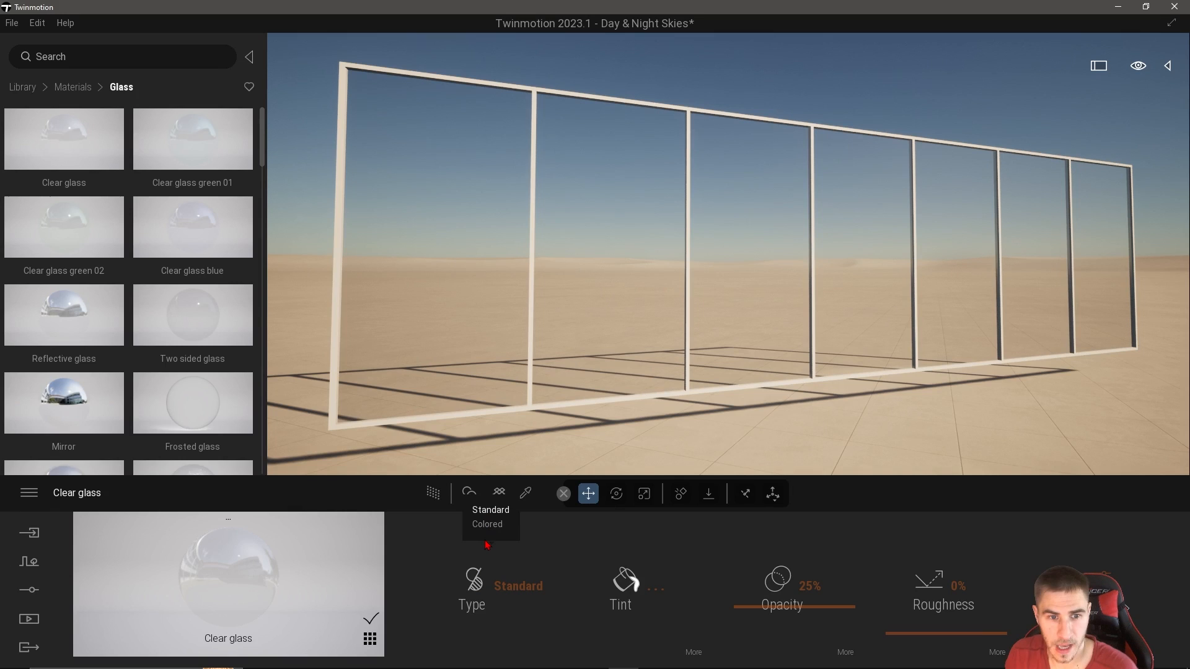
Tint the Clear glass material red with colour FF000A and inspect the curtain wall panels.
left_click(623, 580)
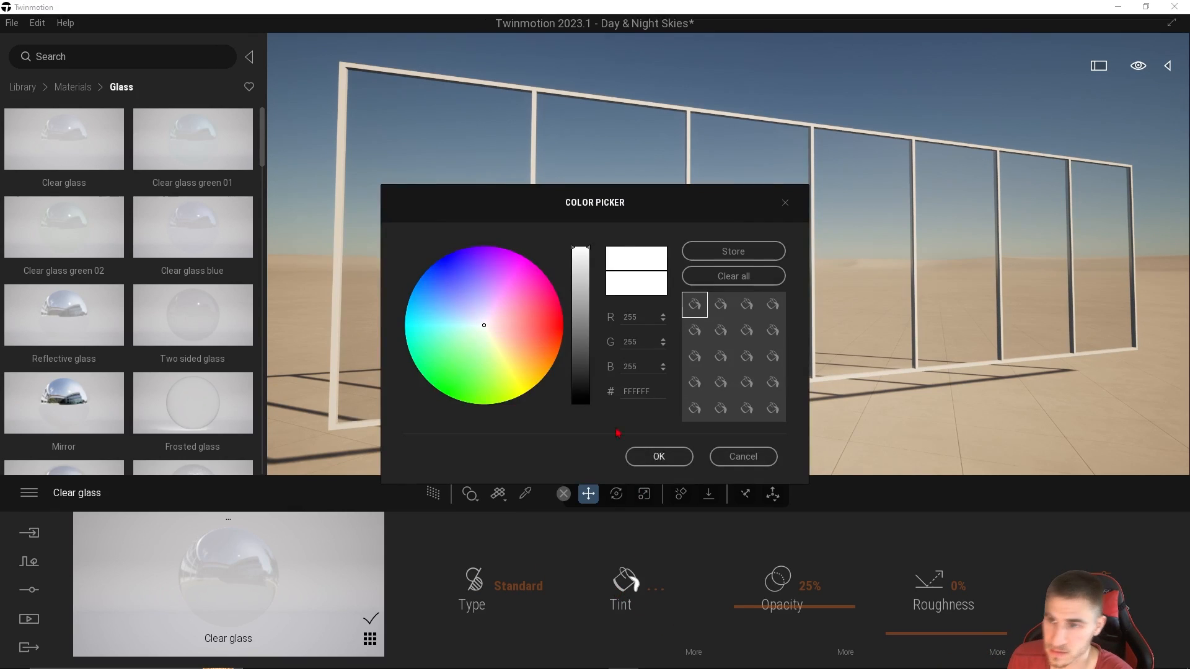
left_click(563, 321)
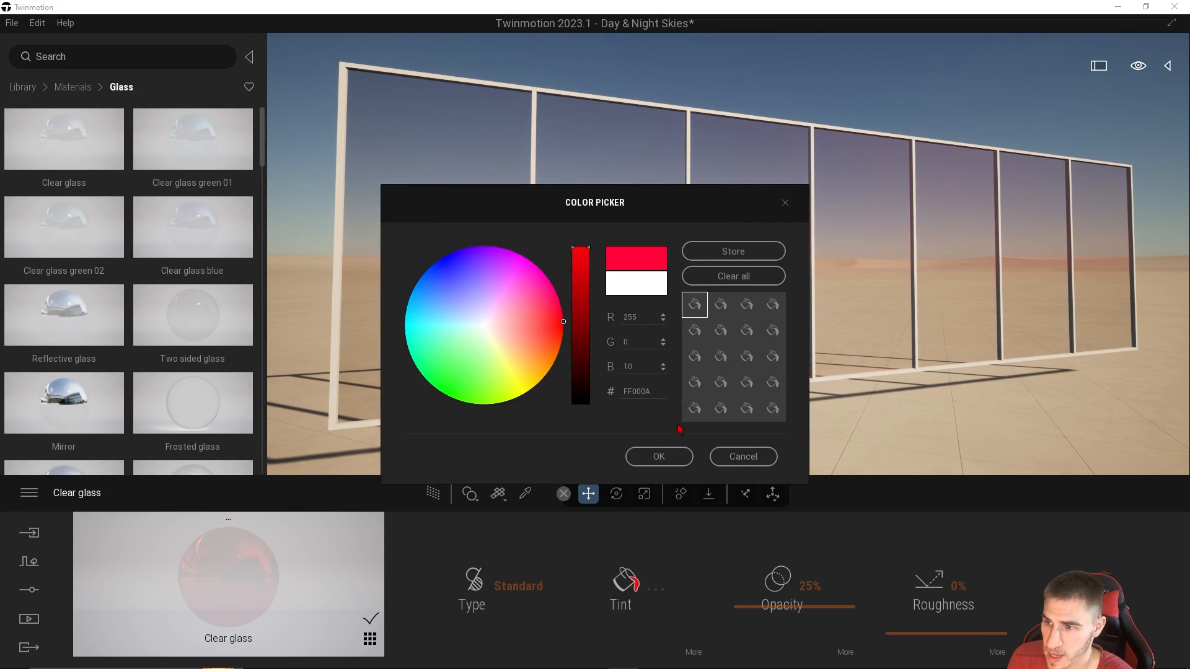
left_click(654, 457)
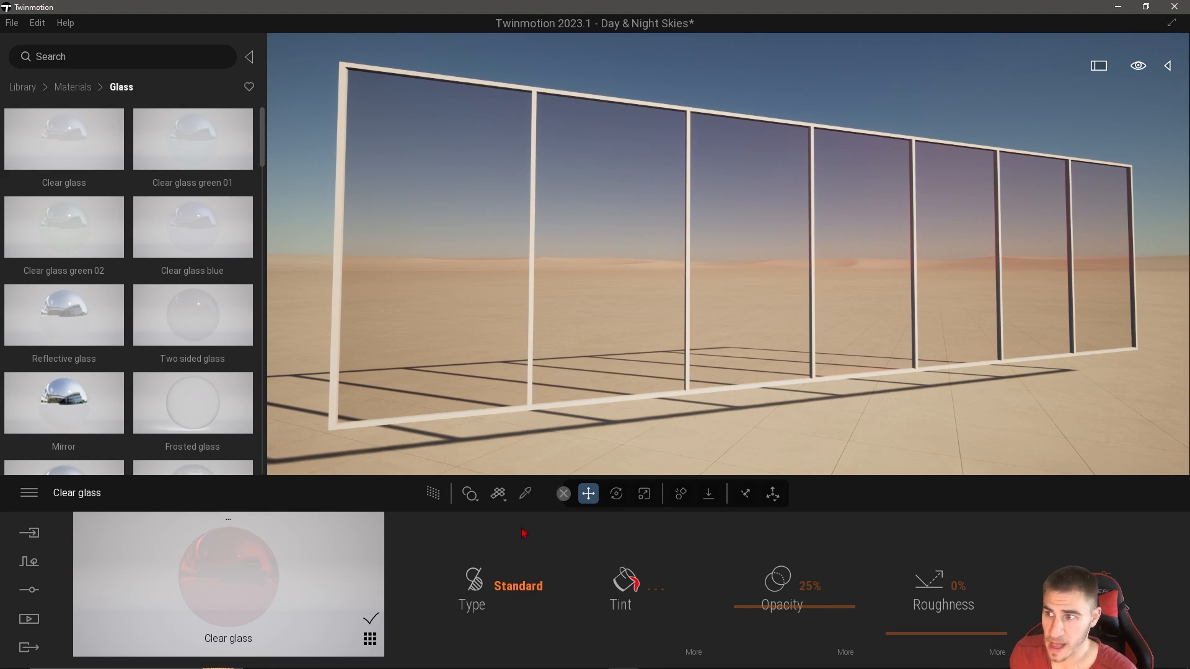
mouse_move(790, 293)
right_mouse_down()
mouse_move(827, 279)
mouse_move(744, 285)
mouse_move(805, 294)
mouse_move(775, 308)
right_mouse_up()
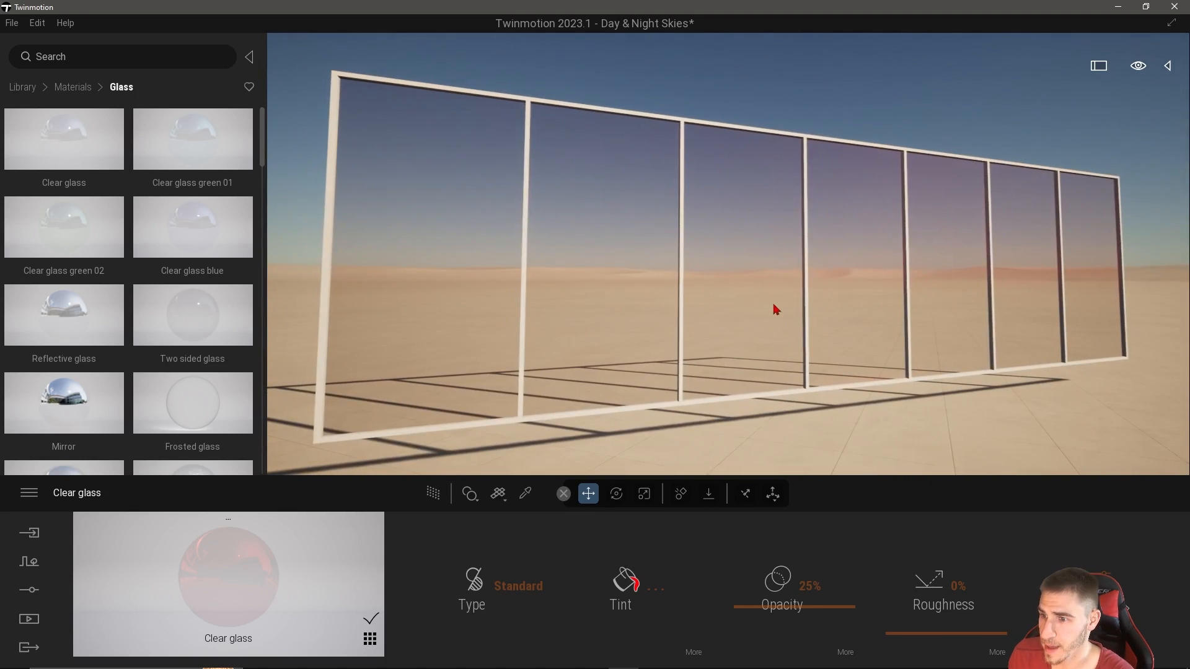
Try the Colored type on the red-tinted Clear glass, and switch it back to Standard.
left_click(485, 622)
left_click(498, 533)
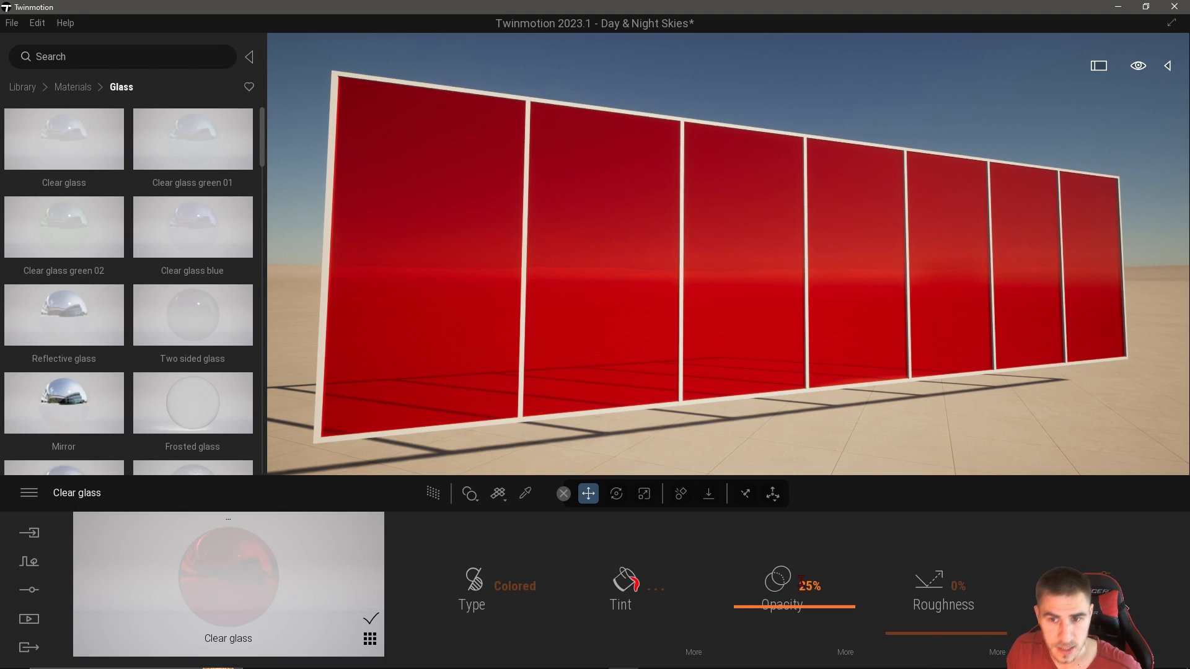
left_click(514, 585)
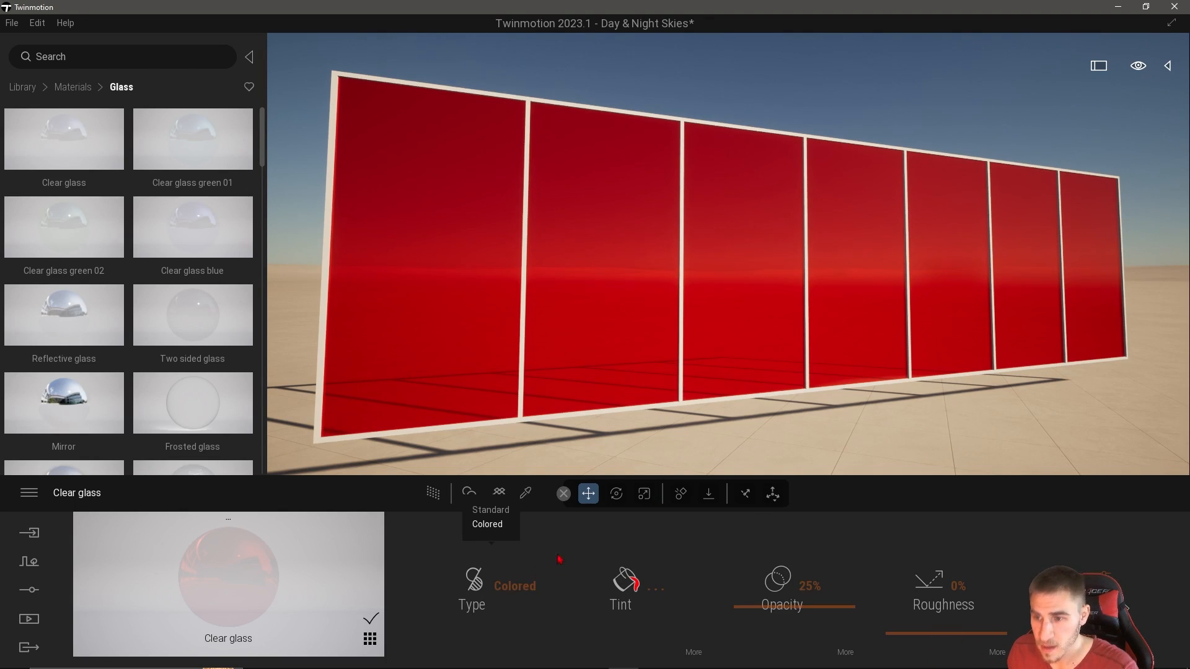
left_click(490, 509)
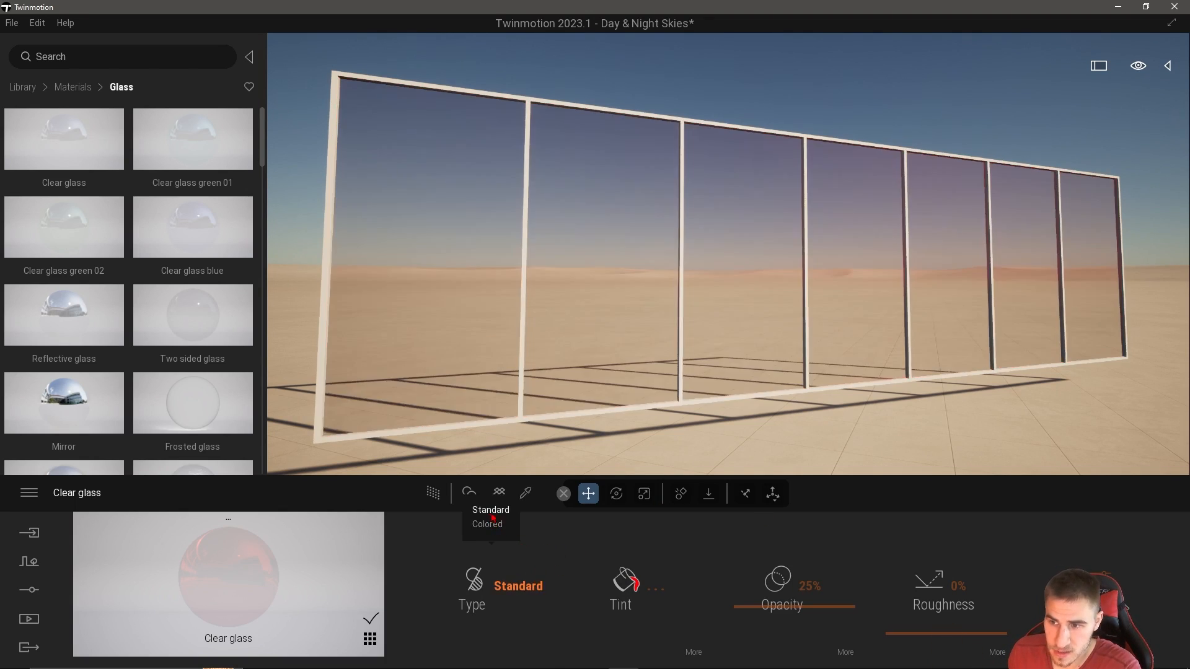
Set the Clear glass tint back to white, FFFFFF.
left_click(658, 589)
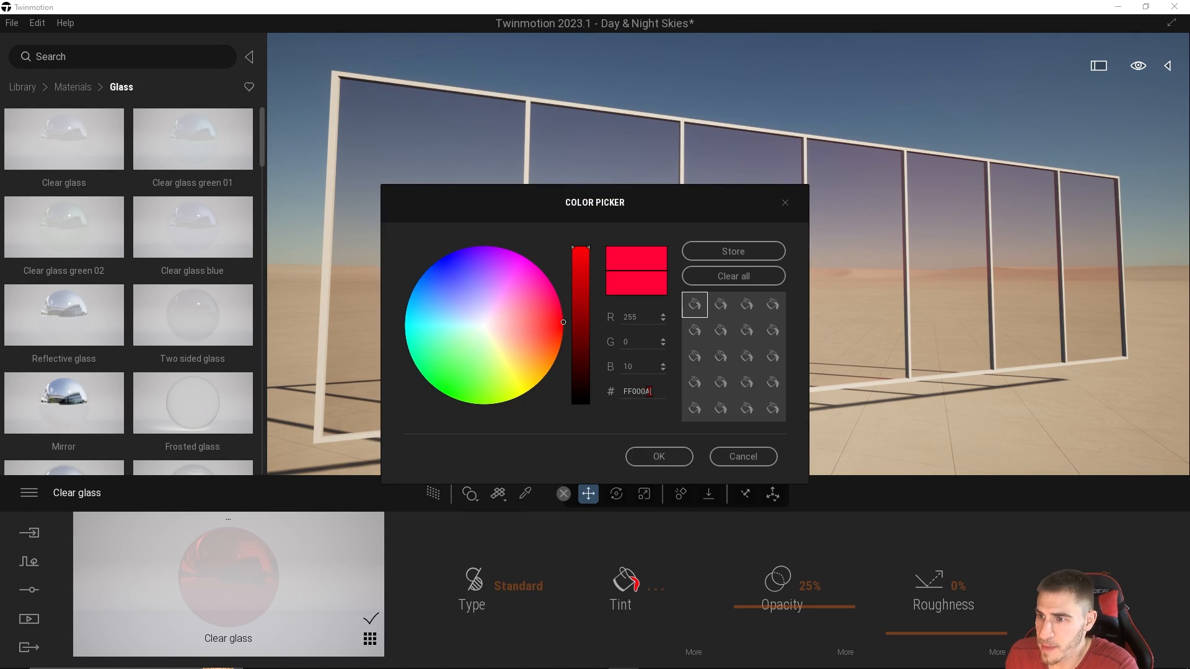
left_click_drag(633, 391, 686, 394)
type("ffff")
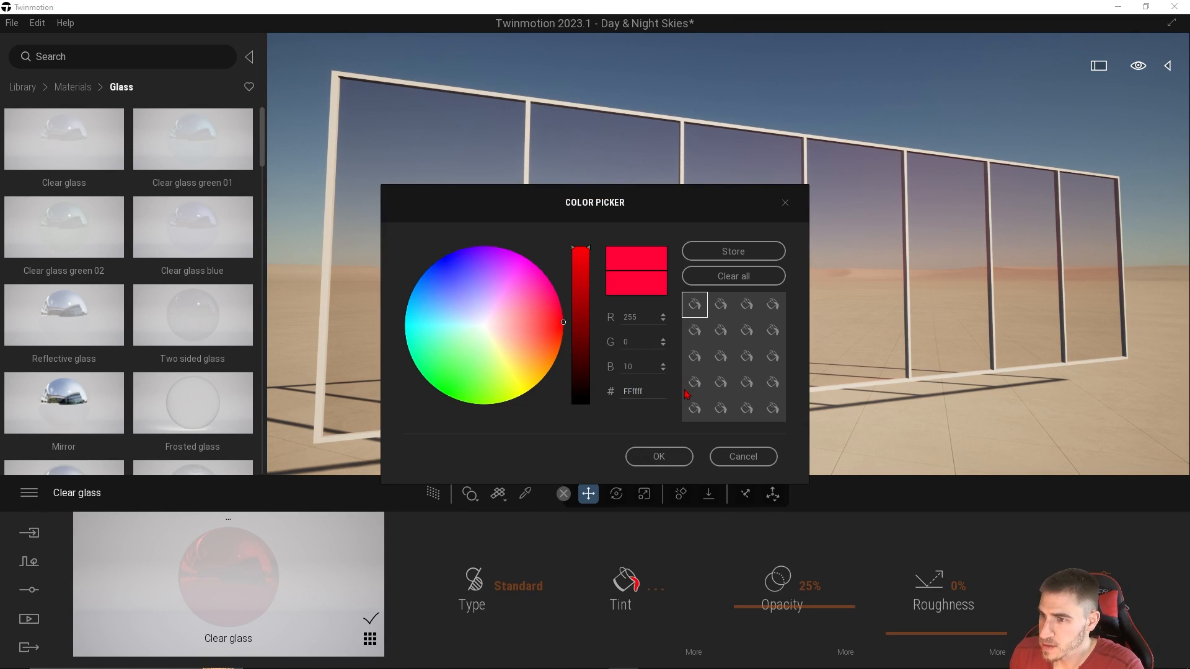
key("Return")
left_click(659, 457)
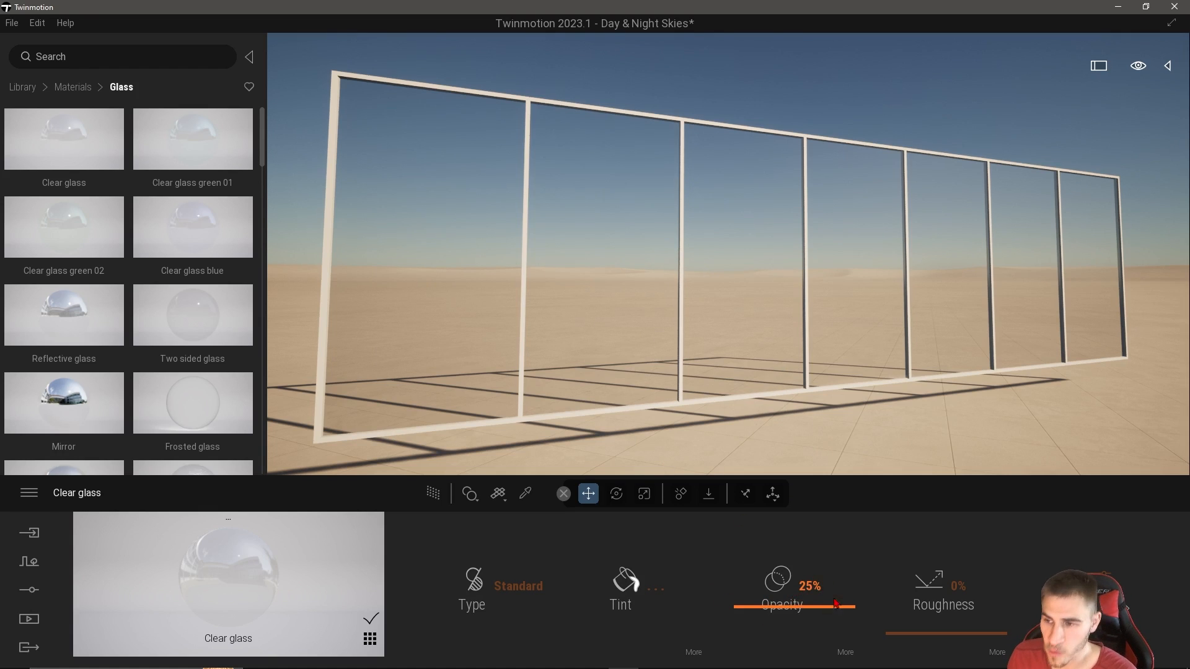
Set the Clear glass opacity to 55%.
left_click_drag(765, 568, 800, 584)
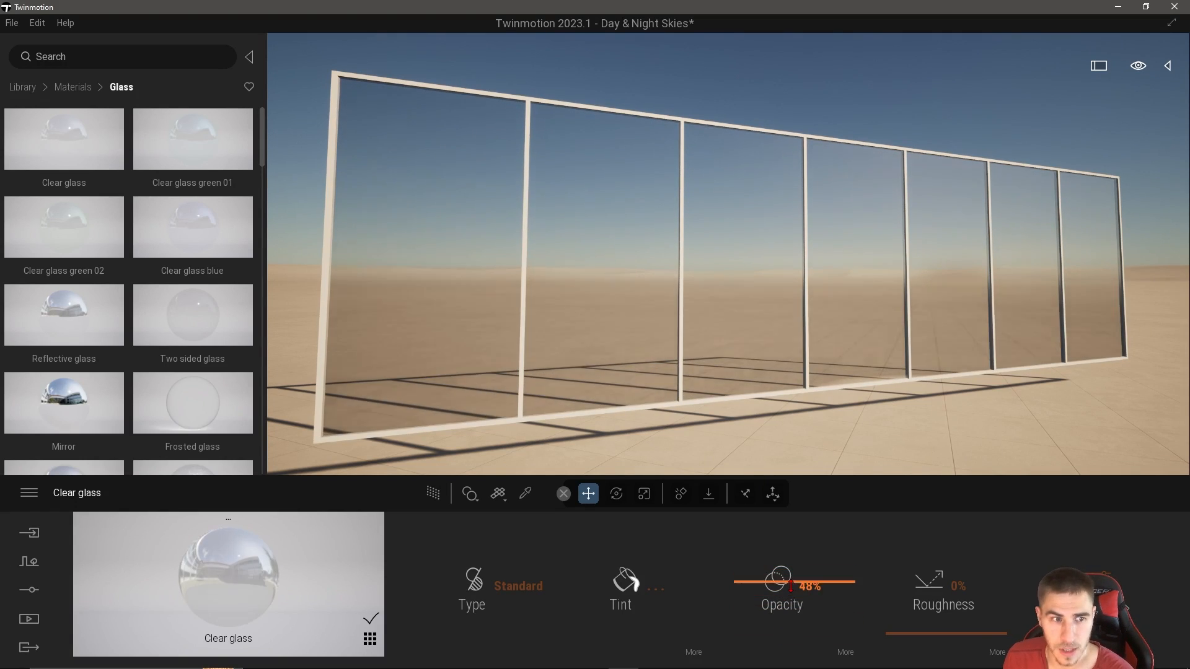
left_click(812, 586)
type("55")
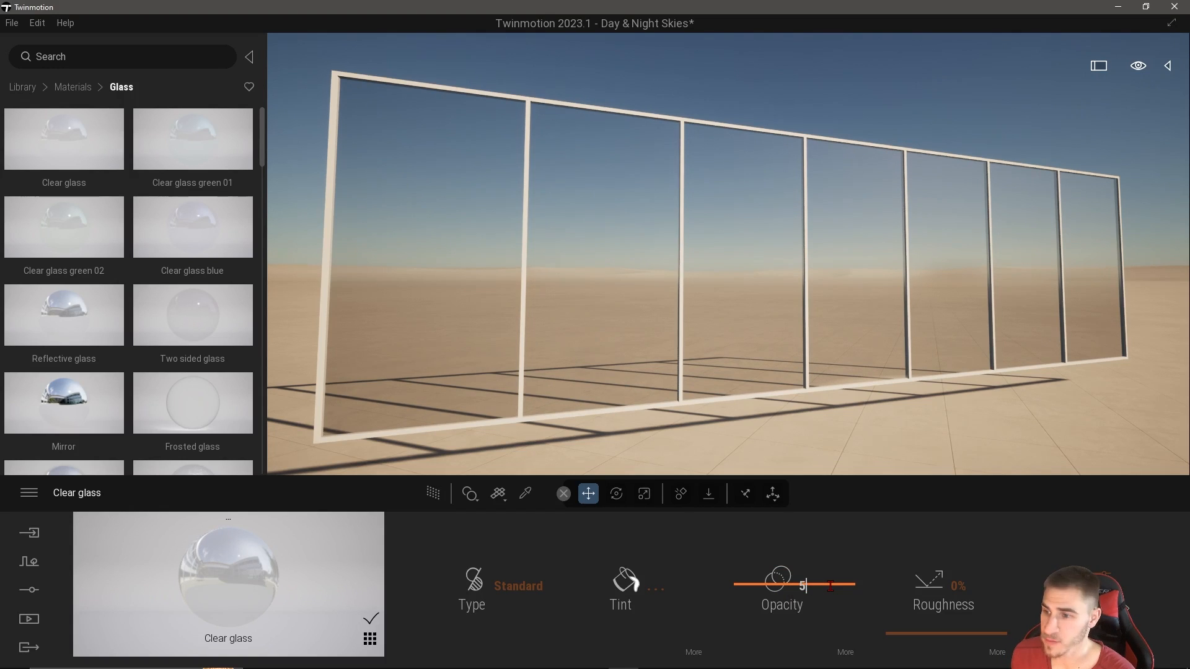
key("Return")
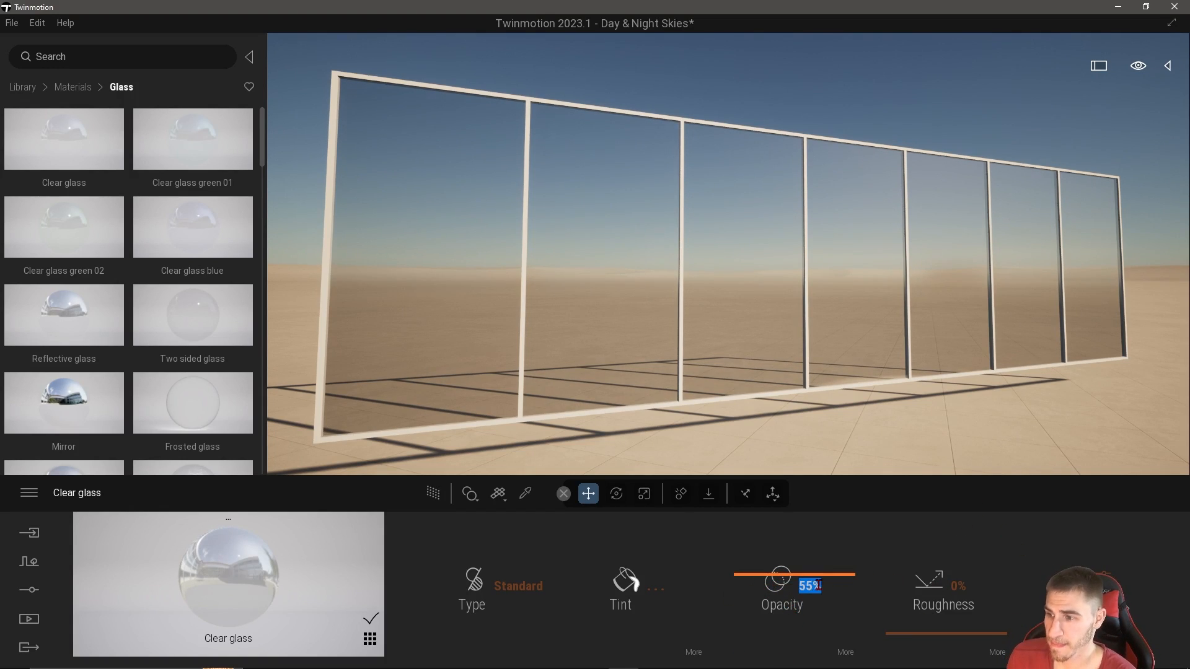
Try a Clear glass opacity of 74%, and set it to 45%.
left_click_drag(818, 585, 787, 553)
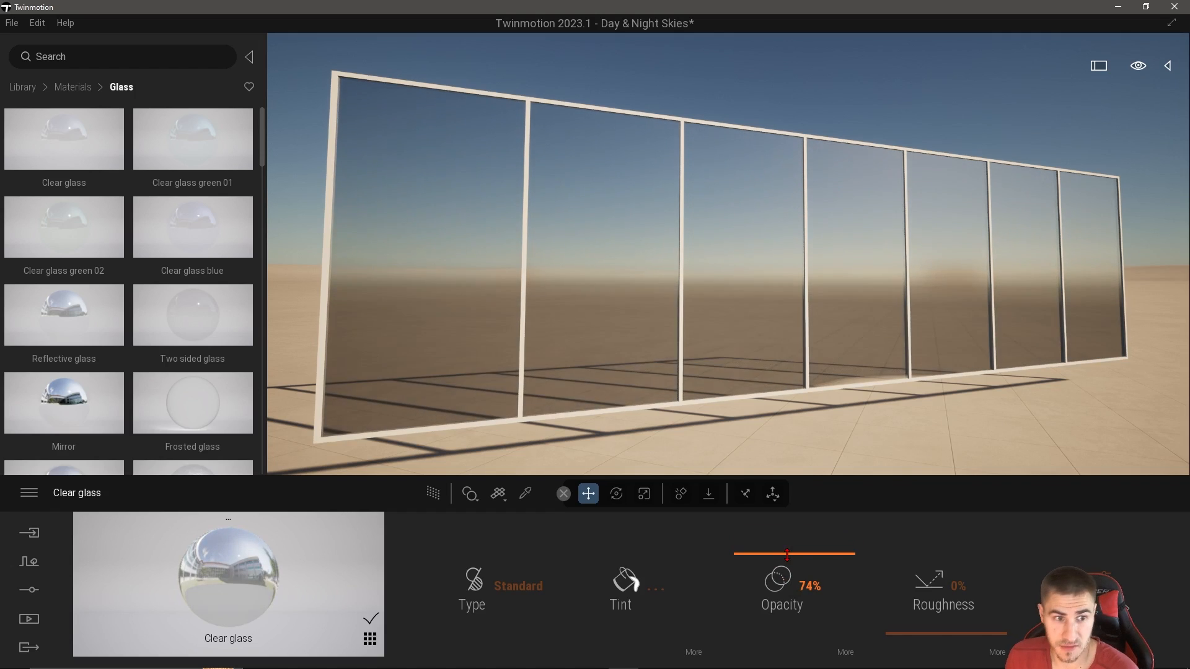
left_click(805, 586)
type("45")
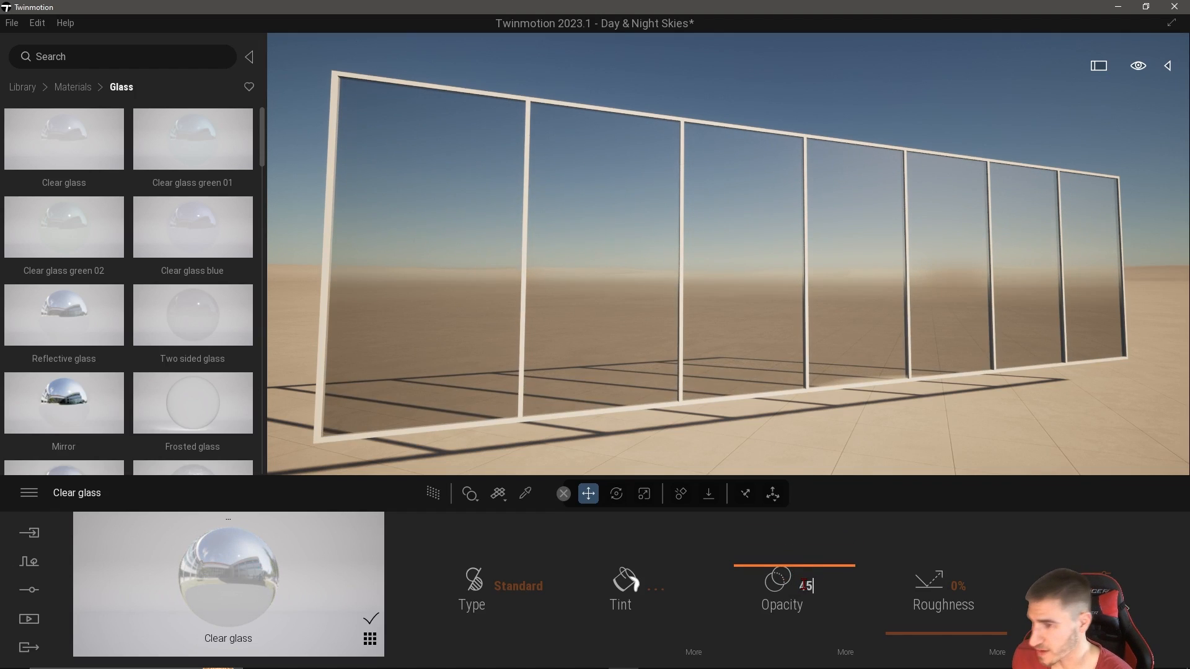
key("Return")
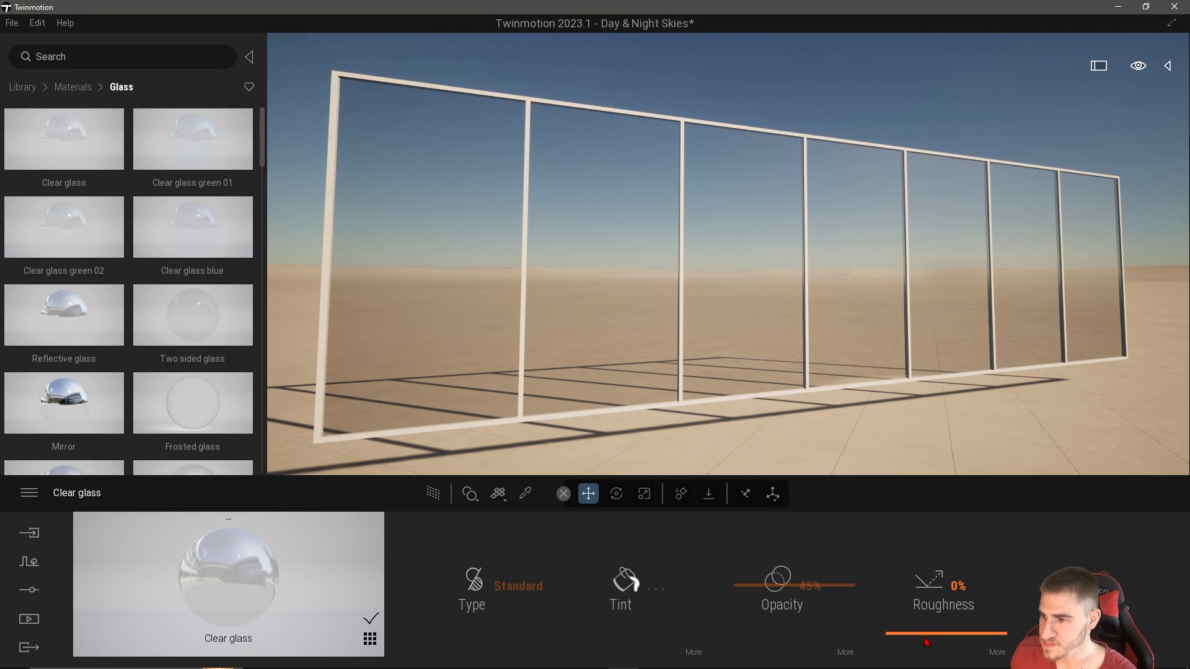
Try a Clear glass roughness of 72%, and set it to 23%.
mouse_move(924, 637)
left_mouse_down()
mouse_move(973, 638)
mouse_move(938, 637)
mouse_move(925, 652)
left_mouse_up()
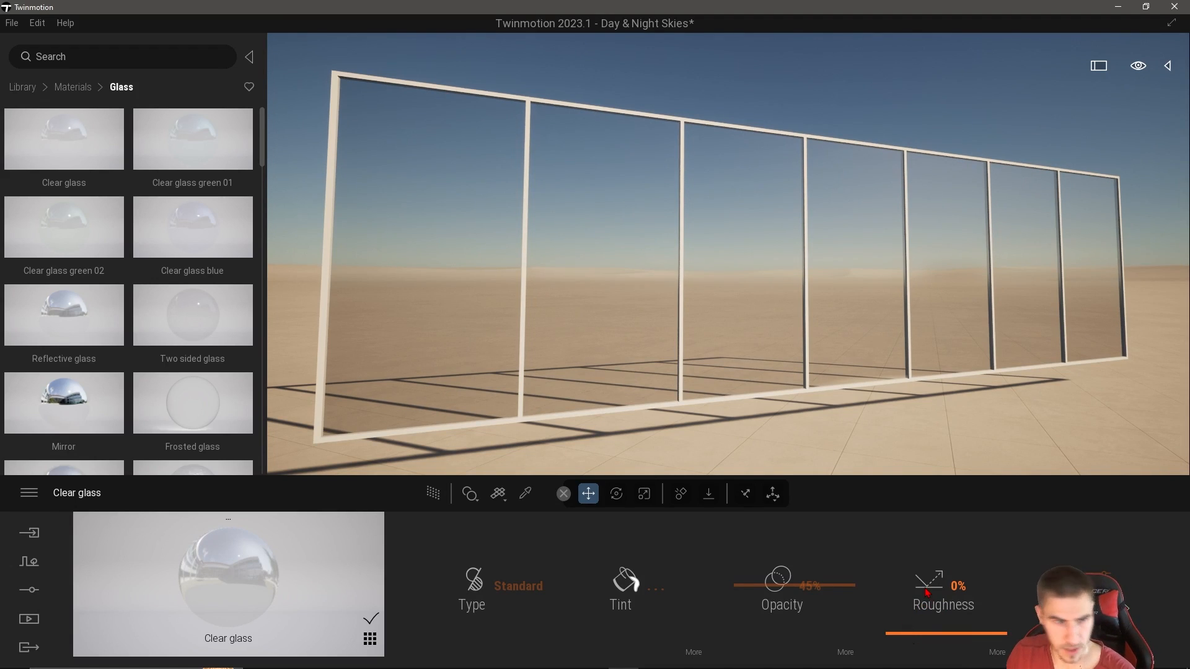
left_click_drag(926, 586, 922, 611)
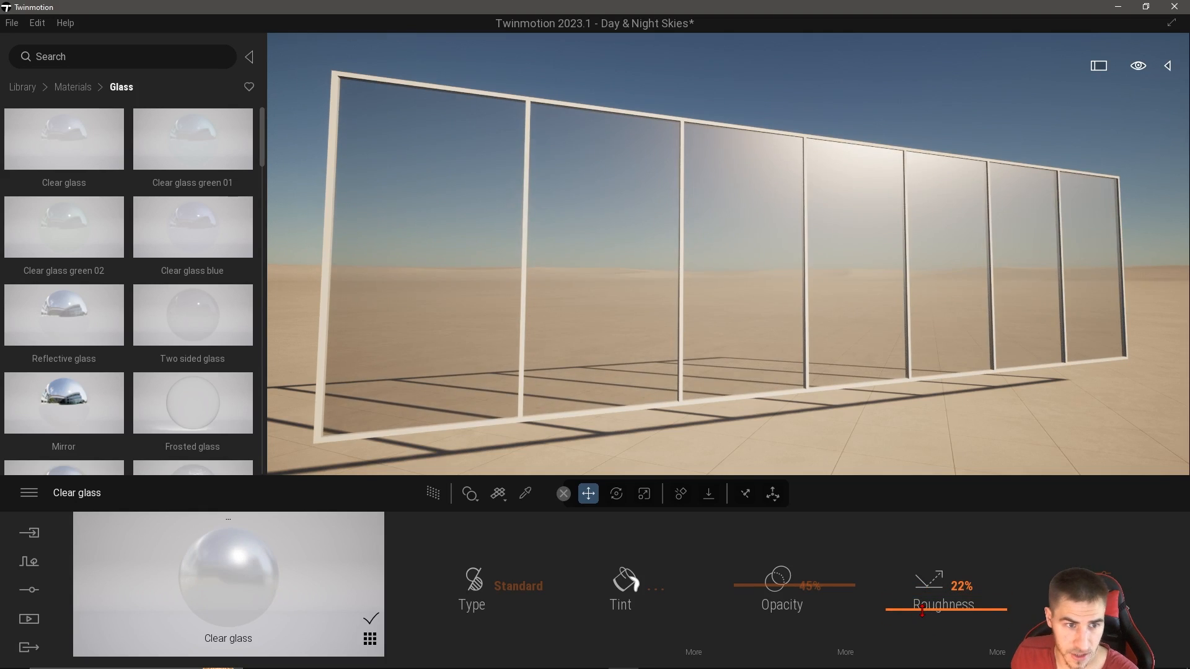
double_click(961, 587)
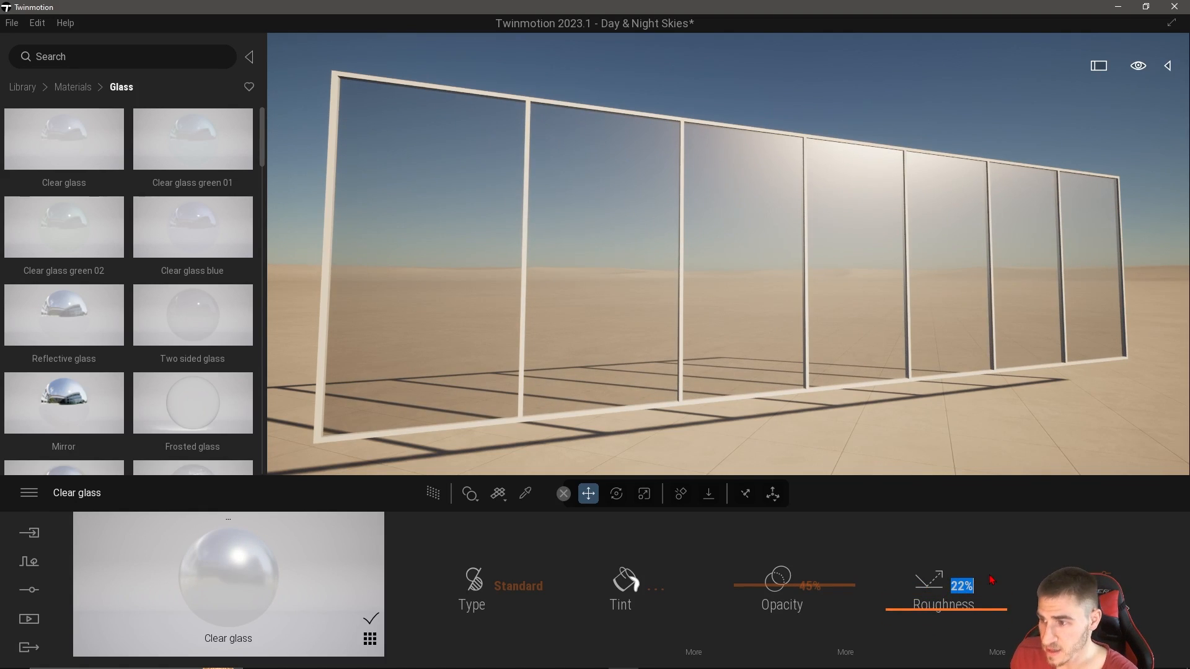
type("72")
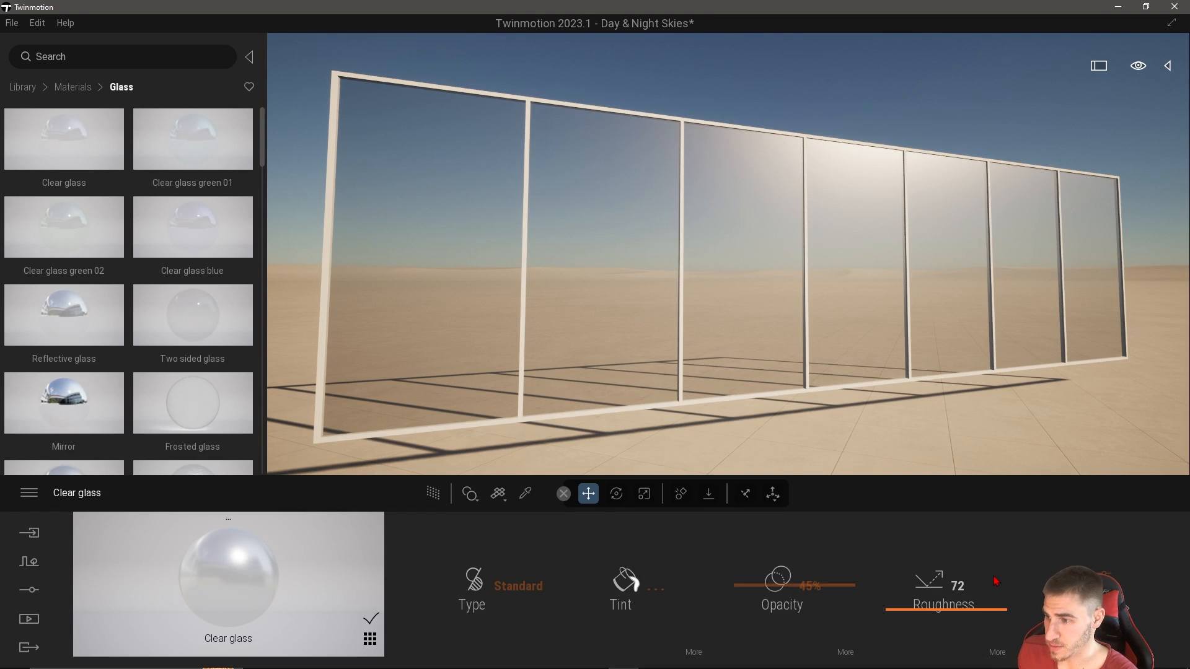
key("Return")
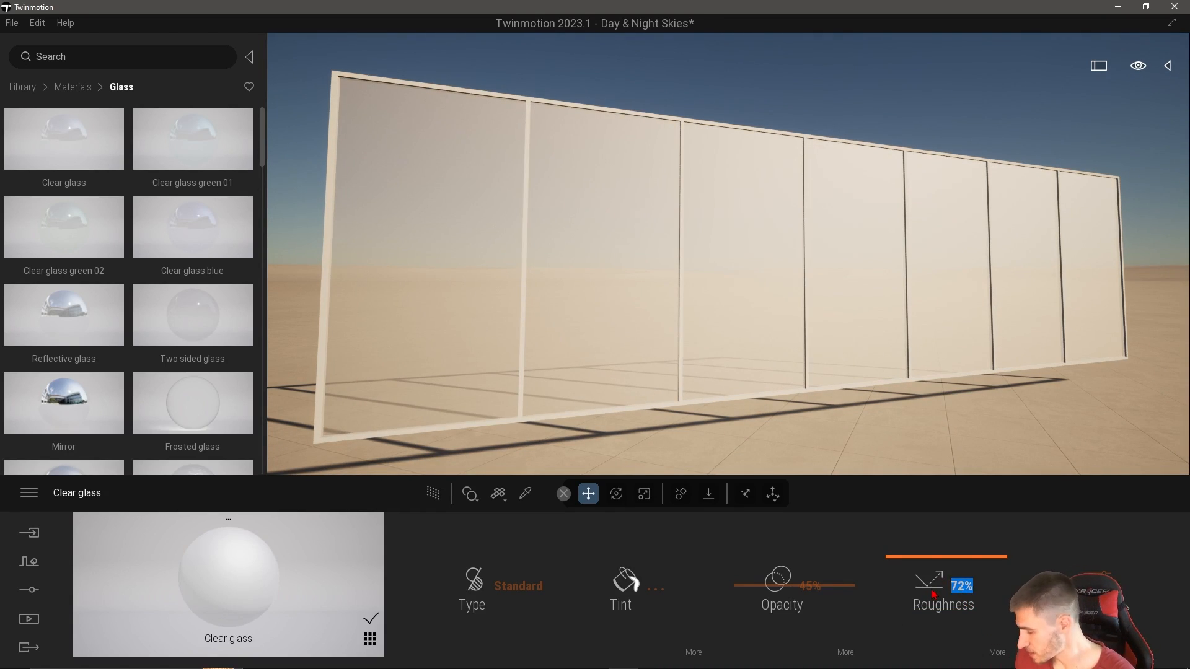
type("23")
key("Return")
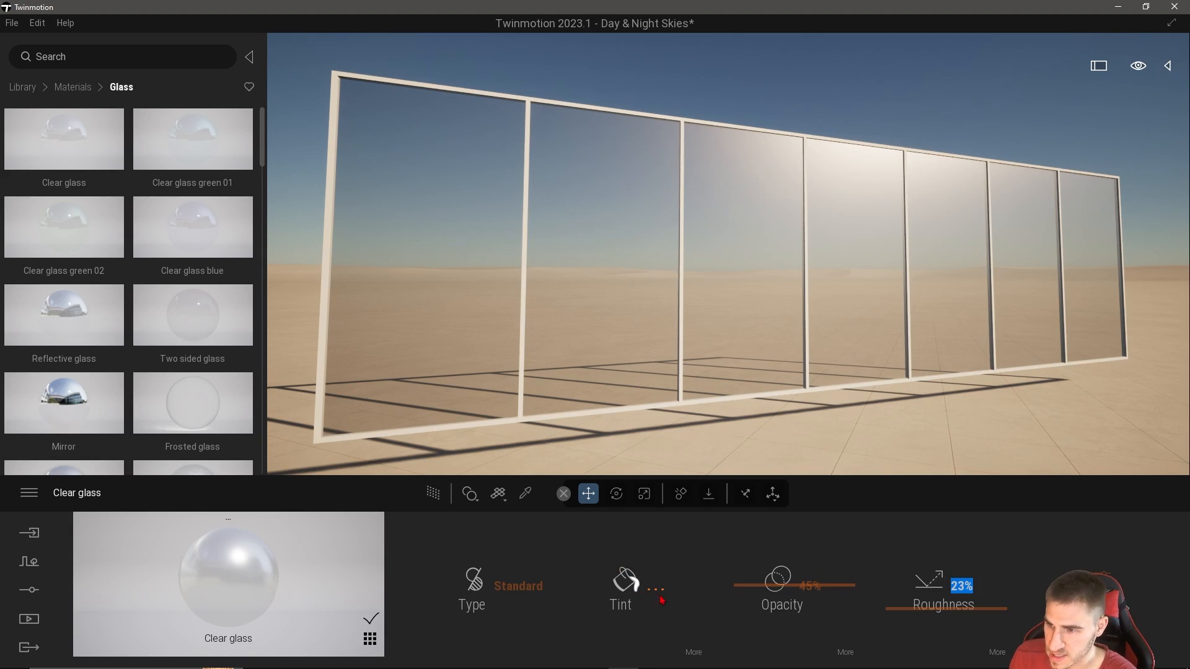
In the Clear glass tint's Base Color texture settings, raise Gamma to 1.3, Lift to 0.2 and Gain to 1.3.
left_click(693, 652)
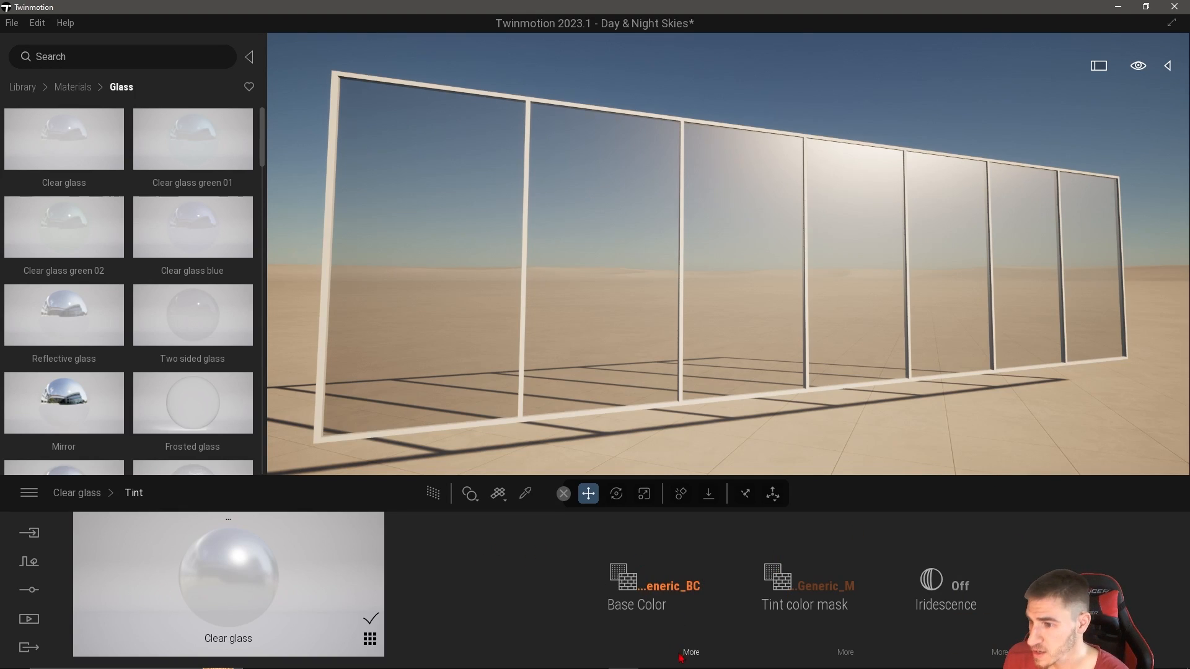
left_click(643, 600)
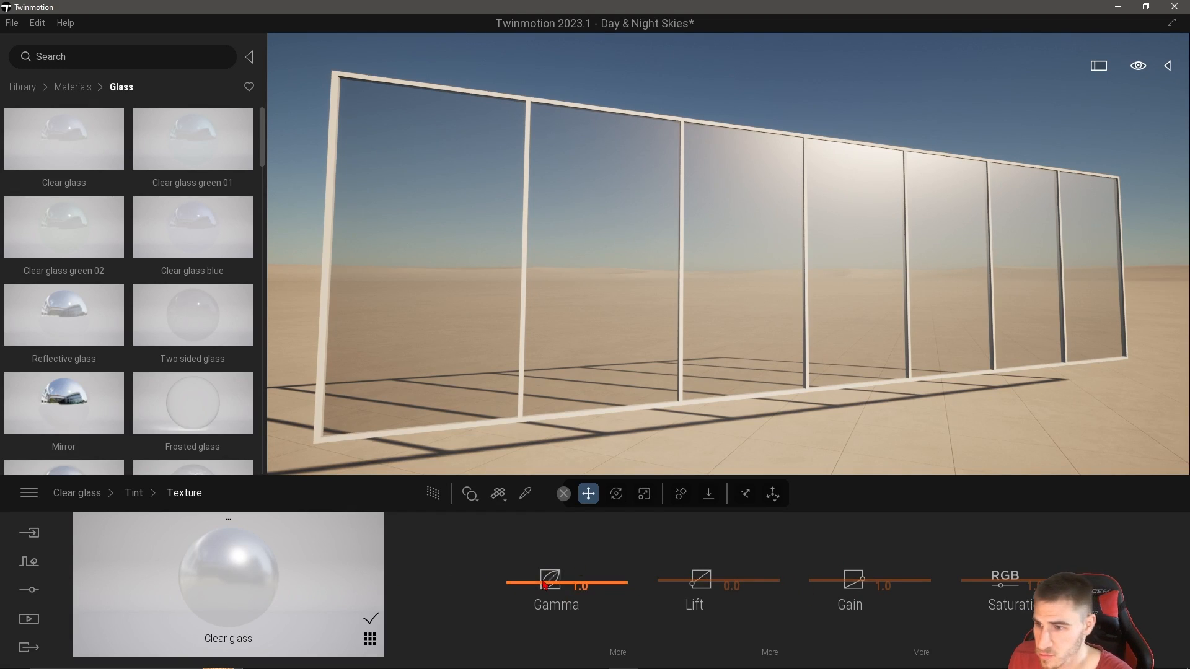
left_click_drag(555, 586, 556, 564)
left_click_drag(707, 581, 707, 569)
left_click_drag(858, 582, 858, 565)
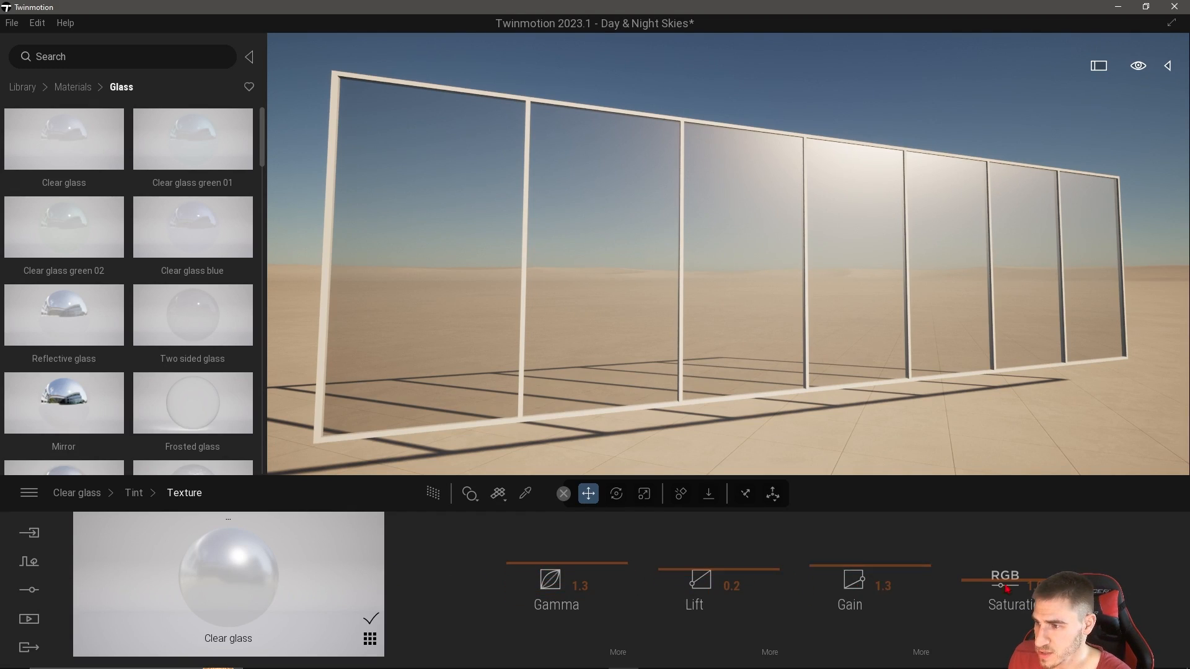
Undo the Gamma, Lift and Gain changes in the Clear glass tint's Base Color texture settings.
key("ctrl+z")
key("ctrl+z")
key("ctrl+z")
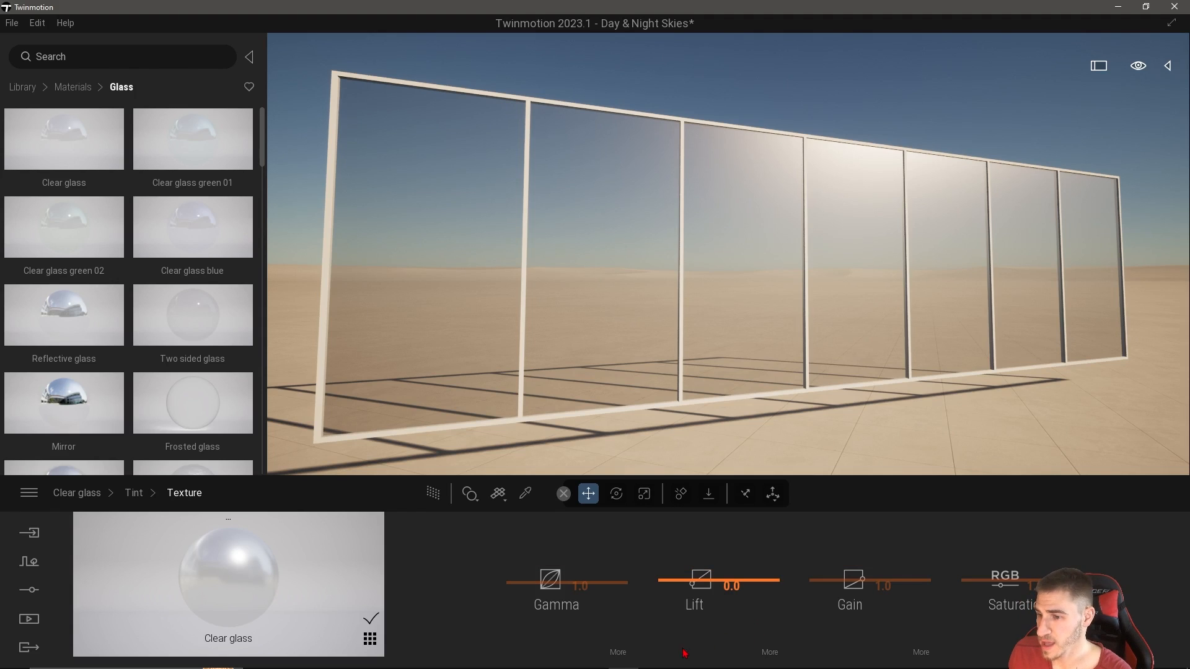
Try a red value of 1.4 with altered green and blue values in the Color map lift settings, and undo these changes.
left_click(620, 655)
left_click_drag(635, 603, 636, 579)
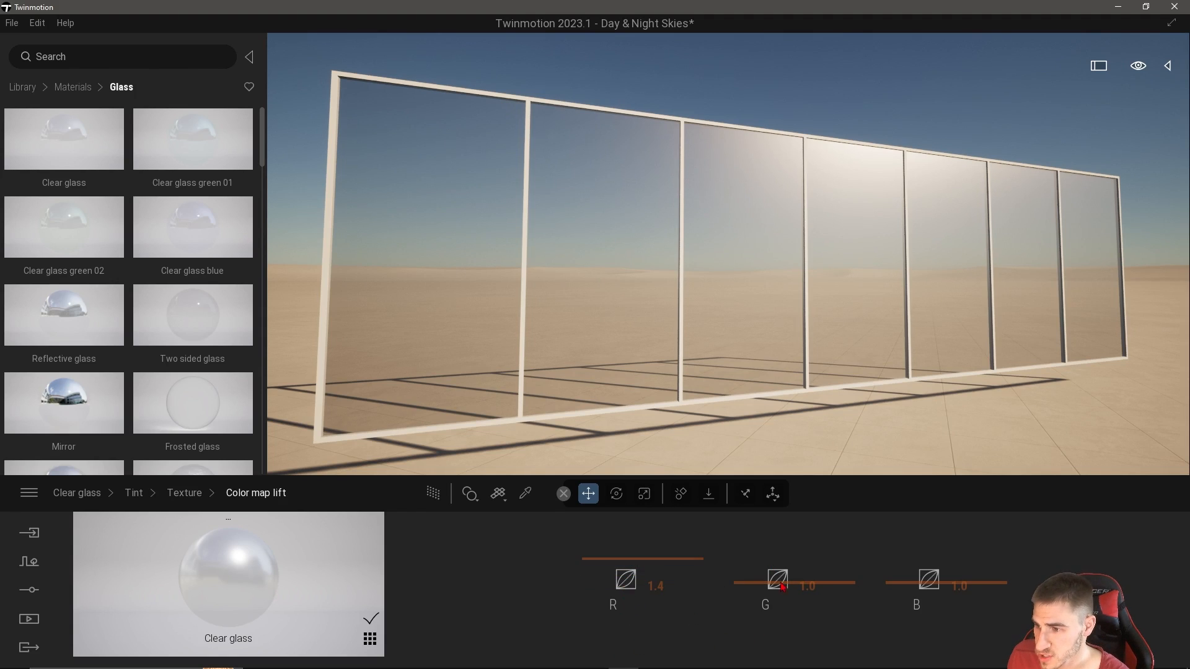
left_click_drag(772, 591, 772, 601)
left_click_drag(915, 599, 915, 582)
key("ctrl+z")
key("ctrl+z")
key("ctrl+z")
key("ctrl+z")
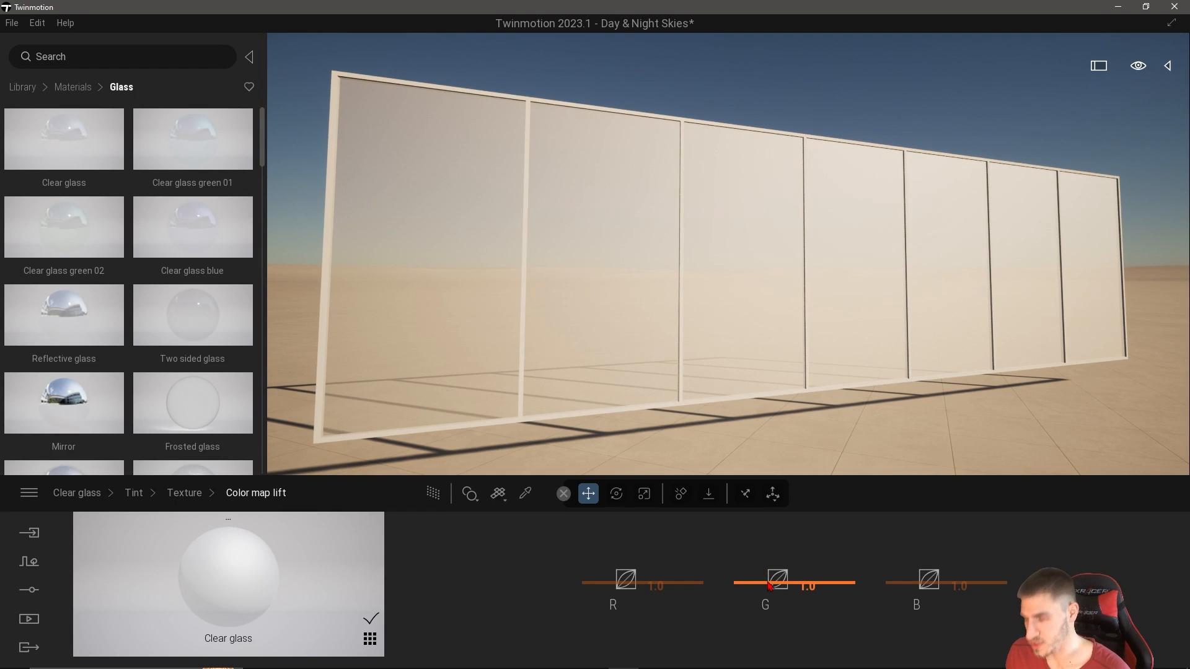
Examine the Tint color mask options of the Clear glass tint and return to the material's main properties.
left_click(184, 492)
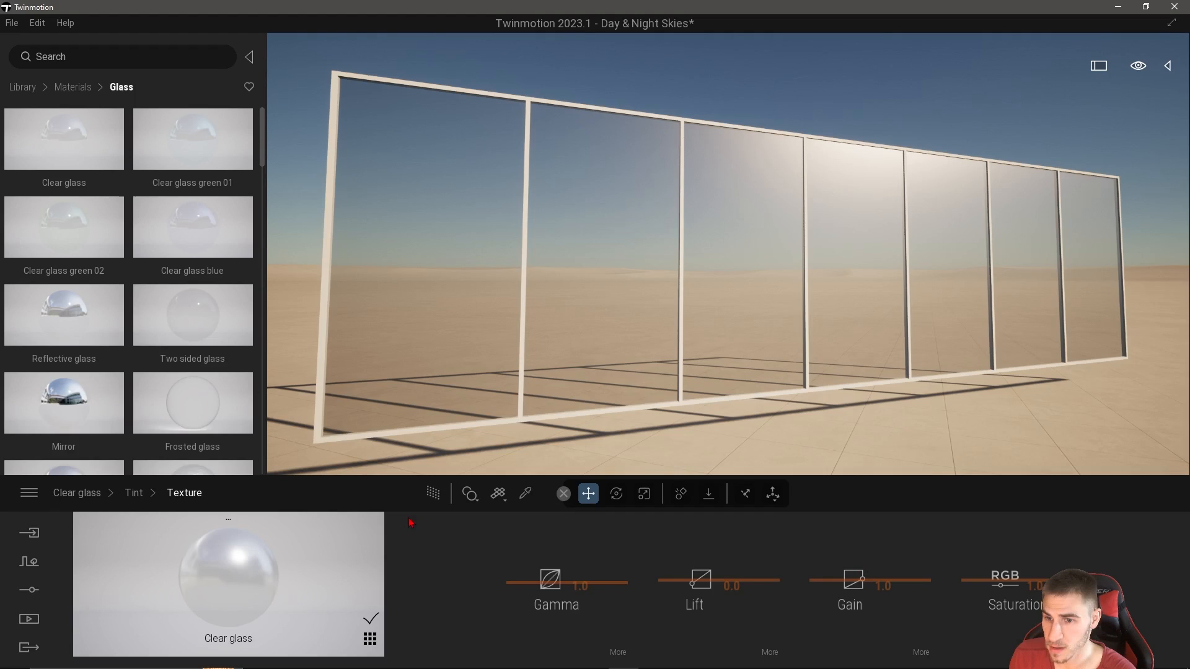
left_click(134, 492)
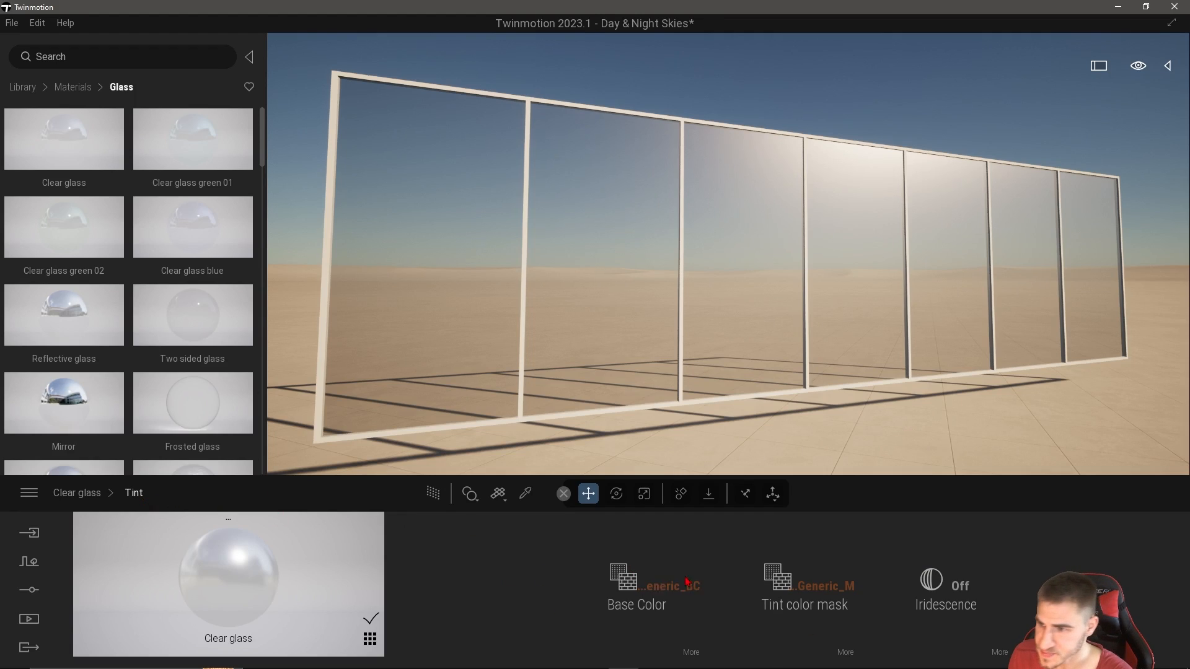
left_click(846, 652)
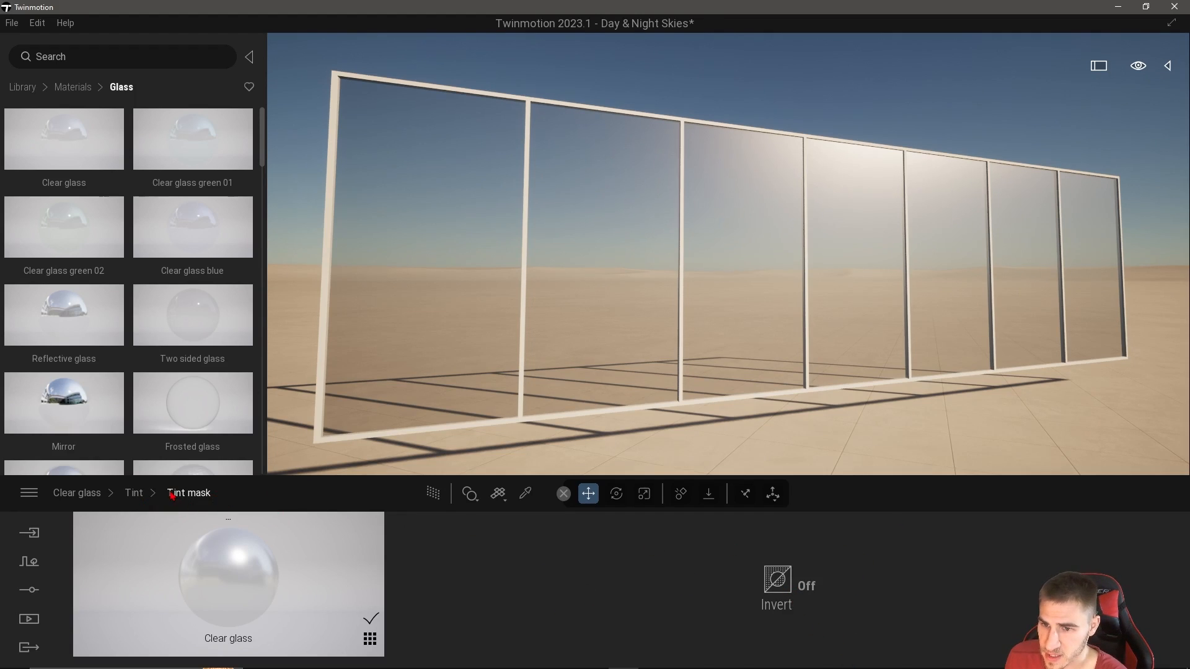
left_click(128, 494)
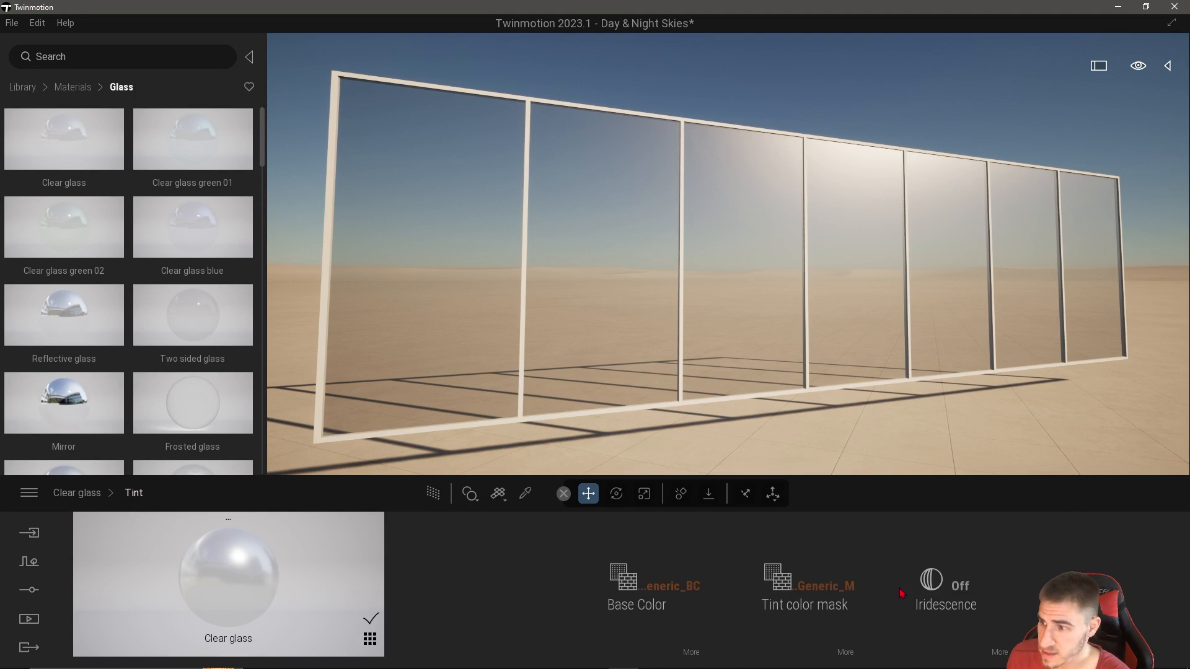
left_click(109, 497)
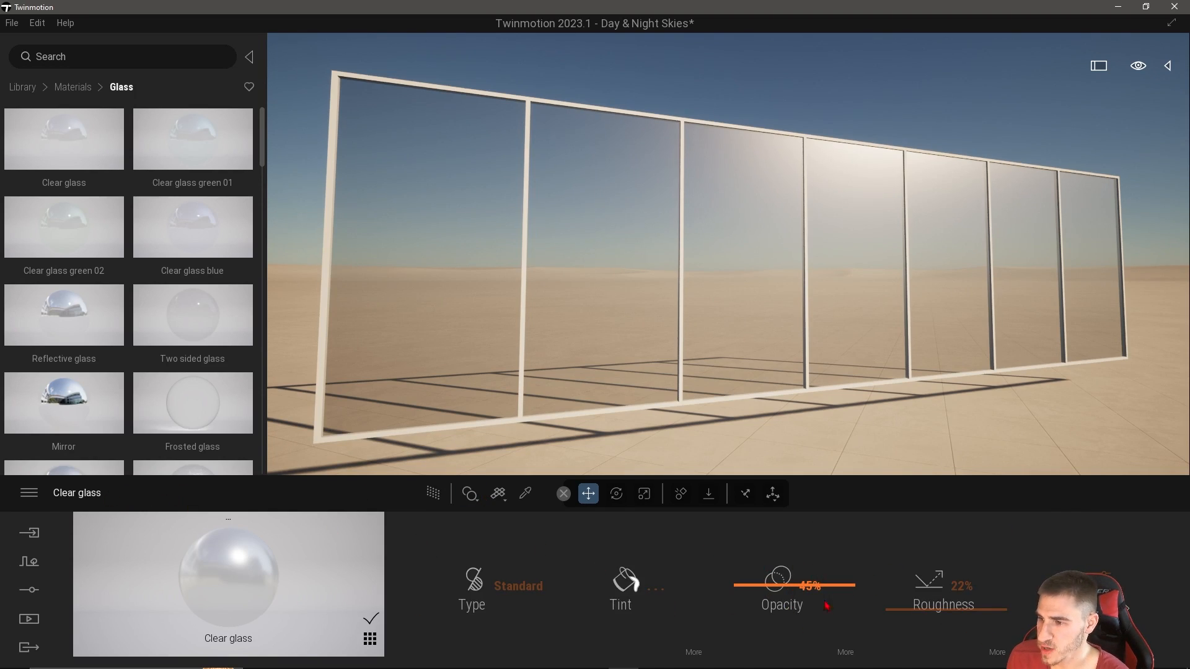
Examine the Clear glass opacity options, including the Use mask toggle, its opacity map settings and Fresnel opacity.
left_click(845, 653)
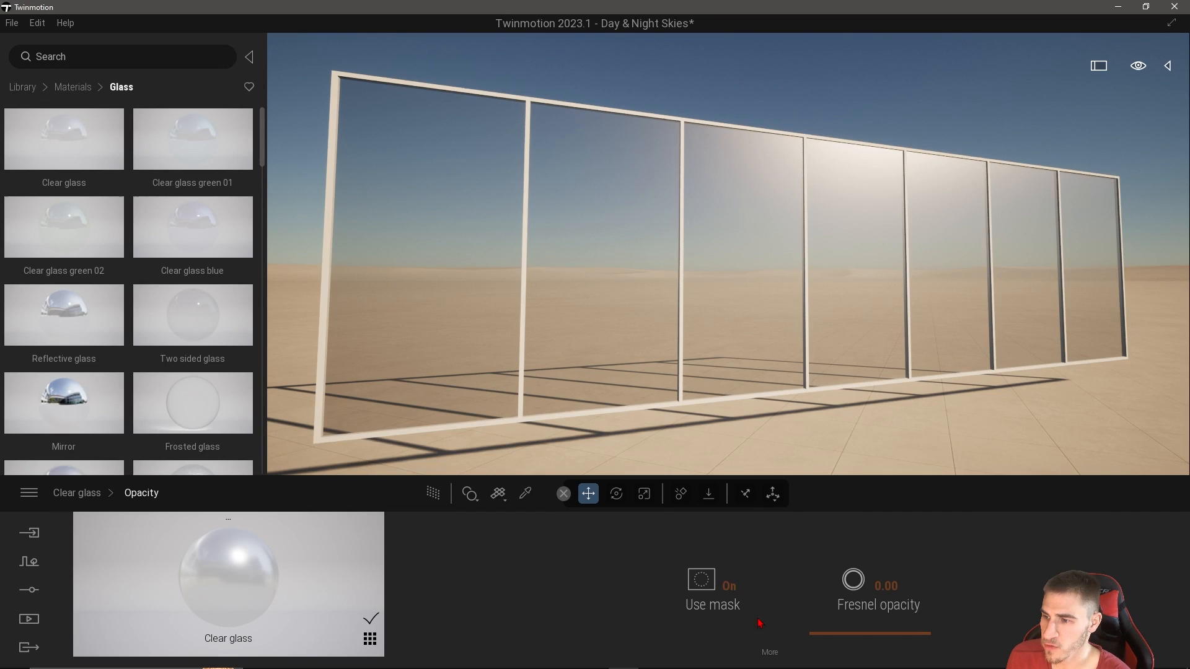
left_click(718, 589)
left_click(719, 589)
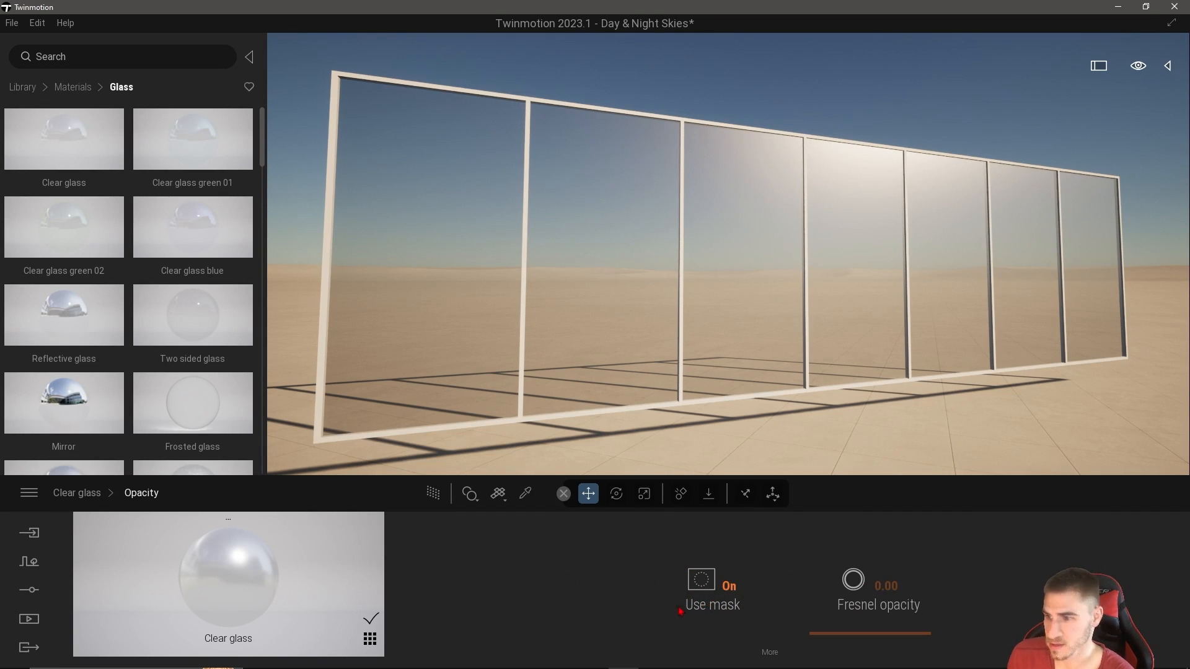
left_click(770, 653)
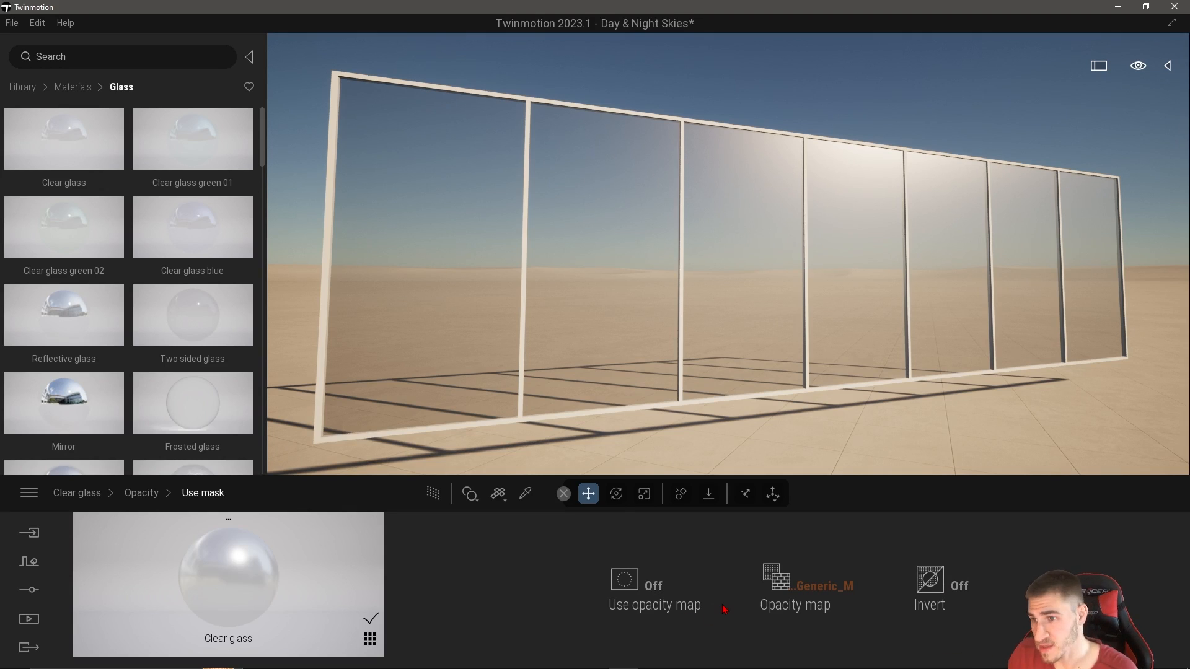
left_click(156, 497)
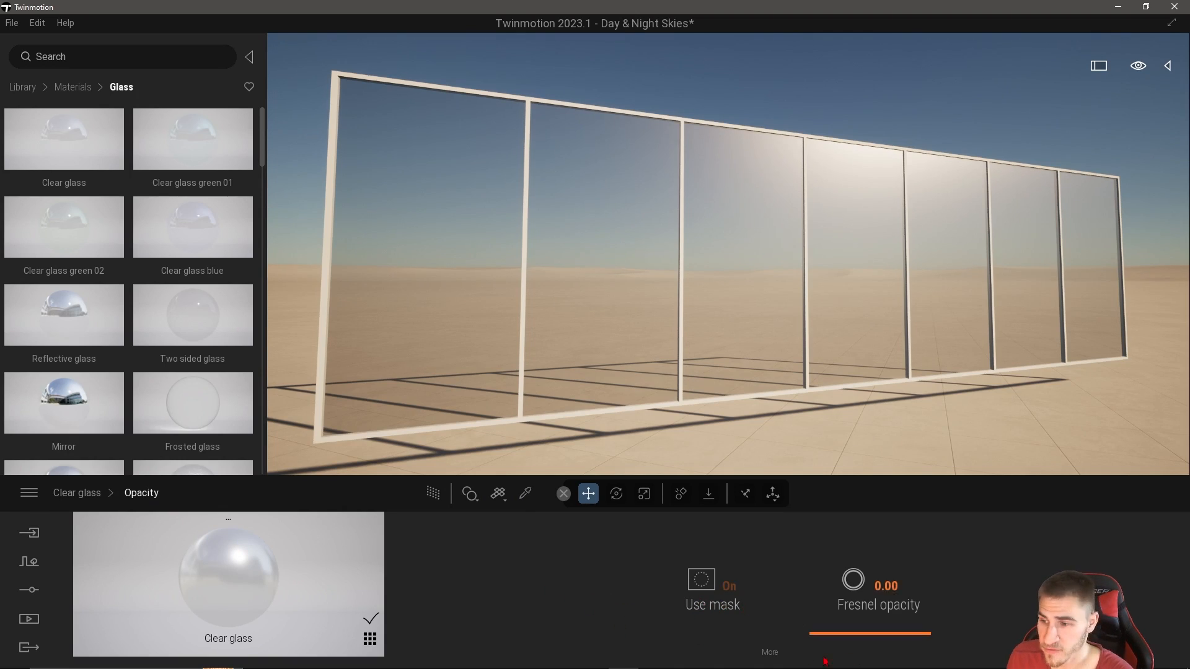
left_click_drag(898, 634, 882, 666)
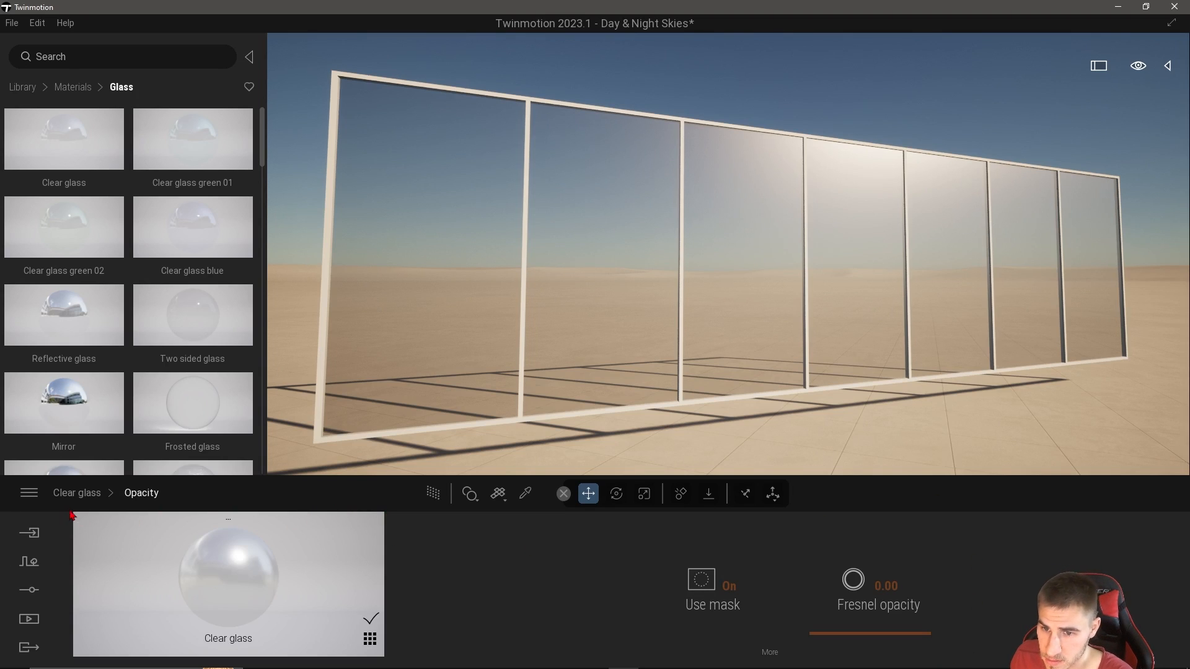
left_click(84, 494)
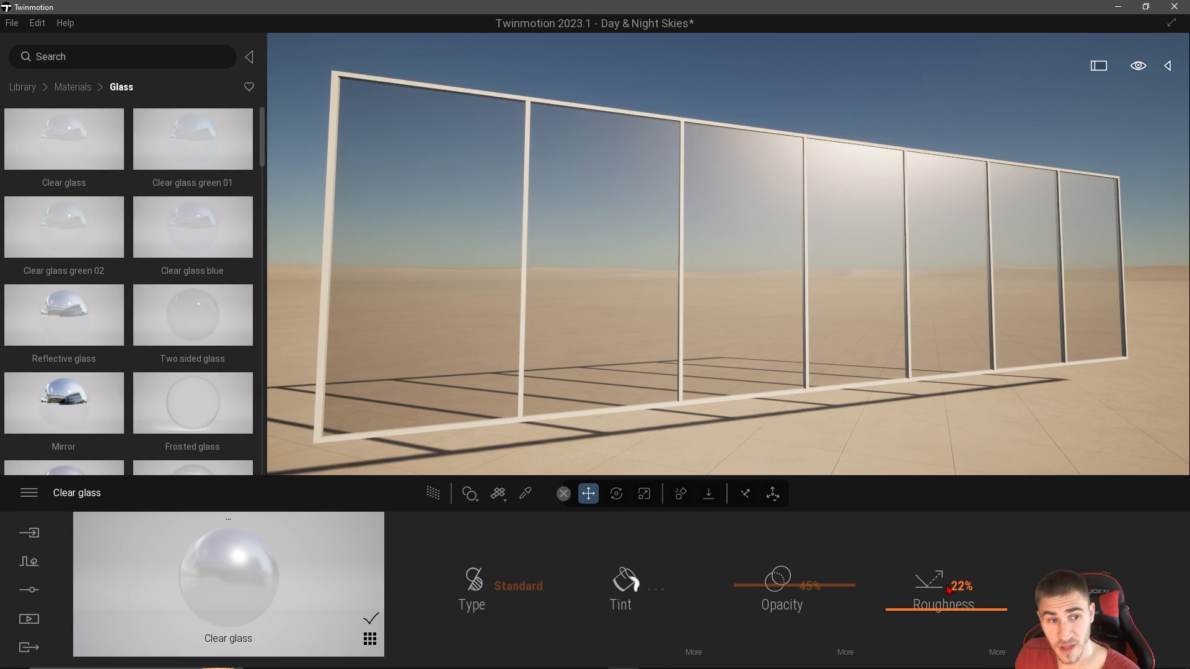
Examine the Clear glass roughness options: roughness map, Invert, Specular and Index of refraction.
left_click(997, 652)
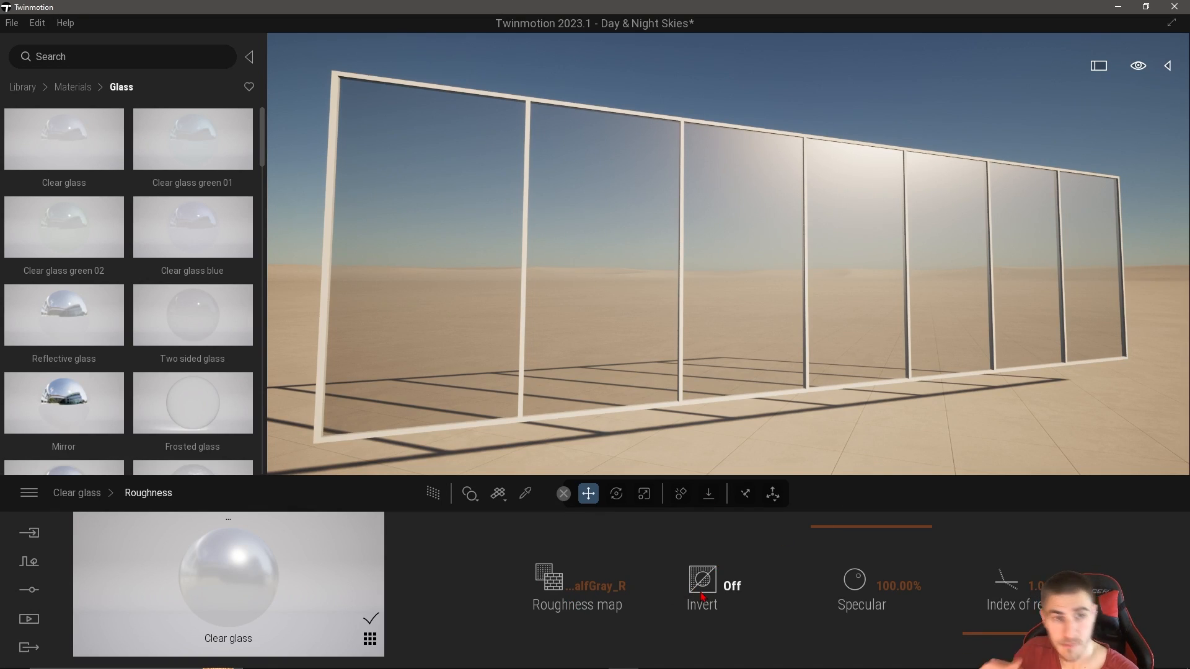
left_click_drag(885, 585, 885, 534)
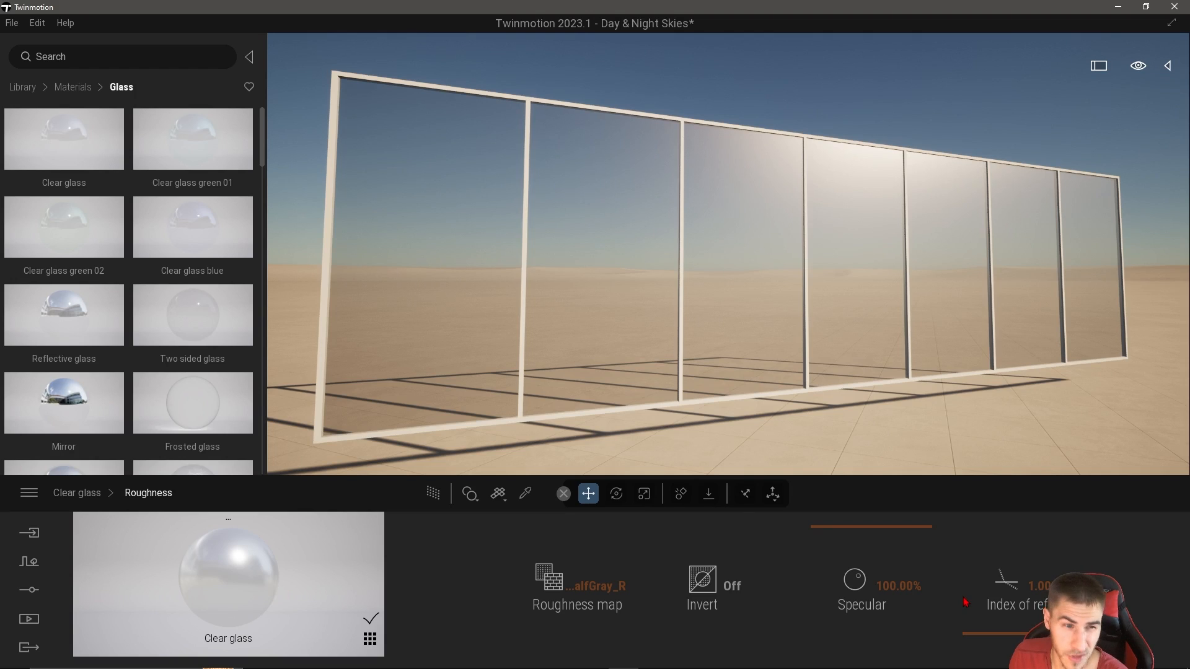
left_click_drag(1024, 633, 989, 635)
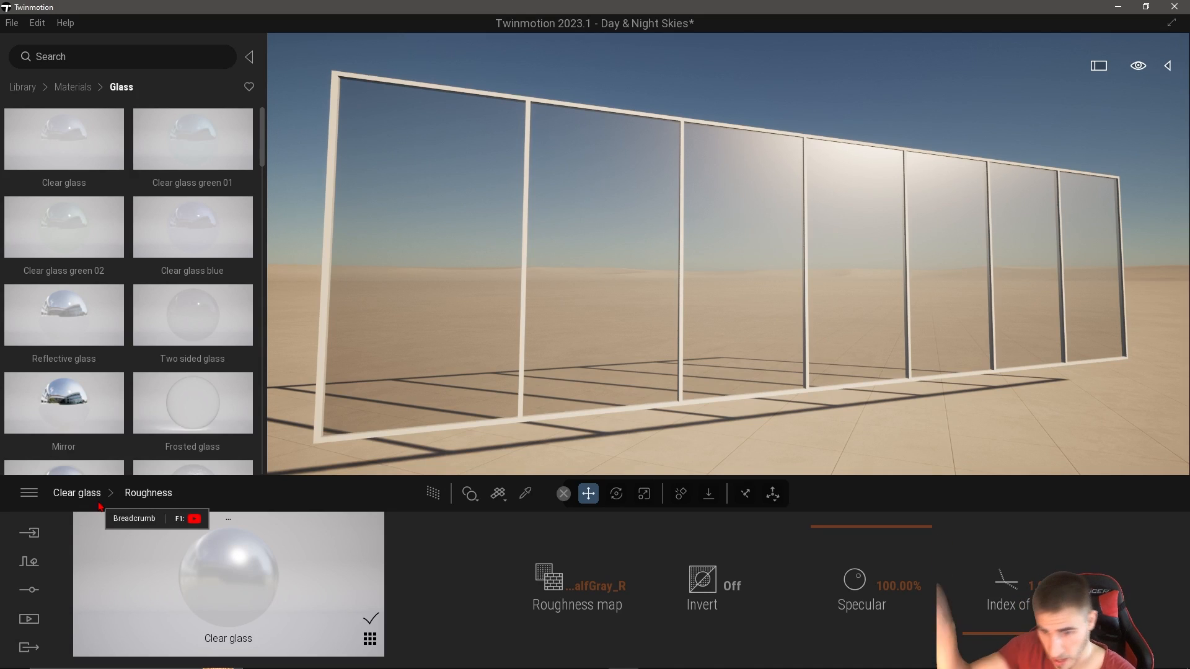
mouse_move(37, 467)
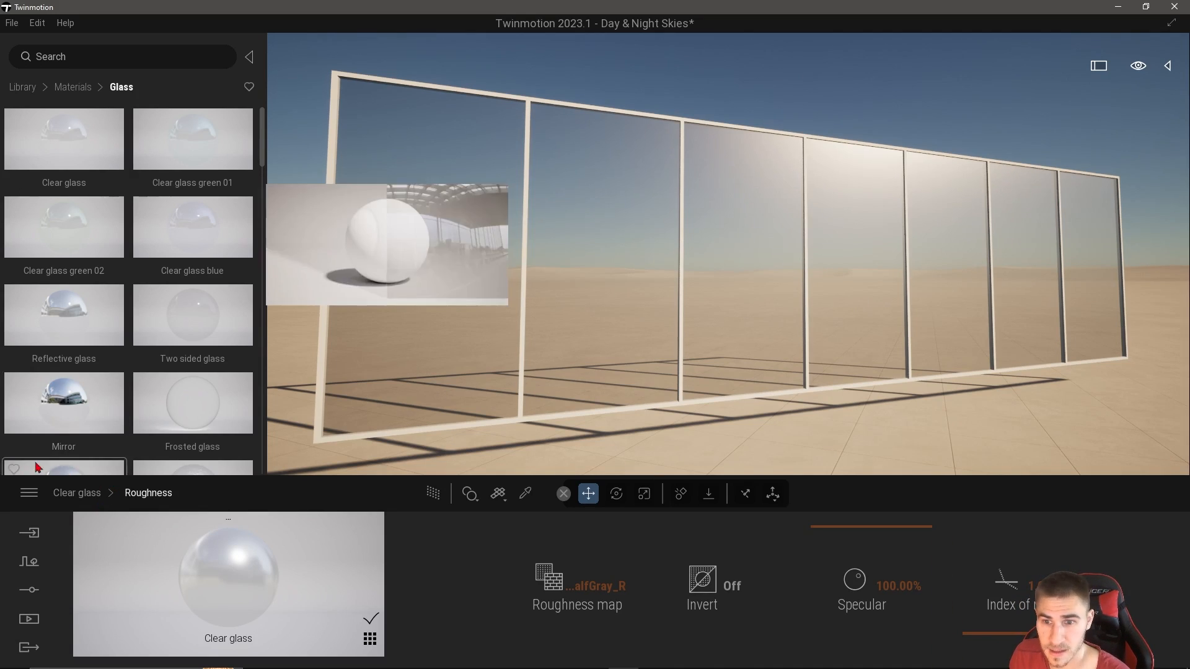
left_click(77, 492)
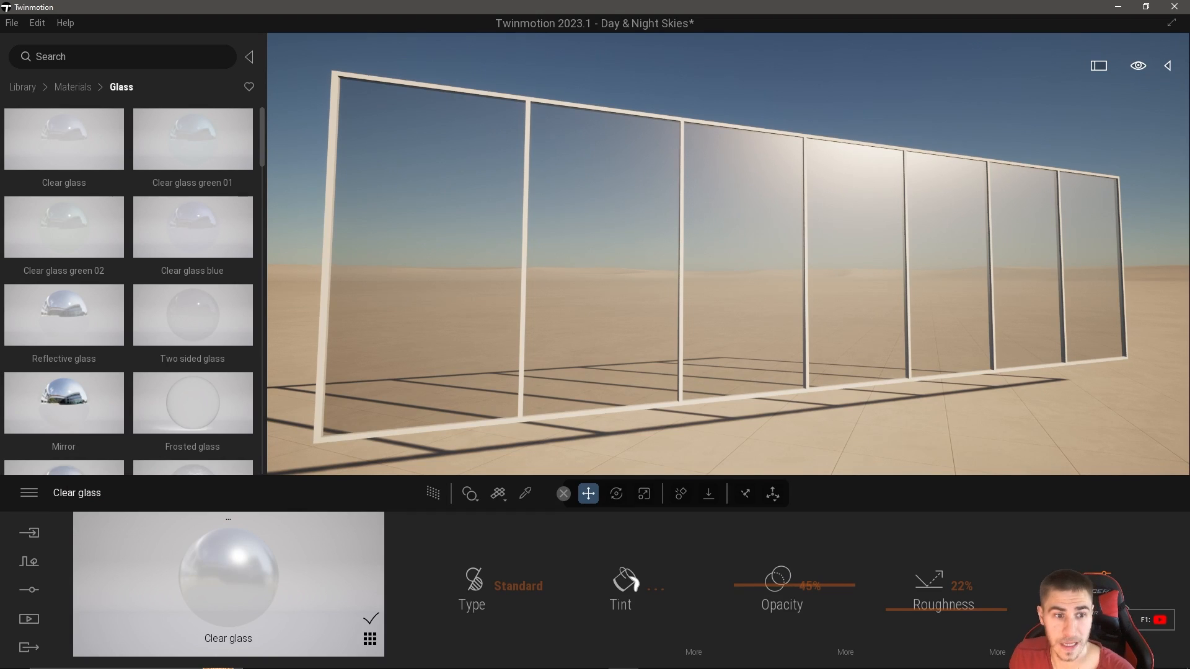
Examine the Scale and Normal options in the additional settings of the Clear glass material.
left_click(1140, 608)
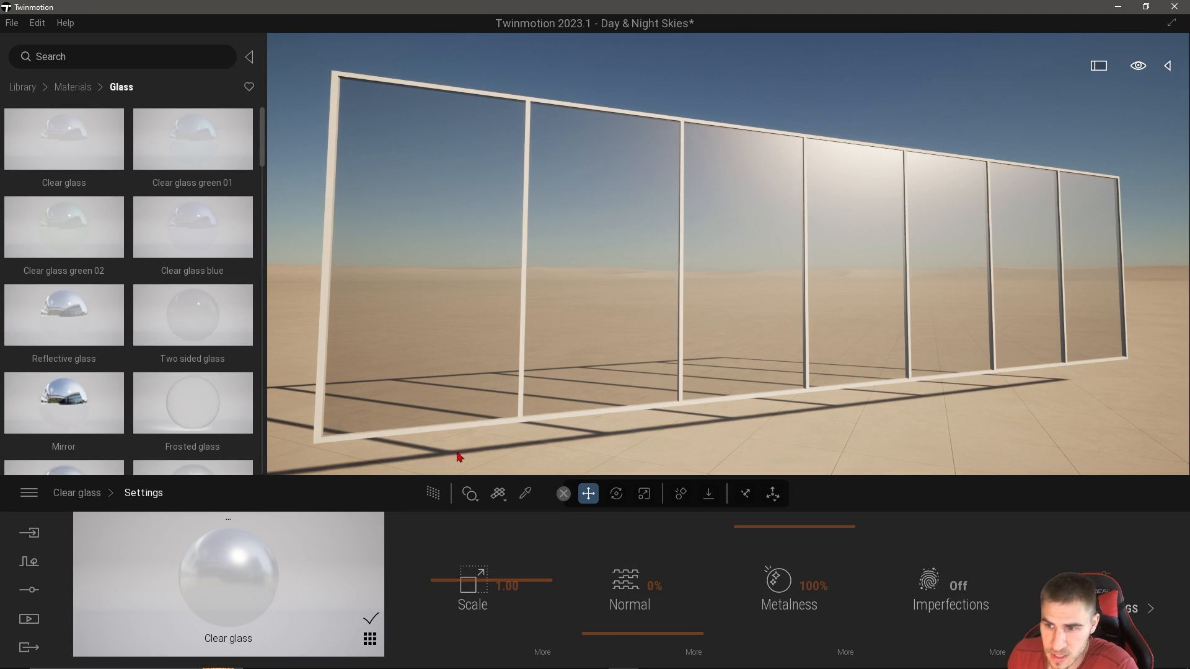
left_click(541, 654)
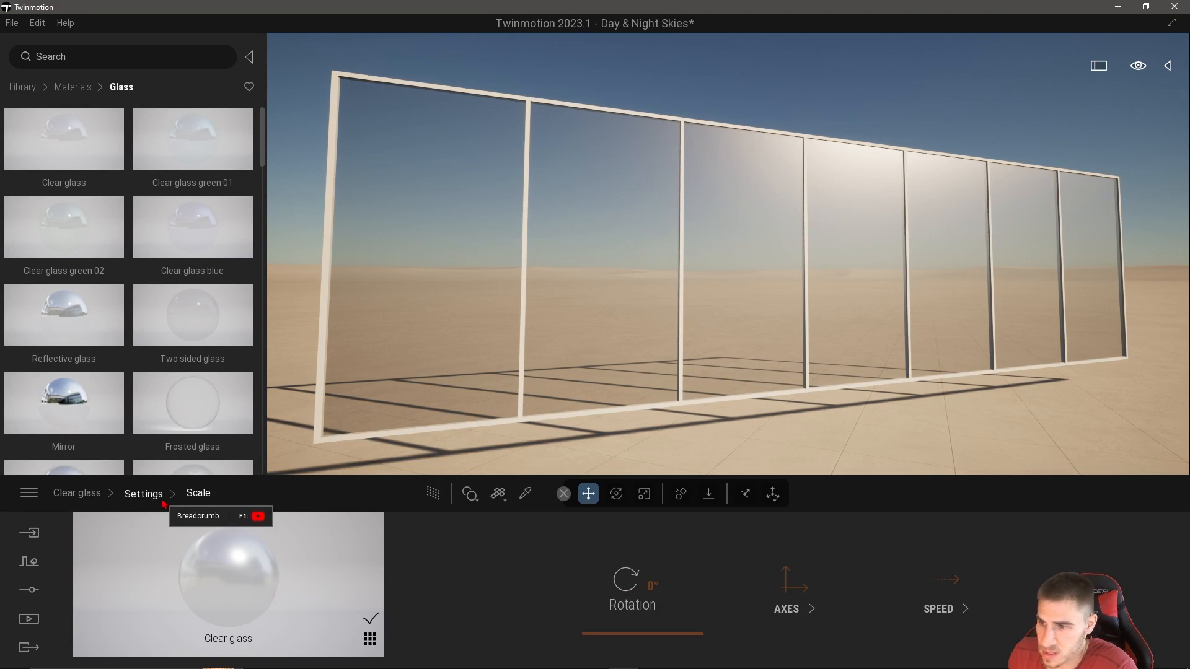
left_click(144, 494)
left_click_drag(634, 620, 640, 653)
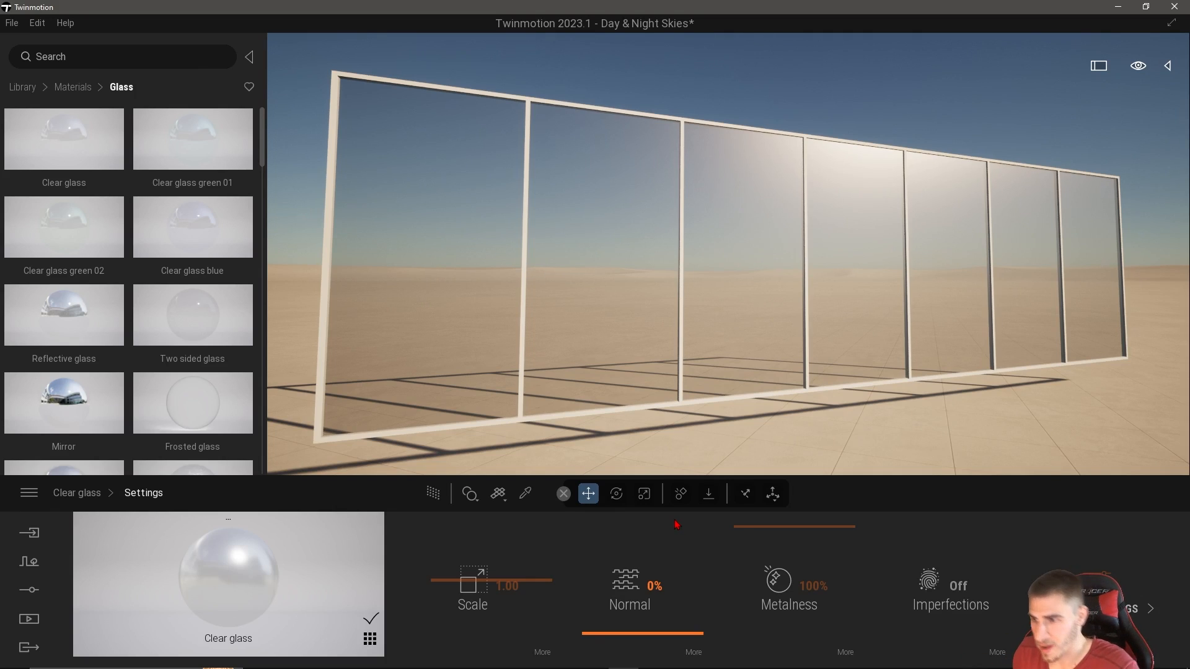
left_click(694, 652)
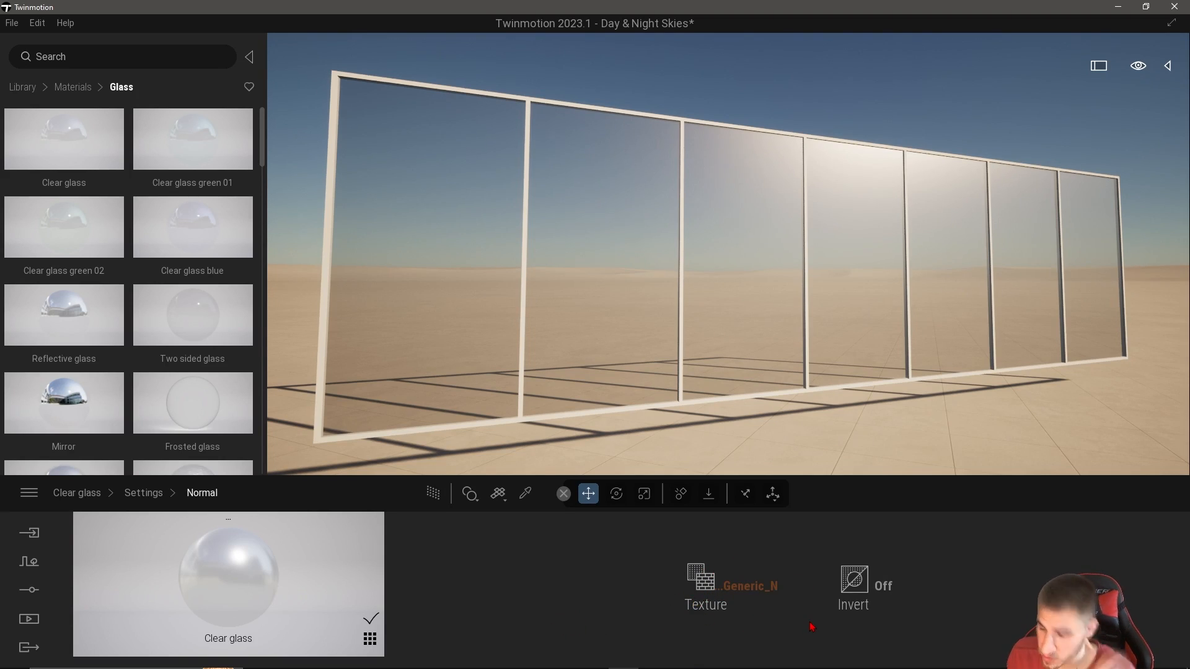
left_click(881, 589)
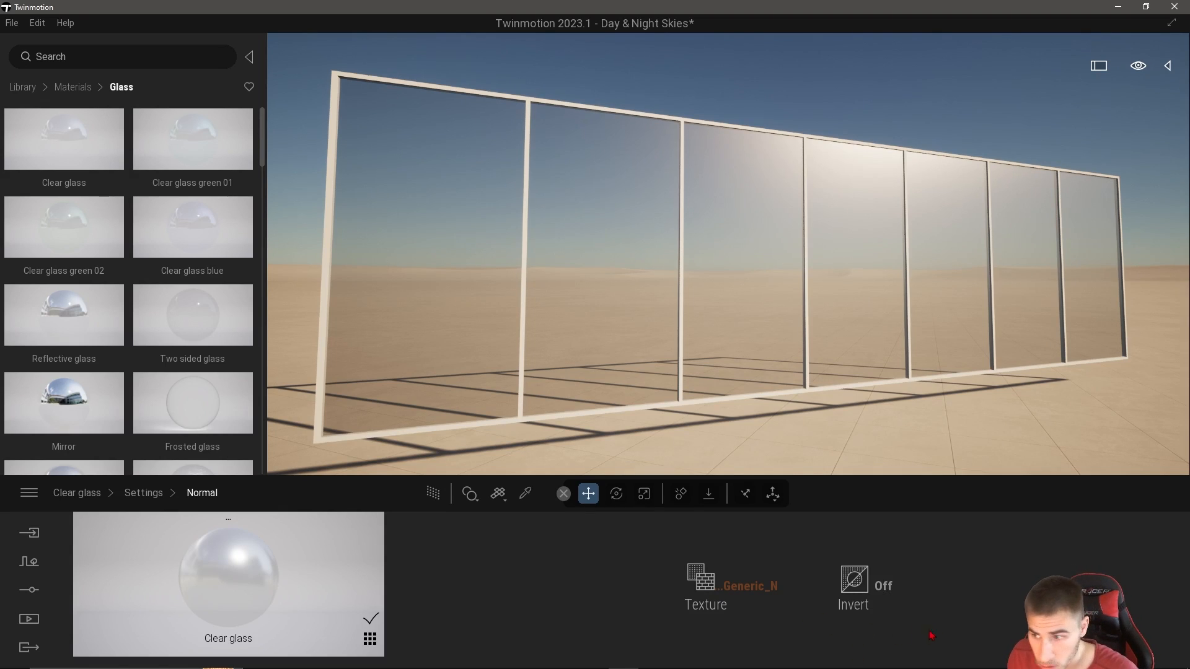
left_click(143, 493)
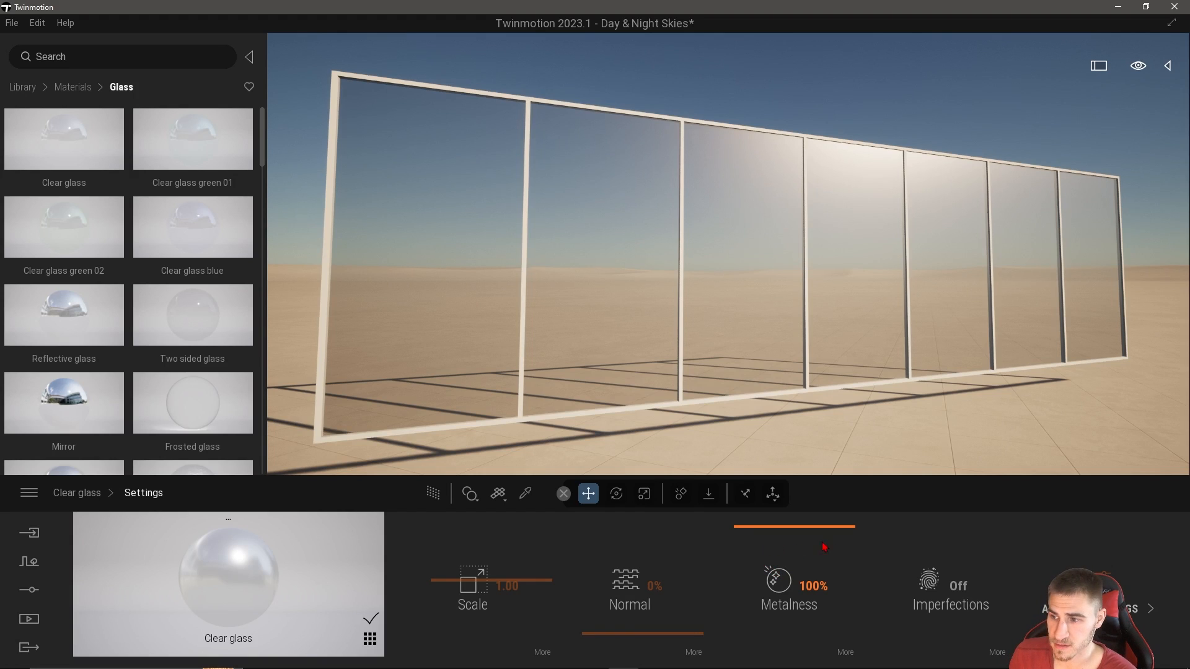
Try a Clear glass metalness of 54%, return it to 100%, and check the Metalness texture options.
left_click_drag(782, 605, 823, 607)
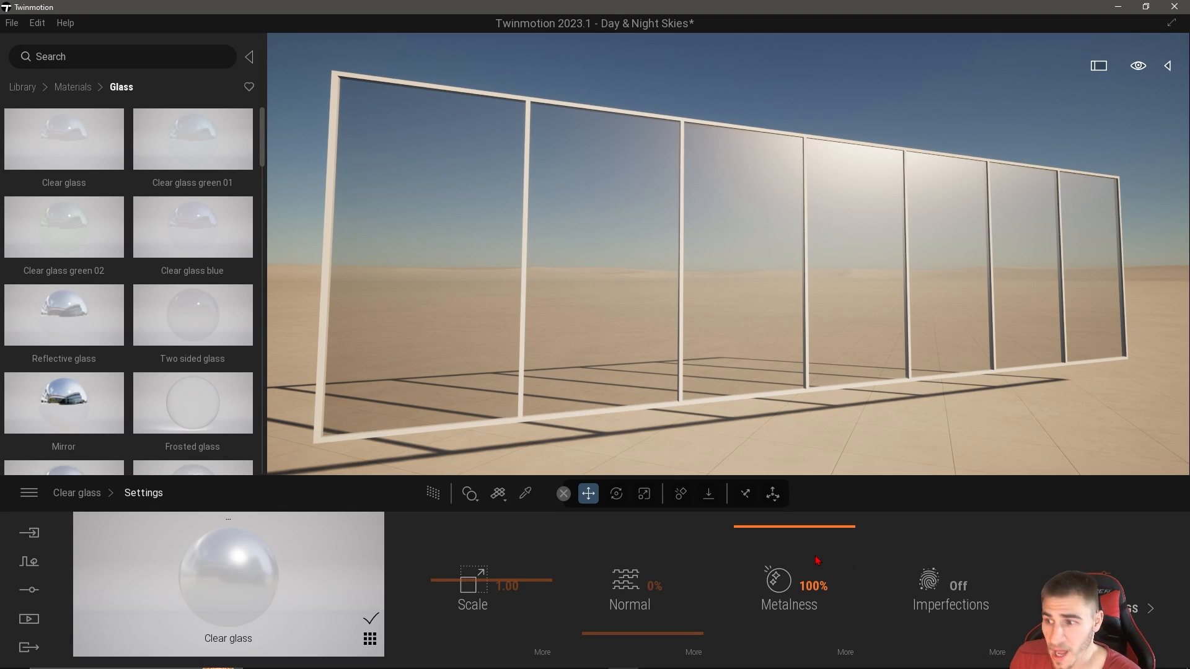
left_click_drag(812, 545, 806, 587)
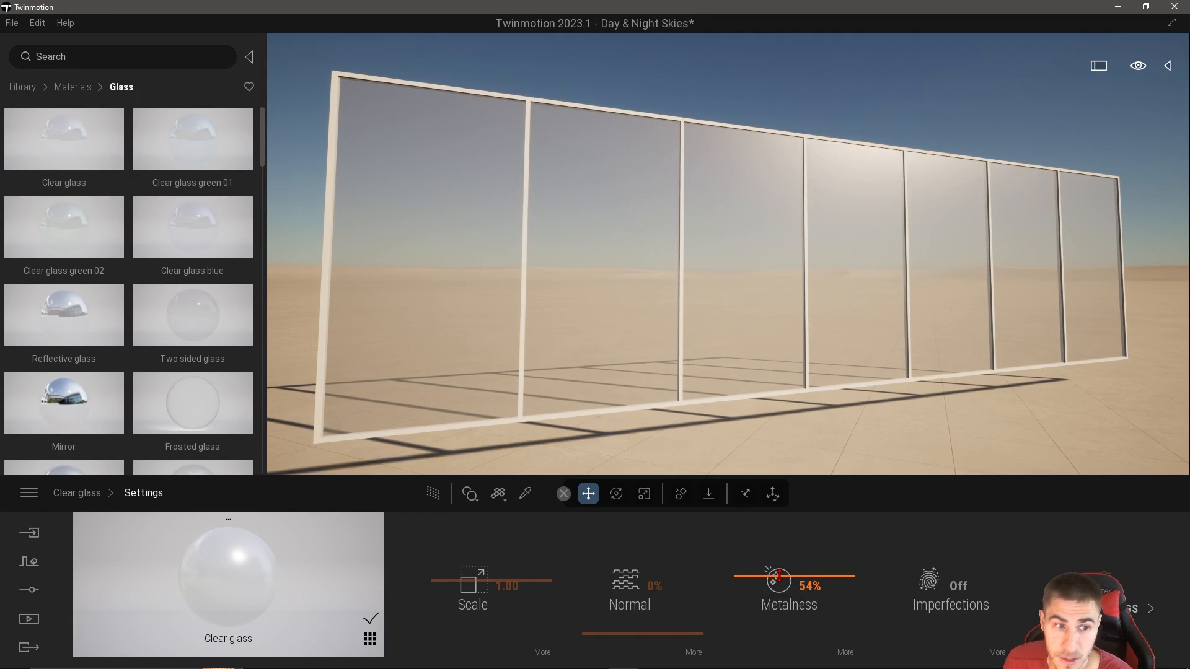
left_click_drag(779, 549, 861, 549)
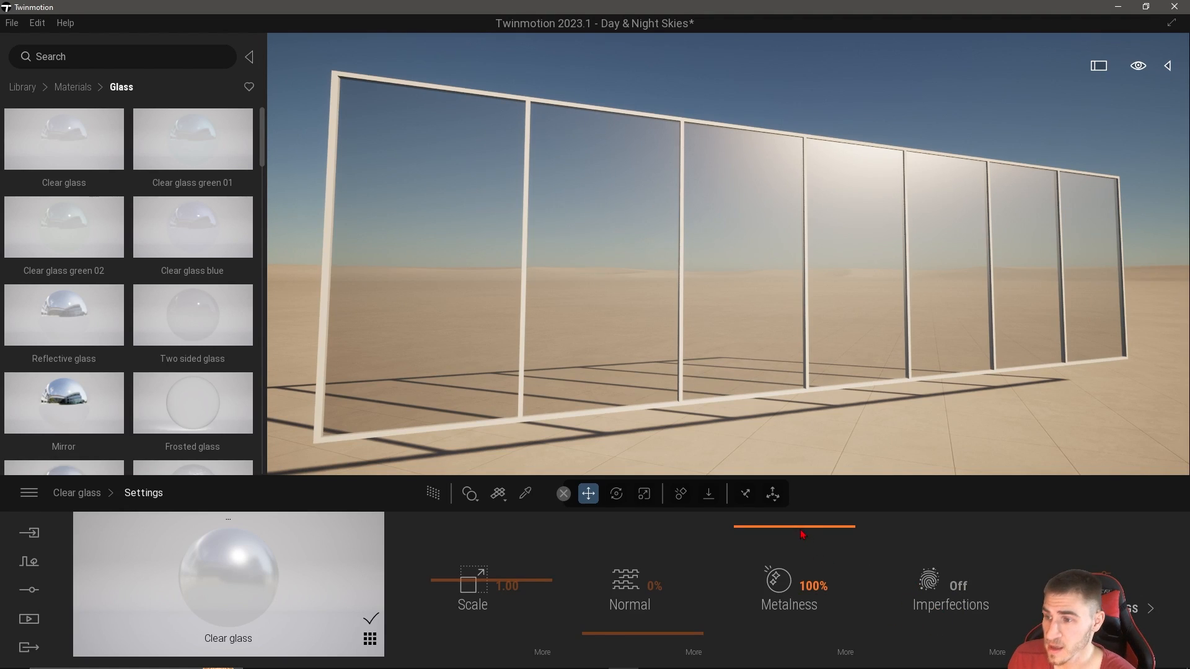
left_click_drag(794, 527, 839, 481)
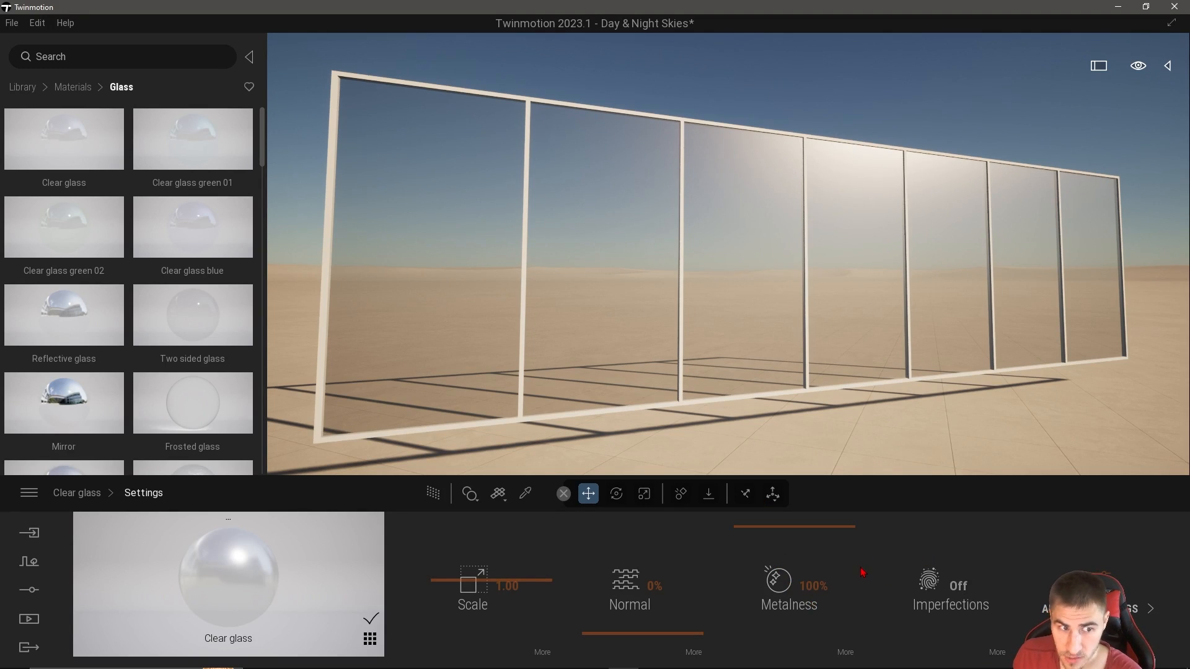
left_click(845, 652)
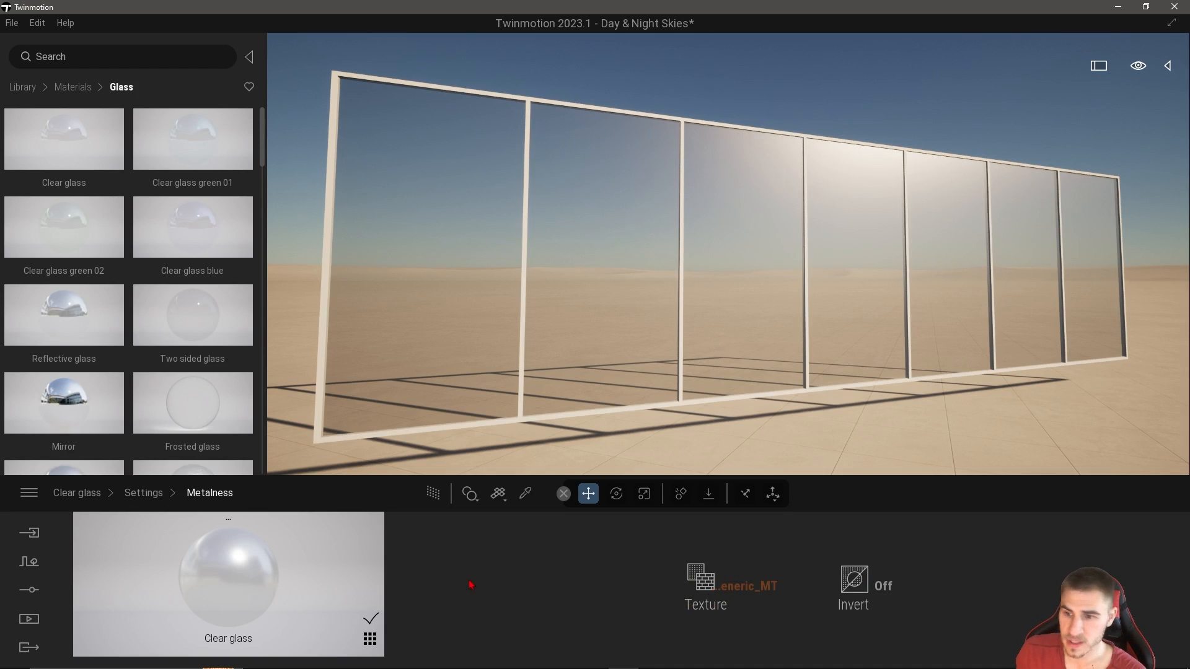
left_click(143, 493)
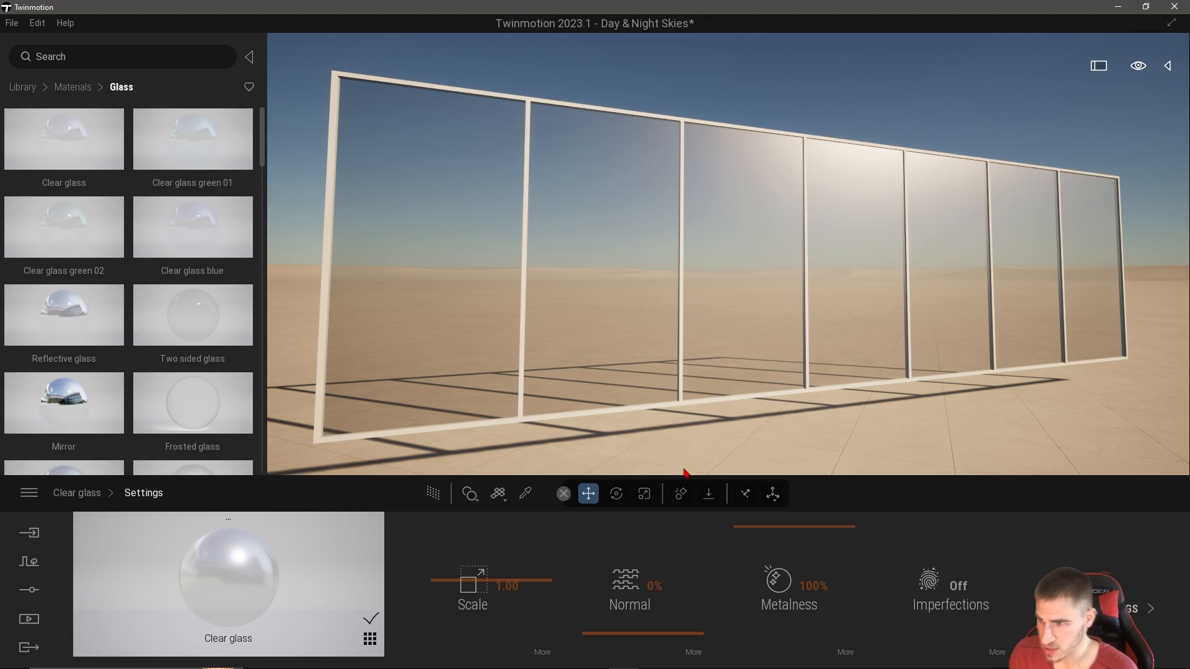
Turn on Imperfections for the Clear glass material and inspect the effect up close on the curtain wall panes.
left_click(971, 601)
left_click(952, 568)
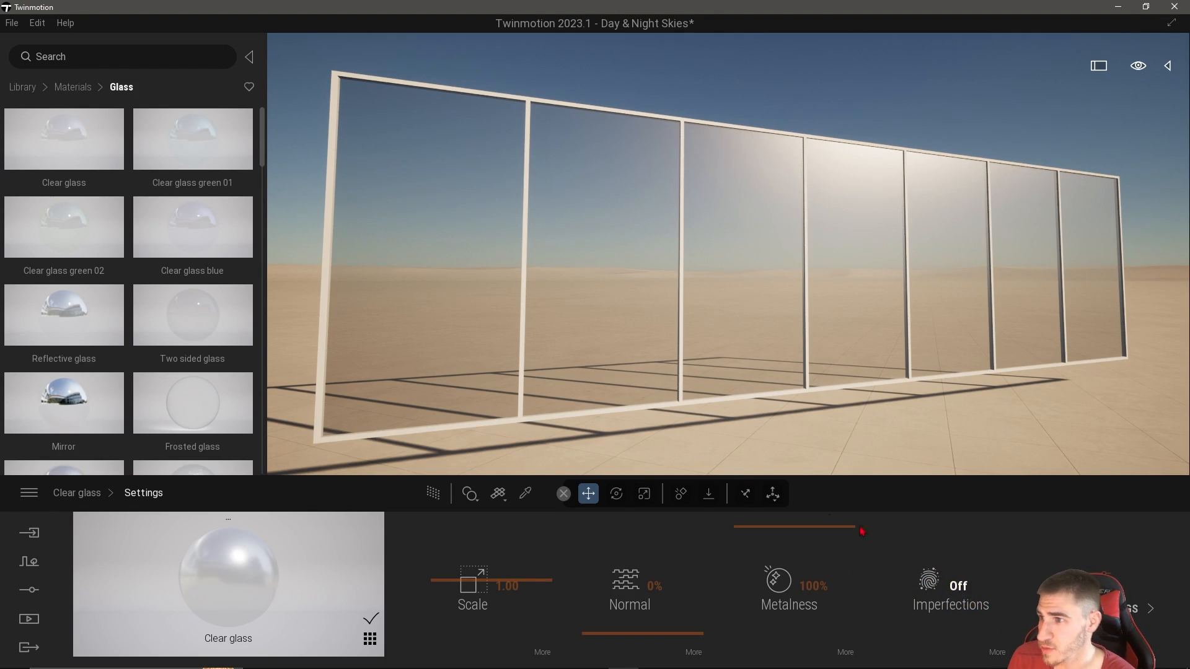
key("w")
mouse_move(563, 411)
right_mouse_down()
mouse_move(580, 422)
mouse_move(567, 422)
right_mouse_up()
key("a")
key("w")
key("d")
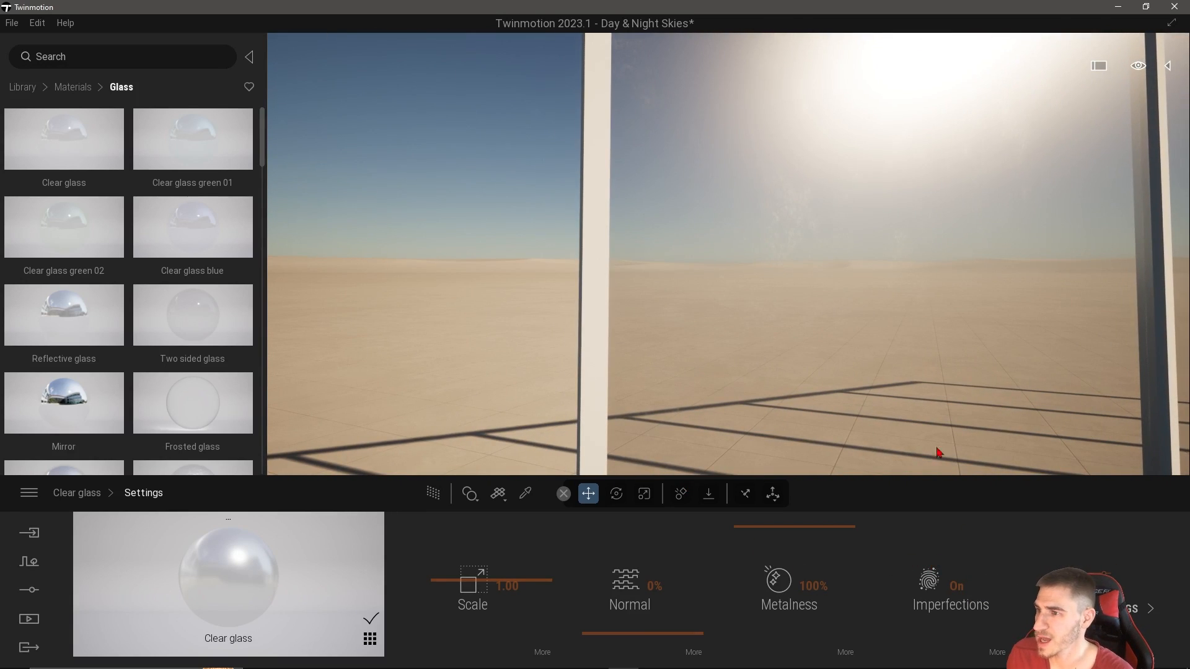
left_click(935, 581)
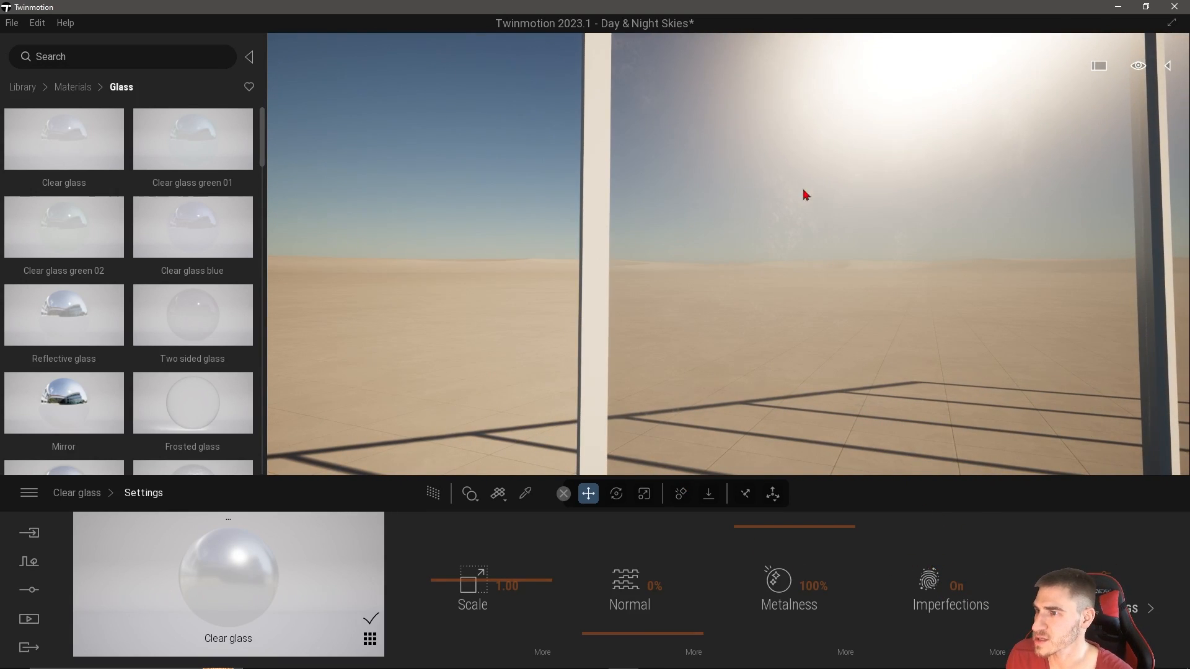
right_click_drag(819, 240, 815, 140)
key("a")
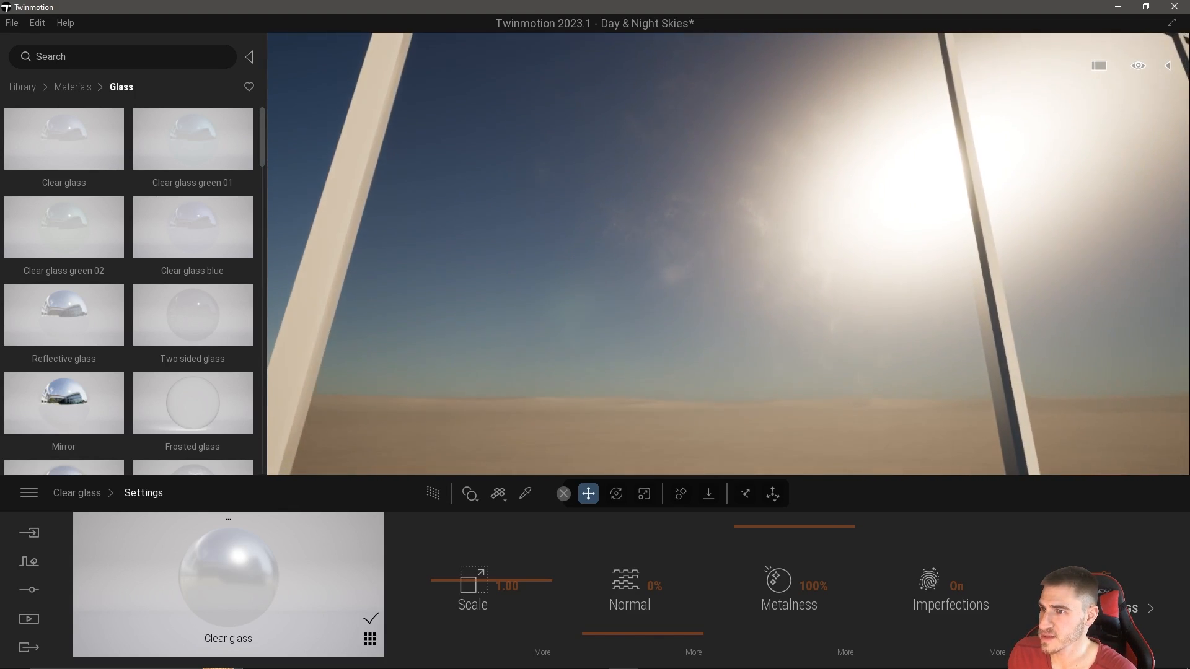
Try a finger prints scale of 100% in the Clear glass imperfections settings, and return it to 0%.
key("w")
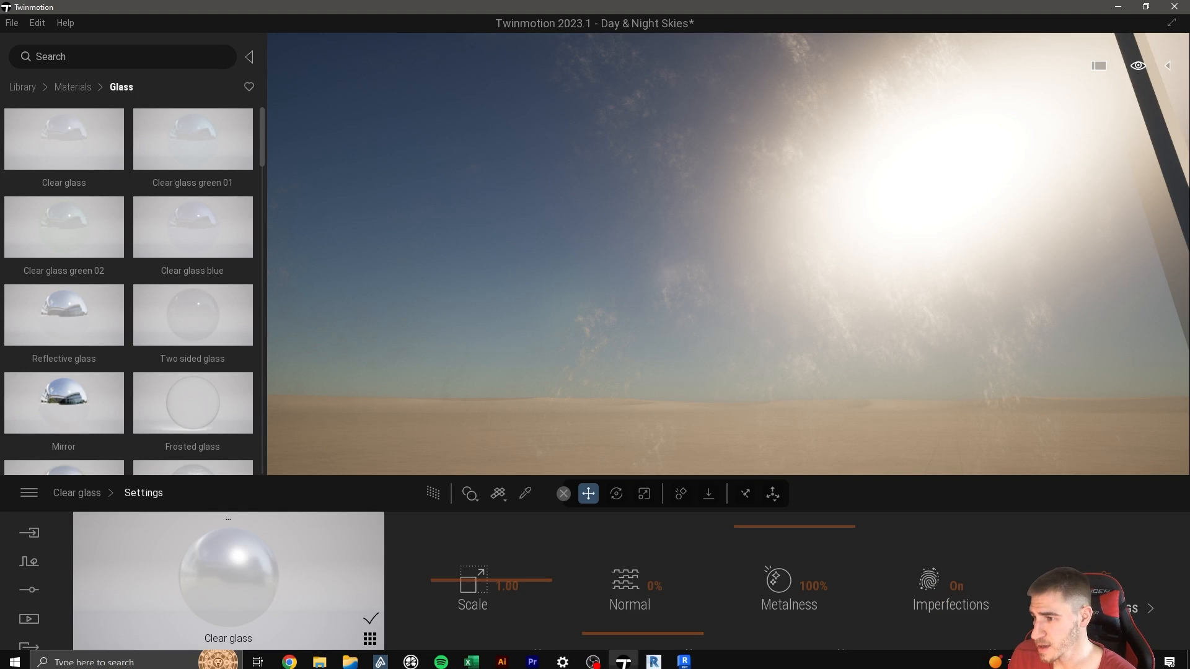
left_click(948, 587)
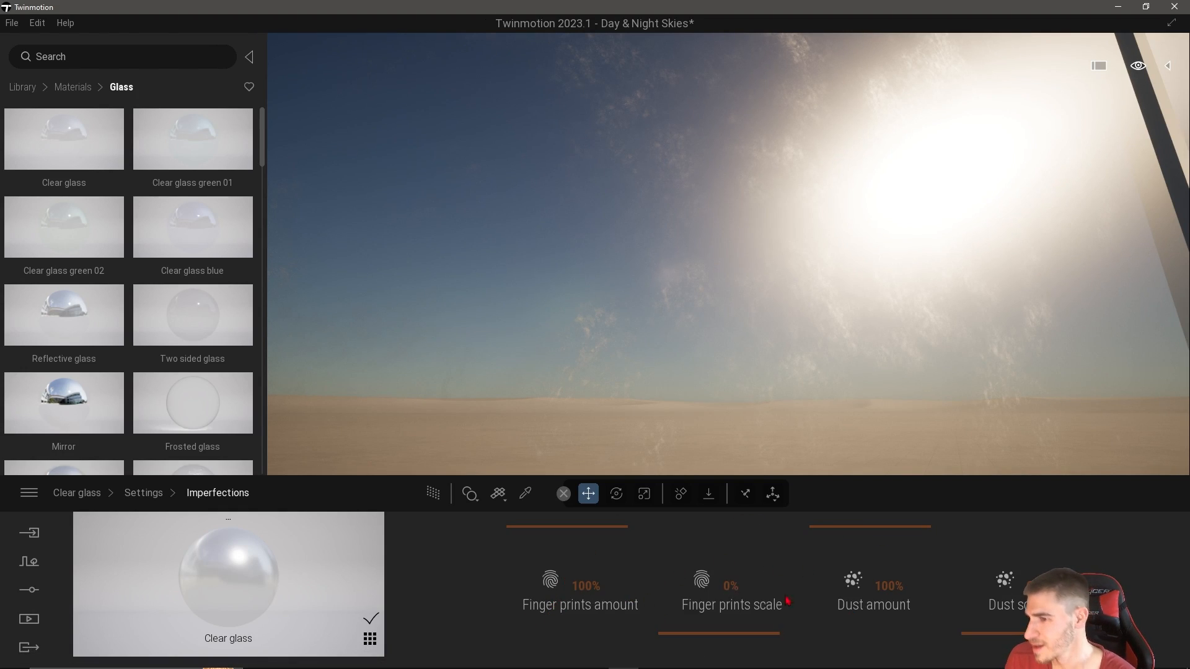
left_click_drag(749, 641, 749, 511)
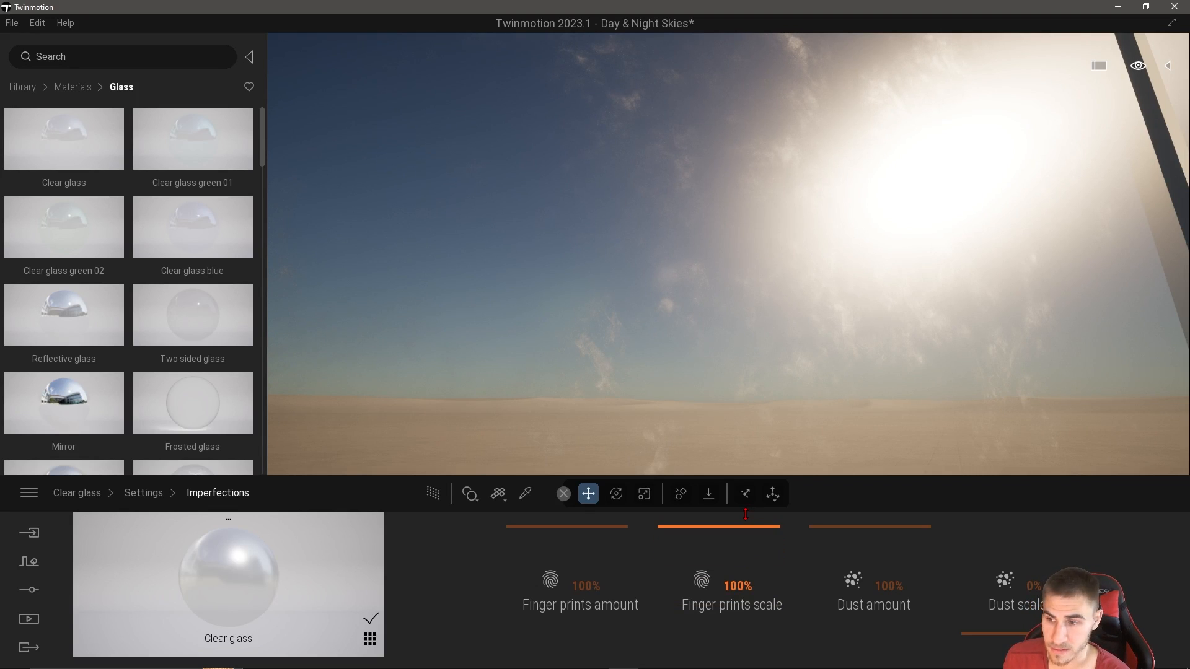
left_click_drag(745, 515, 745, 639)
Set the dust amount and finger prints amount of the Clear glass imperfections to 0%.
left_click_drag(880, 528, 978, 530)
mouse_move(1016, 620)
left_mouse_down()
mouse_move(1023, 486)
mouse_move(1004, 589)
mouse_move(1019, 565)
mouse_move(1017, 638)
left_mouse_up()
left_click_drag(870, 526, 874, 638)
left_click_drag(567, 526, 583, 666)
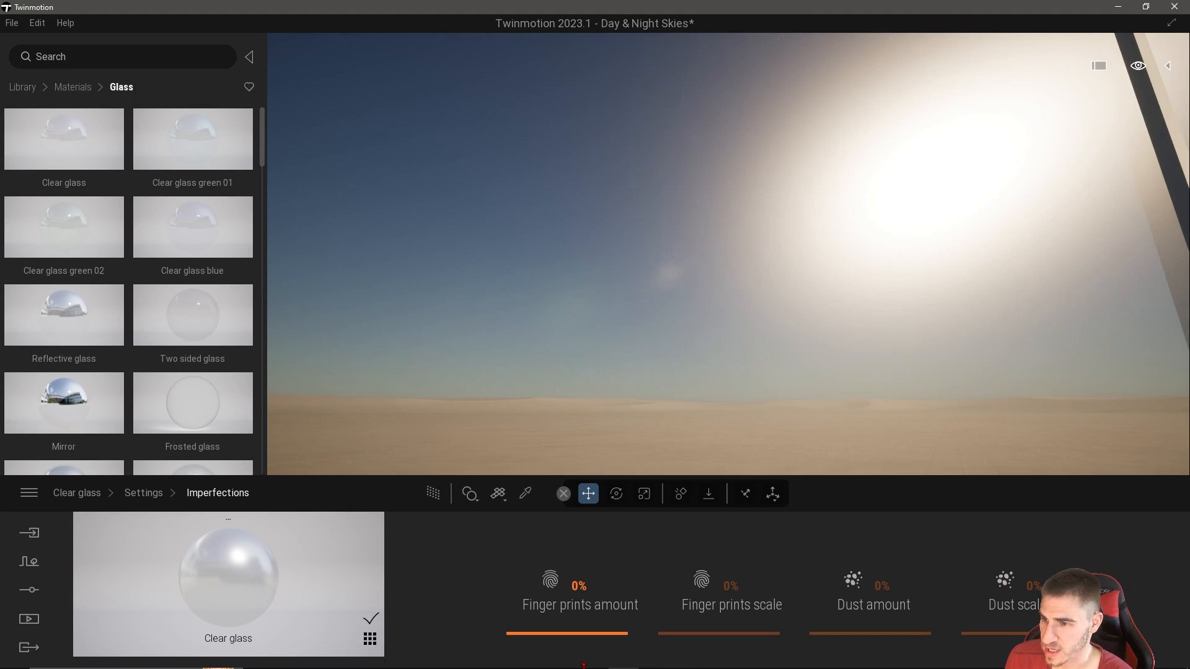
left_click(142, 493)
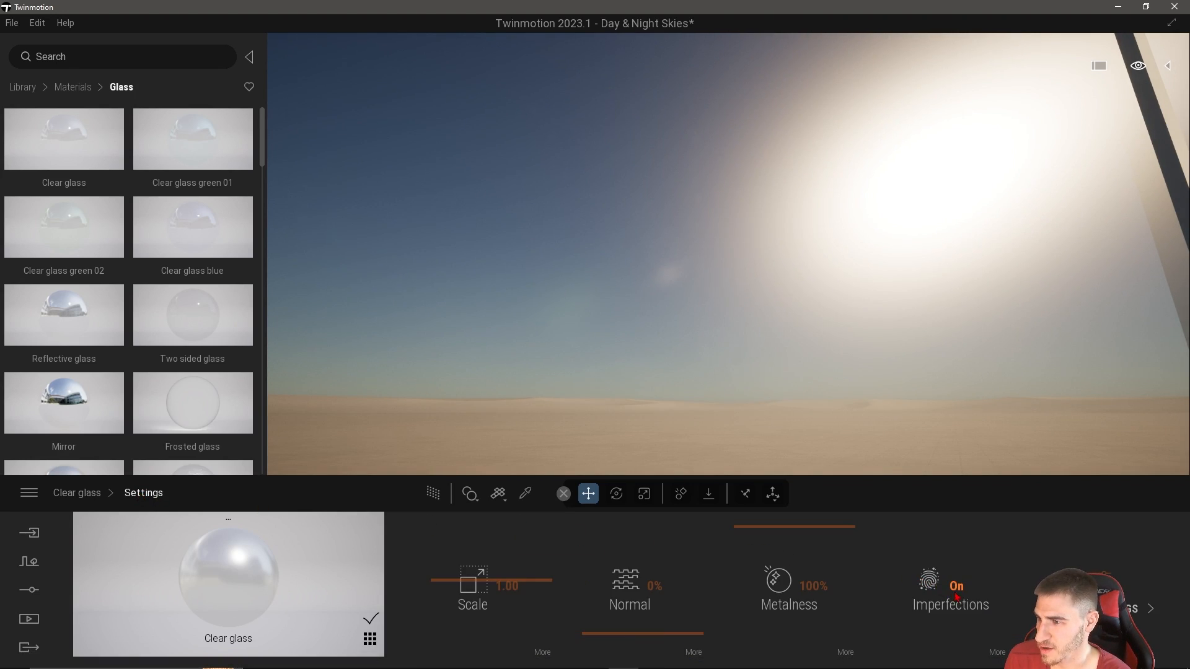
Set the Clear glass finger prints amount, finger prints scale and dust scale to 100% and the dust amount to 93%.
left_click(996, 657)
left_click_drag(583, 600, 584, 577)
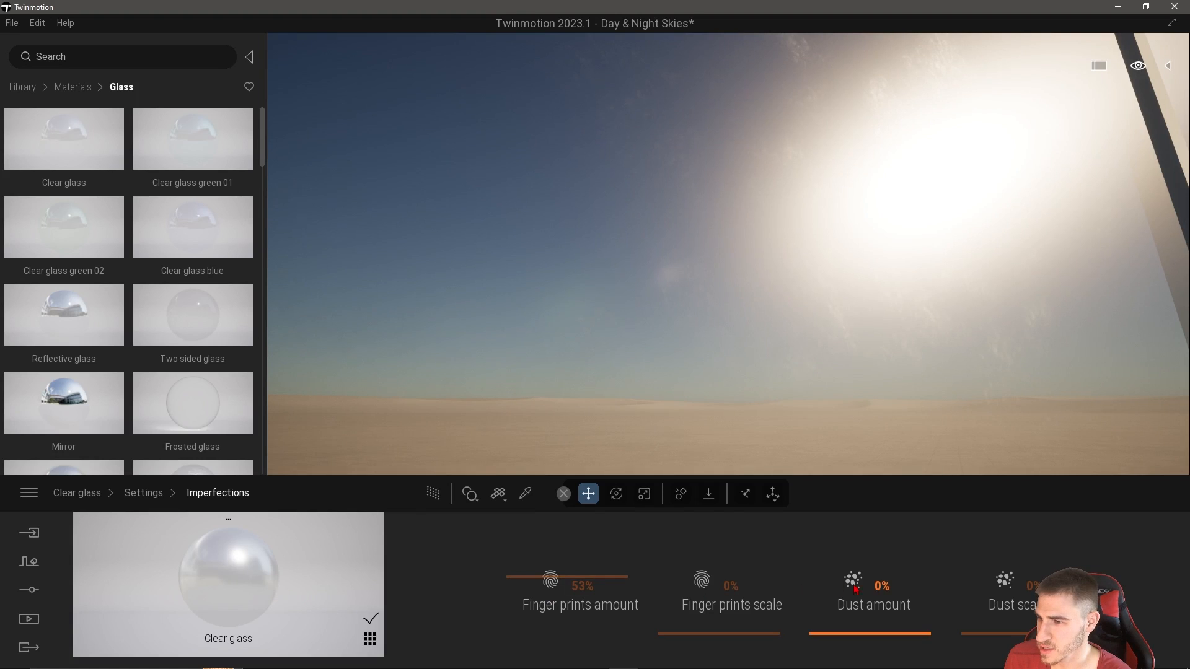
left_click_drag(858, 578, 870, 534)
left_click_drag(709, 635, 710, 518)
left_click(576, 581)
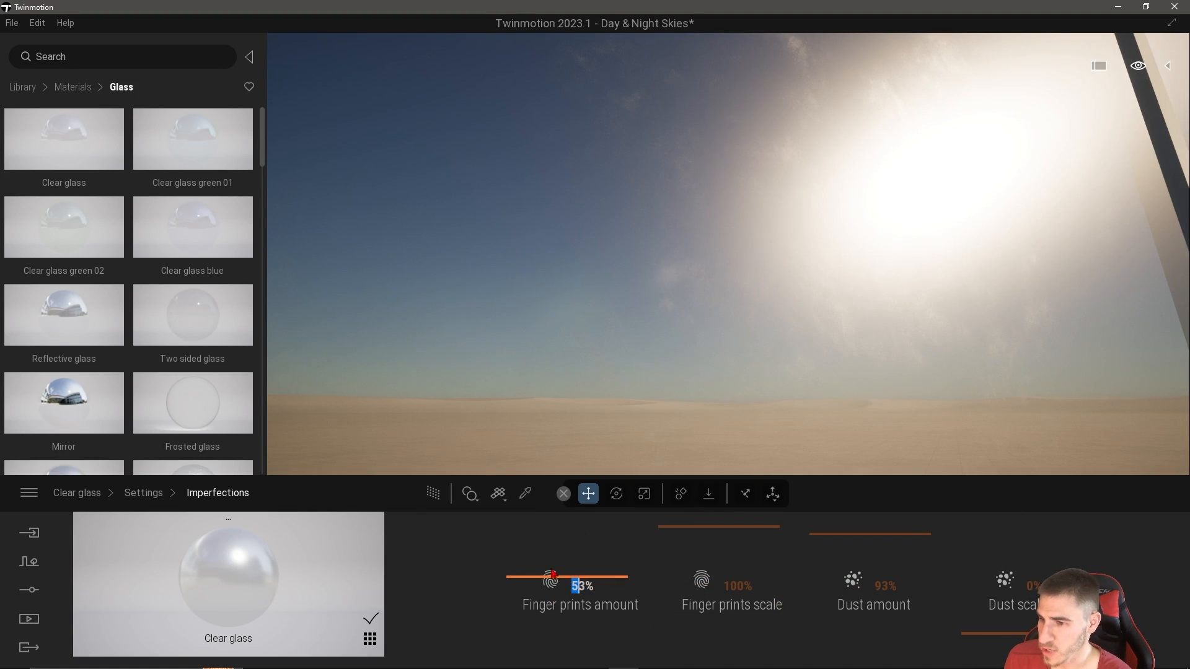
left_click_drag(554, 576, 554, 492)
left_click_drag(983, 624, 980, 520)
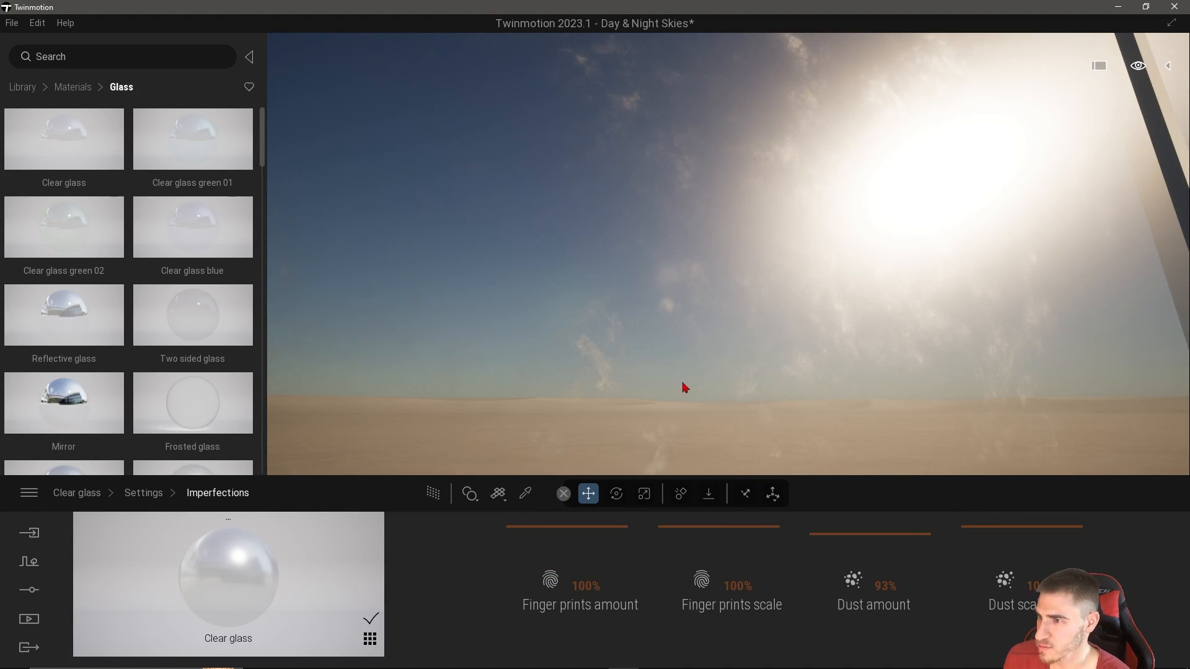
scroll(681, 386, "down", 4)
scroll(674, 393, "up", 3)
scroll(677, 390, "up", 2)
right_click_drag(682, 388, 622, 428)
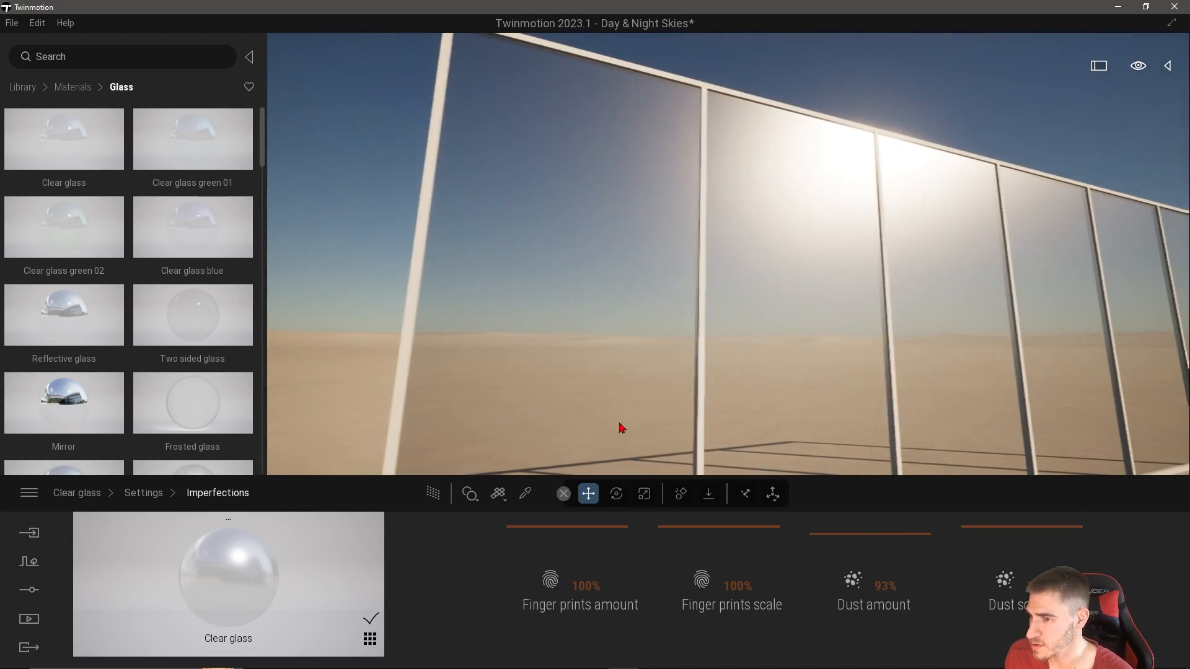
Try a Clear glass opacity of 19%, and set it back to 45%.
left_click(144, 492)
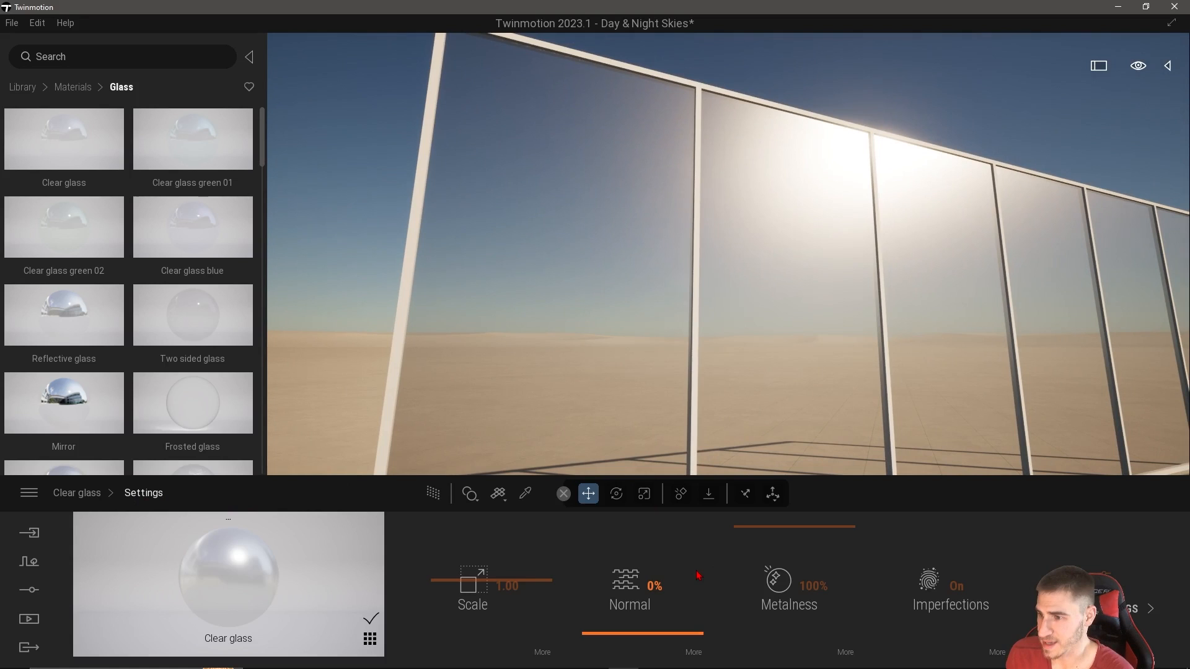
left_click(77, 493)
left_click_drag(766, 583, 781, 616)
left_click(823, 586)
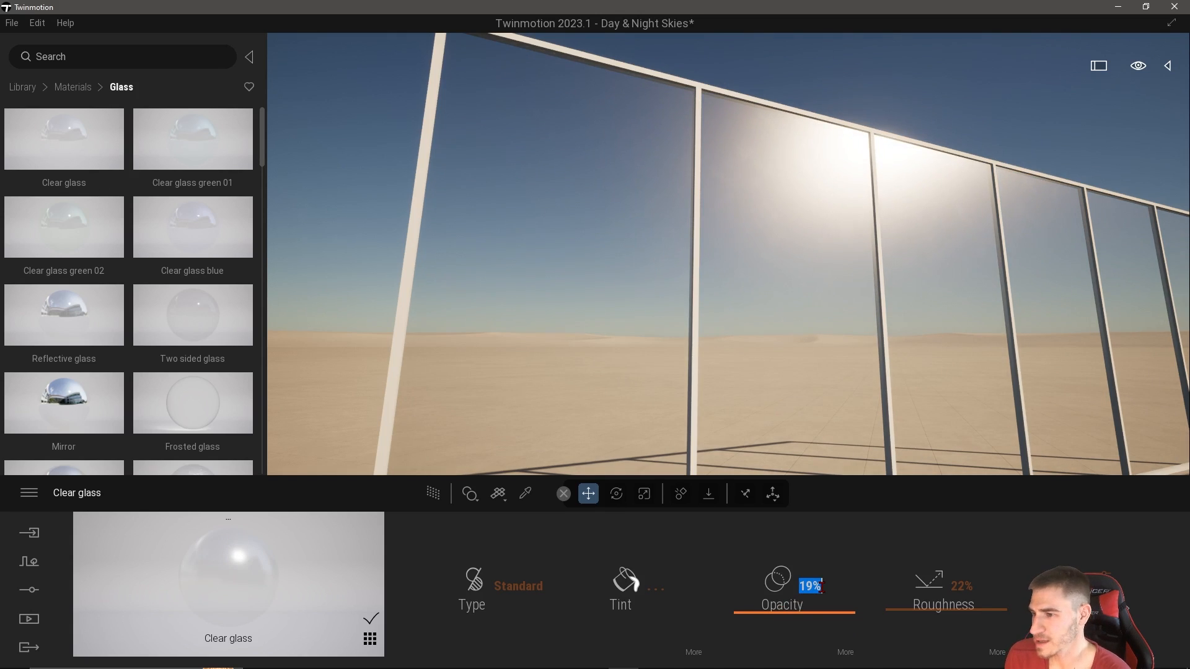
type("45")
key("Return")
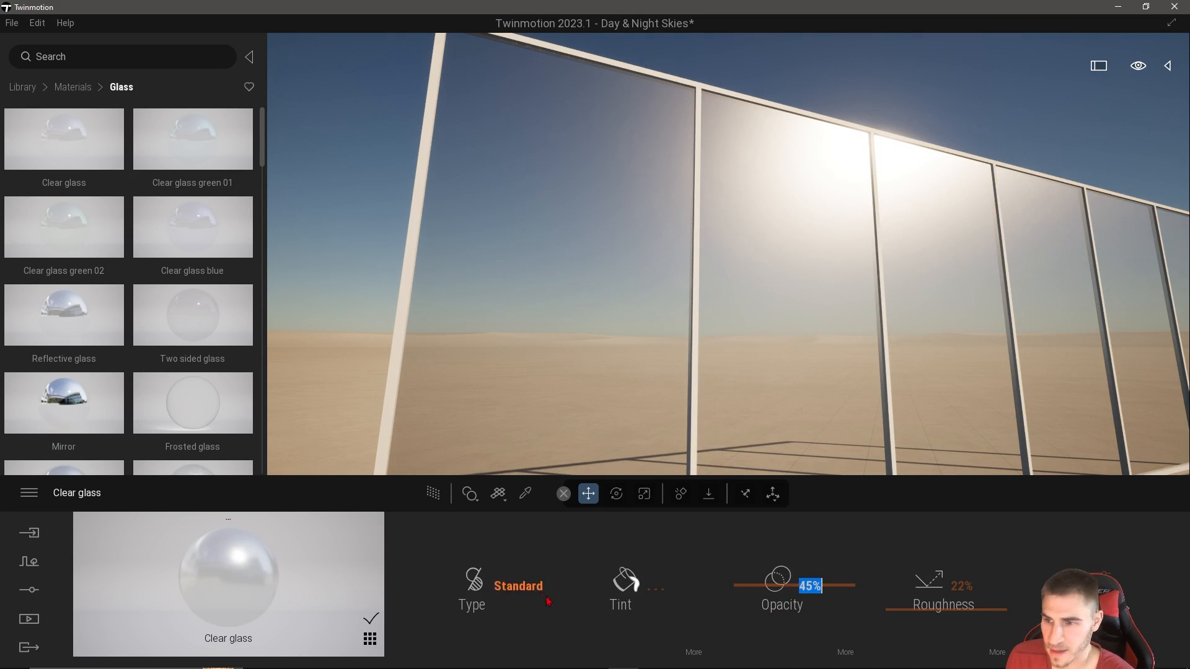
Turn off Imperfections for the Clear glass material.
scroll(921, 582, "down", 1)
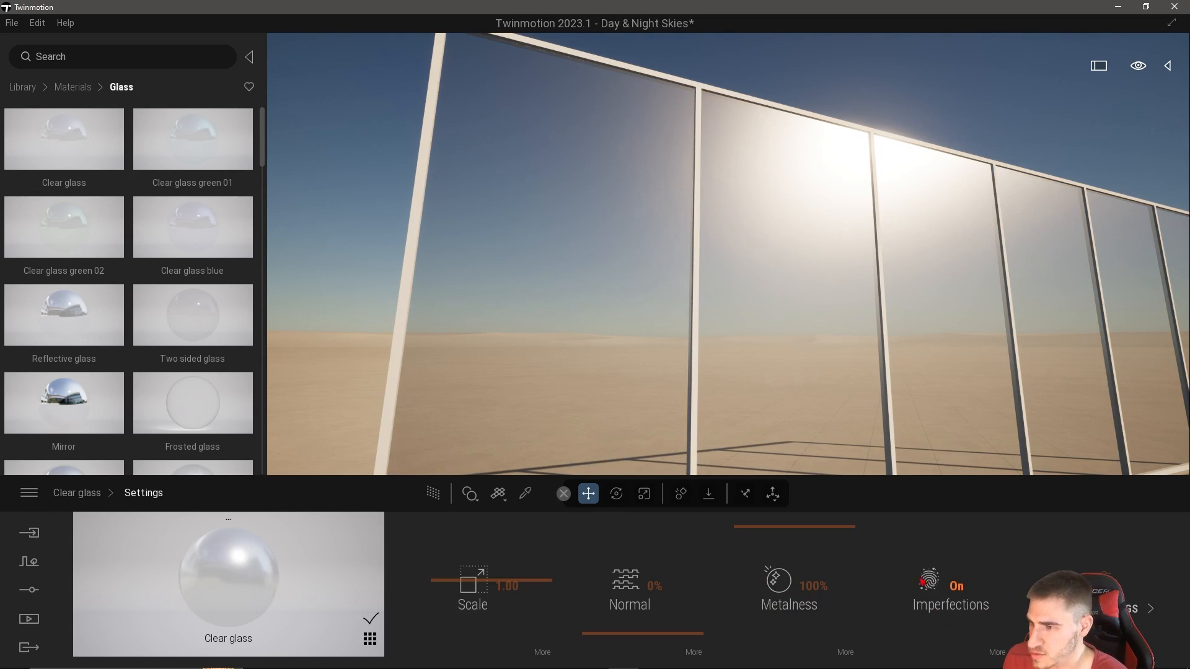
left_click(987, 617)
mouse_move(667, 379)
right_mouse_down()
mouse_move(672, 372)
mouse_move(731, 447)
mouse_move(728, 421)
mouse_move(669, 393)
mouse_move(663, 374)
right_mouse_up()
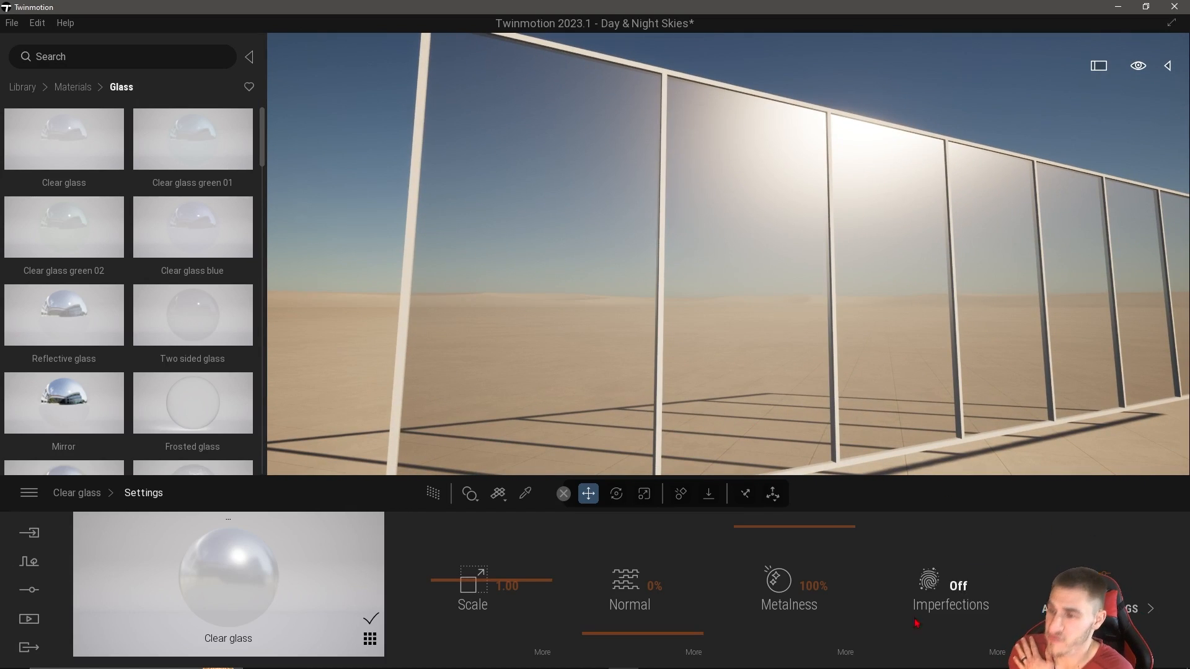
Try the X-ray option in the advanced settings of the Clear glass material, and turn it off again.
left_click(1150, 608)
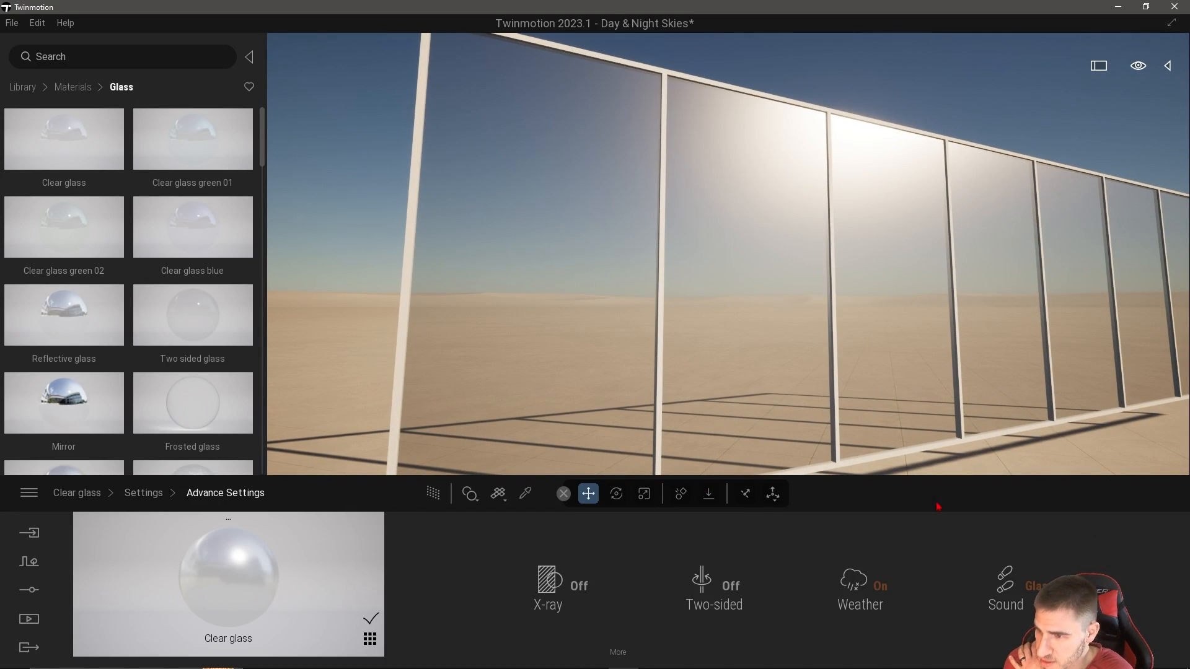
left_click(565, 596)
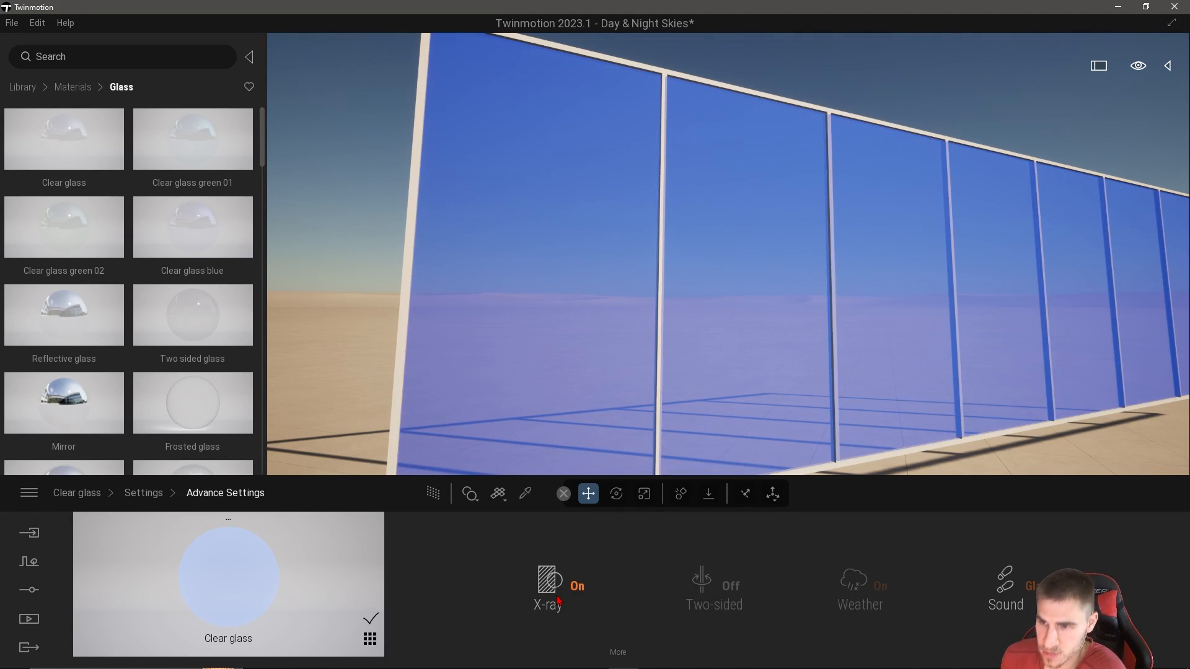
left_click(558, 604)
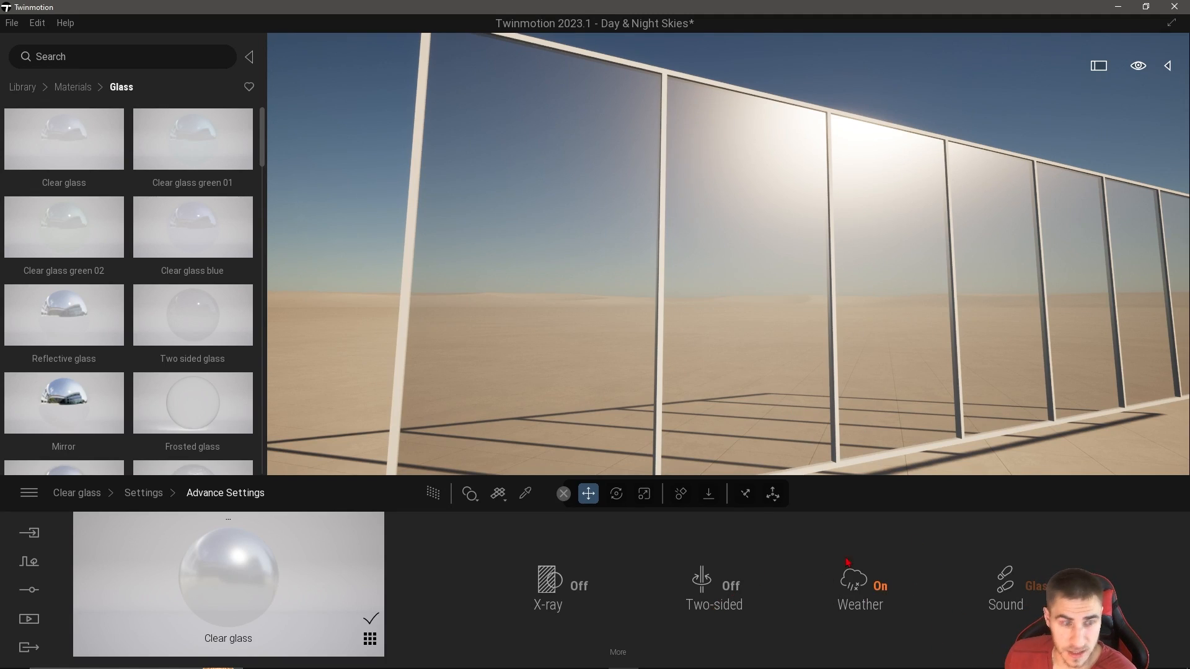
Turn on the Two-sided option for the Clear glass material, switching it on and off to compare the panes.
left_click(730, 588)
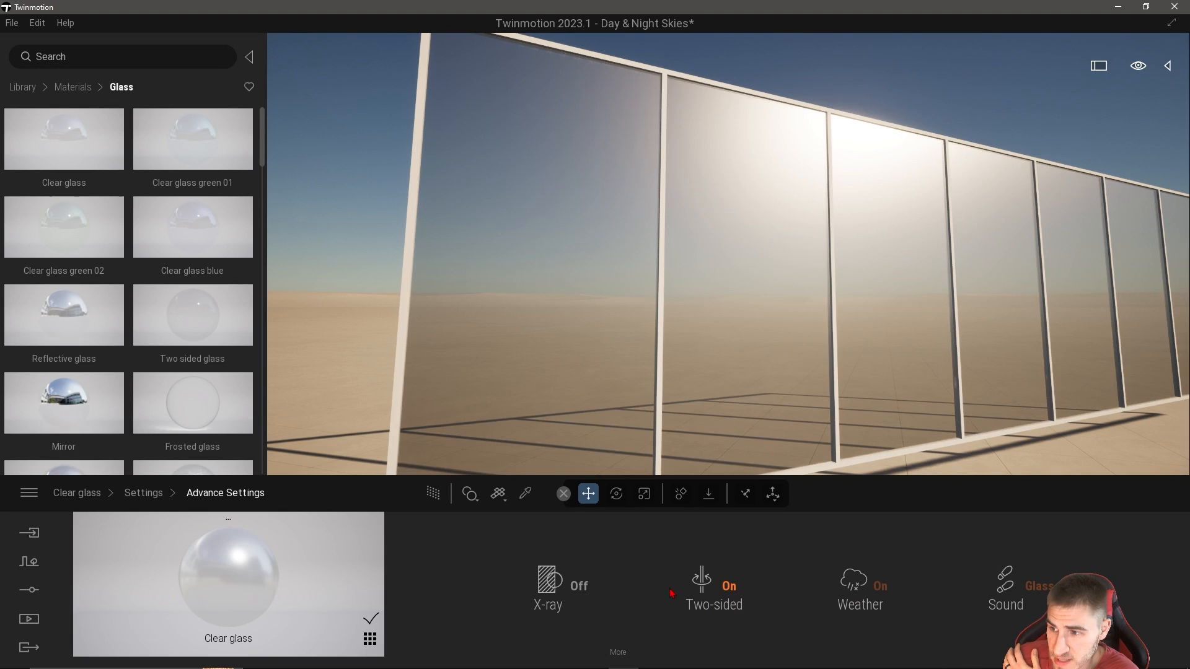
left_click(730, 586)
left_click(730, 586)
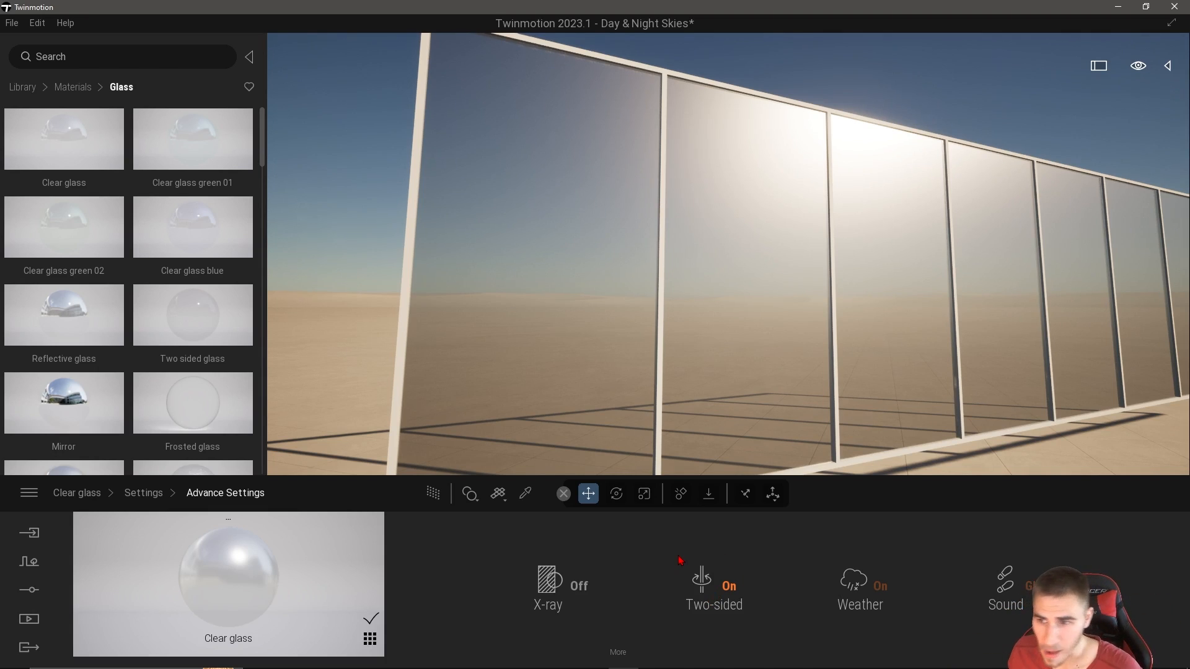
right_click_drag(633, 372, 644, 383)
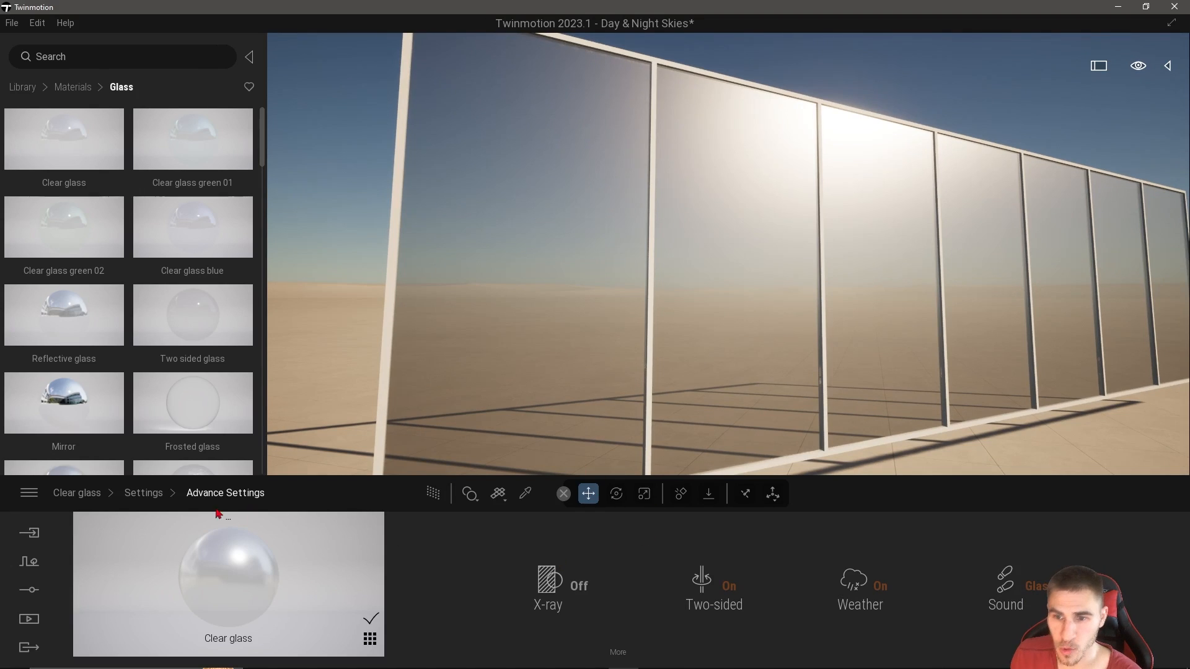
Review the other Clear glass settings, compare Two-sided on and off again, and leave Two-sided off.
left_click(144, 494)
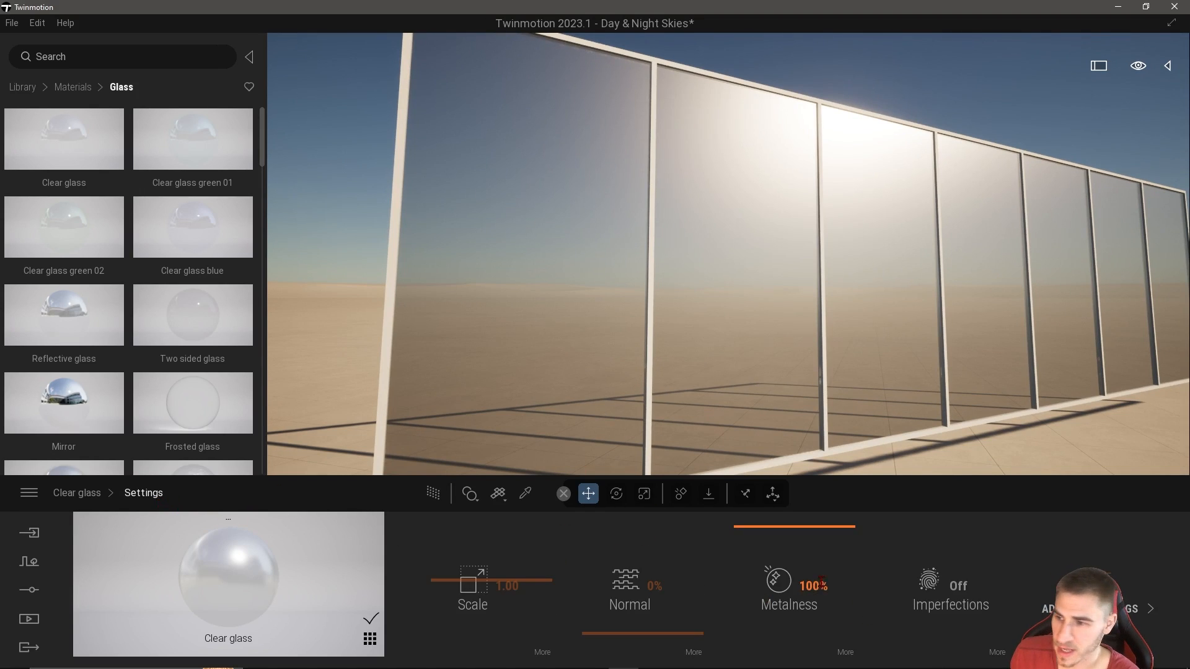
left_click(87, 493)
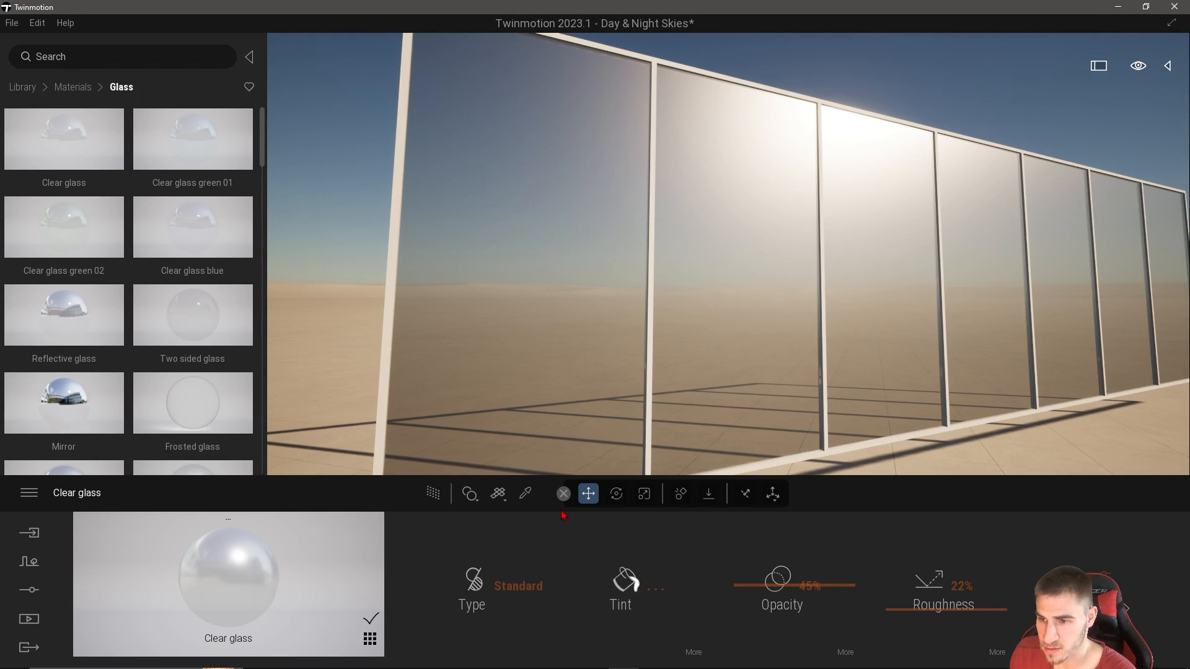
left_click(1105, 598)
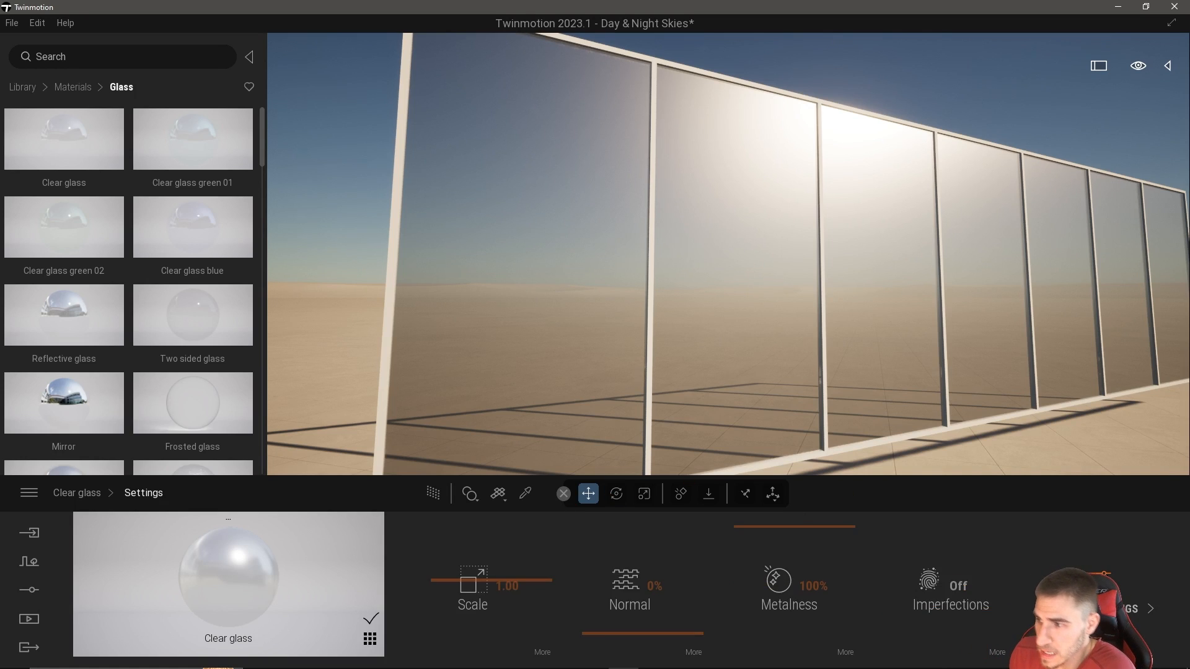
left_click(1105, 598)
left_click(719, 598)
left_click(730, 591)
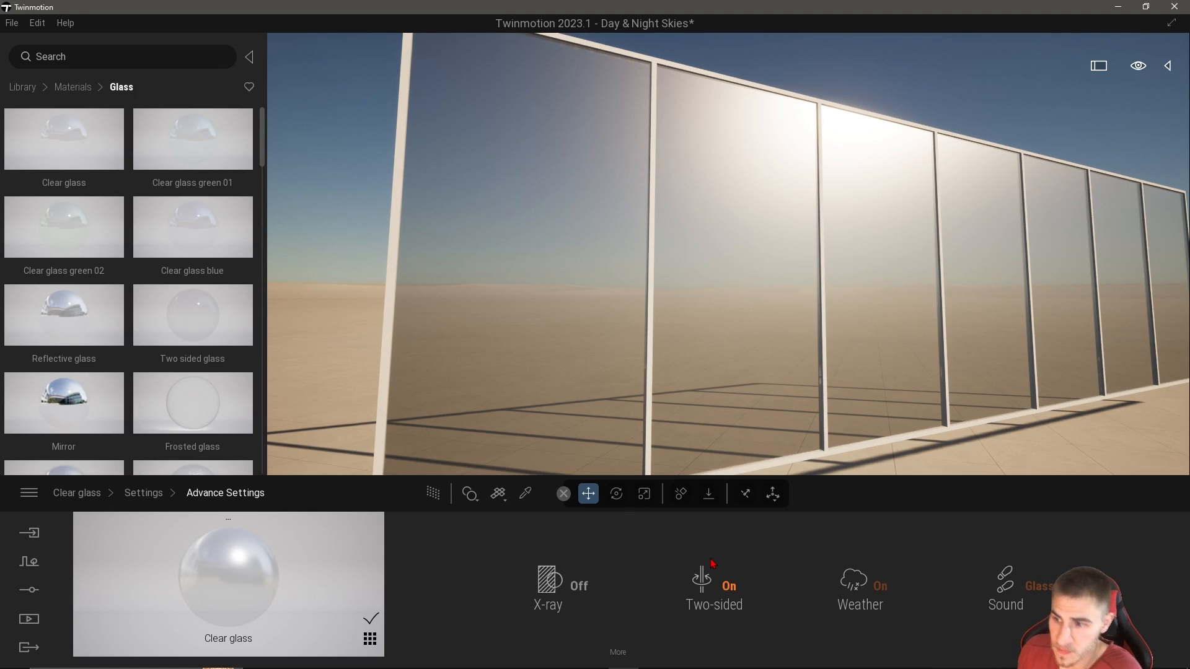
left_click(707, 611)
left_click(745, 604)
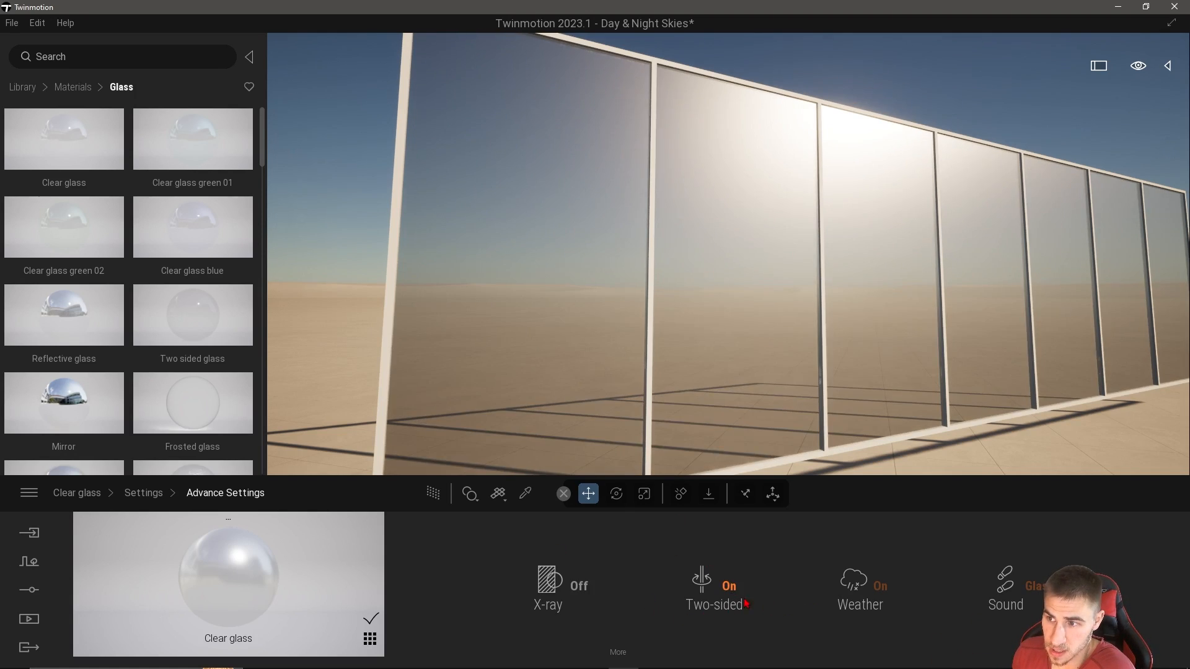
left_click(720, 598)
left_click(711, 613)
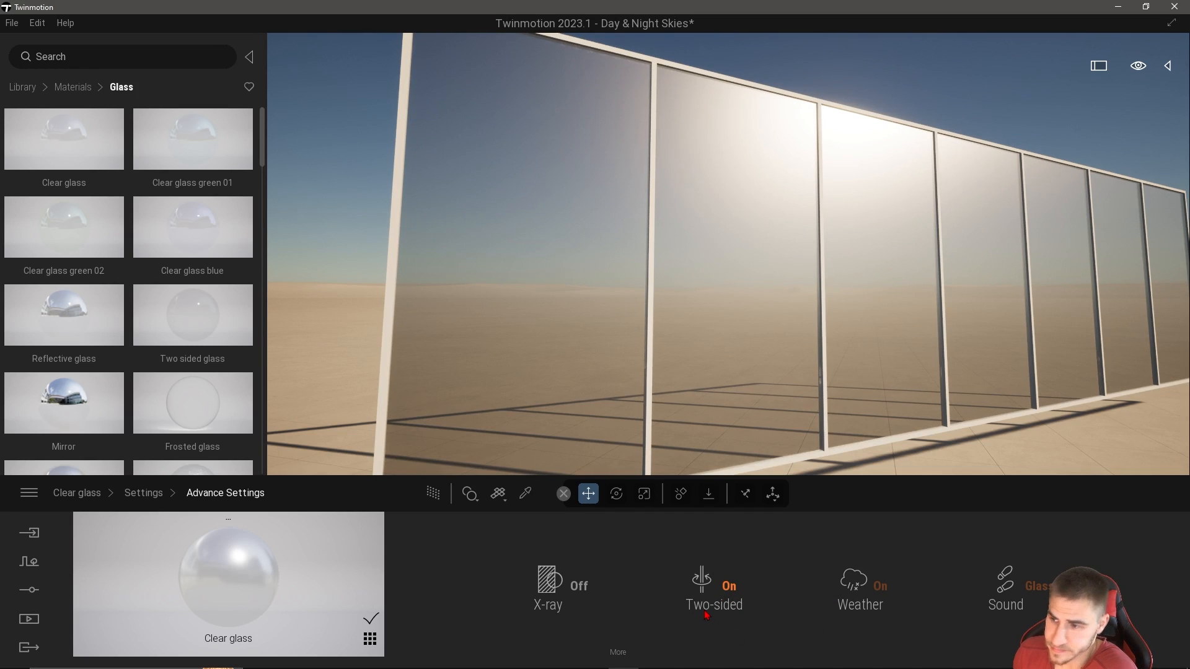
left_click(706, 614)
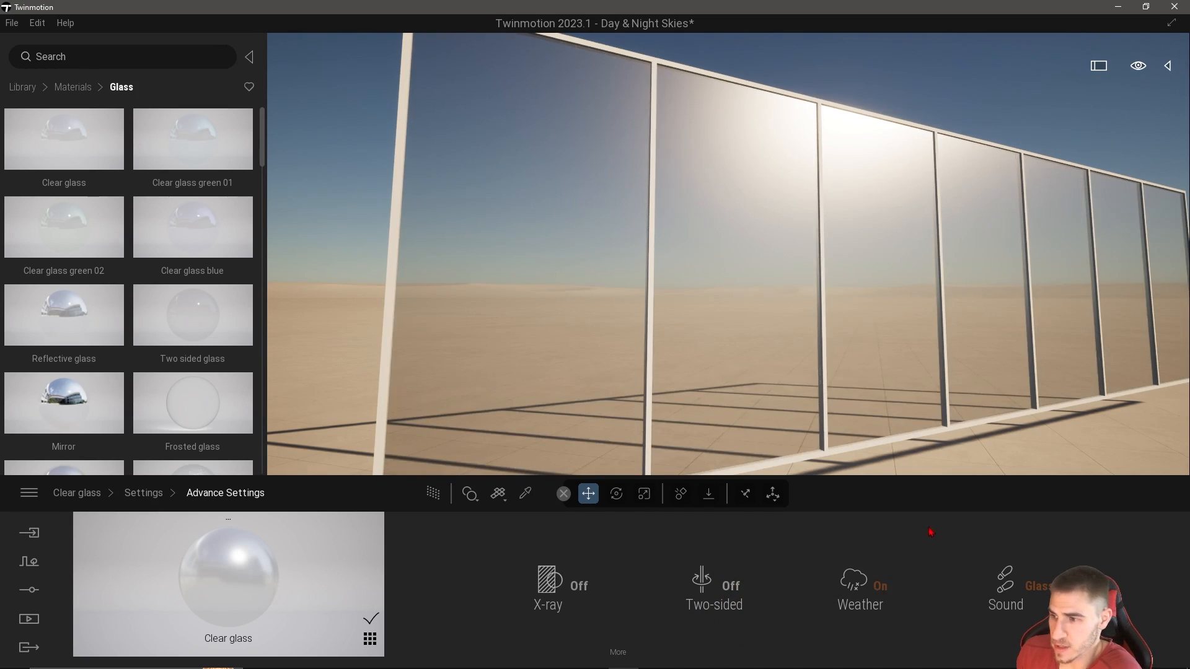
Try switching off the Weather option of the Clear glass material, turn it back on, and return to the general settings.
left_click(880, 603)
left_click(883, 606)
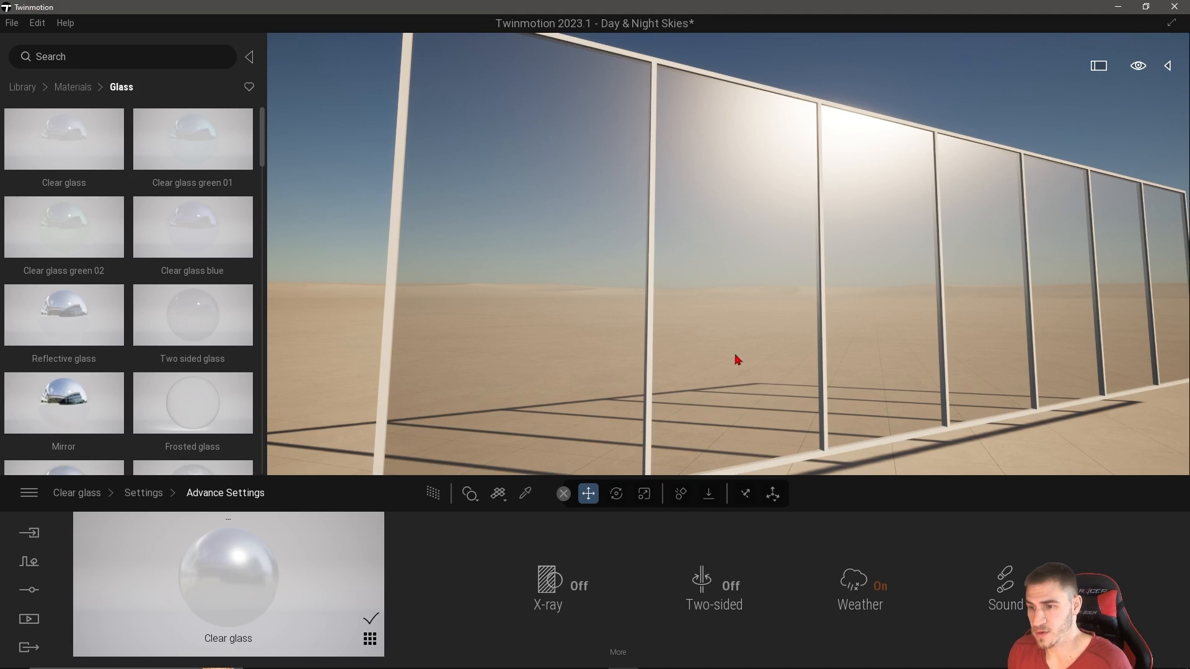
left_click(143, 492)
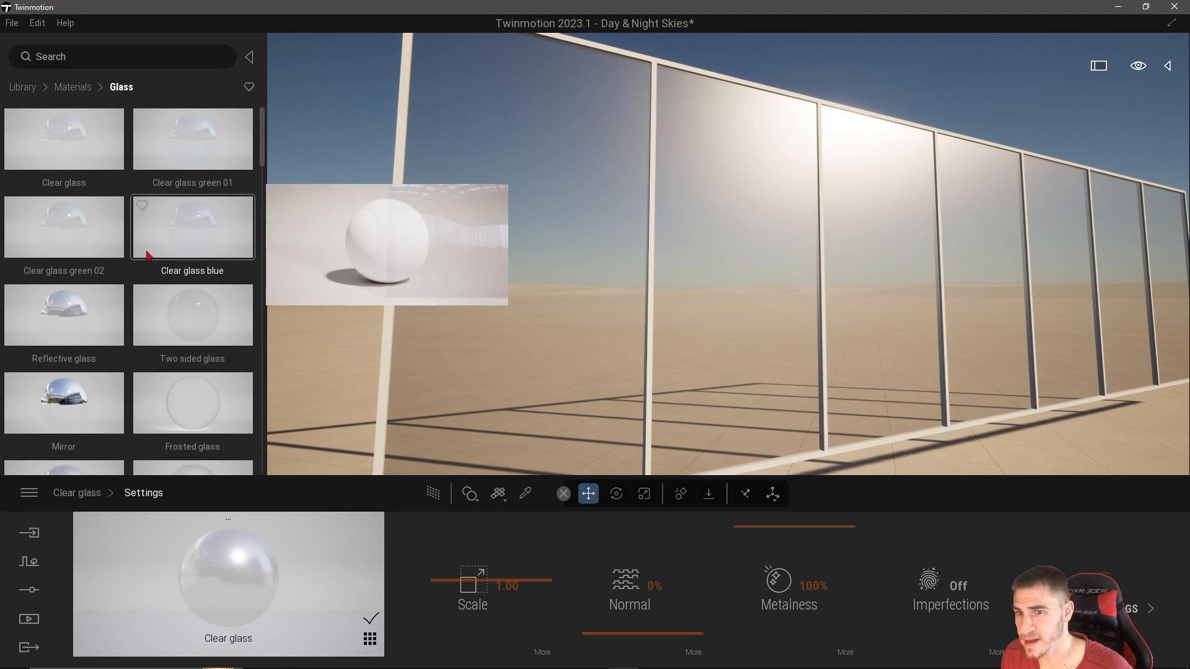
Find Matt chrome among the library's Metal materials and apply it to the curtain wall frame.
mouse_move(184, 300)
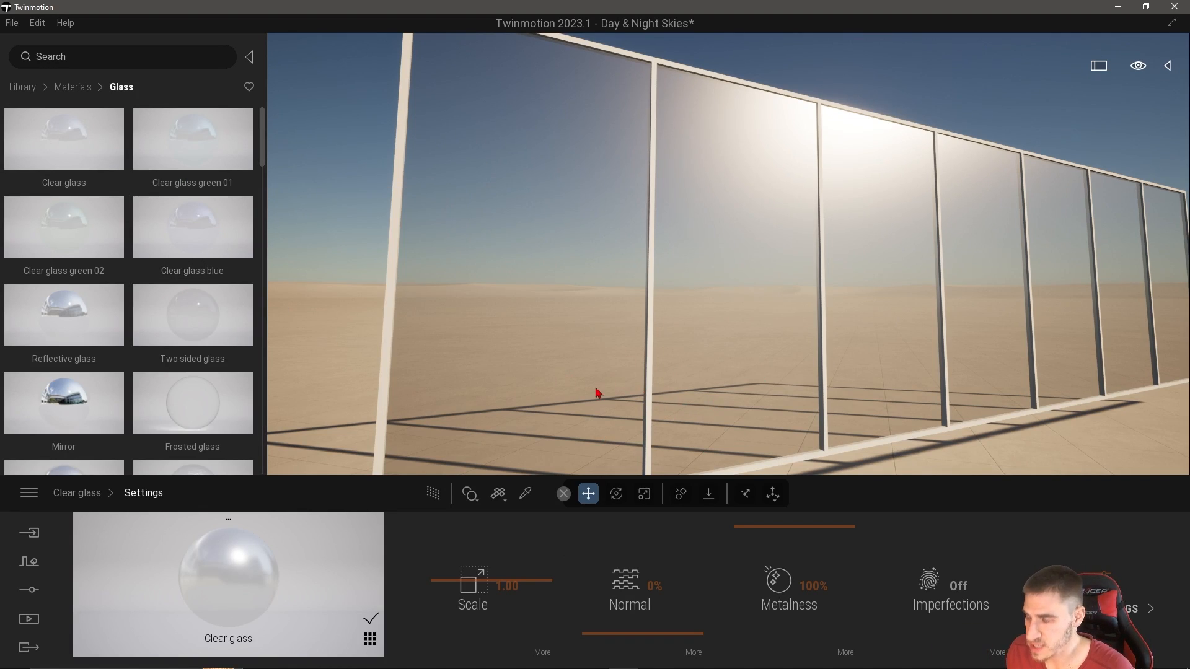
left_click(31, 87)
left_click(69, 186)
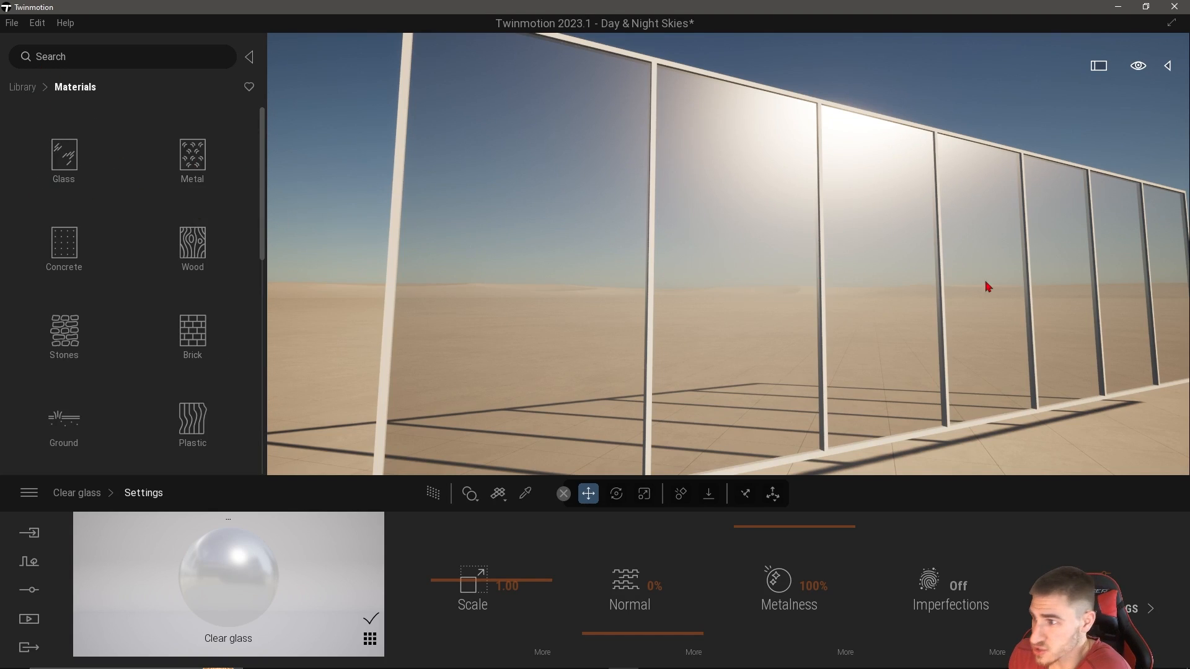
left_click(192, 155)
scroll(205, 248, "down", 4)
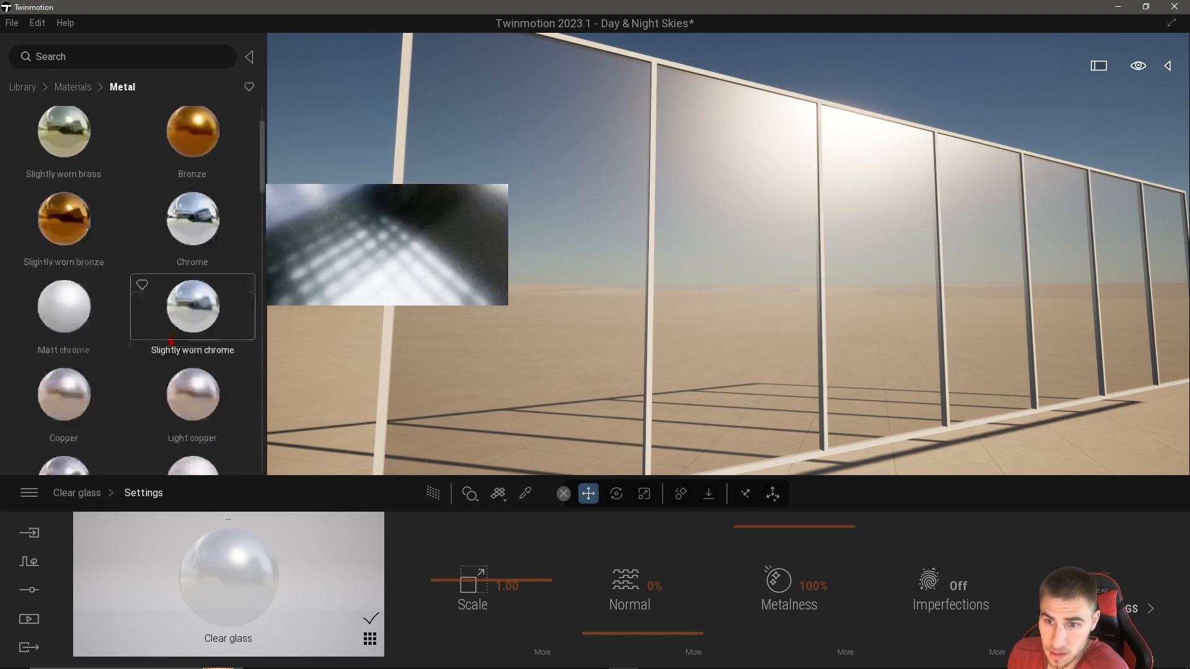
scroll(204, 255, "down", 8)
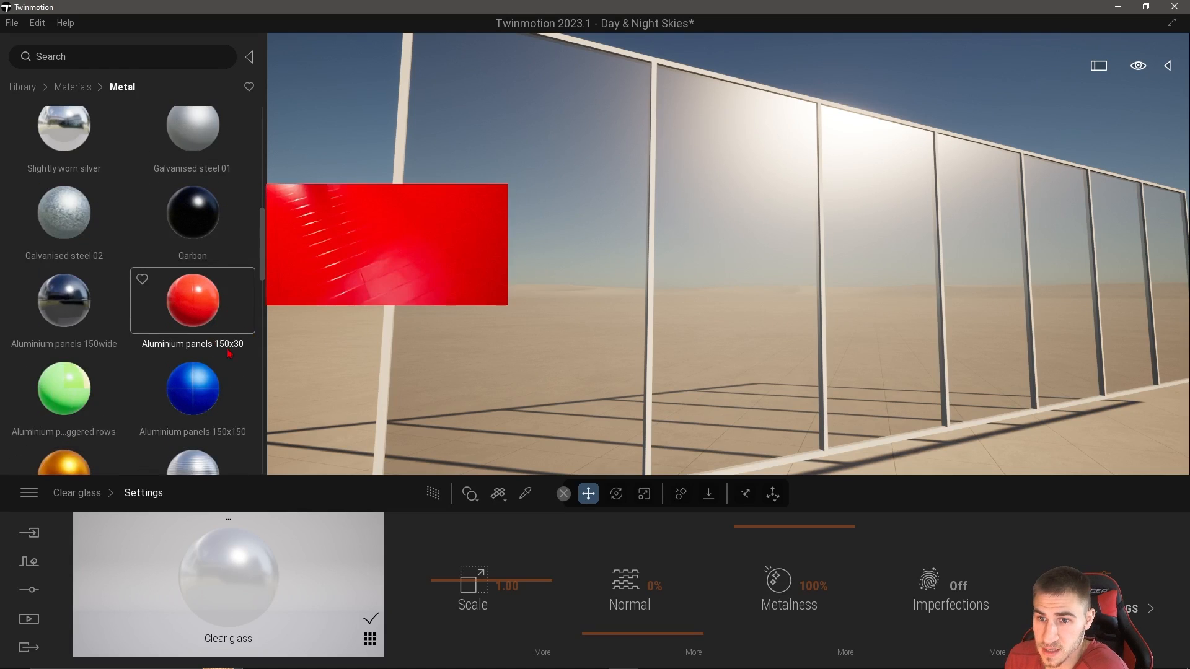
scroll(190, 259, "up", 8)
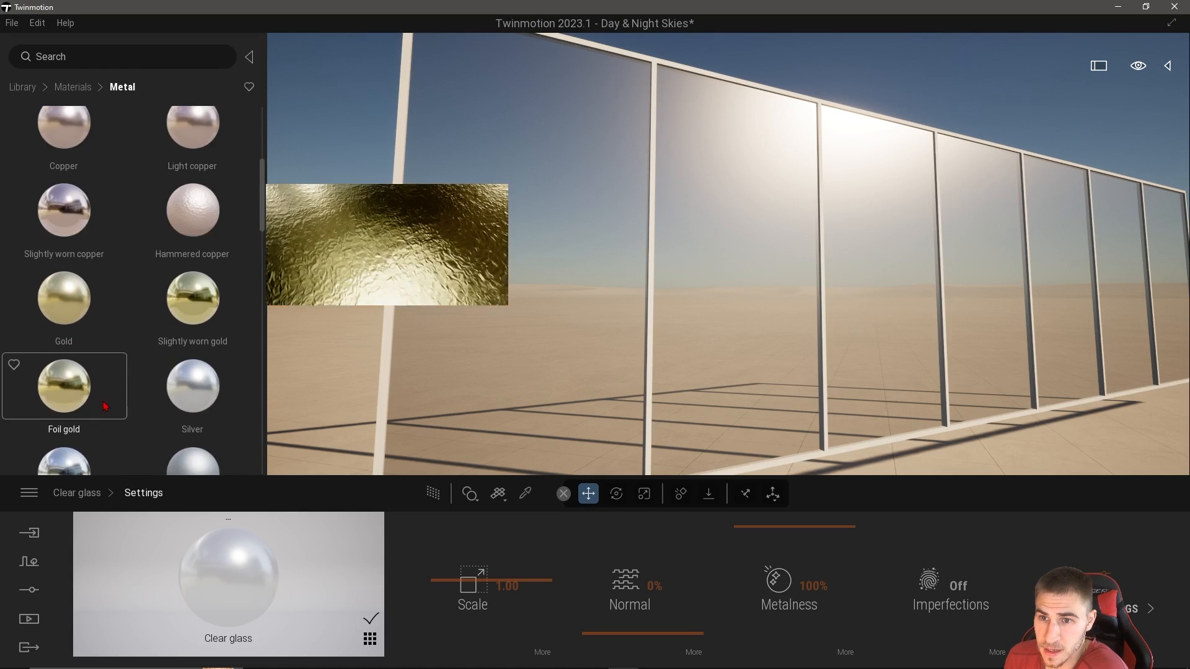
scroll(150, 325, "up", 1)
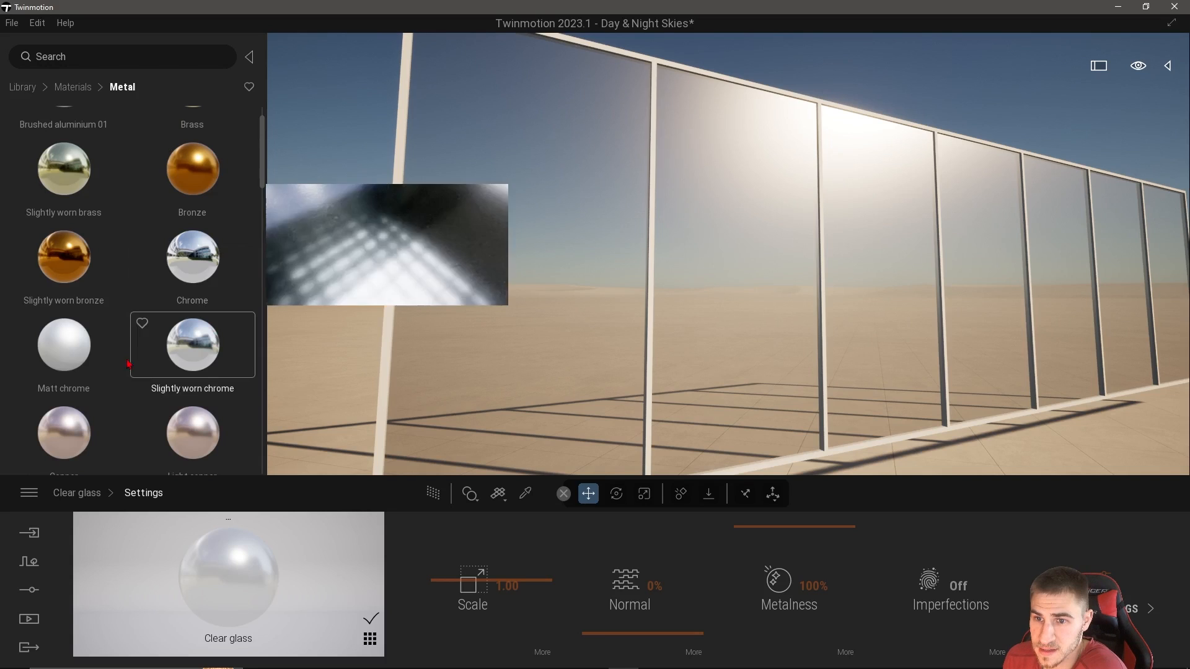
left_click_drag(185, 338, 605, 395)
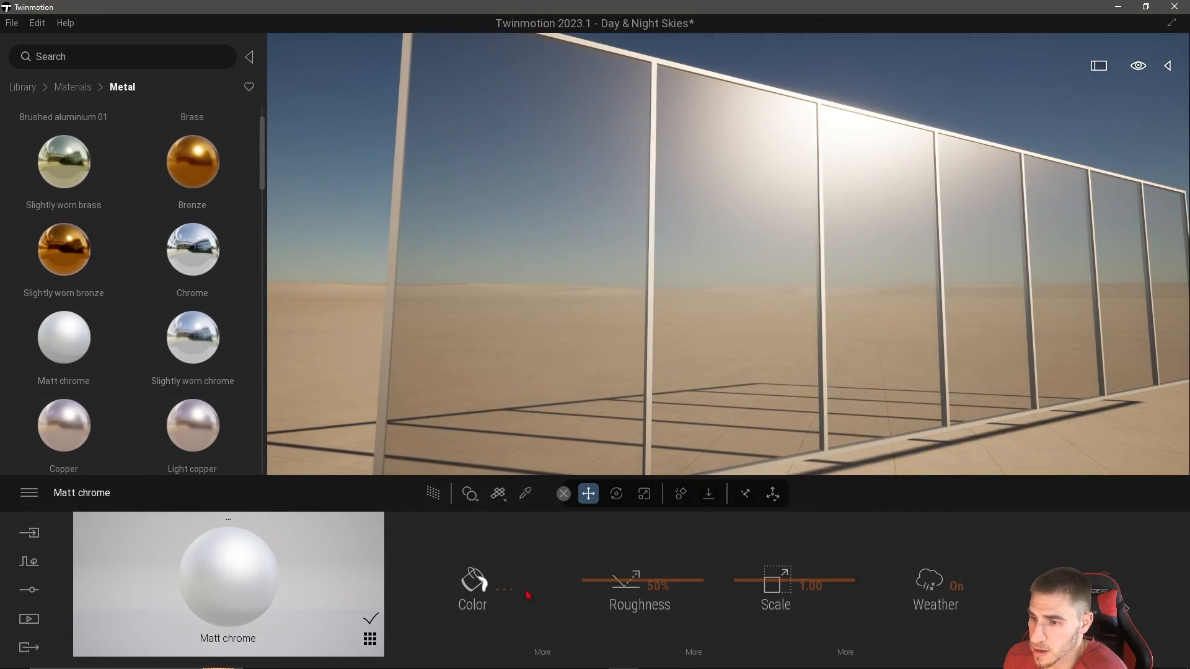
Recolor the frame's Matt chrome material black and set its scale to 5.
left_click(505, 617)
left_click_drag(583, 370, 584, 357)
left_click(659, 457)
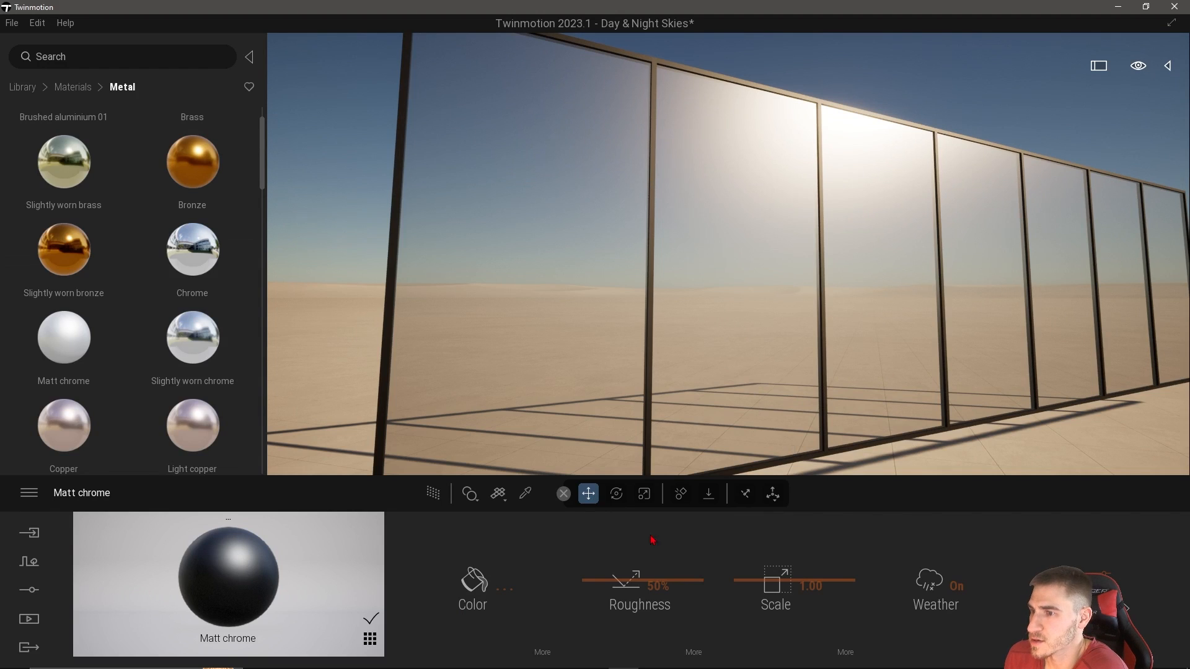
left_click(811, 585)
type("5")
key("Return")
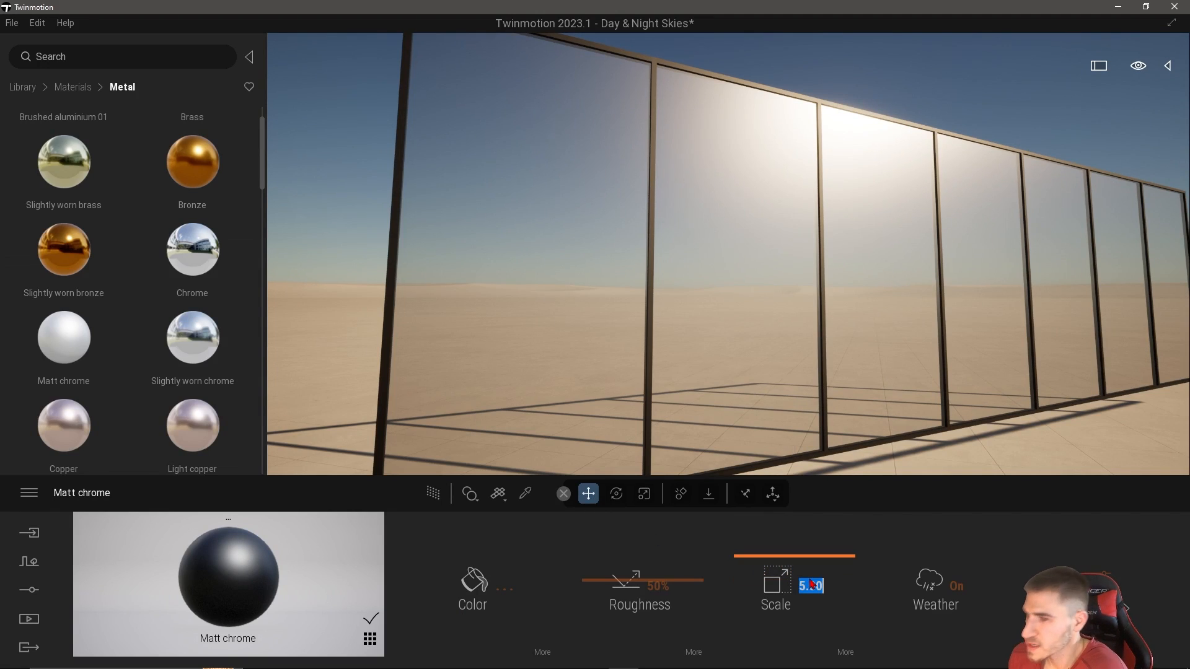
Reapply the library's Clear glass to all curtain wall panes, then set material application to affect single objects only.
left_click(73, 88)
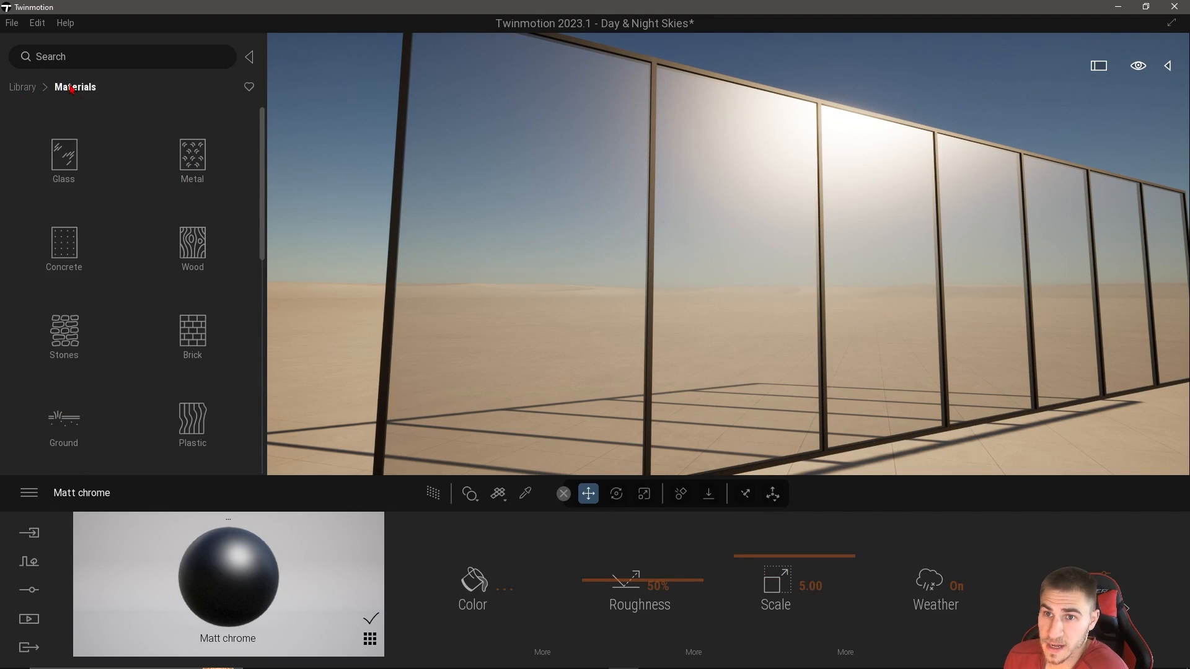
left_click(64, 155)
left_click_drag(64, 139, 492, 265)
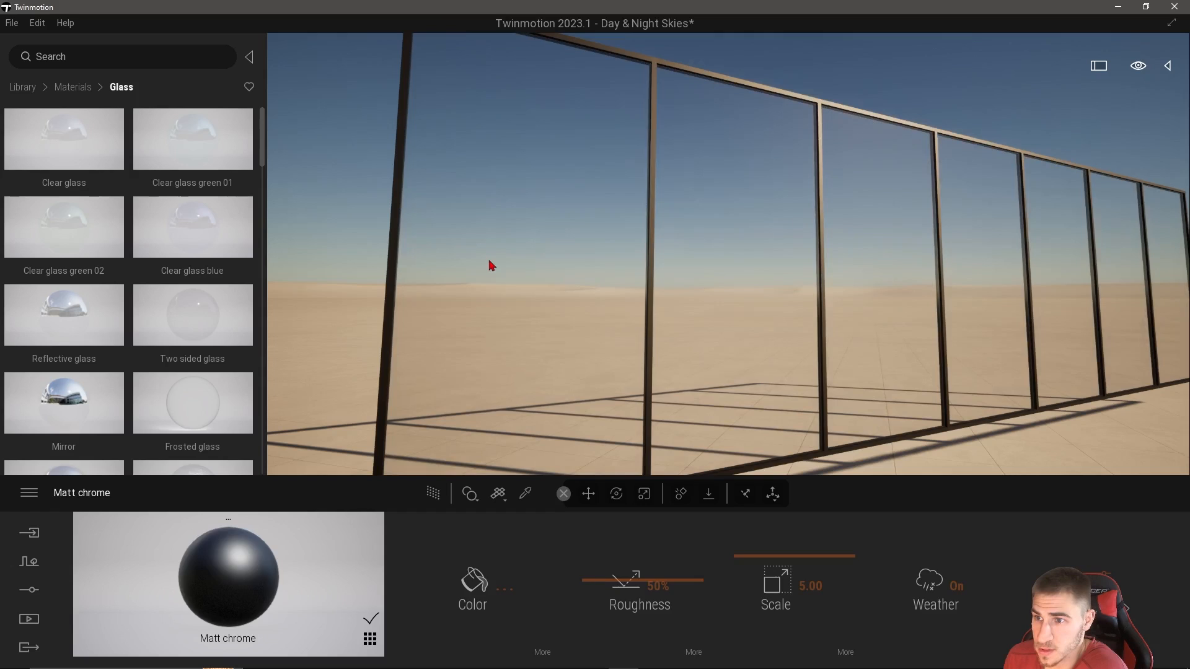
left_click(475, 493)
left_click(477, 460)
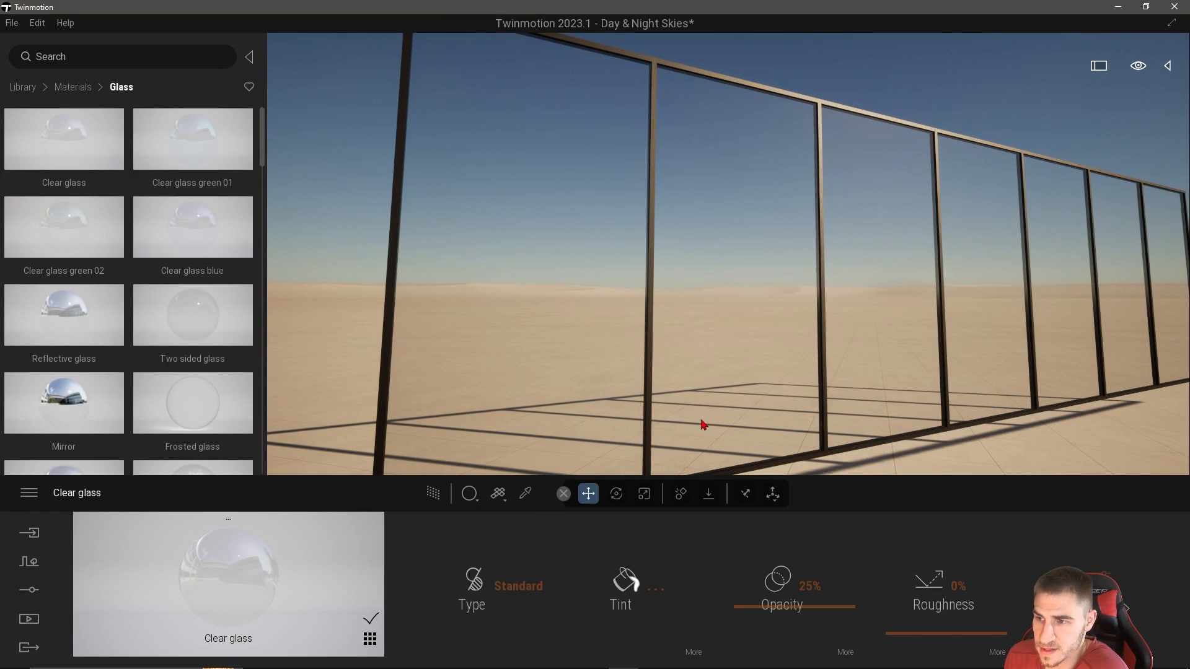
Apply Reflective glass to the second pane of the curtain wall and activate the material picker.
right_click_drag(544, 271, 556, 289)
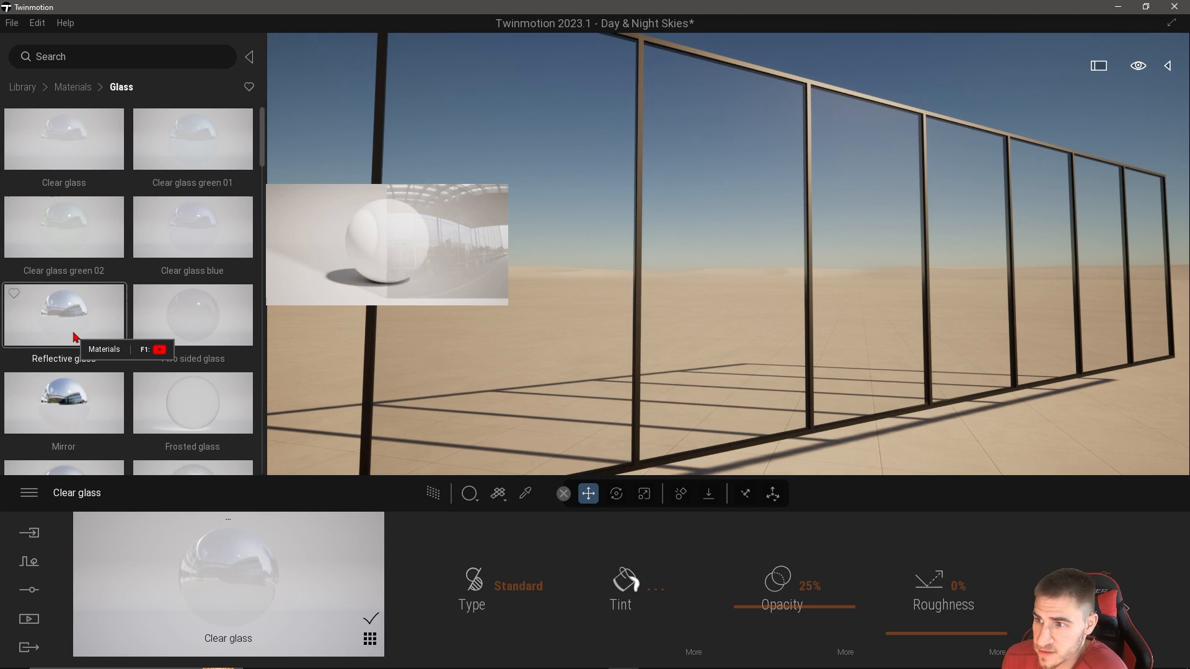
left_click_drag(73, 337, 709, 306)
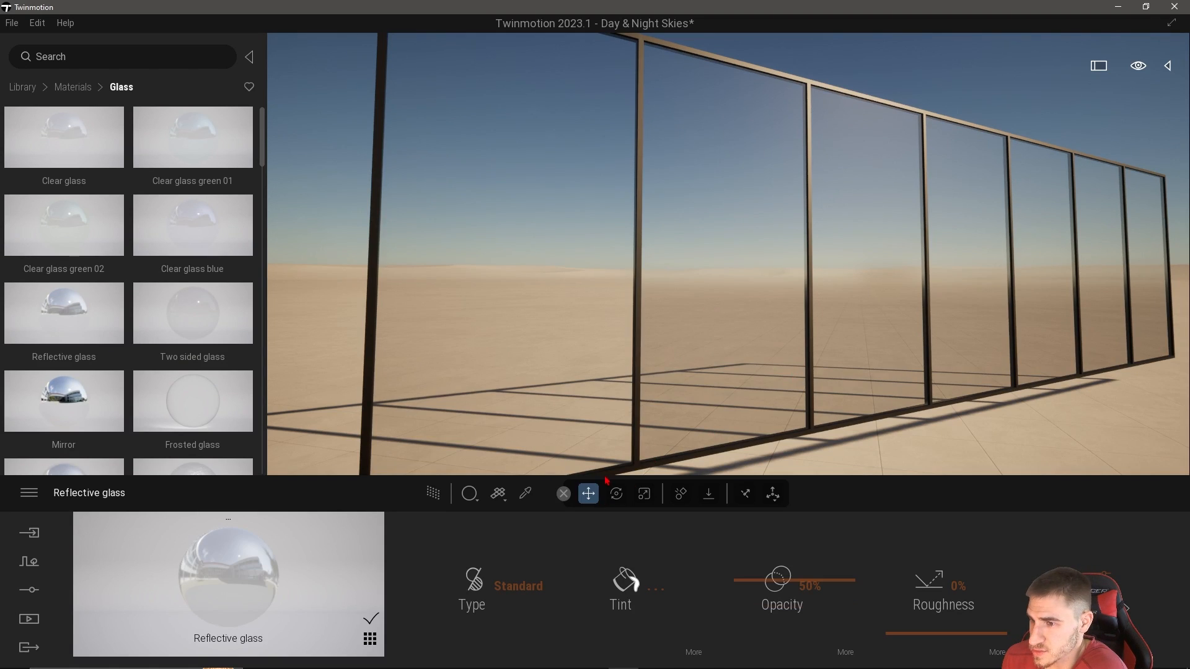
left_click(525, 493)
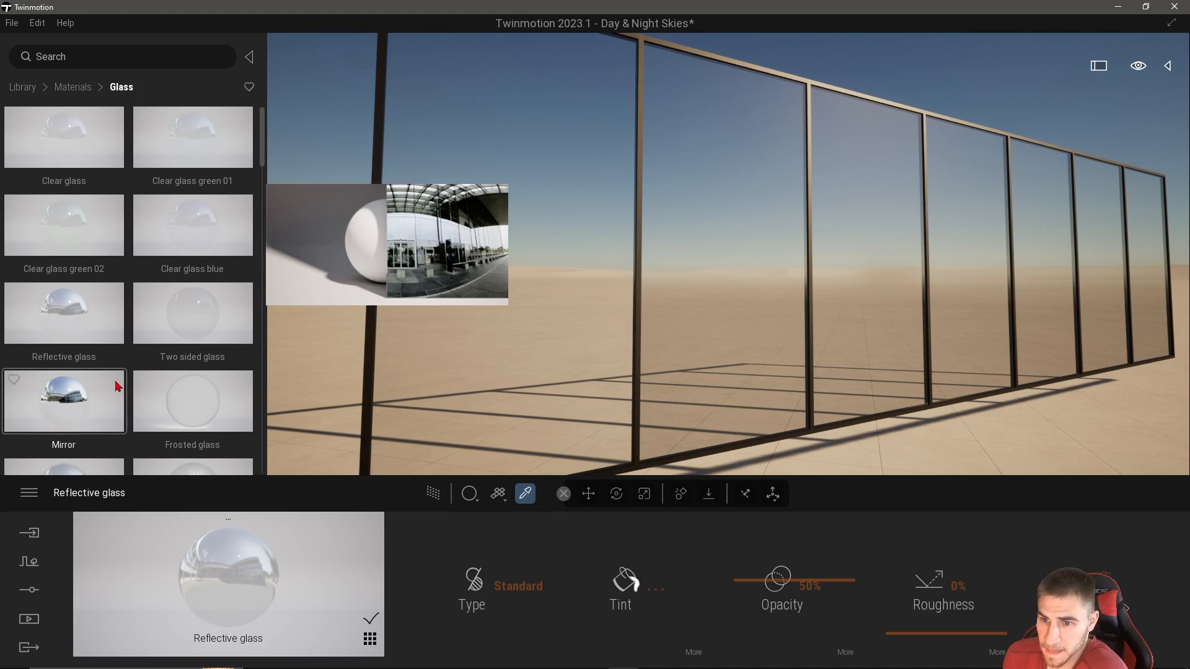
Apply the Mirror material to the third pane and inspect its reflection from closer and farther viewpoints.
left_click_drag(79, 412, 255, 342)
scroll(186, 409, "down", 4)
mouse_move(471, 492)
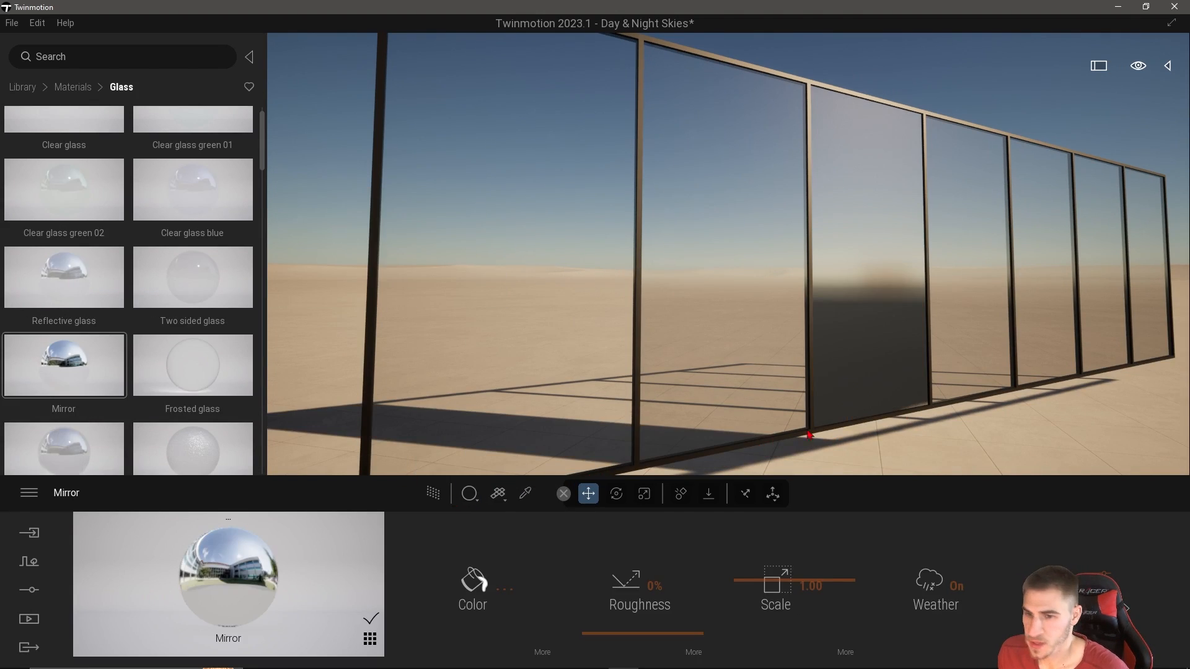
key("d")
right_click_drag(810, 435, 851, 425)
key("w")
key("s")
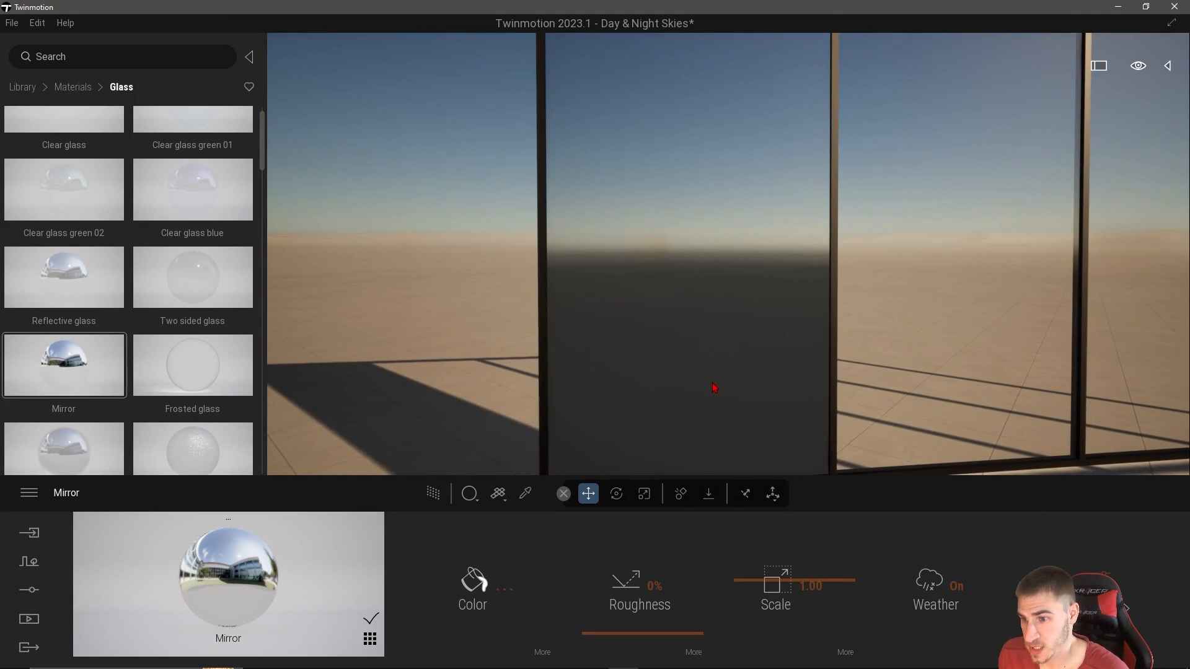
key("s")
key("a")
Review the Mirror material's roughness, color options and advanced settings, keeping roughness at 0%.
left_click_drag(645, 603, 616, 653)
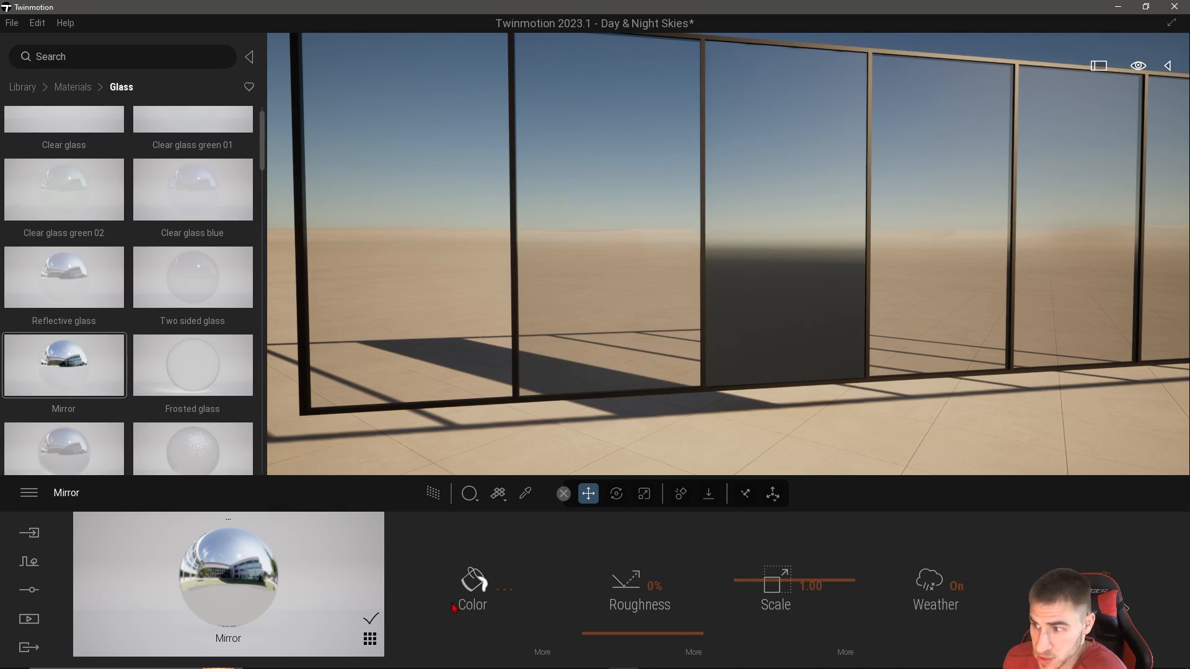
left_click(543, 657)
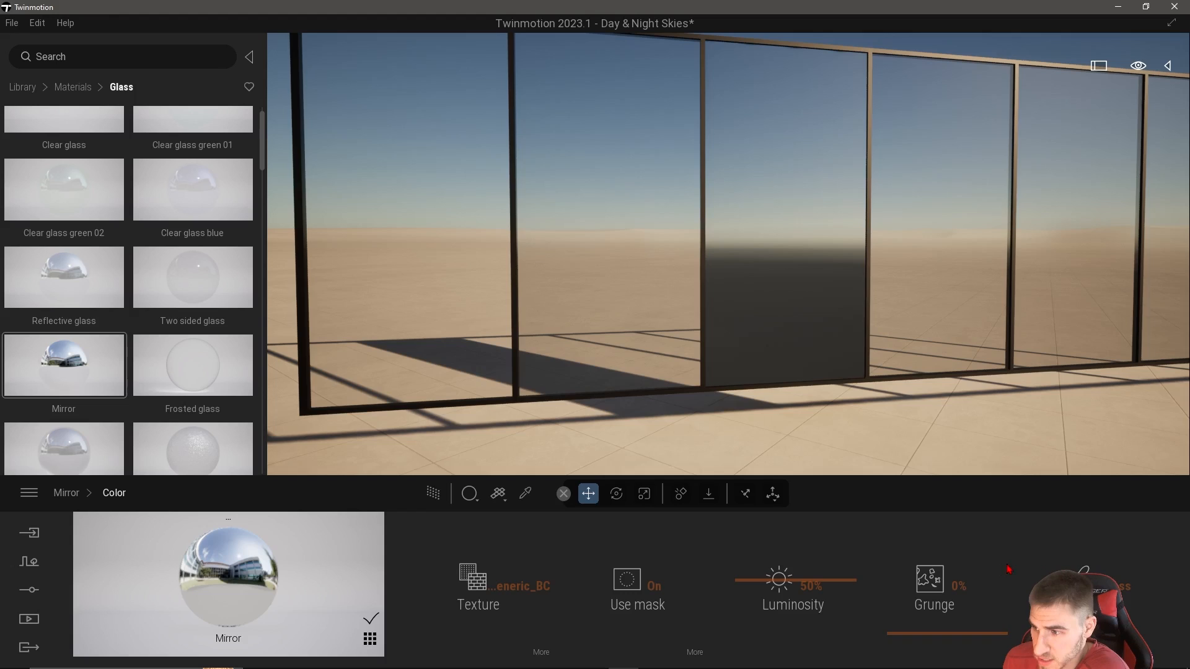
left_click_drag(933, 614, 965, 665)
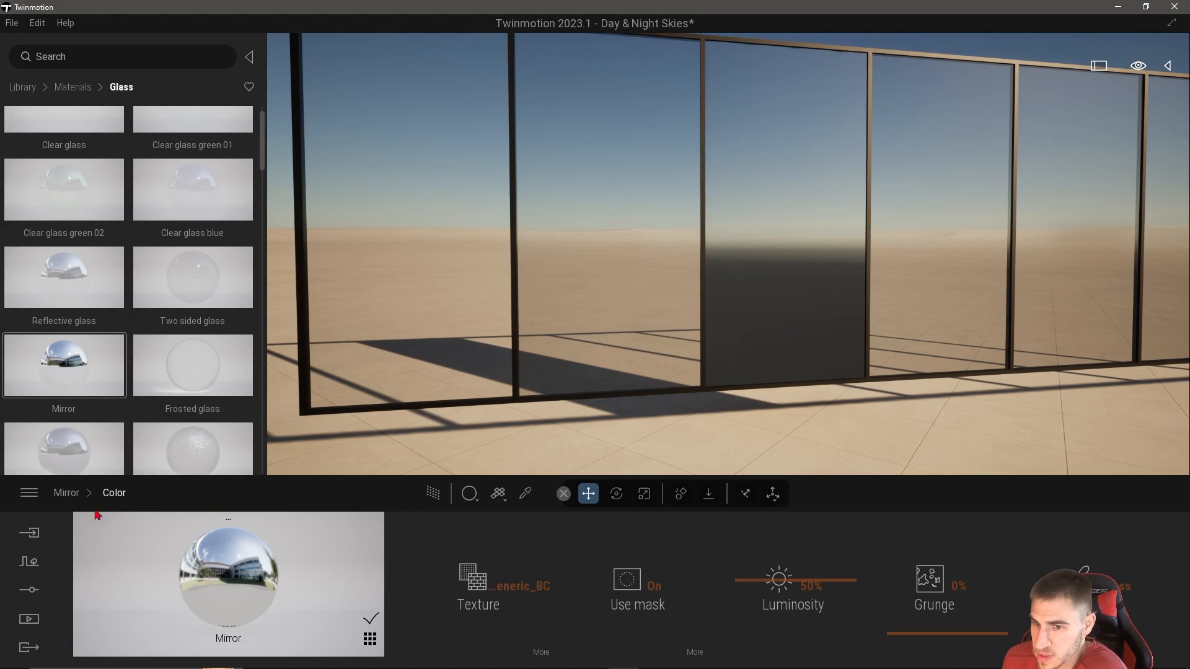
left_click(66, 493)
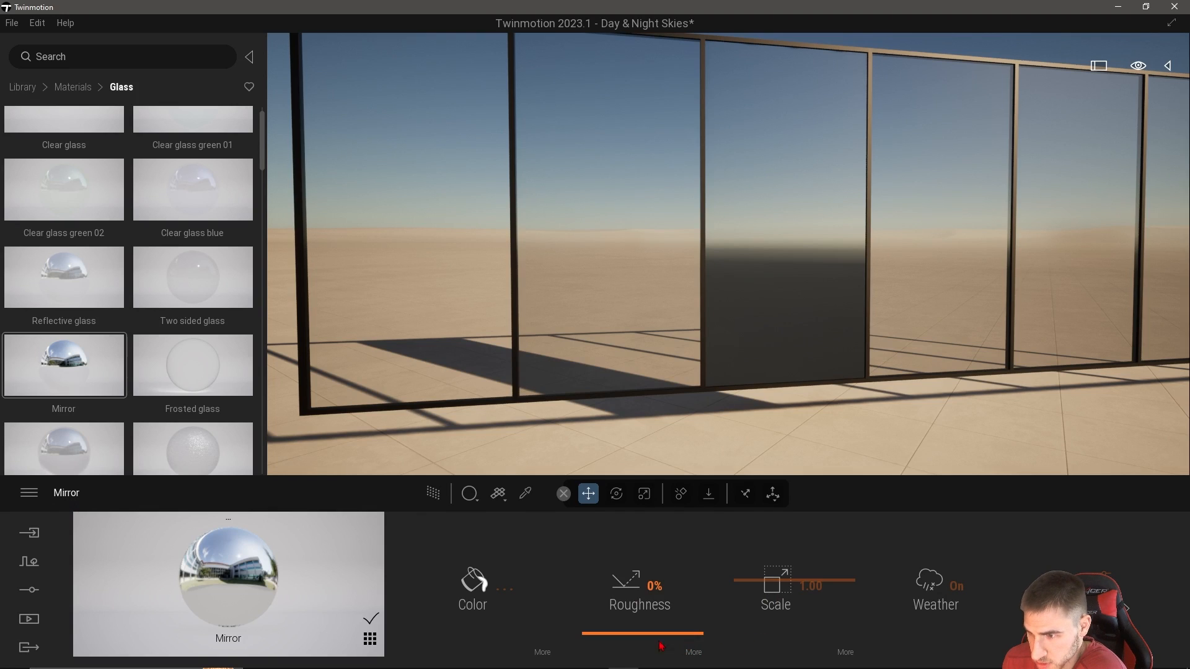
left_click_drag(633, 606, 637, 638)
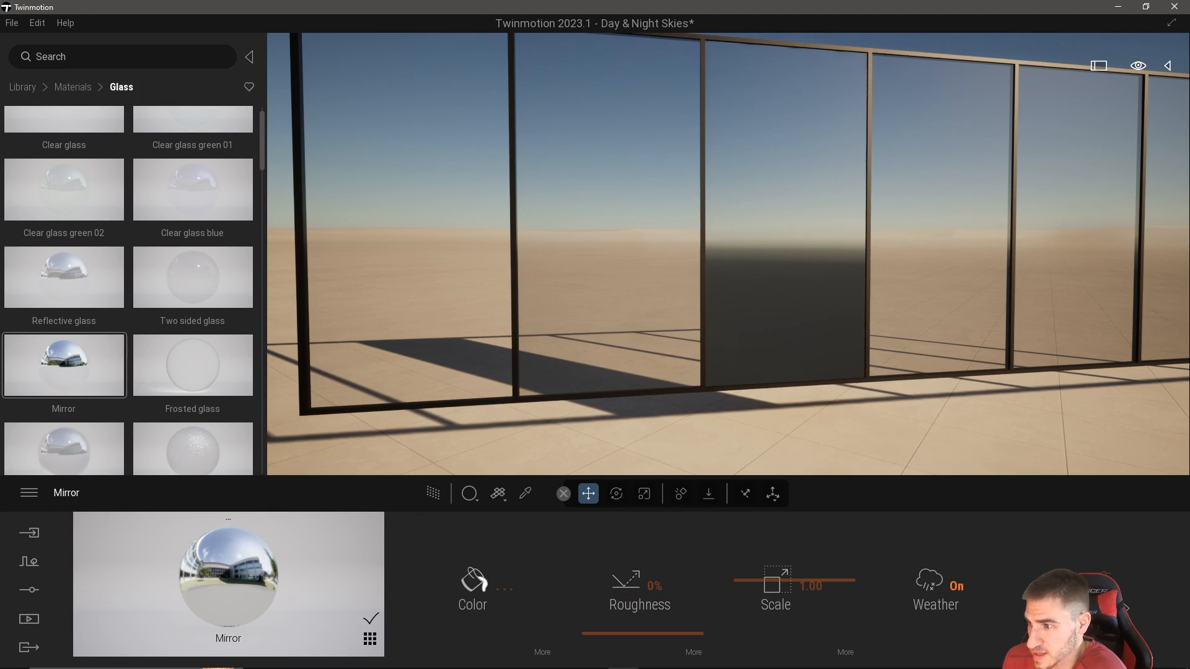
left_click(1080, 589)
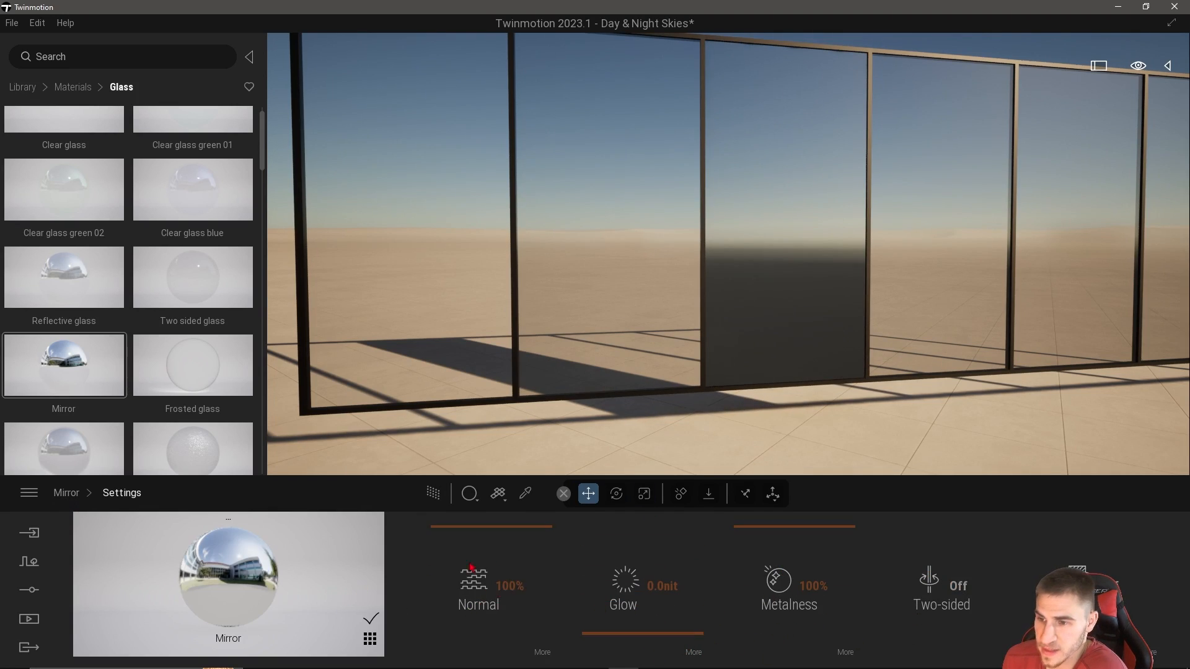
left_click(65, 493)
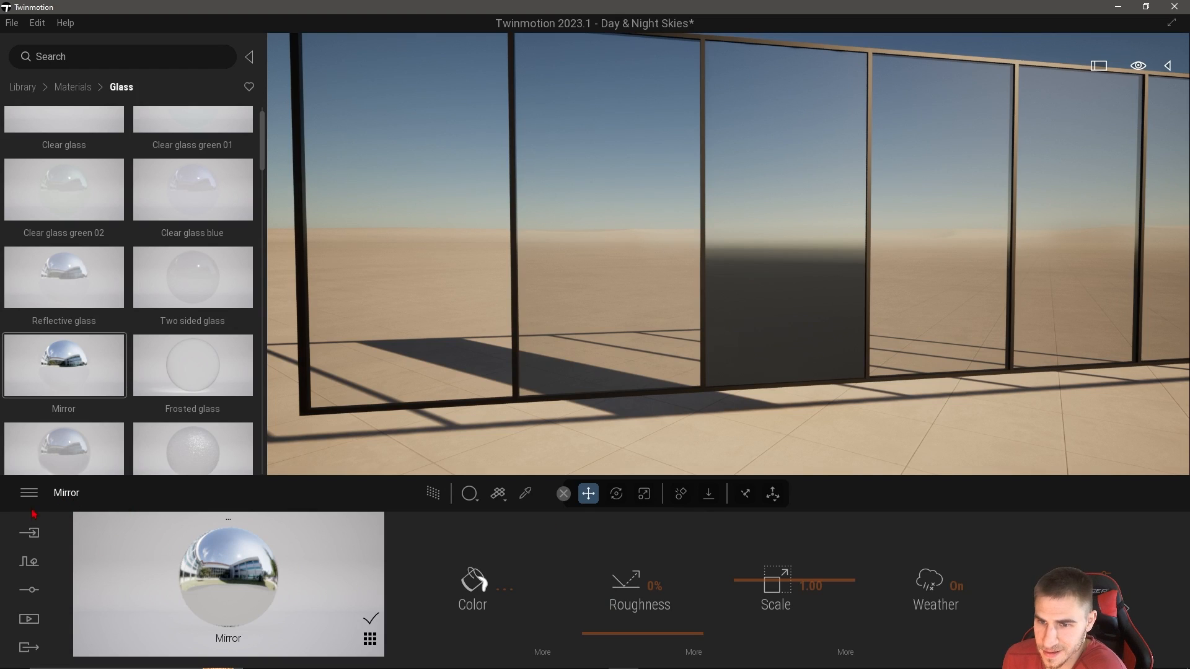
Apply Two sided glass to the fourth pane, beside the mirrored one, and view the whole curtain wall.
scroll(165, 326, "down", 1)
right_click_drag(531, 390, 560, 384)
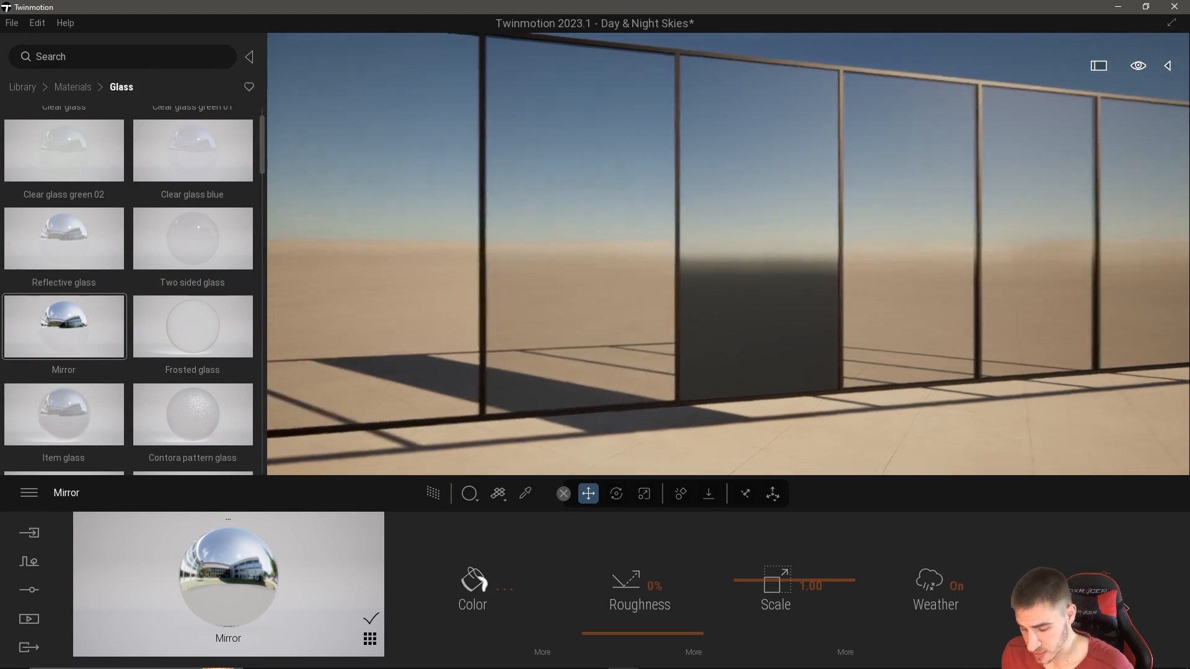
key("d")
key("w")
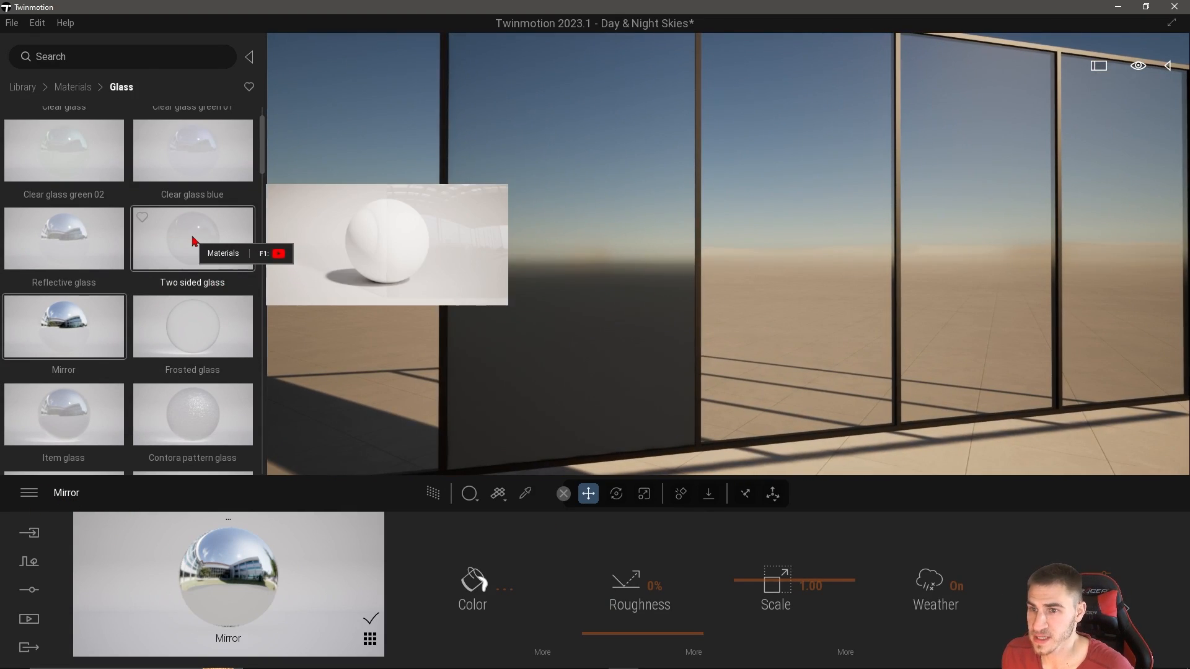
scroll(523, 318, "up", 3)
left_click_drag(221, 246, 783, 300)
scroll(784, 300, "down", 5)
Sample the second and fourth panes alternately to compare the Reflective glass and Two sided glass settings.
left_click(526, 494)
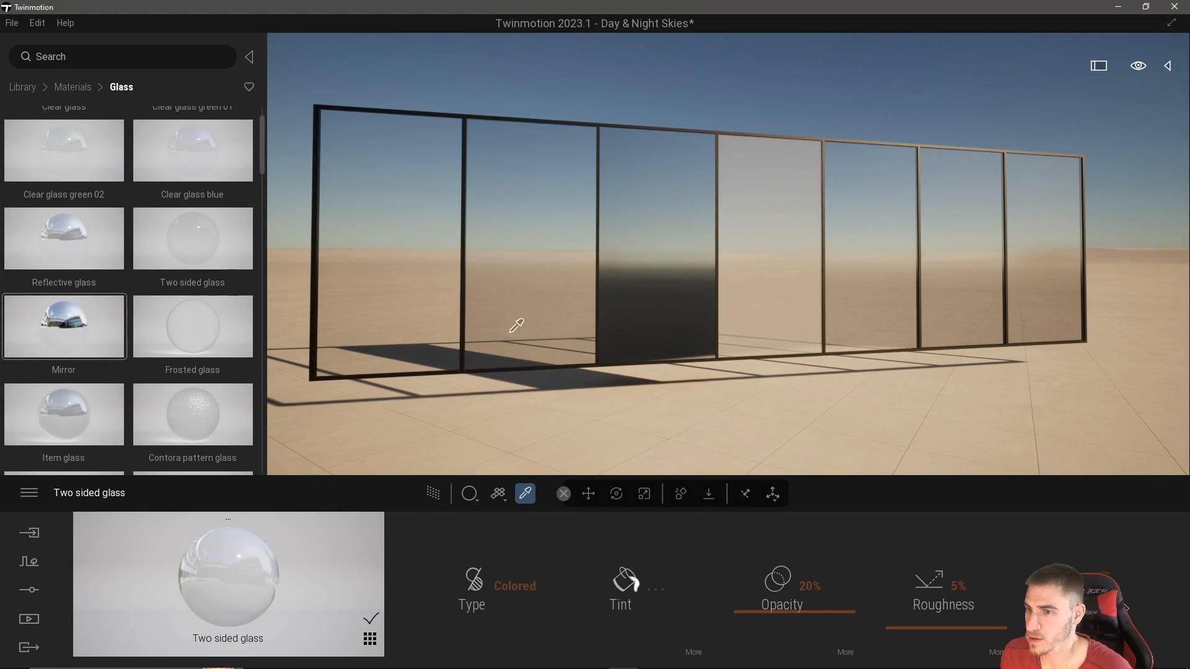
left_click(523, 287)
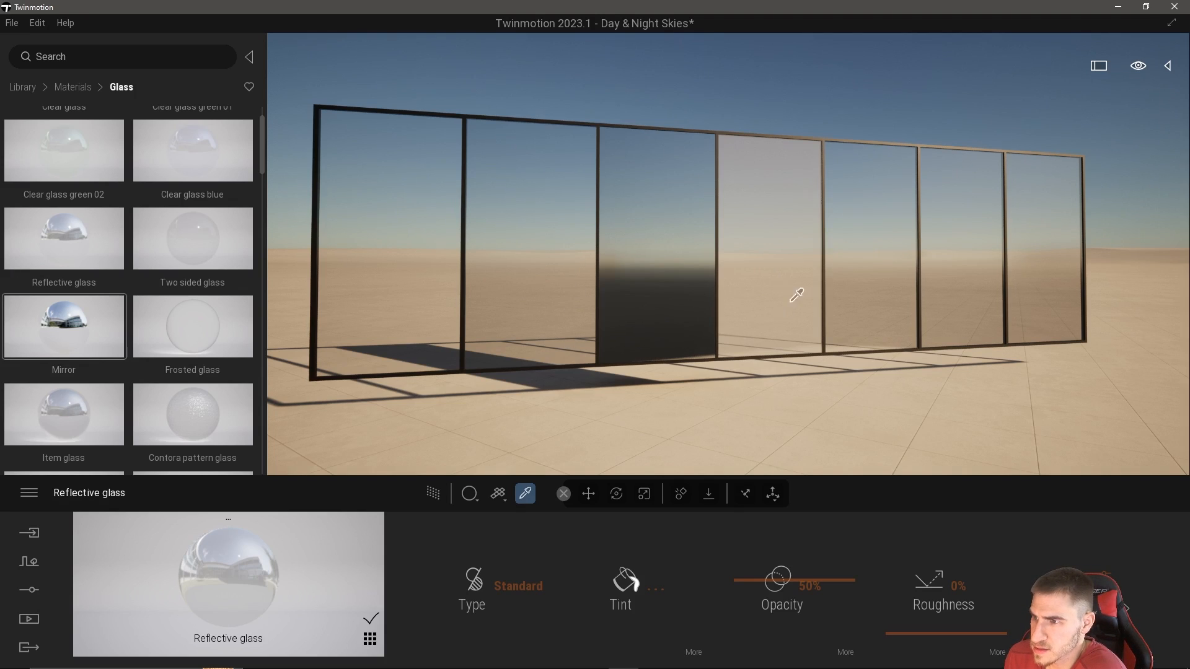
left_click(757, 286)
left_click(553, 252)
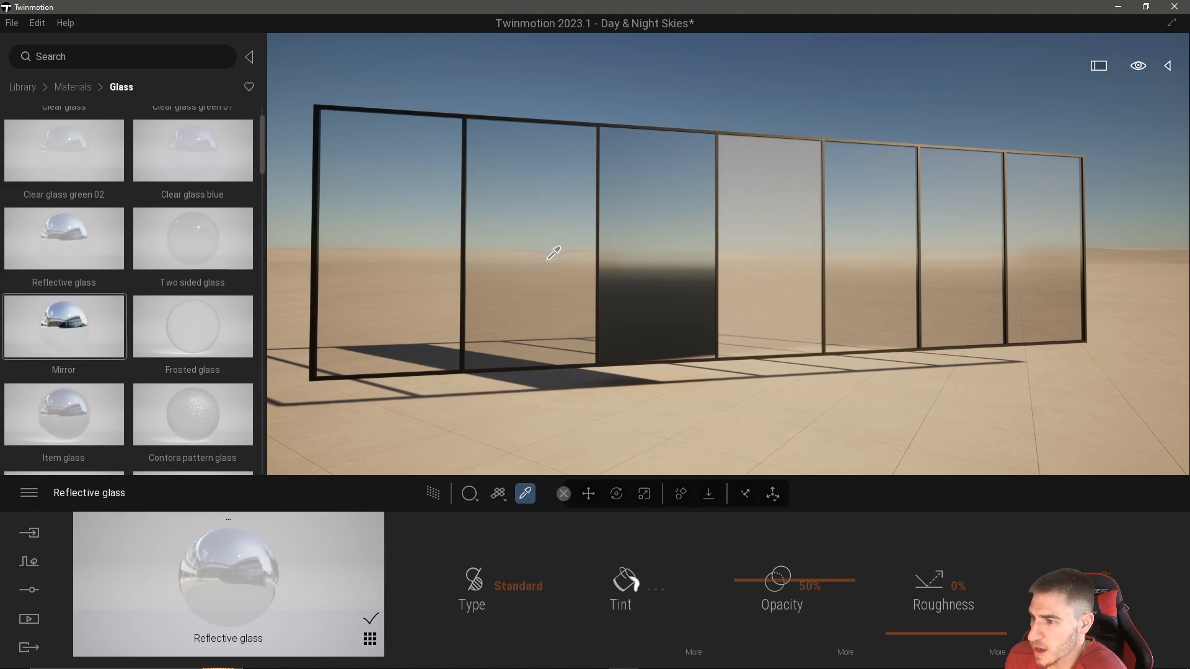
left_click(776, 275)
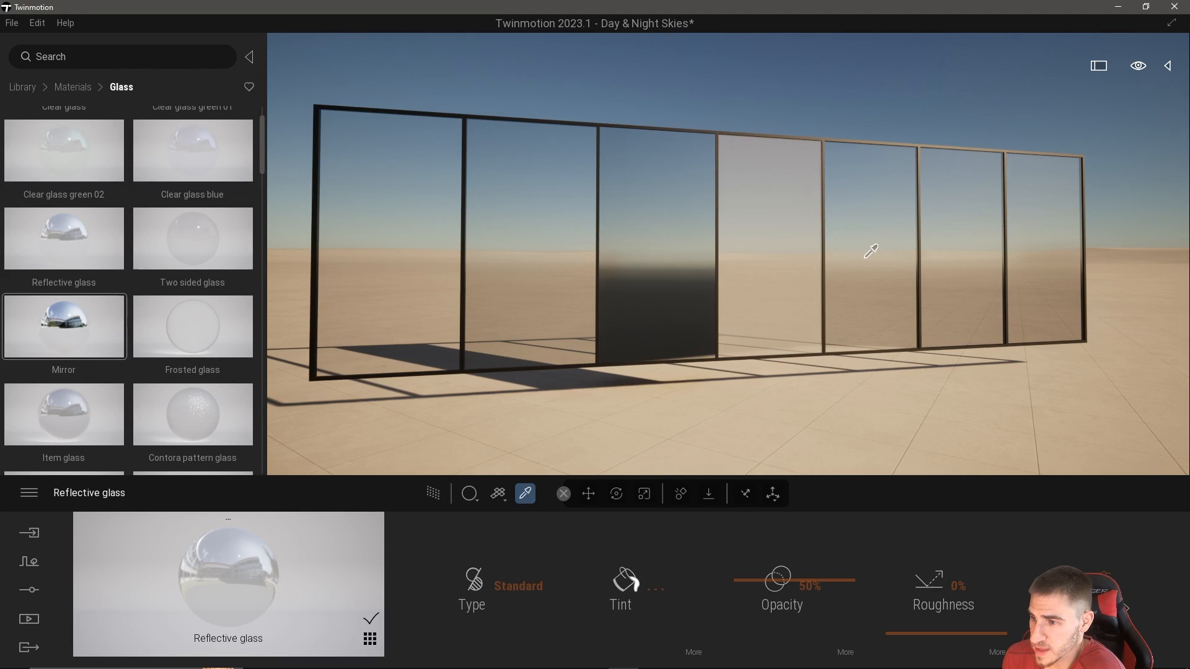
left_click(757, 241)
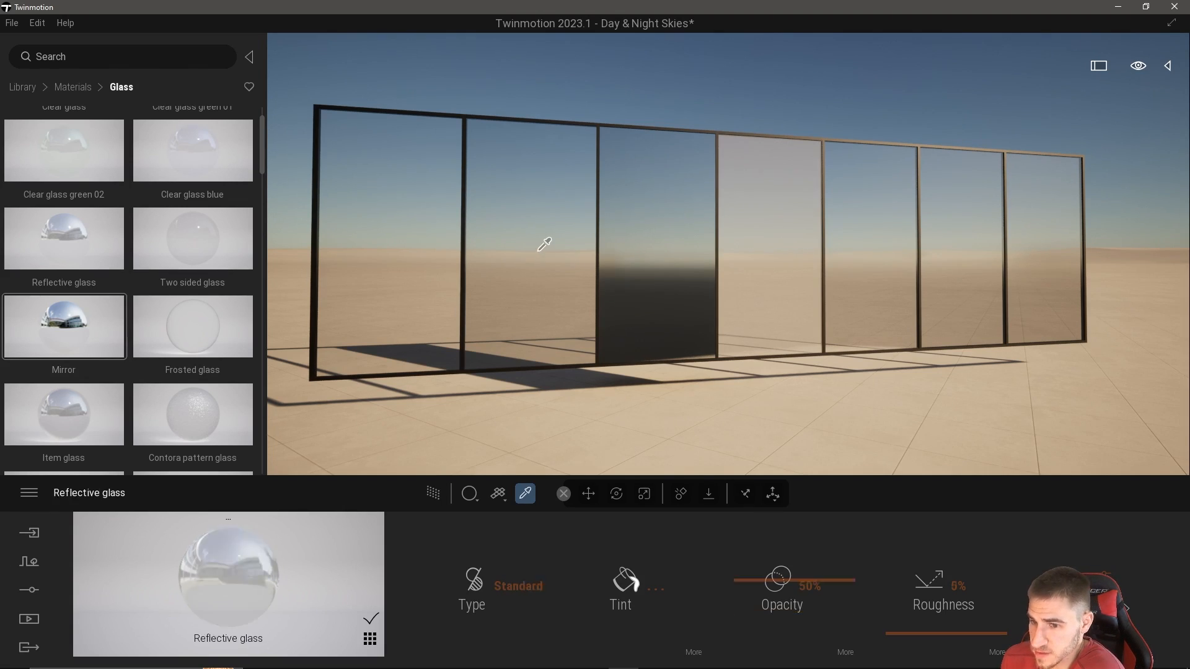
Try the Standard type on the Two sided glass material and switch it back to Colored.
left_click(494, 601)
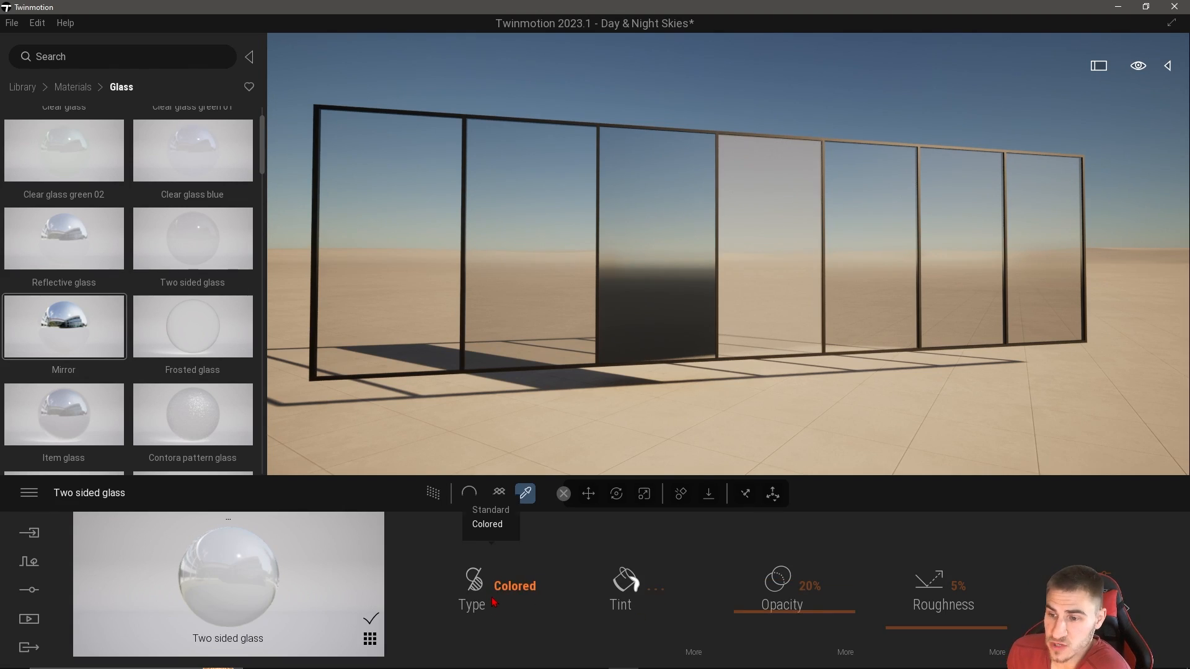
left_click(498, 510)
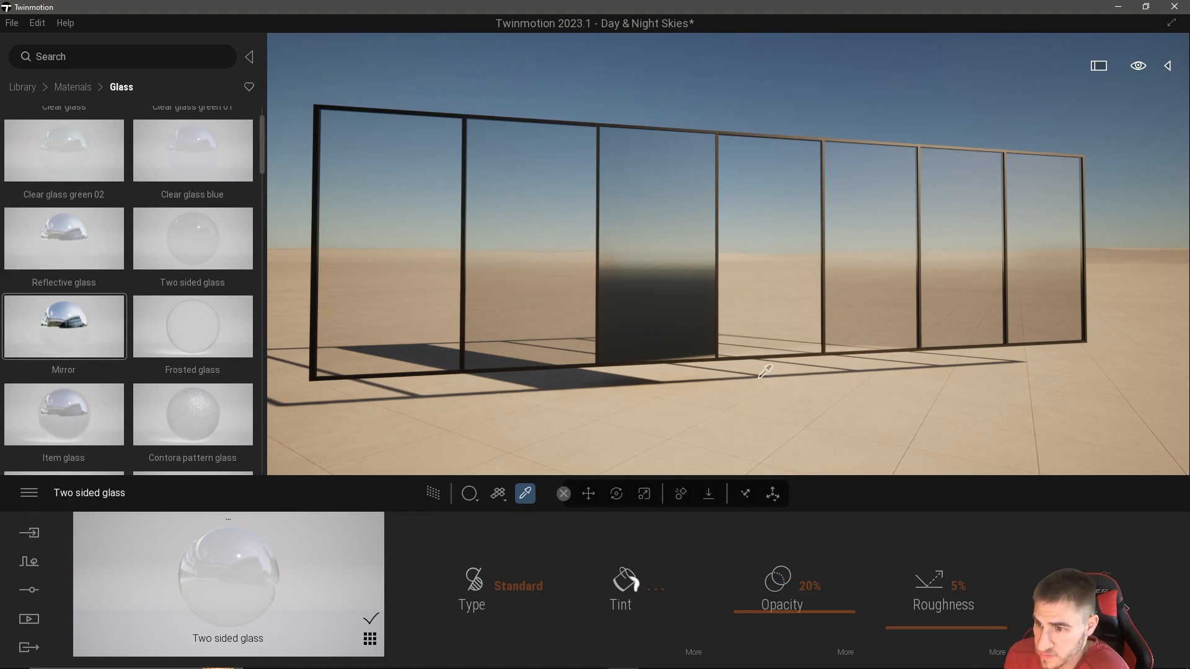
left_click(507, 571)
left_click(496, 530)
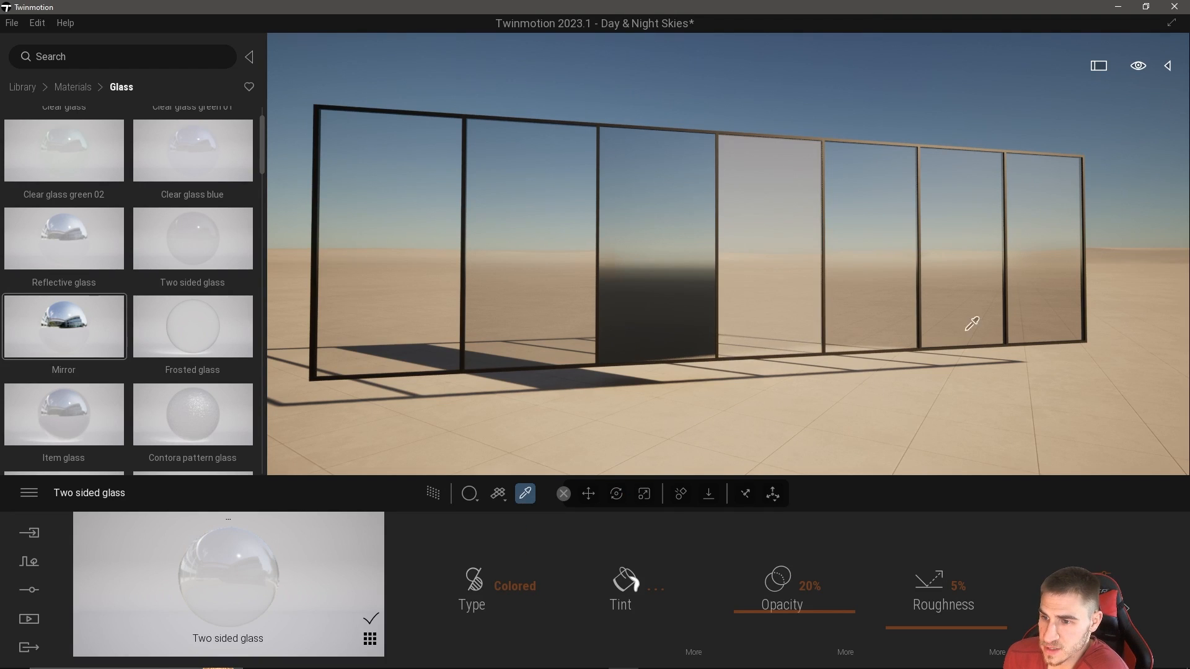
Apply the Frosted glass material to the fifth pane of the curtain wall.
scroll(149, 294, "down", 2)
scroll(124, 214, "down", 2)
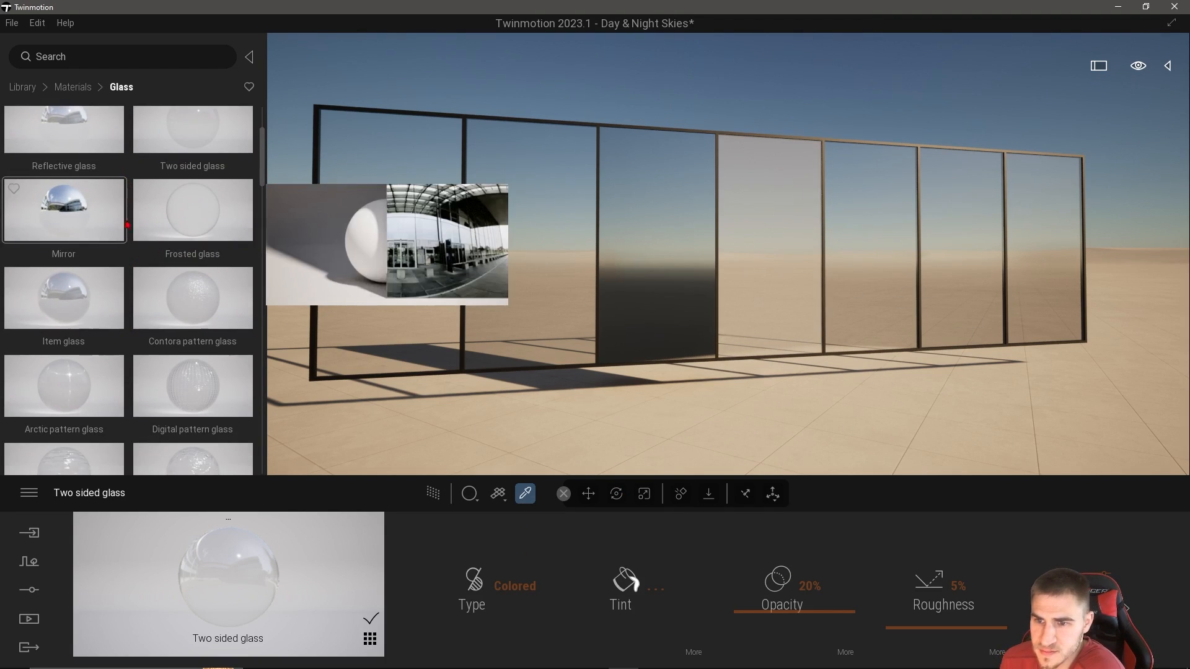
scroll(212, 225, "up", 3)
left_click_drag(200, 298, 845, 279)
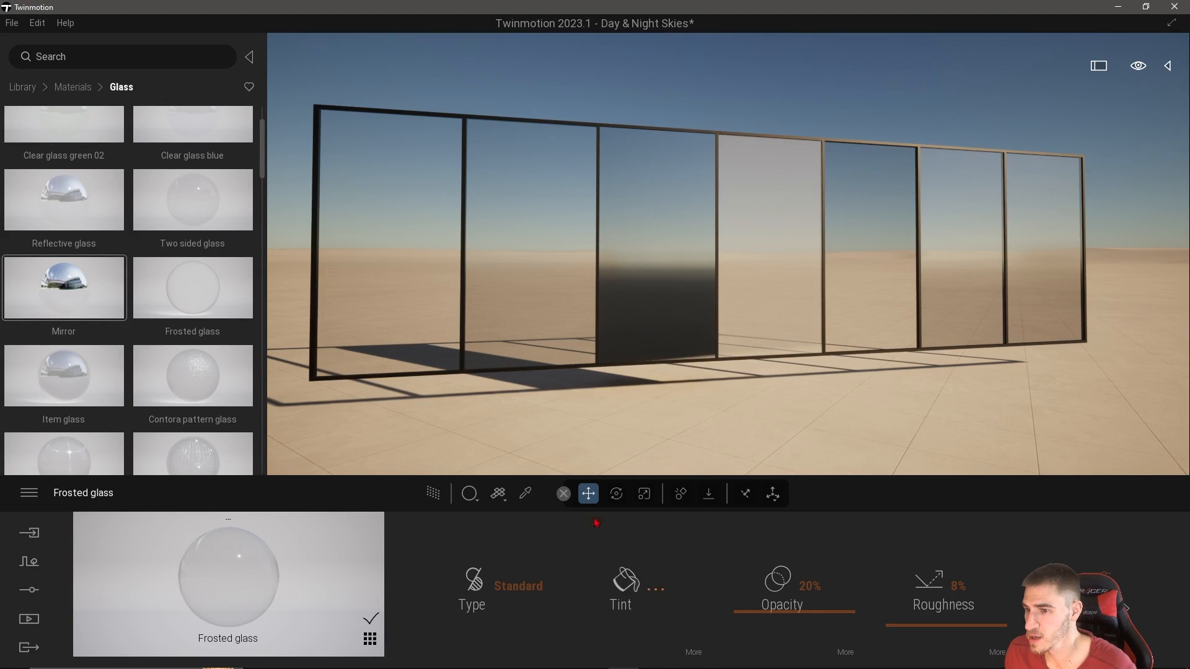
Sample the fourth and fifth panes to compare Two sided glass with Frosted glass, viewing them up close.
left_click(526, 494)
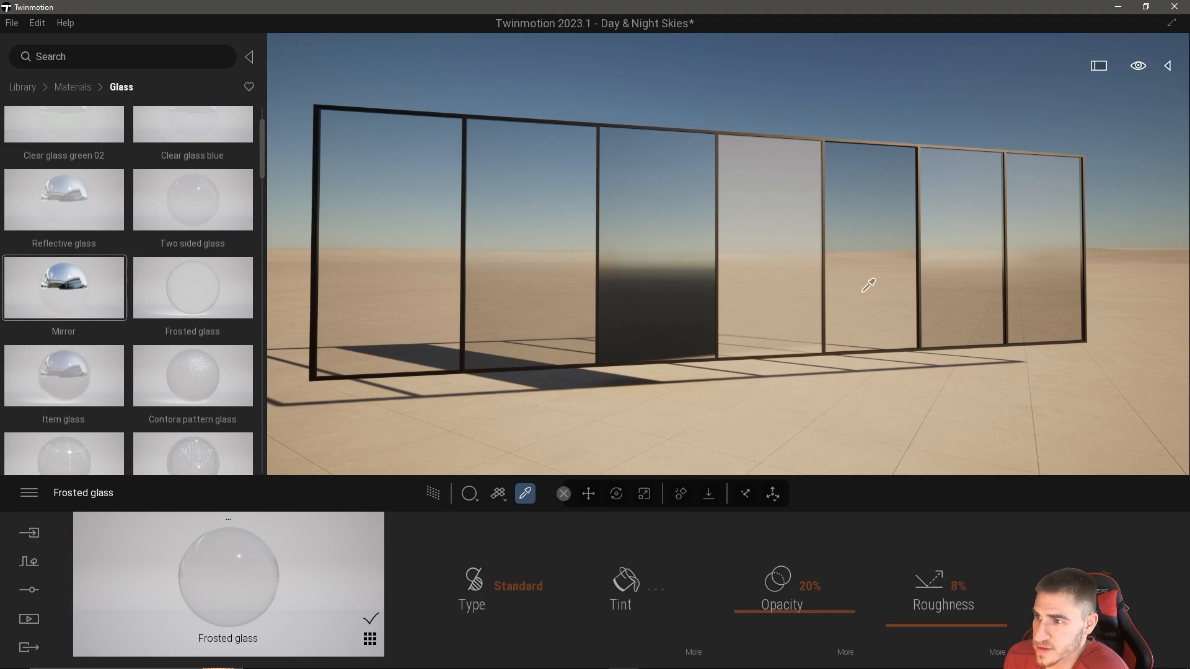
left_click(762, 298)
left_click(868, 287)
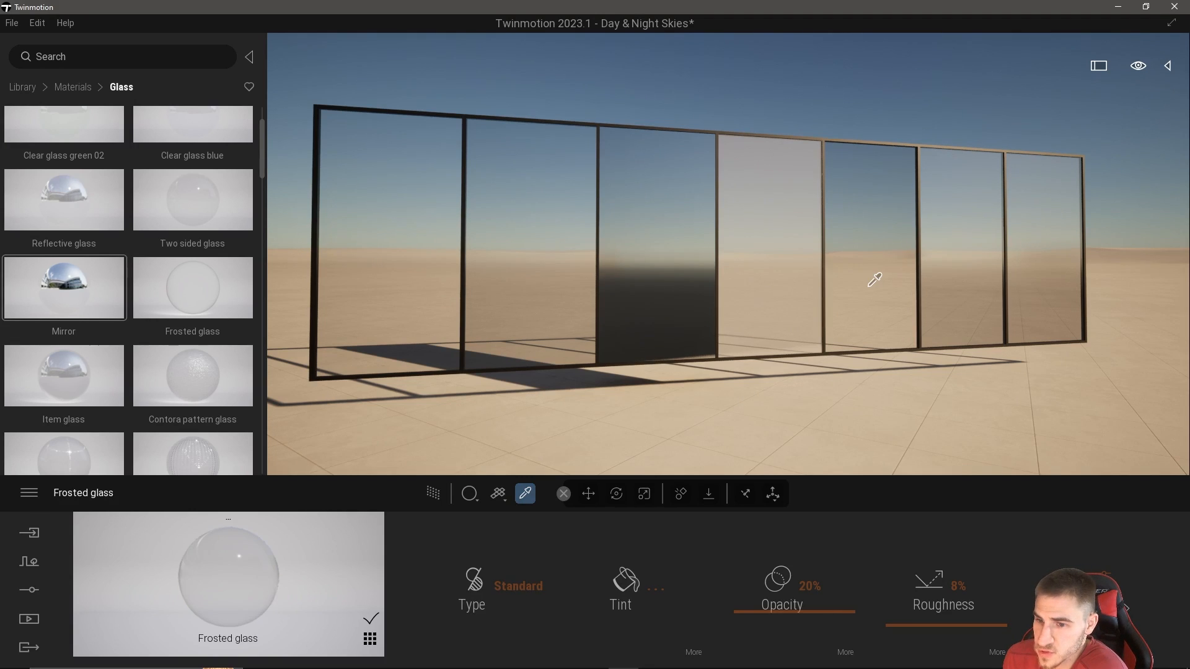
key("d")
key("w")
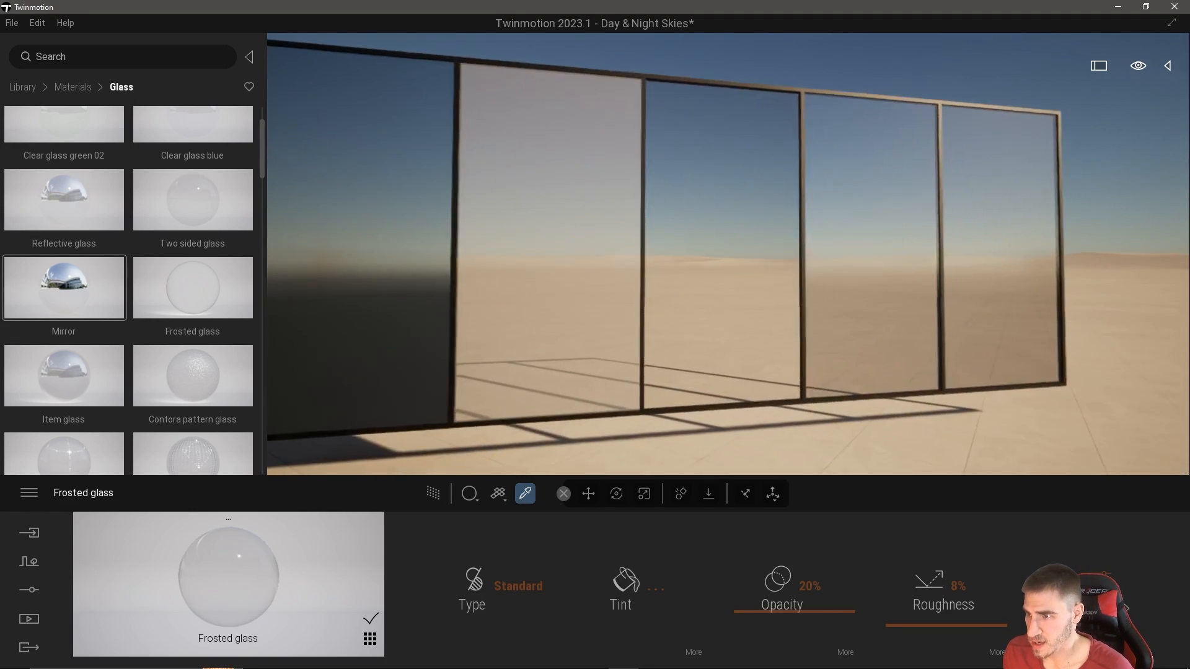
left_click(482, 309)
left_click(670, 278)
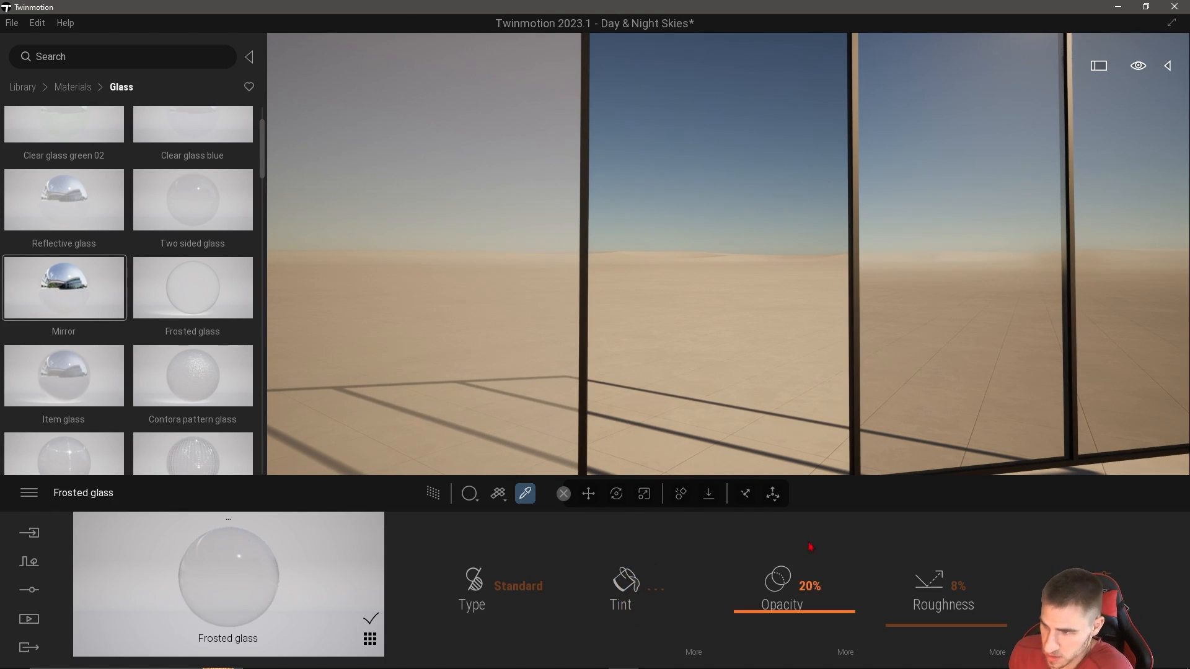
Set the Frosted glass opacity to 26% and review its advanced settings and tint options.
left_click_drag(771, 576, 800, 605)
left_click_drag(948, 627, 934, 656)
left_click(1083, 561)
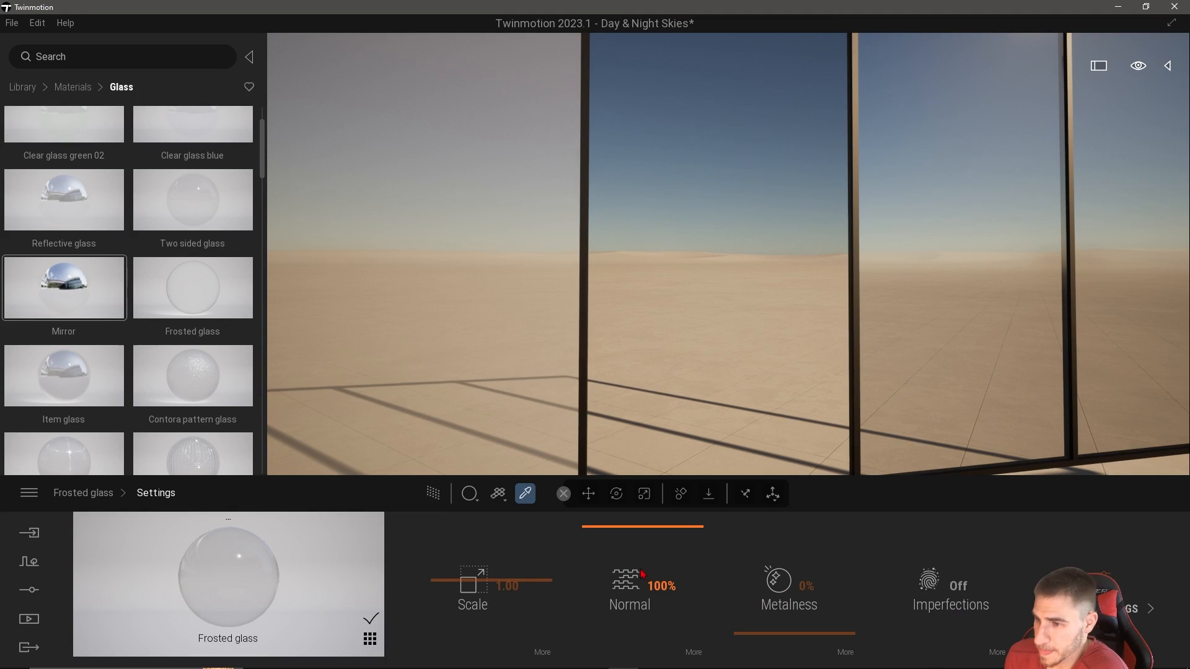
mouse_move(512, 580)
left_mouse_down()
mouse_move(512, 538)
mouse_move(512, 584)
left_mouse_up()
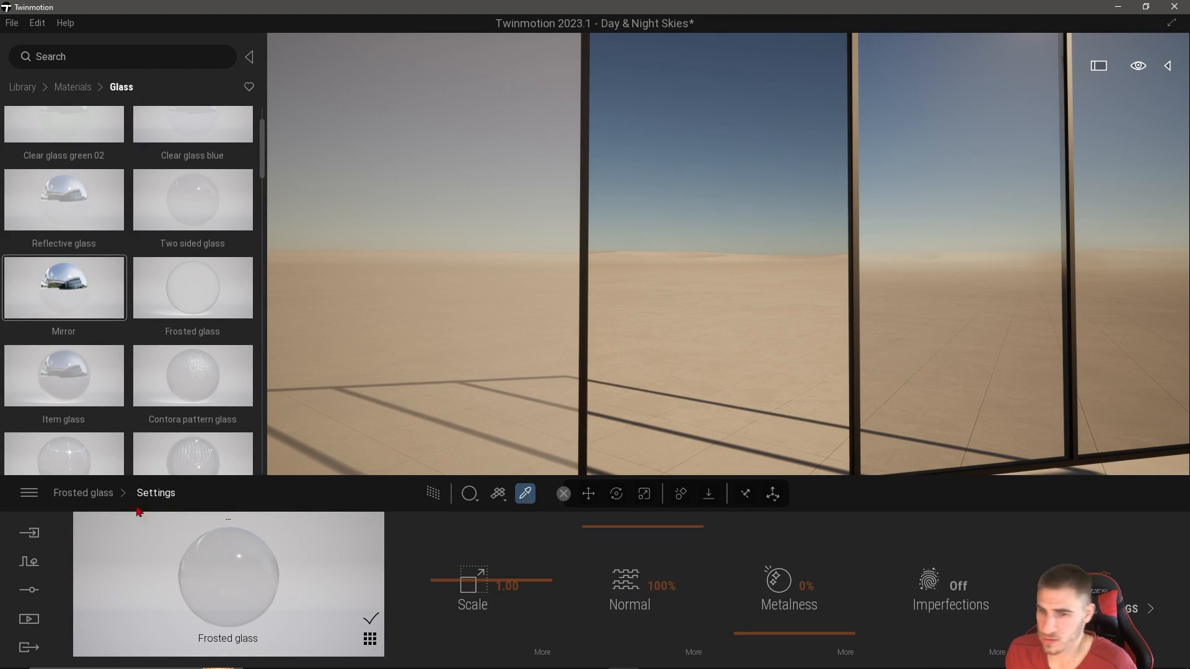
left_click(90, 499)
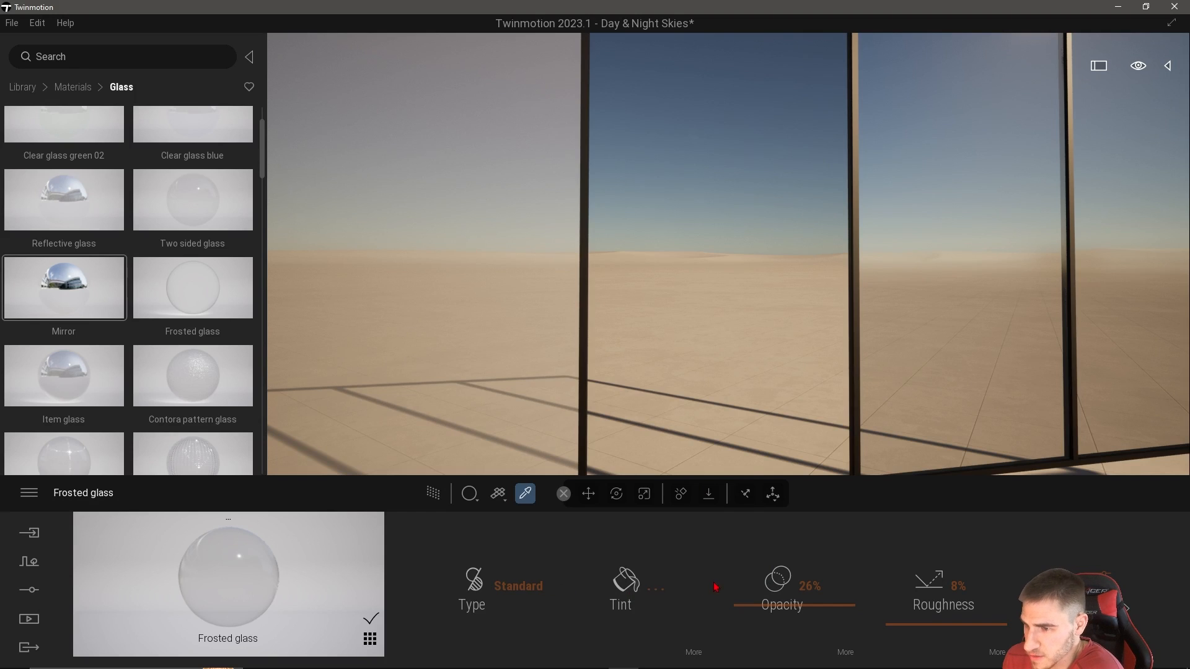
left_click(695, 653)
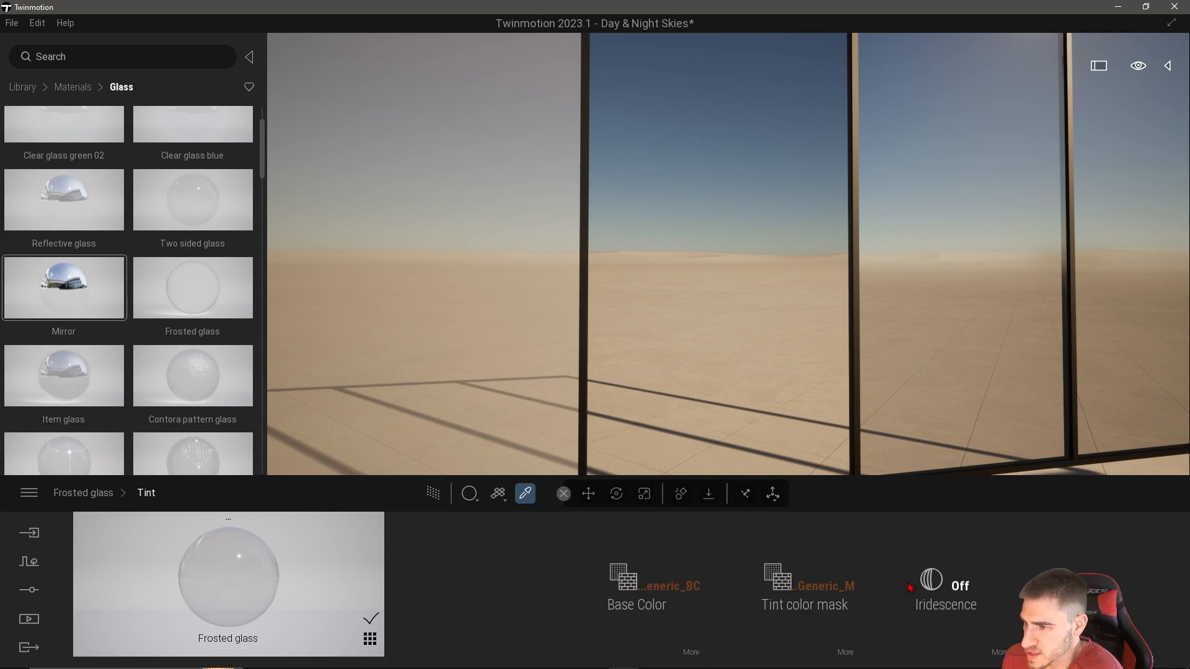
left_click(101, 497)
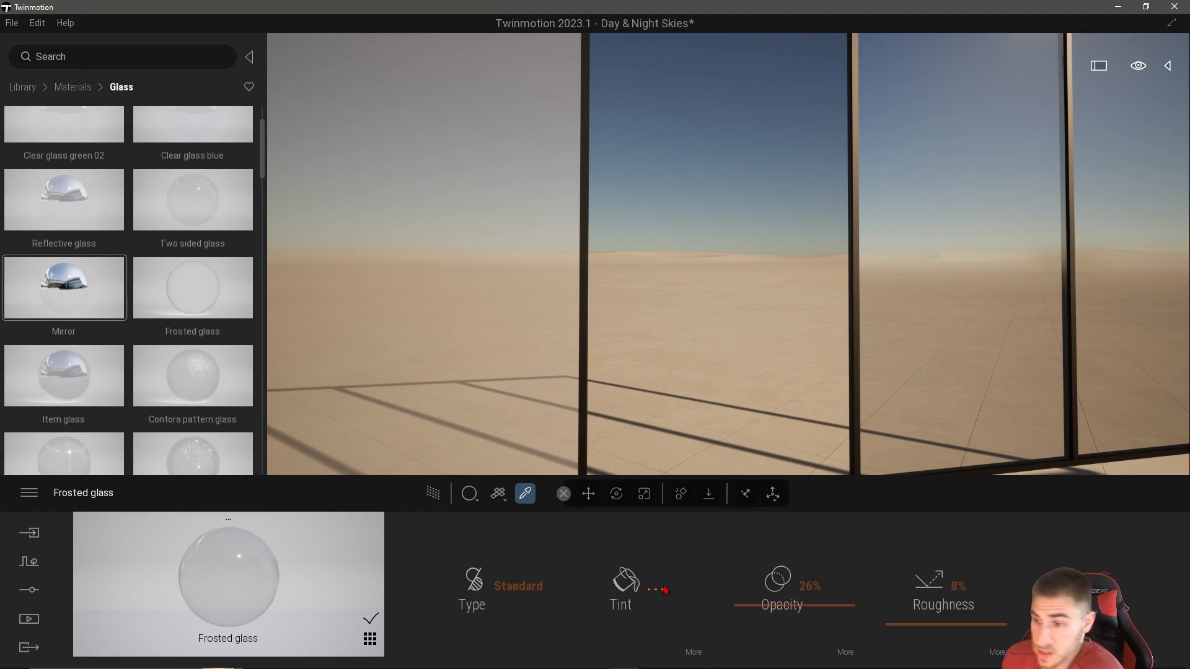
Raise the Frosted glass opacity to 59% and its roughness to 65%.
left_click_drag(796, 605, 777, 583)
left_click_drag(906, 607, 929, 581)
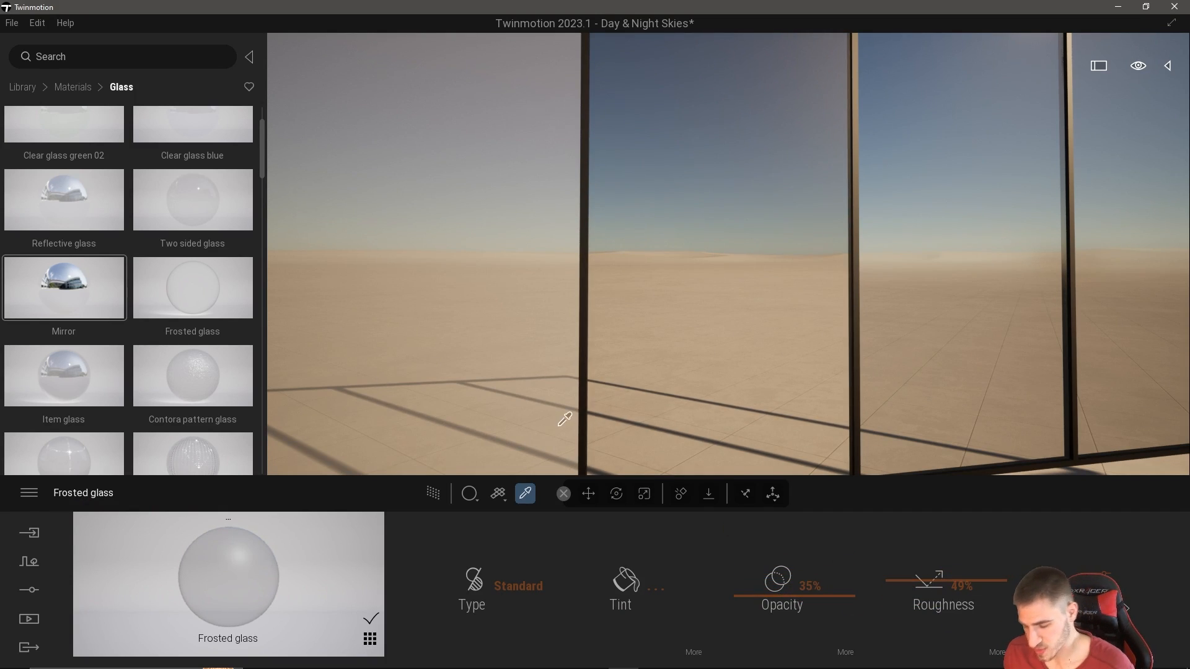
key("w")
right_click_drag(559, 426, 579, 341)
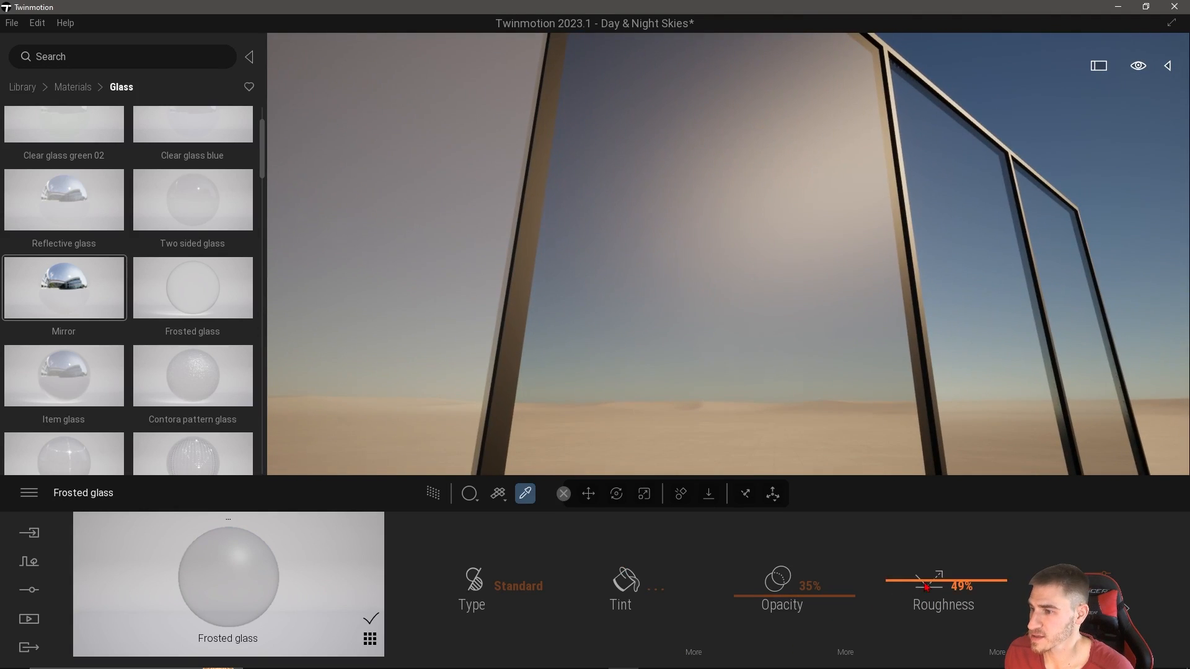
left_click_drag(927, 587, 919, 563)
left_click_drag(767, 608, 786, 570)
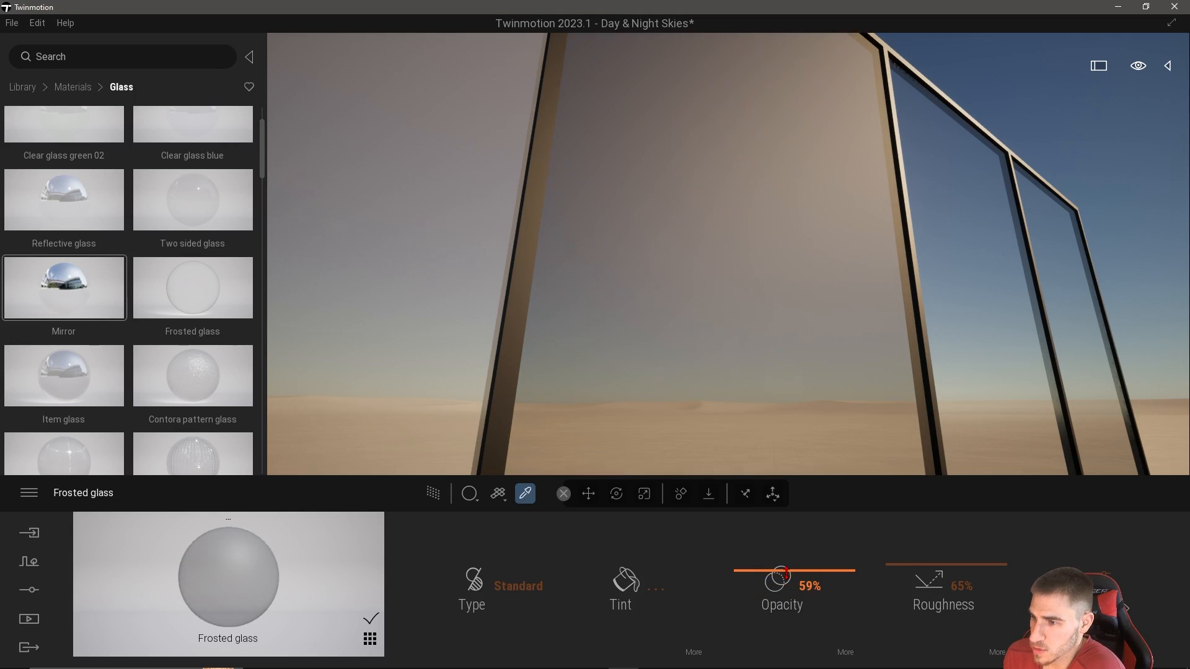
Apply Digital pattern glass to the sixth pane and view the pane up close.
right_click_drag(772, 421, 732, 378)
scroll(732, 378, "down", 5)
scroll(124, 292, "down", 3)
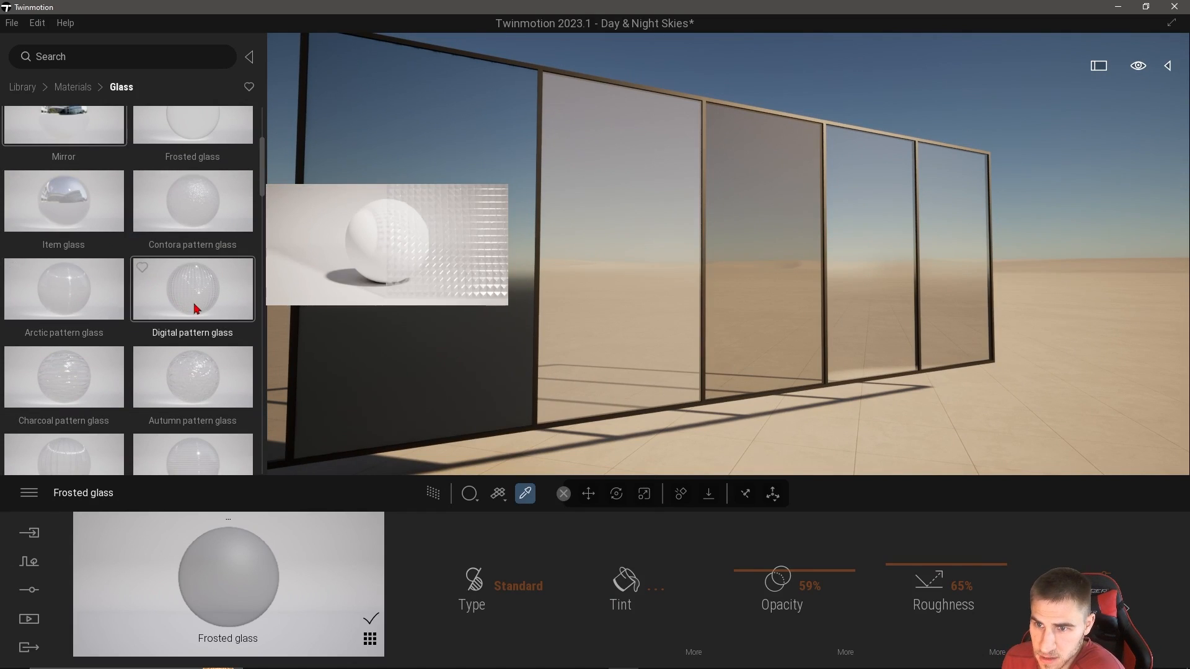
left_click_drag(540, 304, 865, 304)
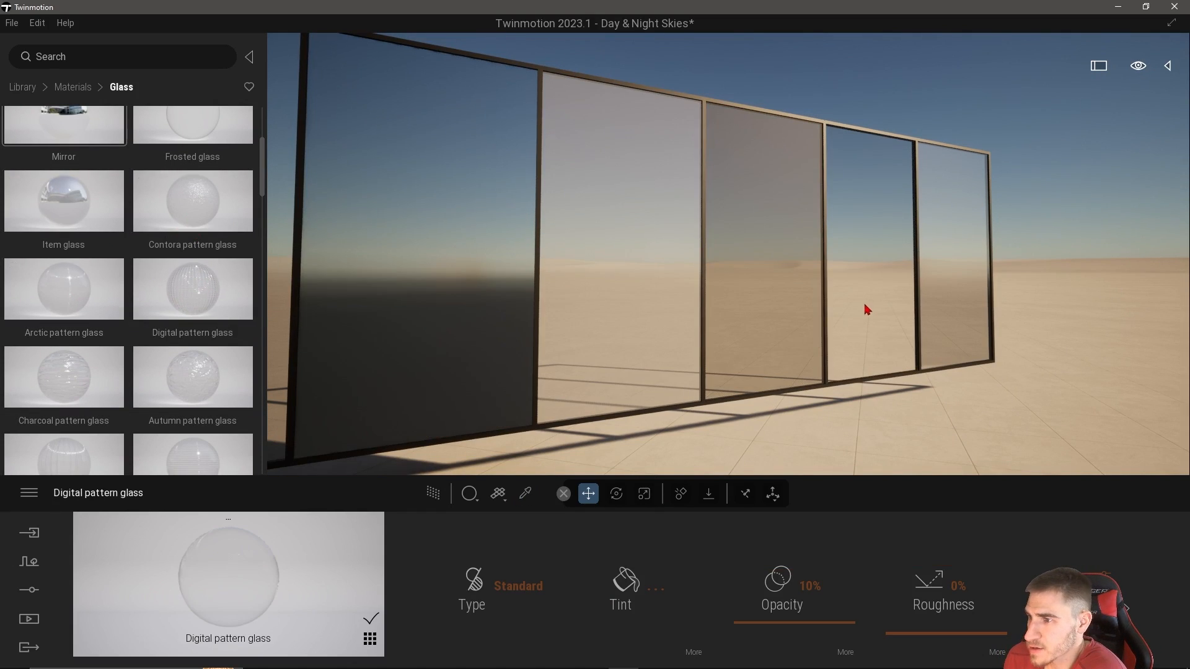
key("w")
key("d")
key("a")
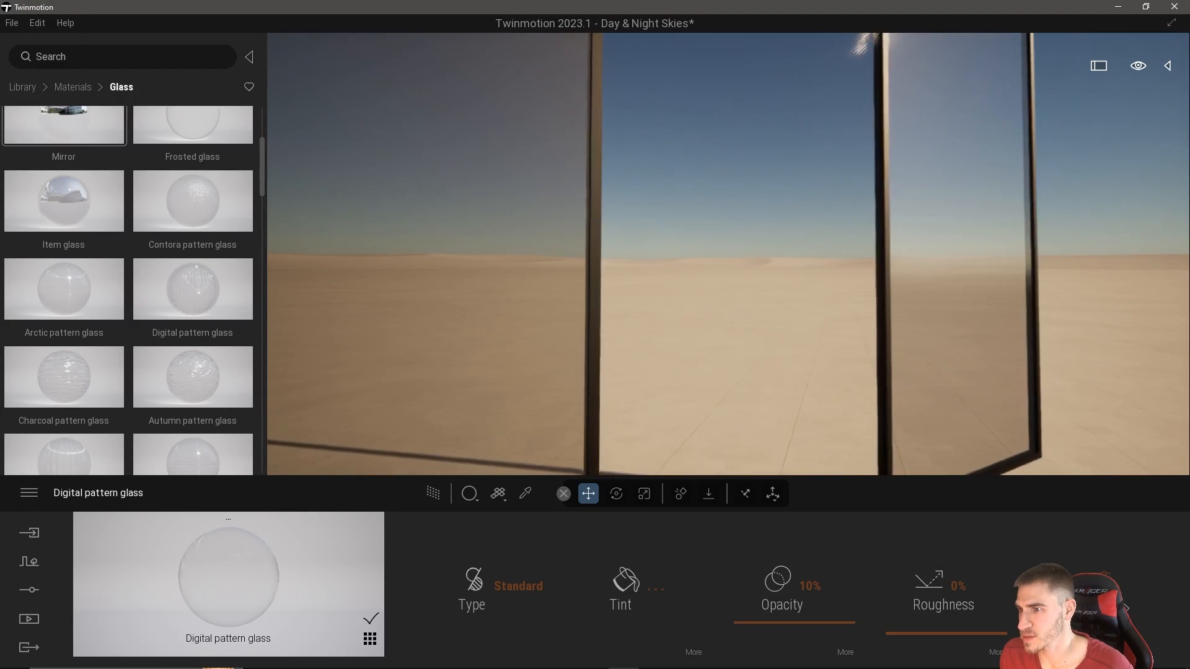
right_click_drag(808, 409, 821, 369)
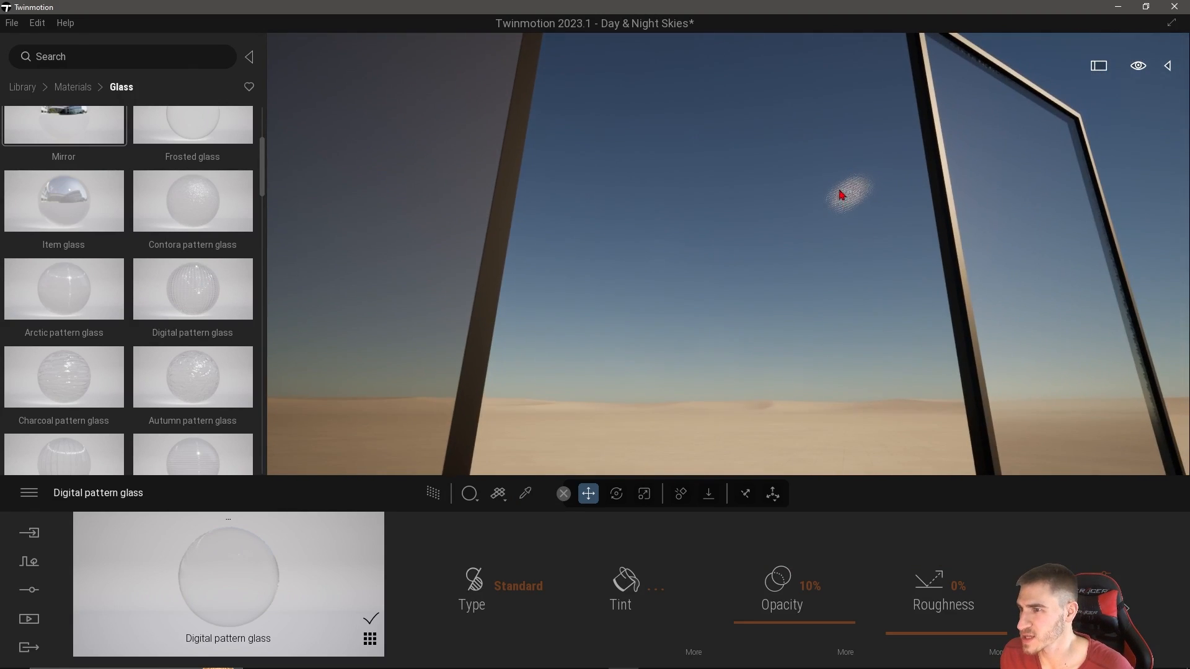
Set the Digital pattern glass scale to 10.00, normal to 100% and metalness to 100%.
left_click(1095, 596)
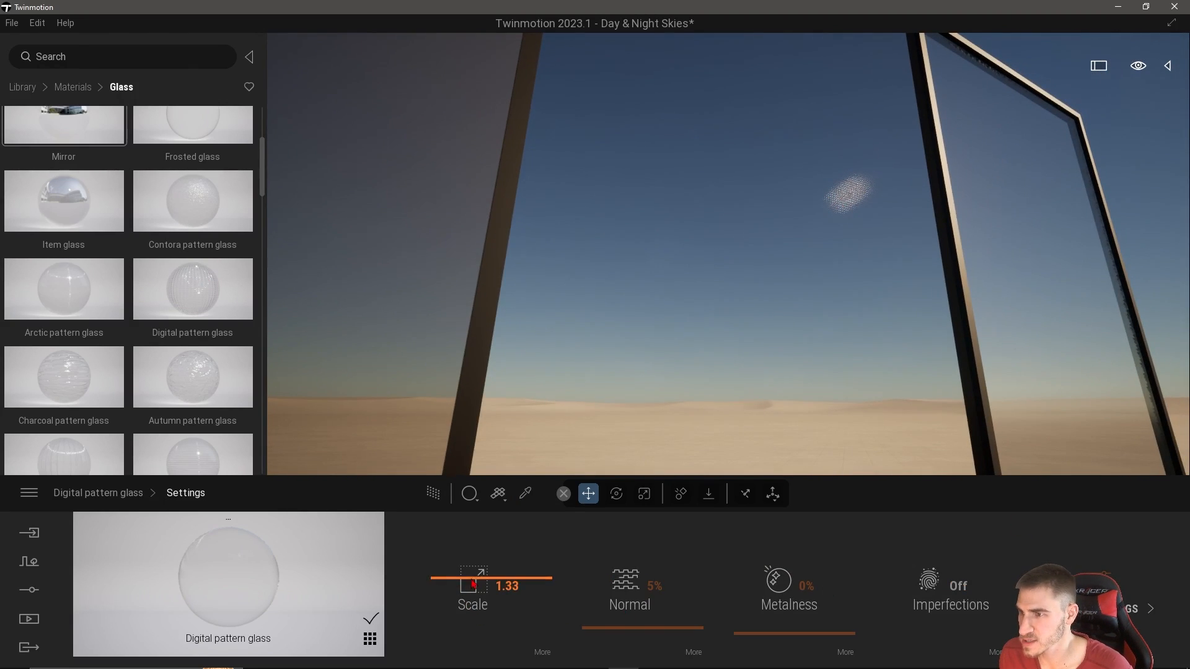
left_click_drag(473, 583, 479, 515)
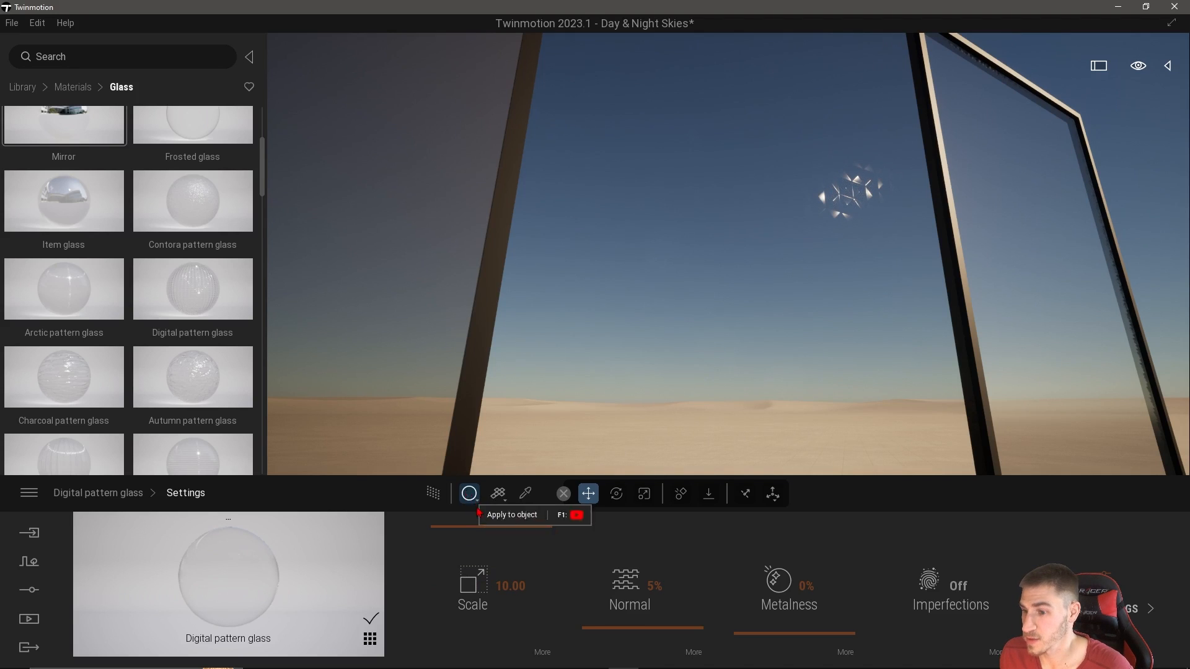
left_click_drag(627, 592, 643, 492)
right_click_drag(621, 436, 635, 453)
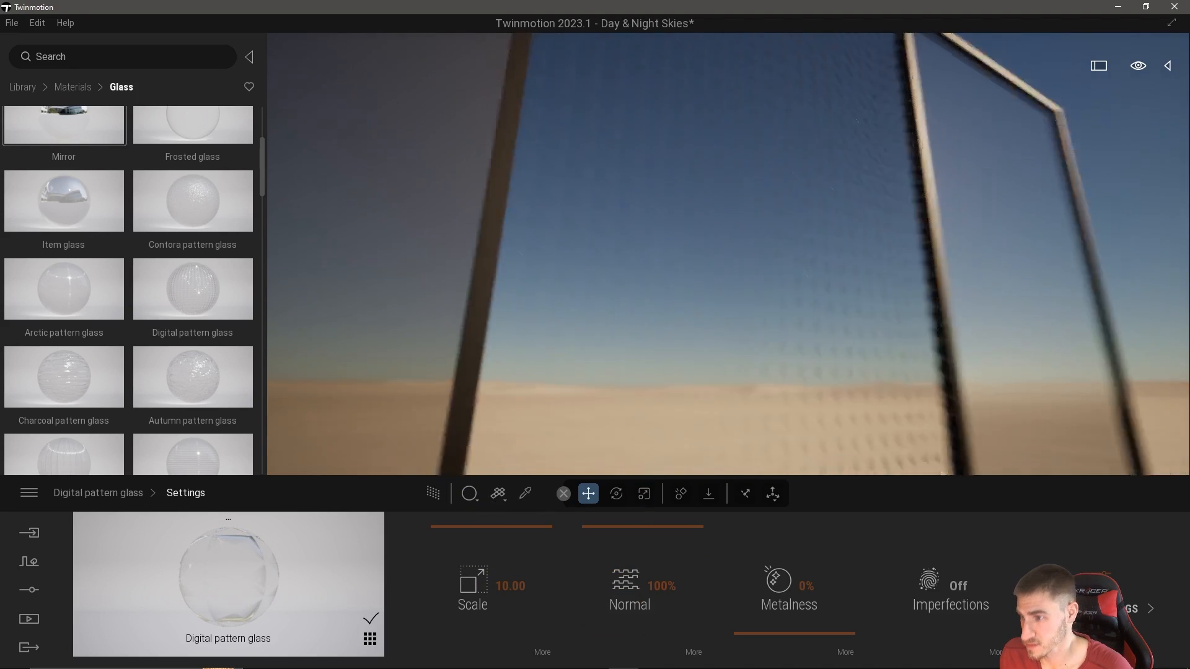
right_click_drag(610, 366, 603, 393)
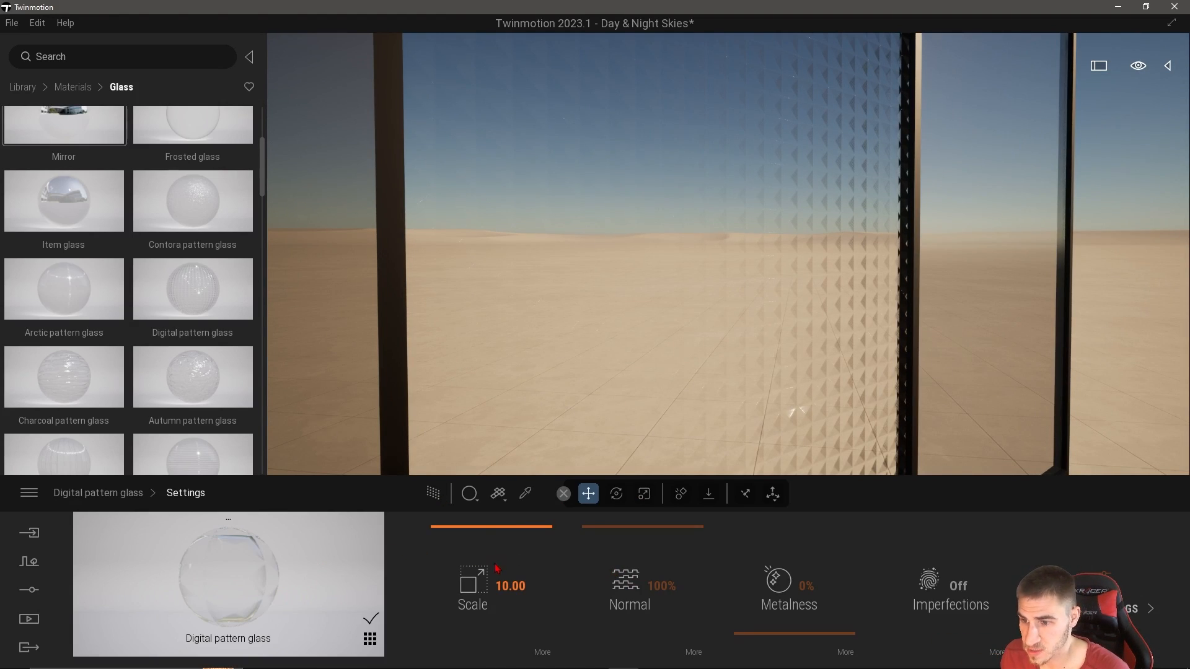
left_click_drag(804, 605, 904, 557)
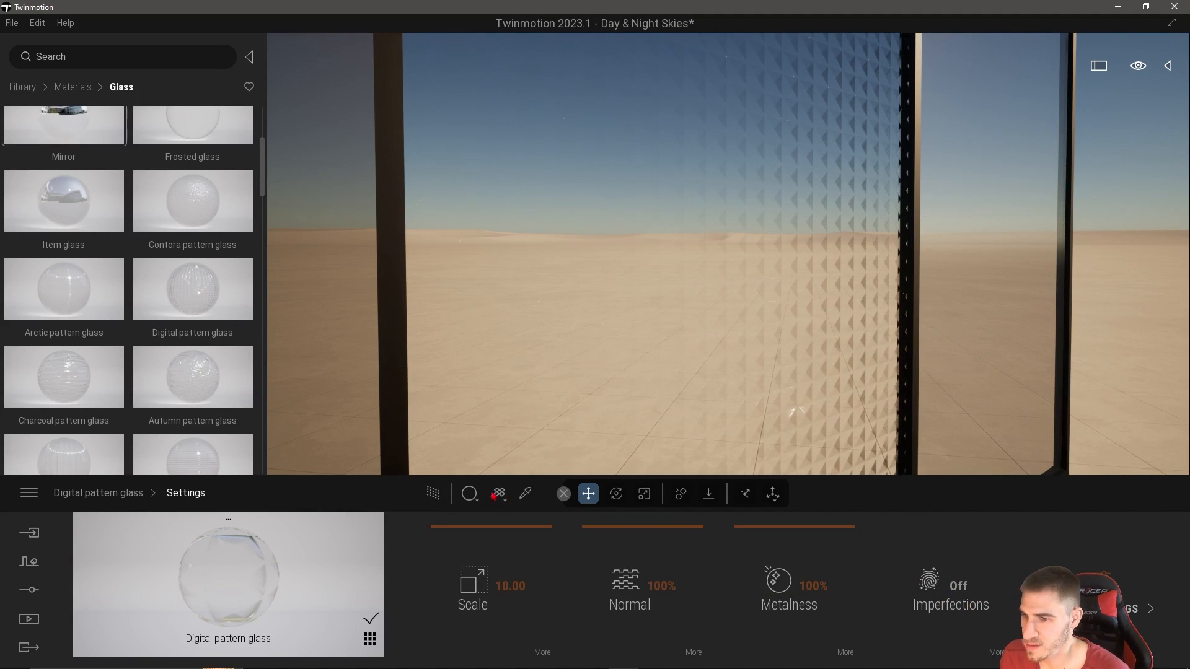
Set the Digital pattern glass opacity to 52%, keep roughness at 0%, and view the pane from farther away.
left_click(123, 498)
left_click_drag(766, 622, 798, 550)
right_click_drag(790, 372, 731, 352)
left_click_drag(779, 567, 782, 579)
left_click_drag(948, 634, 947, 665)
key("s")
key("d")
right_click_drag(774, 401, 712, 369)
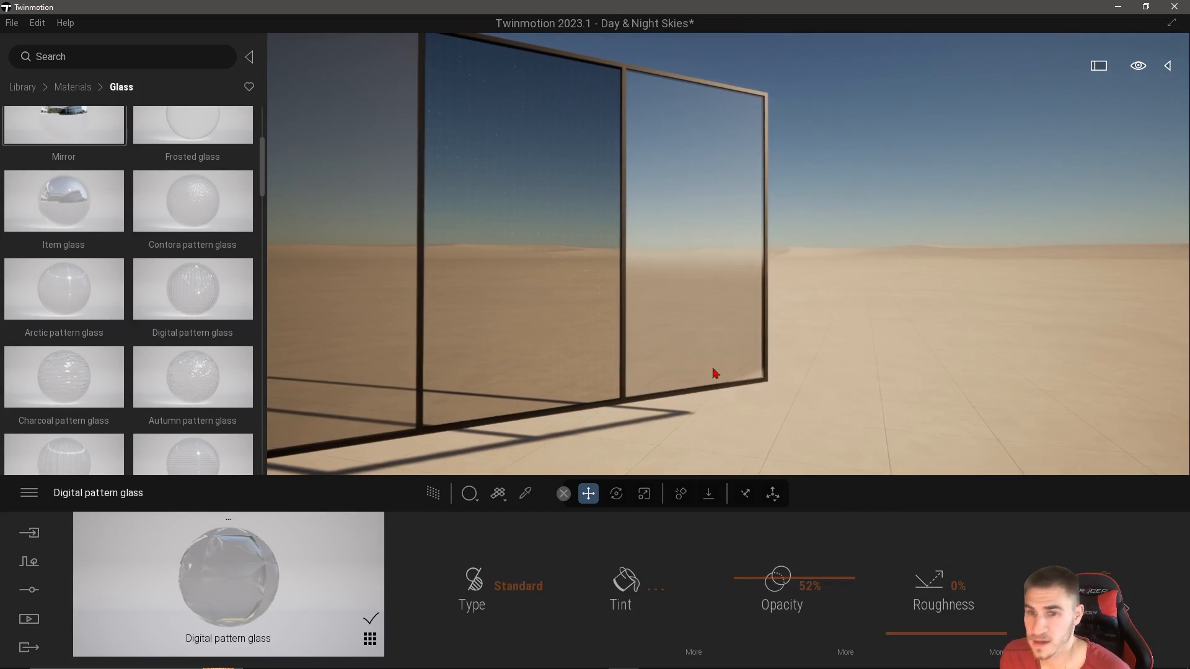
Apply the Square blackout 33% glass to the seventh pane and view its pattern up close.
scroll(136, 320, "down", 1)
scroll(80, 407, "down", 3)
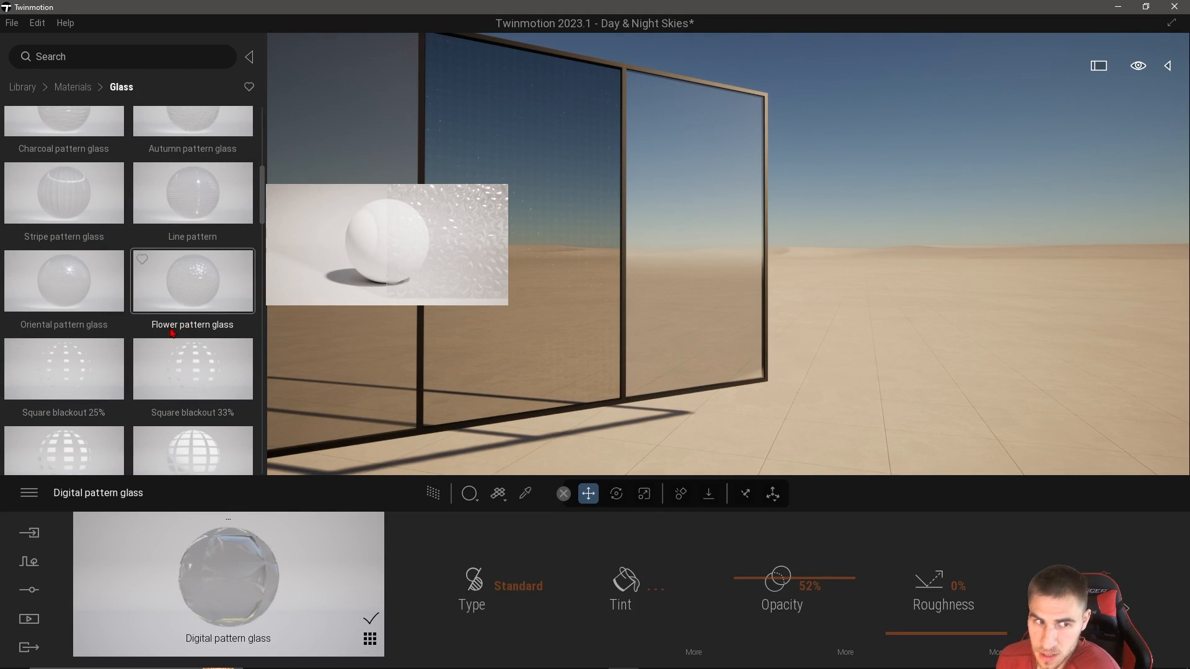
right_click_drag(739, 468, 703, 423)
key("w")
key("a")
key("s")
key("d")
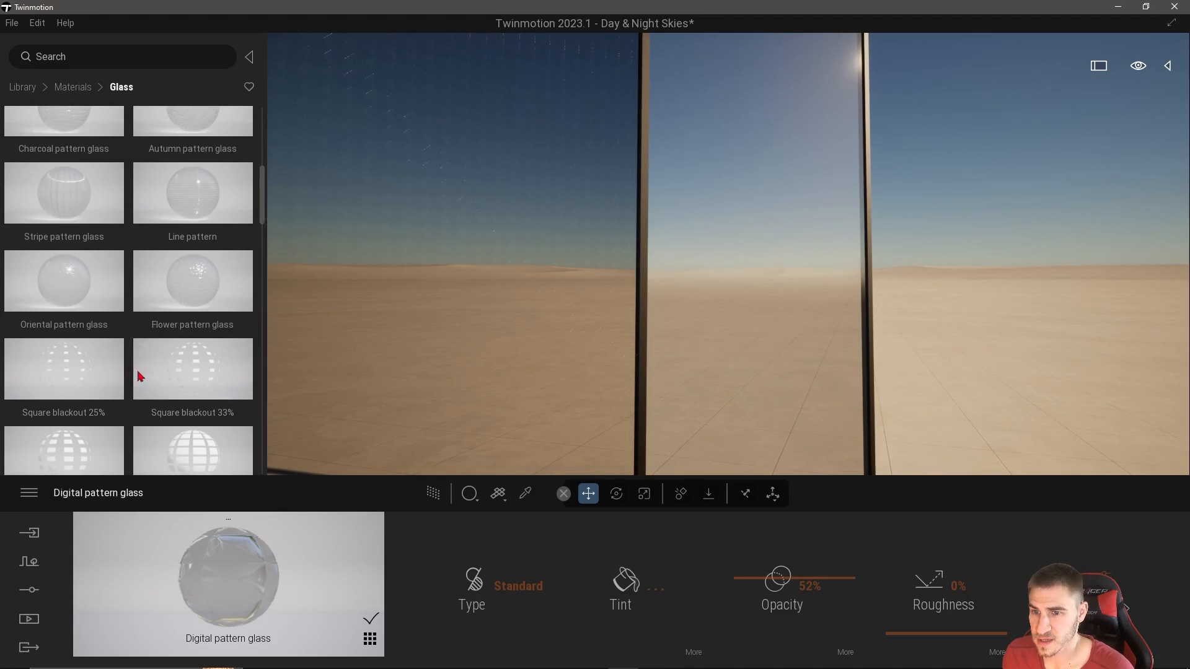
left_click_drag(138, 375, 812, 368)
key("w")
right_click_drag(758, 399, 800, 335)
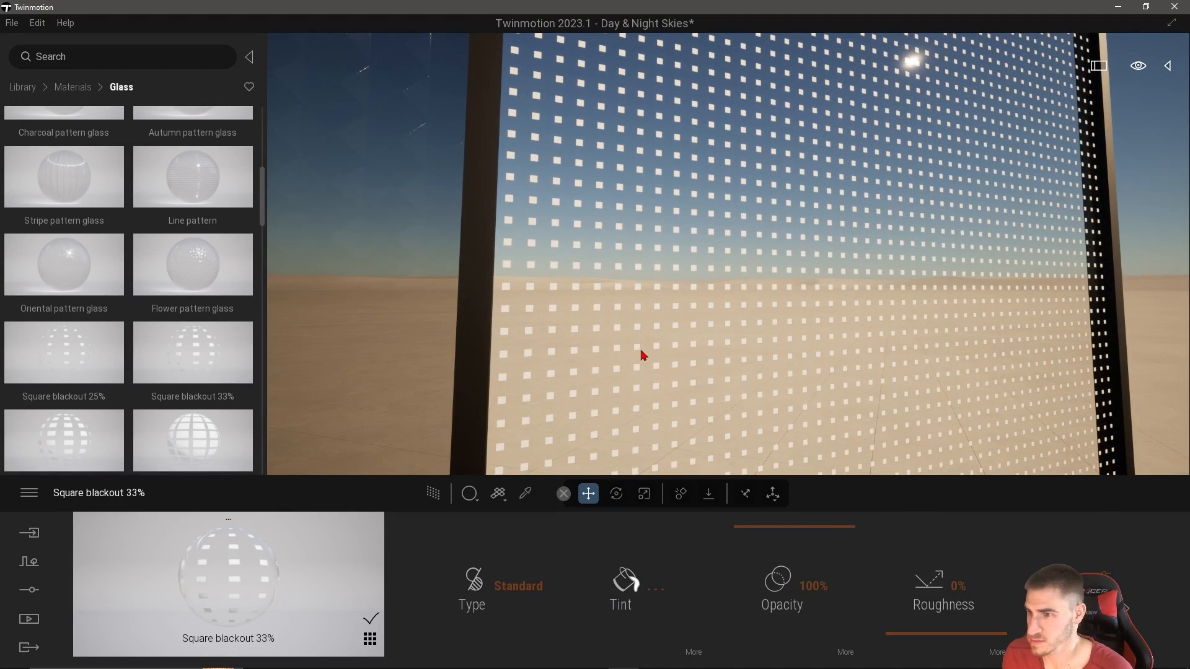
right_click_drag(641, 350, 666, 380)
key("w")
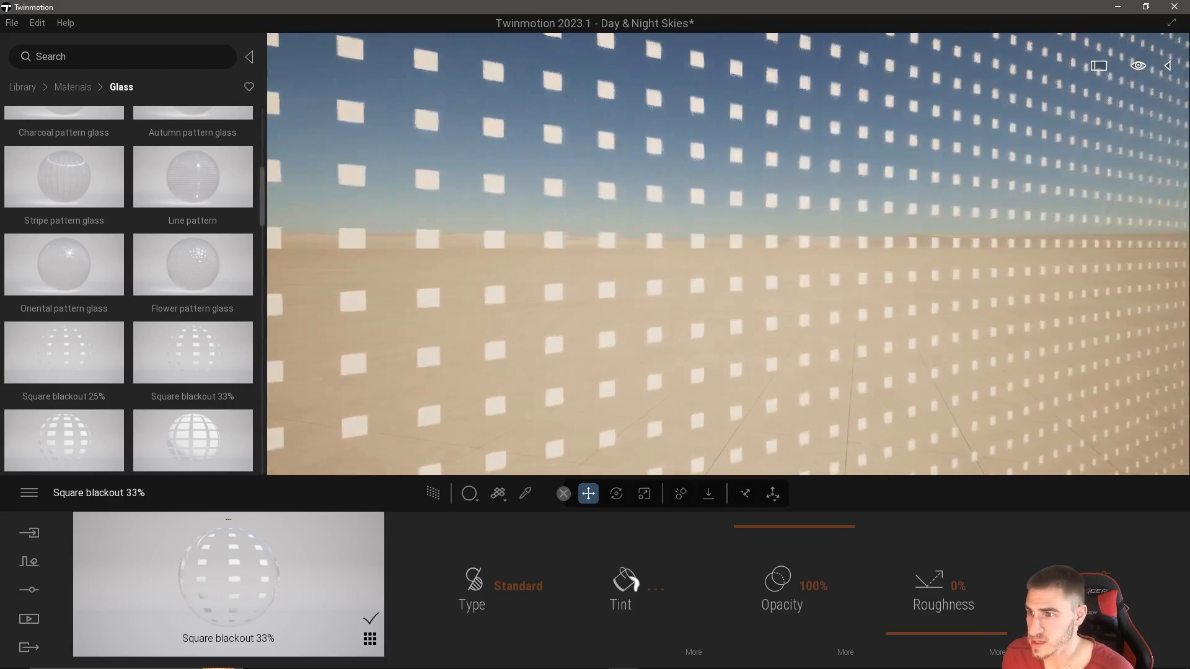
scroll(644, 409, "down", 5)
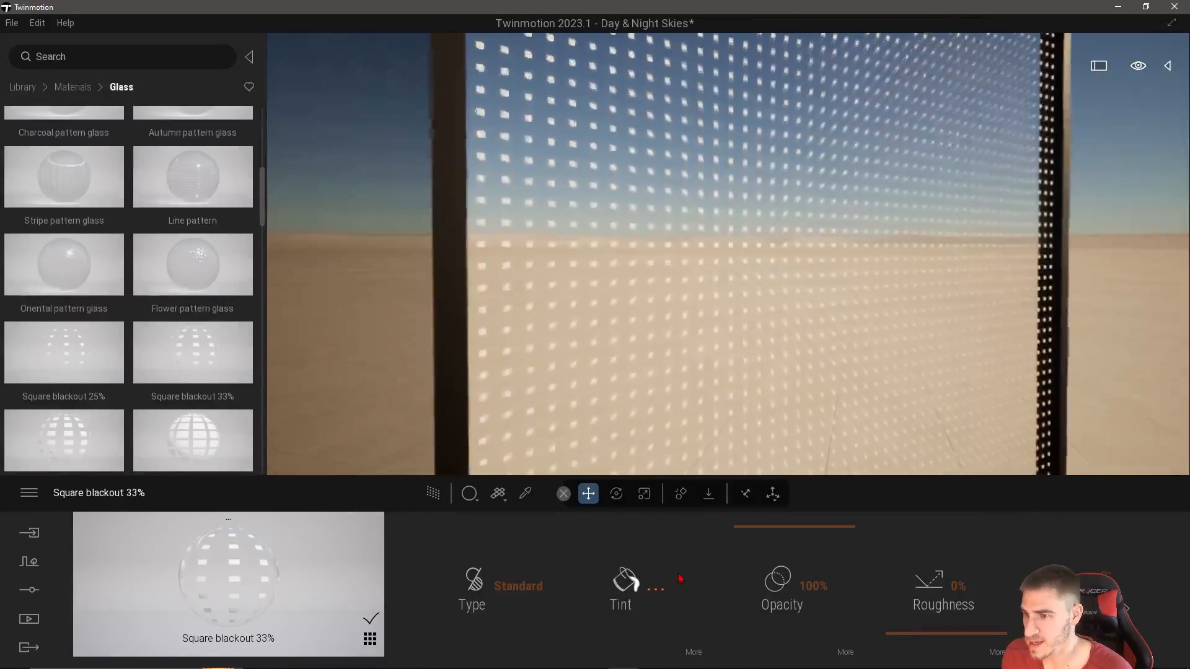
Tint the squares of the Square blackout 33% glass a darker blue after trying red.
left_click(625, 583)
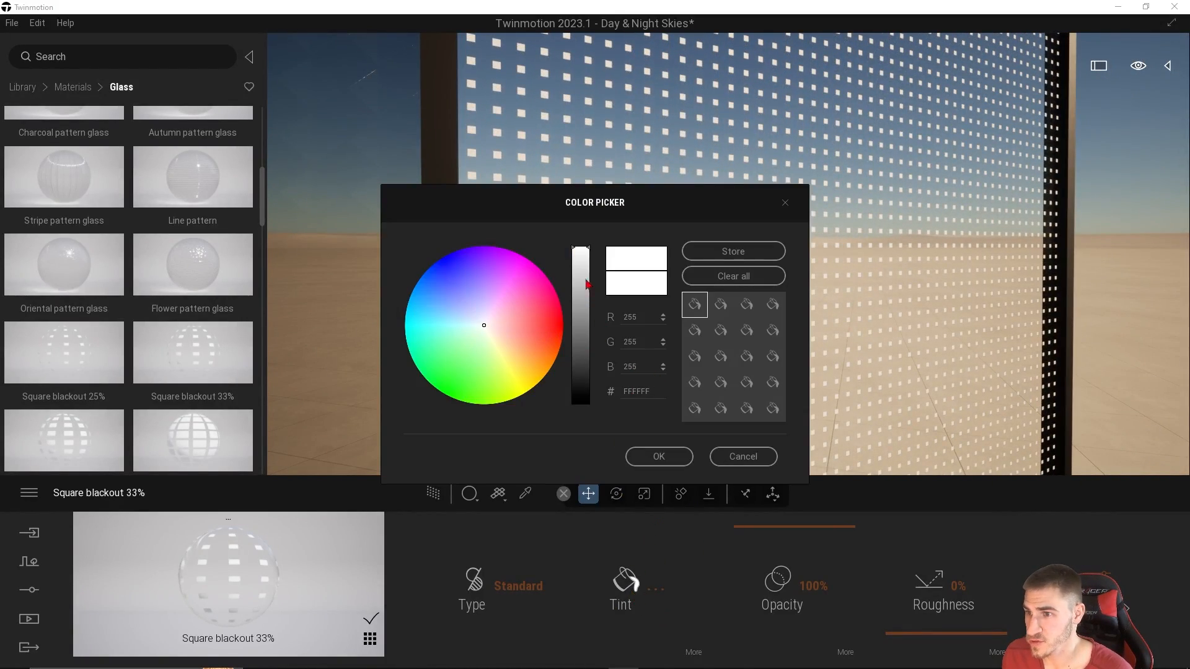
left_click_drag(541, 338, 584, 334)
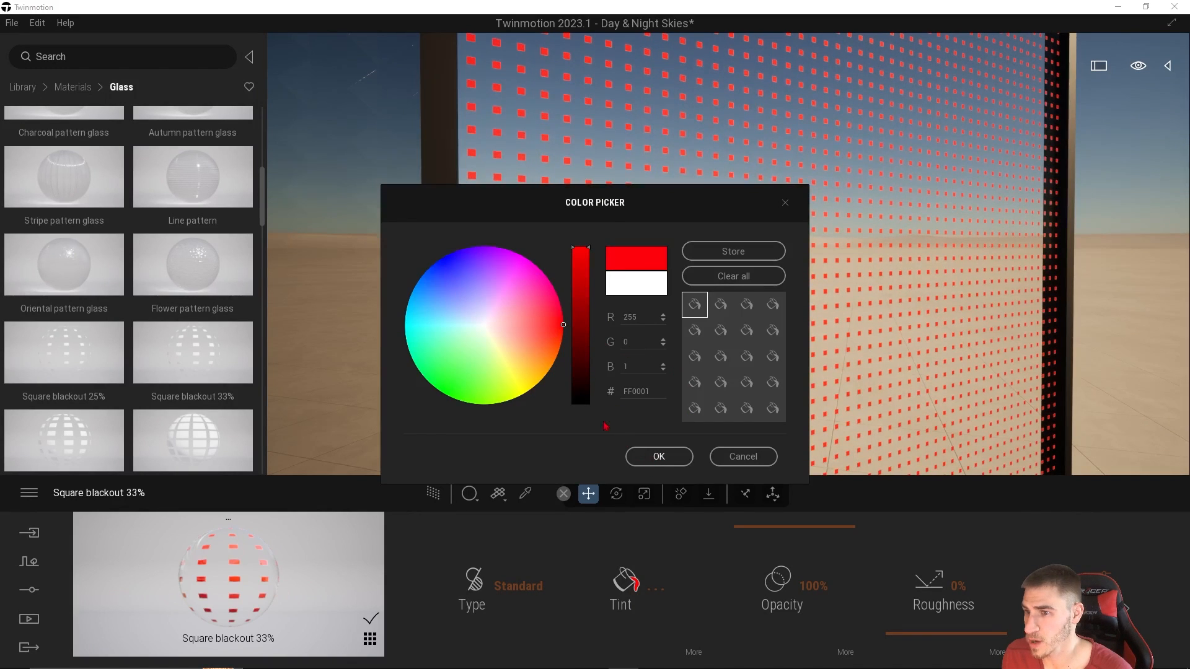
mouse_move(474, 262)
left_mouse_down()
mouse_move(436, 261)
mouse_move(463, 293)
mouse_move(454, 298)
left_mouse_up()
left_click(581, 291)
left_click(663, 453)
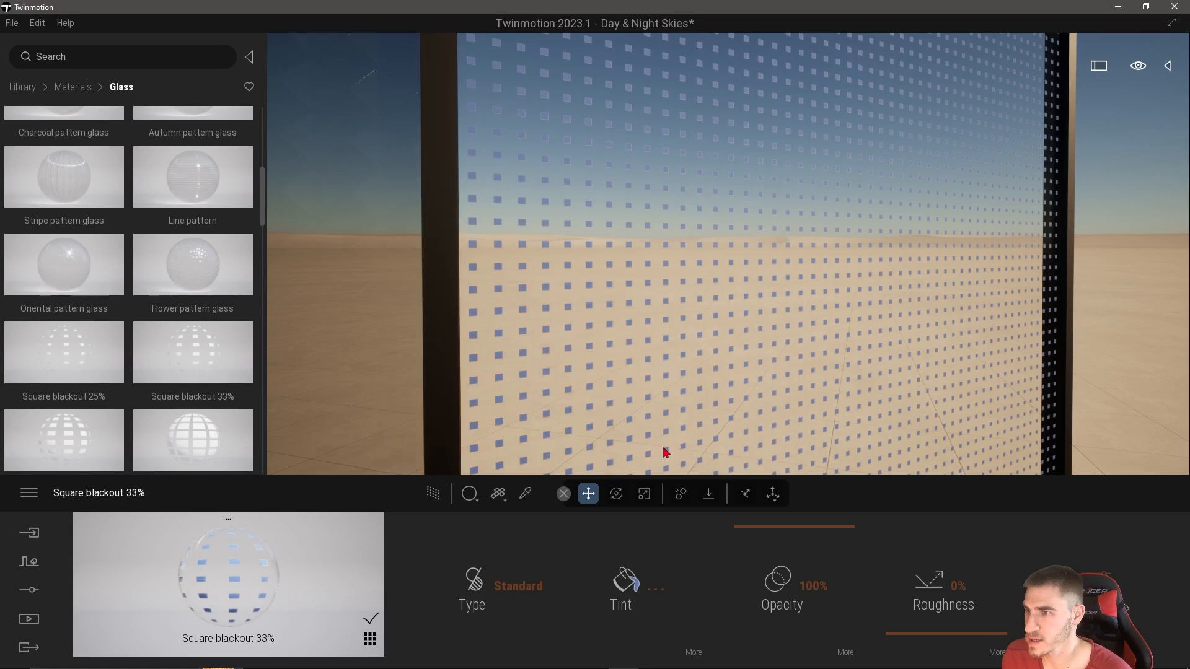
scroll(635, 338, "up", 3)
scroll(664, 289, "down", 3)
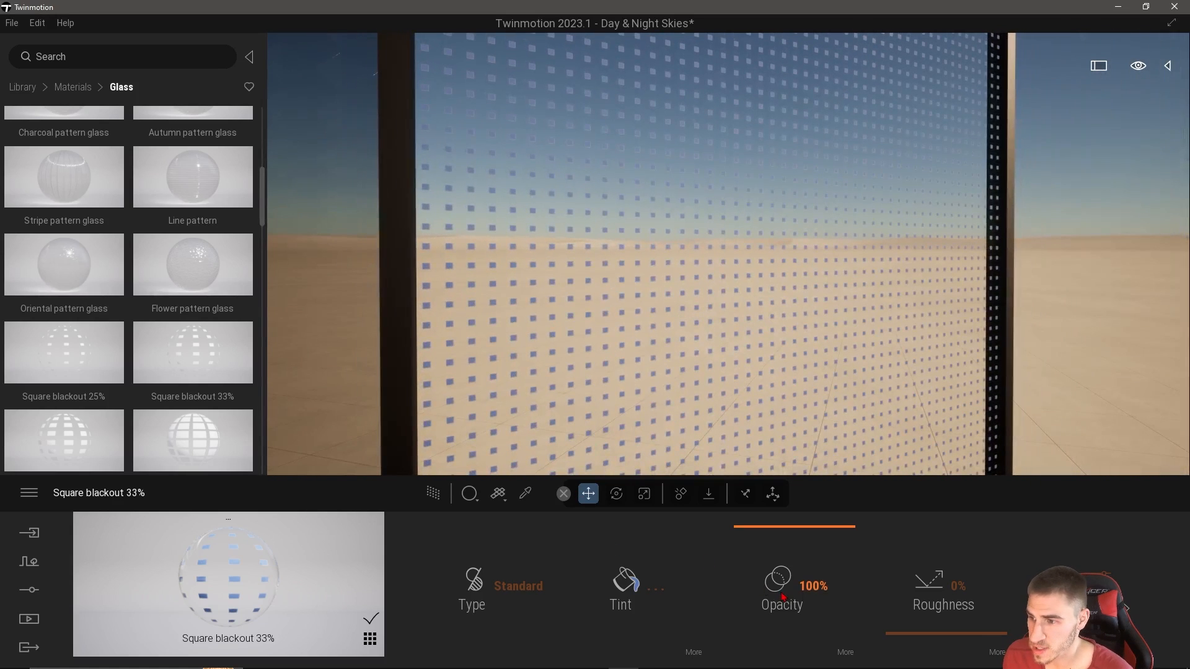
Set the Square blackout 33% pattern scale to 1.22 and view the pane from near and far.
left_click(1094, 602)
mouse_move(474, 581)
left_mouse_down()
mouse_move(481, 524)
mouse_move(483, 620)
mouse_move(486, 553)
mouse_move(507, 538)
mouse_move(482, 576)
mouse_move(482, 560)
left_mouse_up()
scroll(646, 292, "up", 5)
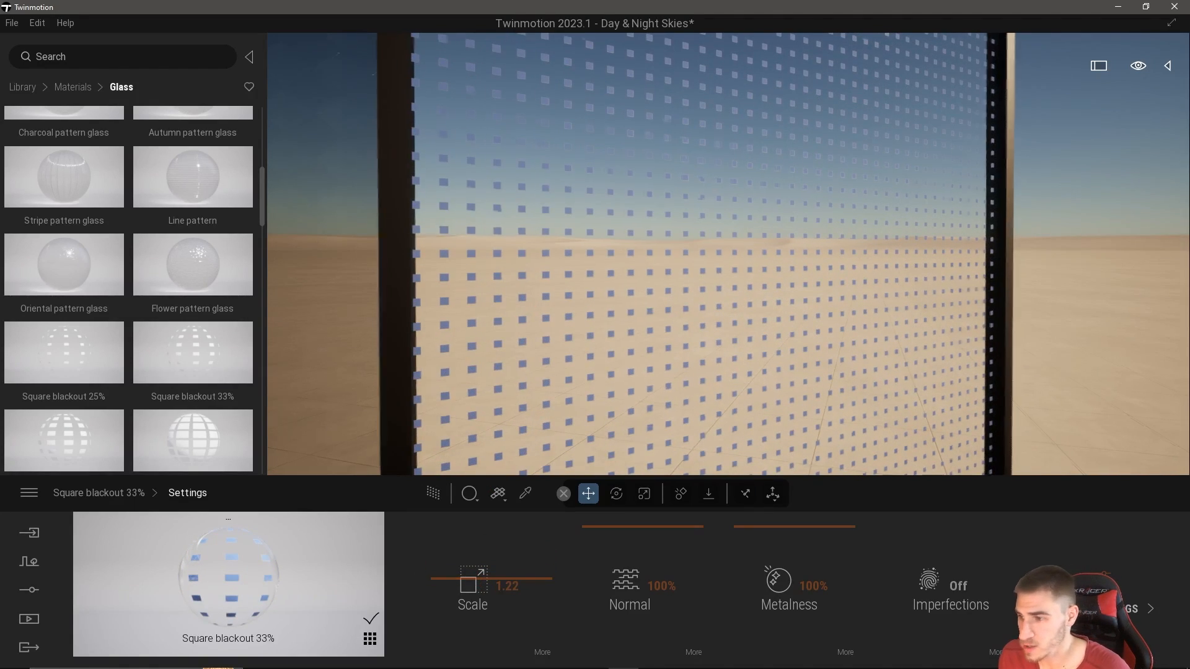
scroll(646, 292, "down", 6)
scroll(646, 292, "up", 5)
scroll(637, 313, "down", 6)
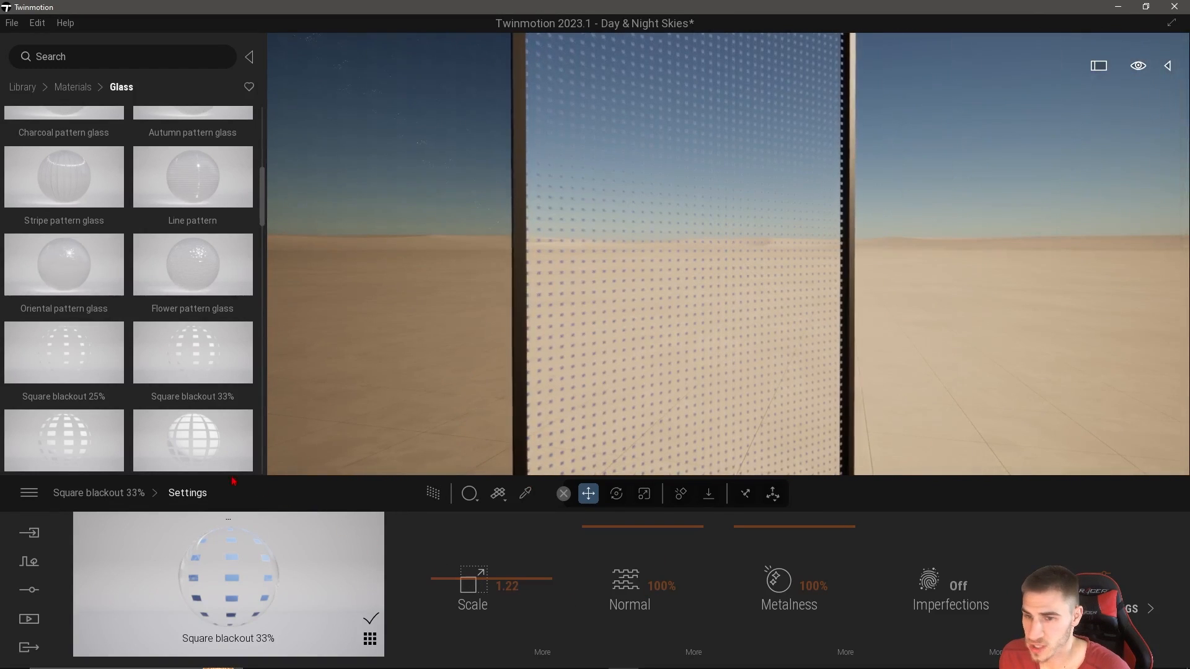
Try an opacity of 39% on the Square blackout 33% glass, compare the panes, and restore it to 100%.
left_click(120, 493)
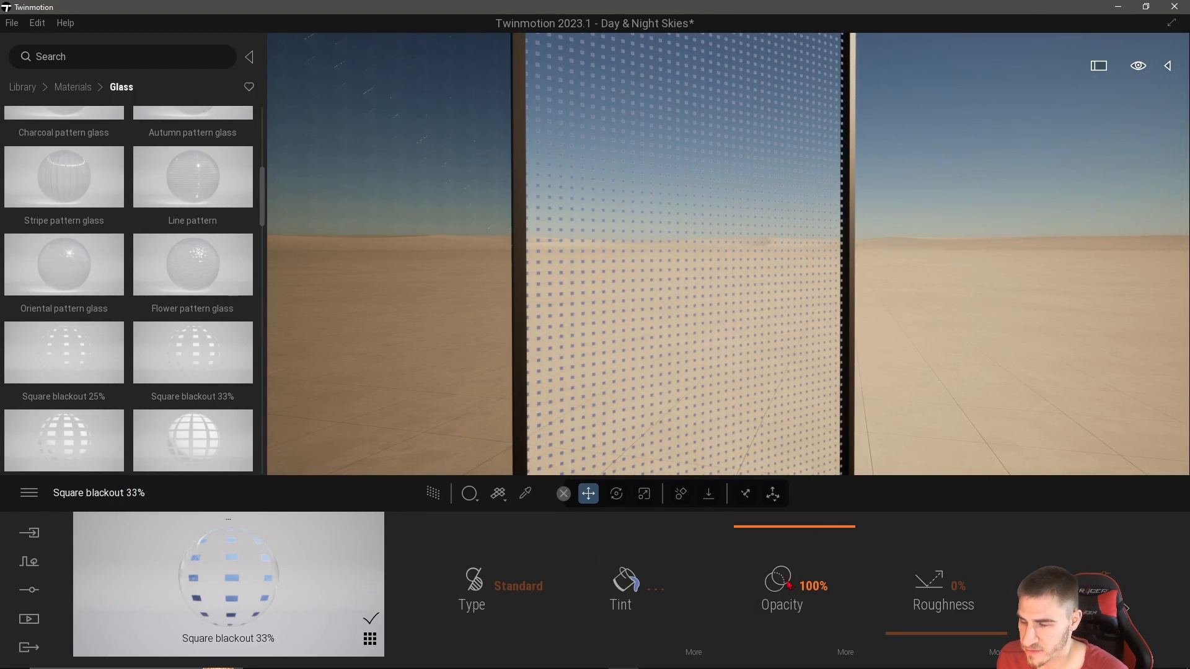
scroll(552, 424, "up", 3)
left_click_drag(796, 528, 796, 593)
key("a")
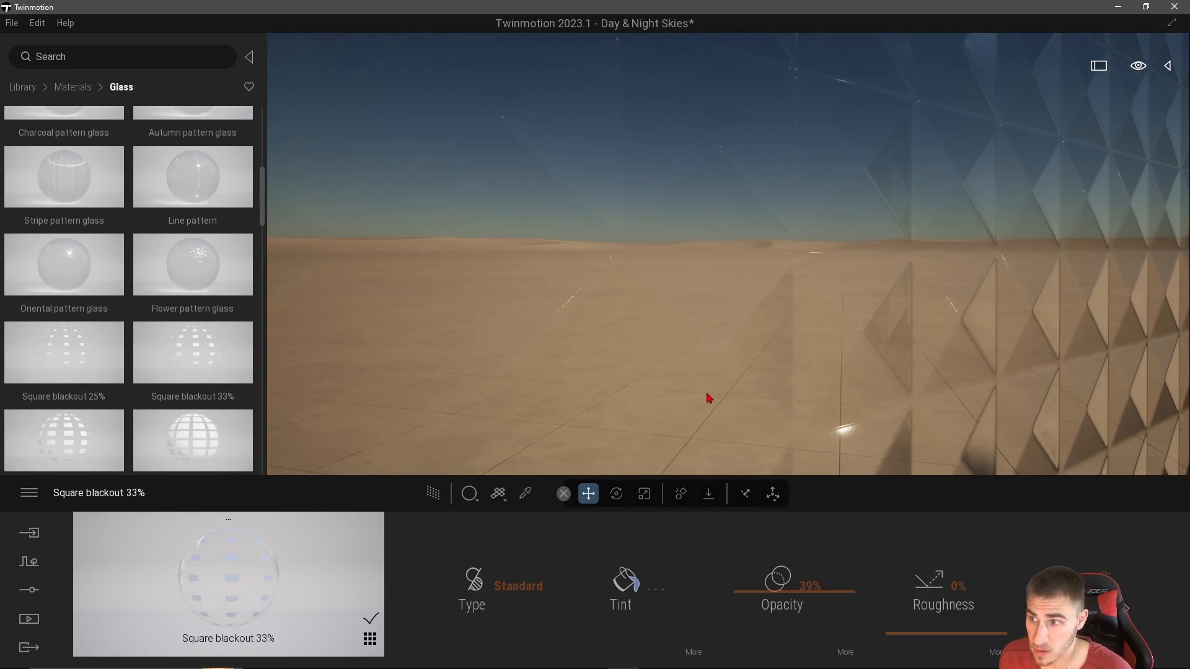
right_click_drag(708, 396, 717, 401)
key("d")
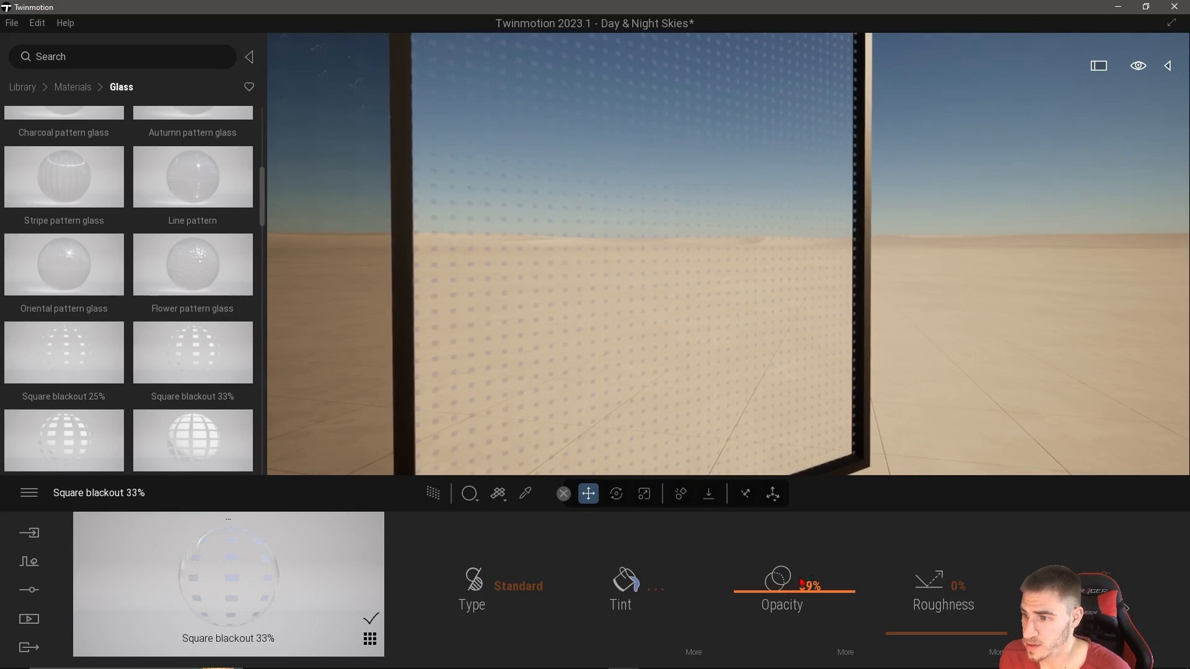
left_click_drag(789, 593, 788, 513)
Turn off the opacity mask of the Square blackout 33% glass, inspect the pane, and turn the mask back on.
left_click(847, 649)
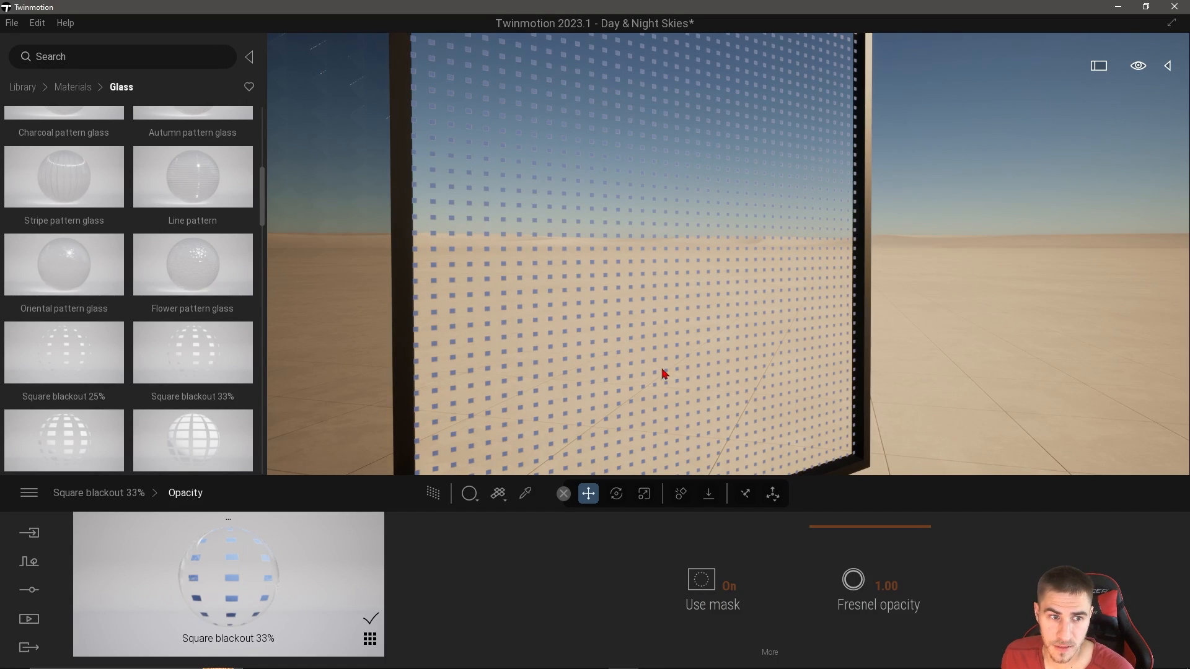
left_click(735, 579)
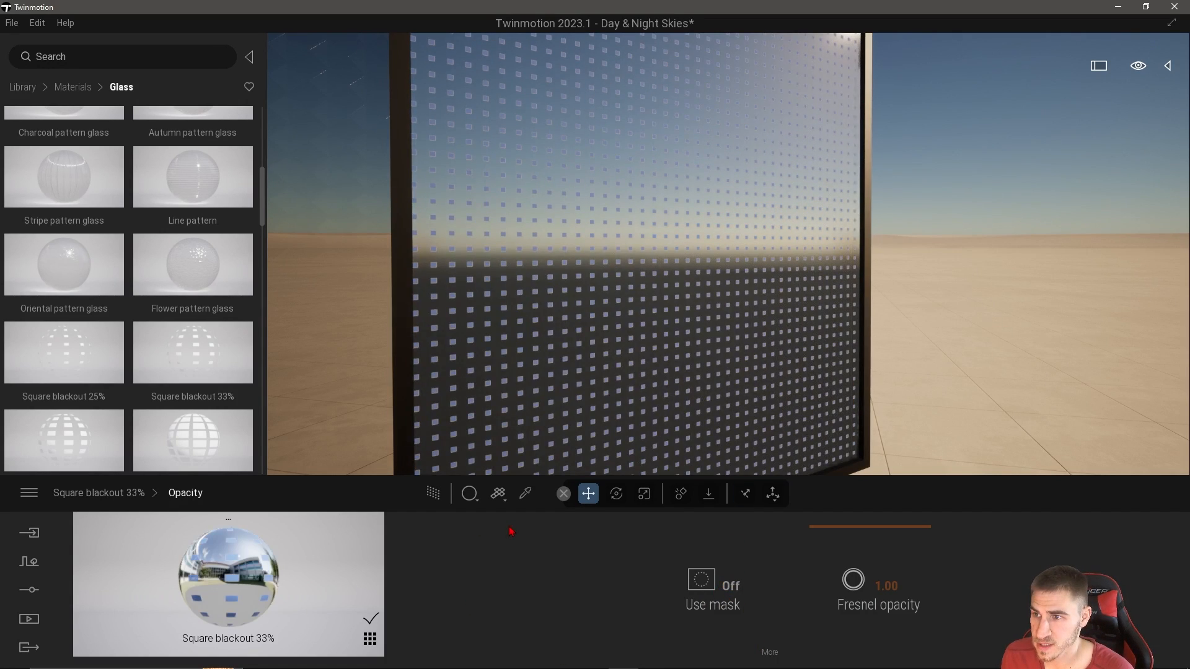
right_click_drag(560, 391, 502, 386)
scroll(561, 390, "up", 1)
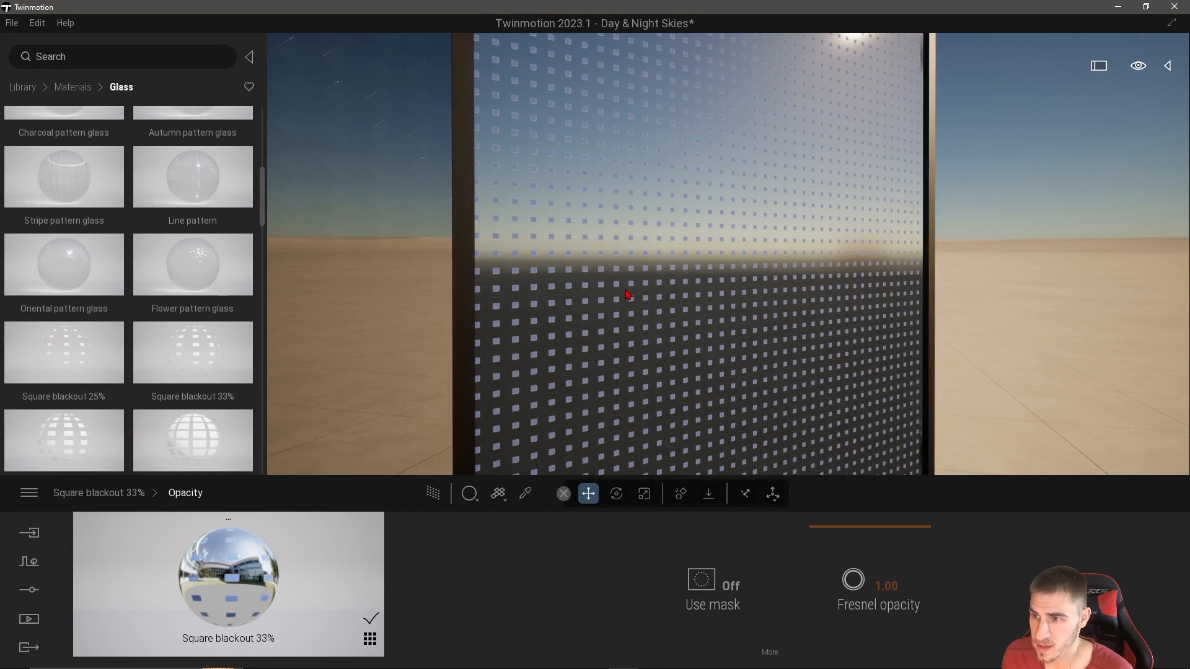
key("a")
key("s")
right_click_drag(733, 354, 651, 332)
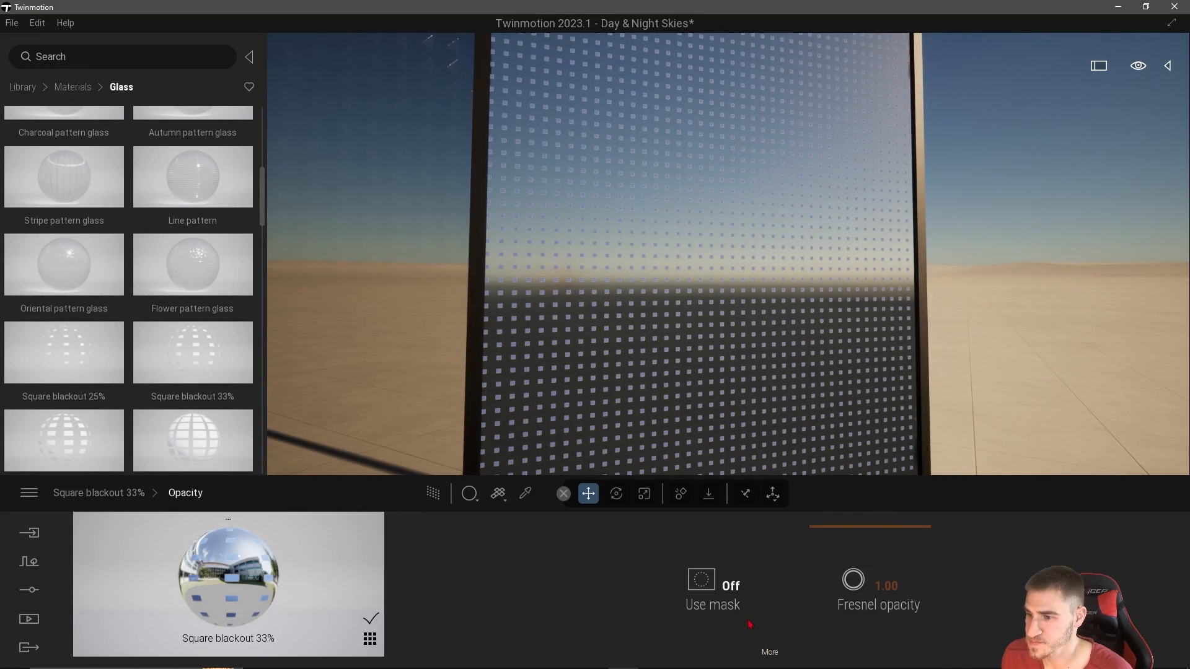
left_click(701, 580)
Invert the opacity mask of the Square blackout 33% glass and inspect the pane from an angle.
left_click(768, 657)
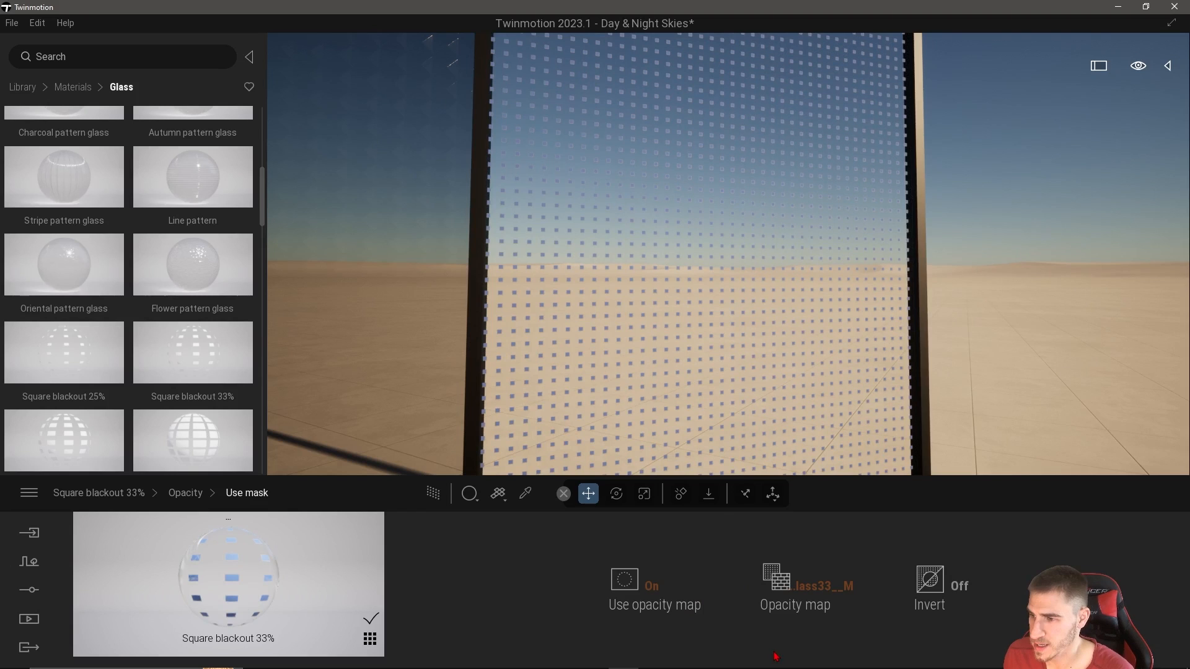
left_click(931, 590)
right_click_drag(620, 378, 446, 421)
right_click_drag(744, 335, 783, 332)
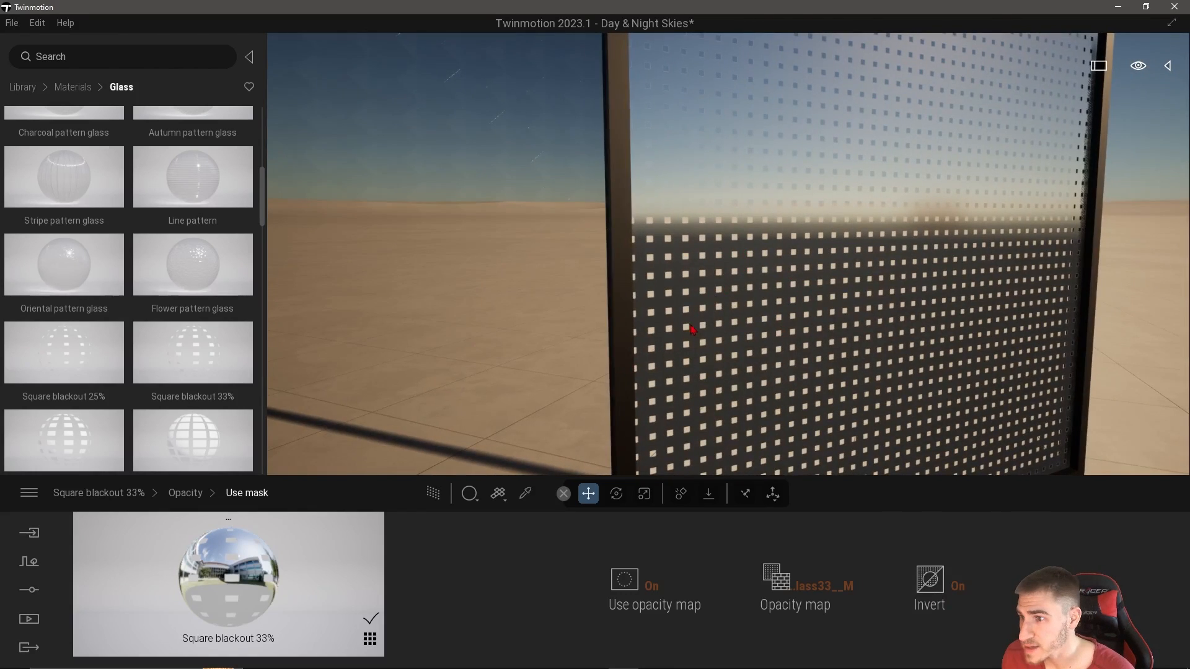
right_click_drag(695, 329, 733, 330)
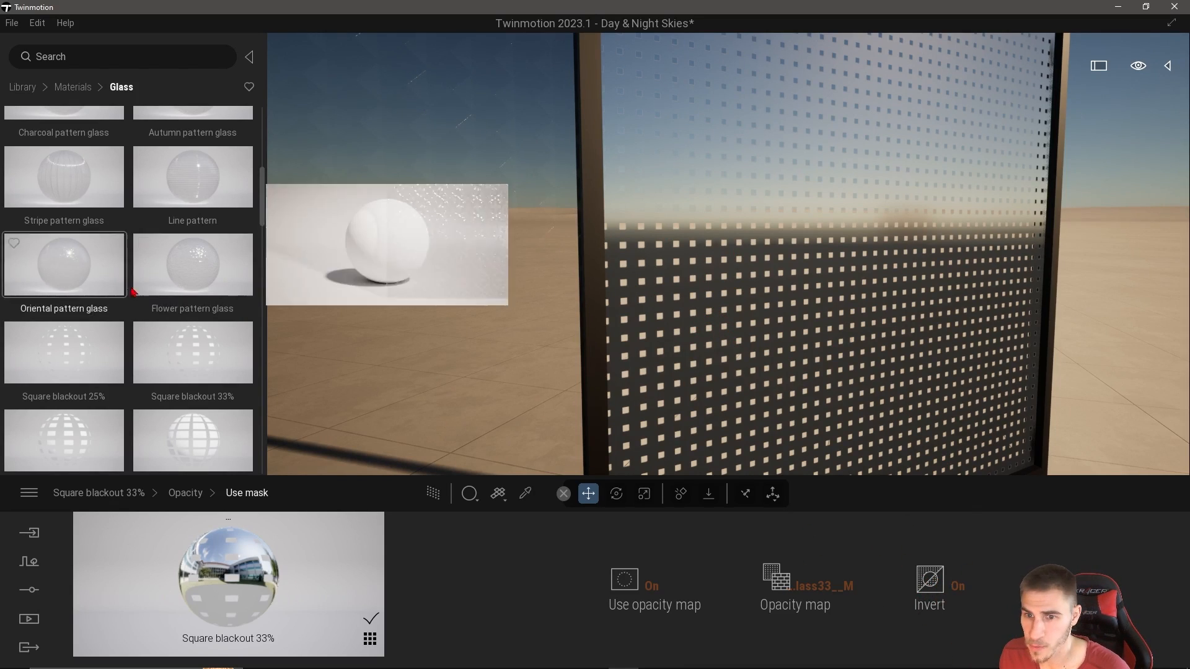
Apply the Circle blackout 75% glass to the seventh pane and set its pattern scale to 0.5.
scroll(152, 331, "down", 5)
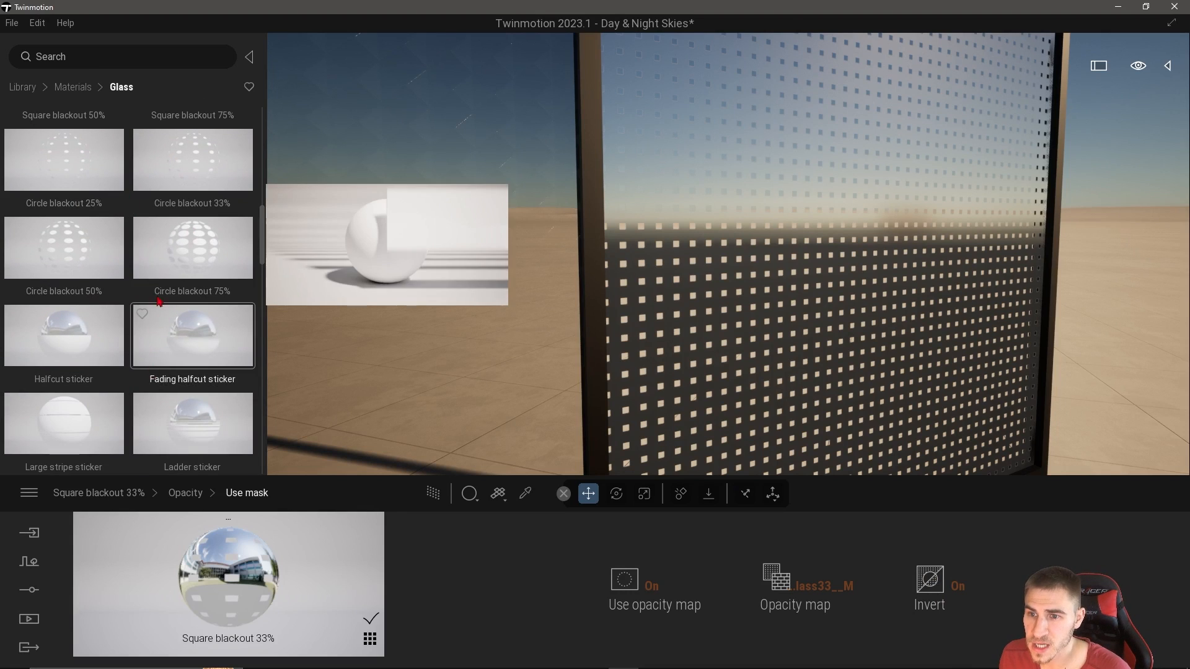
scroll(186, 310, "up", 1)
left_click_drag(218, 310, 786, 300)
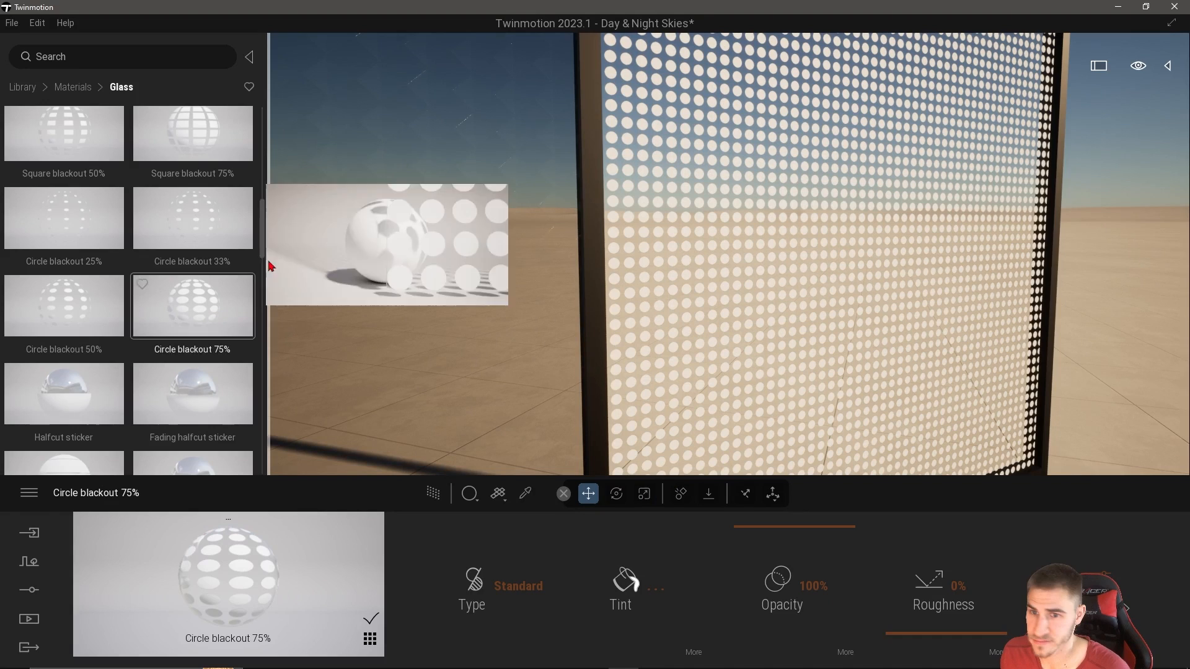
left_click(1097, 595)
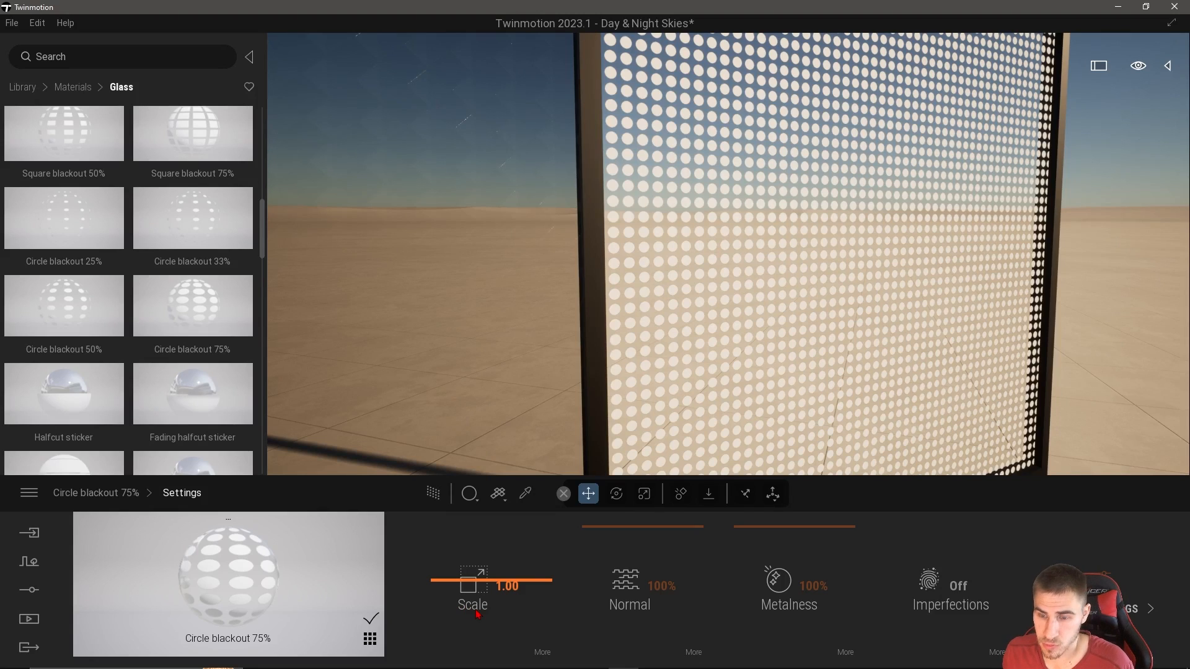
left_click_drag(472, 582, 518, 584)
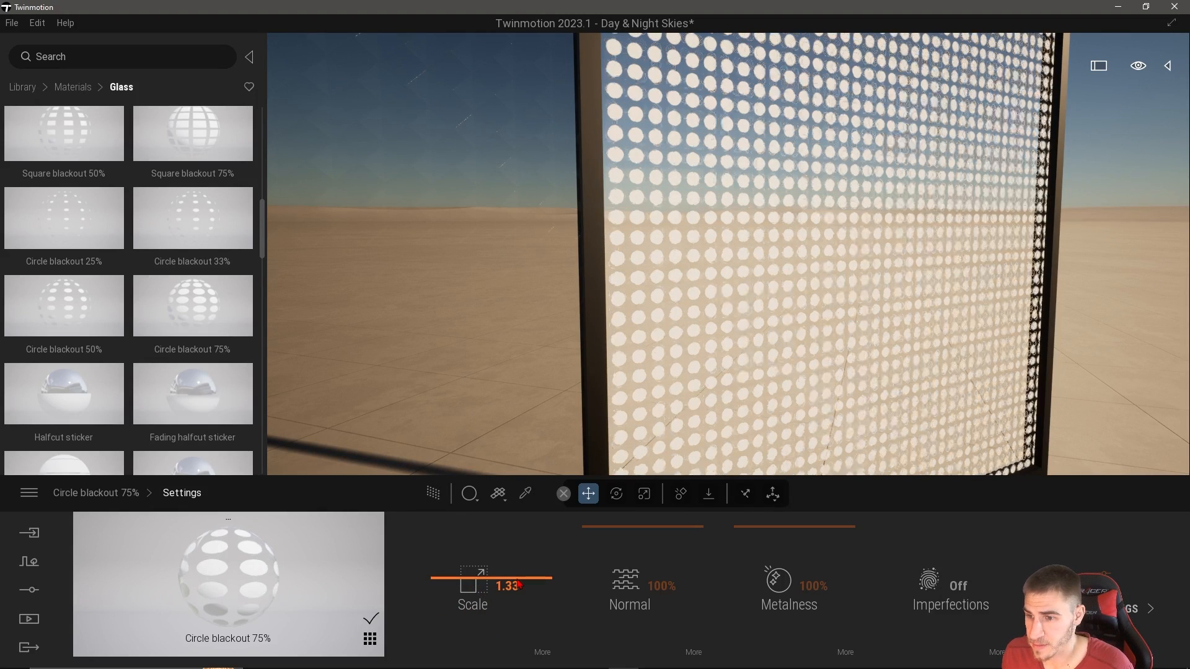
type("0.5")
key("Return")
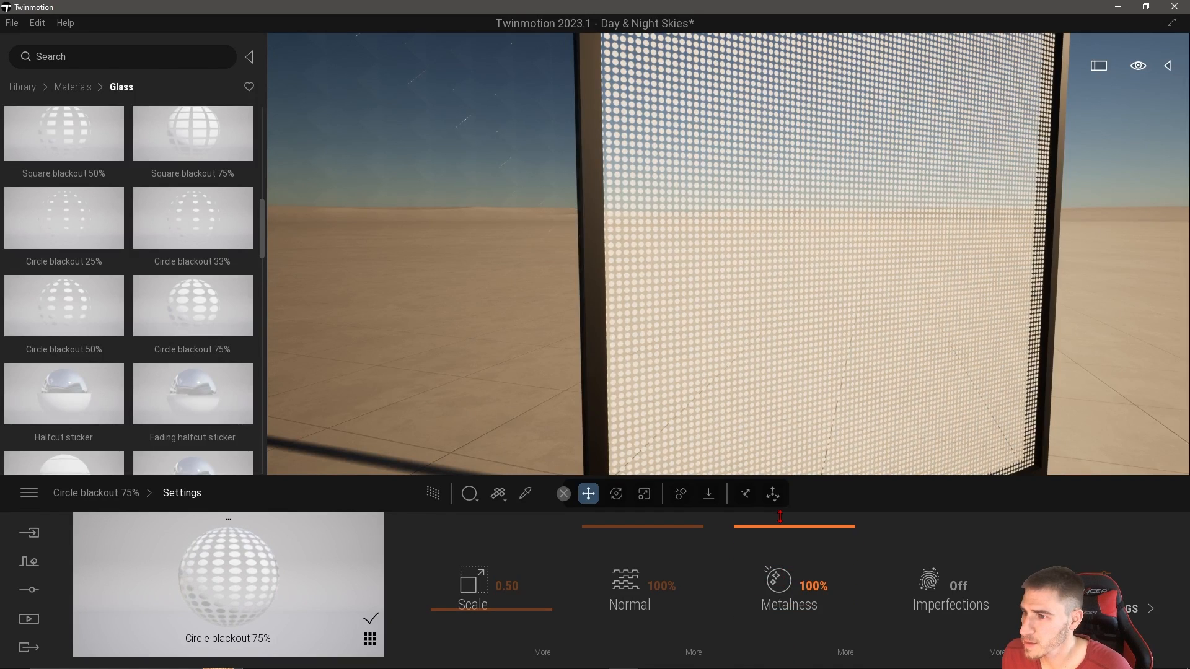
Toggle the Circle blackout 75% opacity mask off and back on, and invert the mask.
left_click(123, 494)
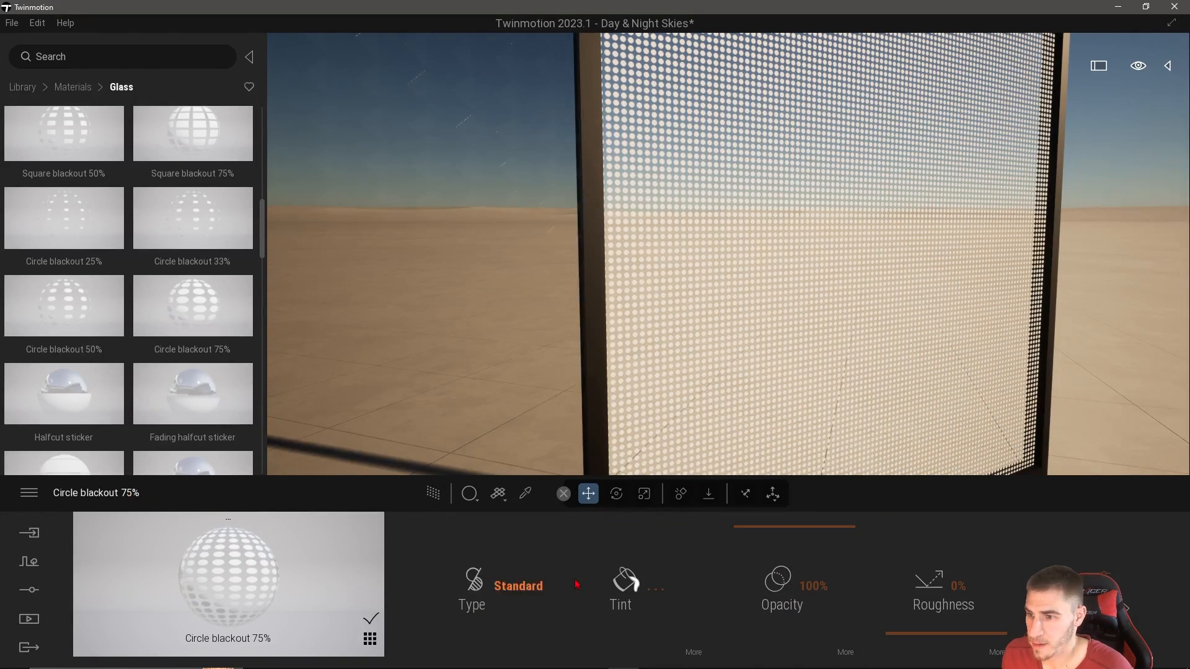
left_click(845, 652)
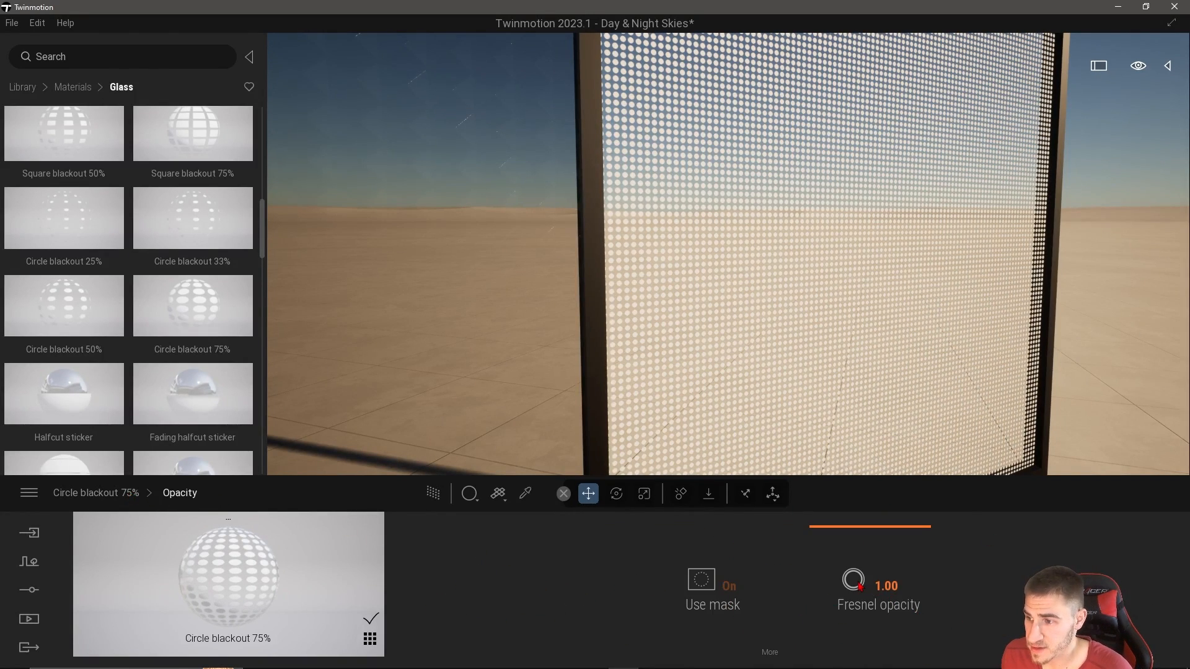
left_click(723, 607)
left_click(697, 585)
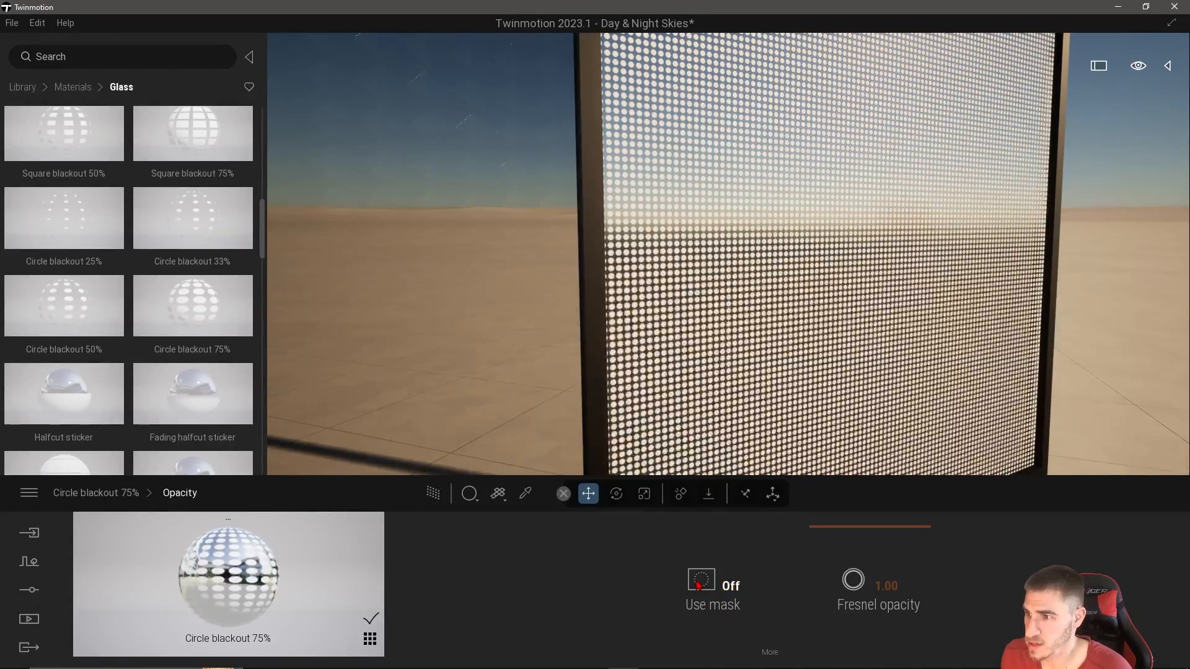
left_click(697, 585)
left_click(766, 653)
left_click(929, 580)
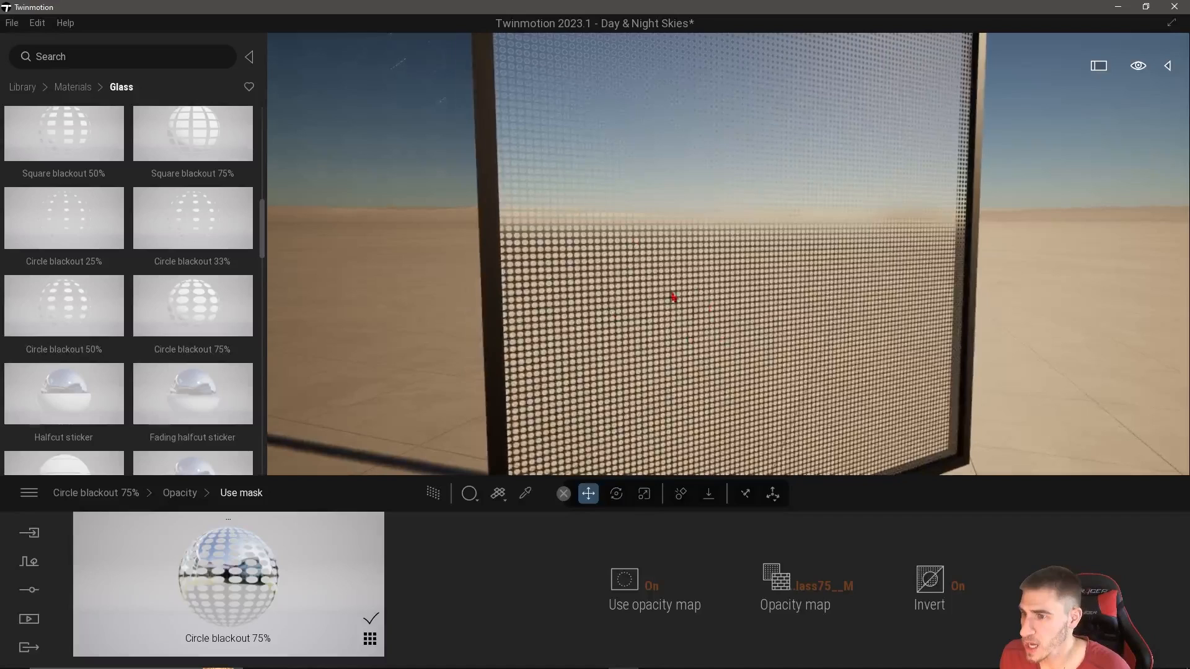
Darken the tint of the Circle blackout 75% glass and set its roughness to 15%.
left_click(96, 493)
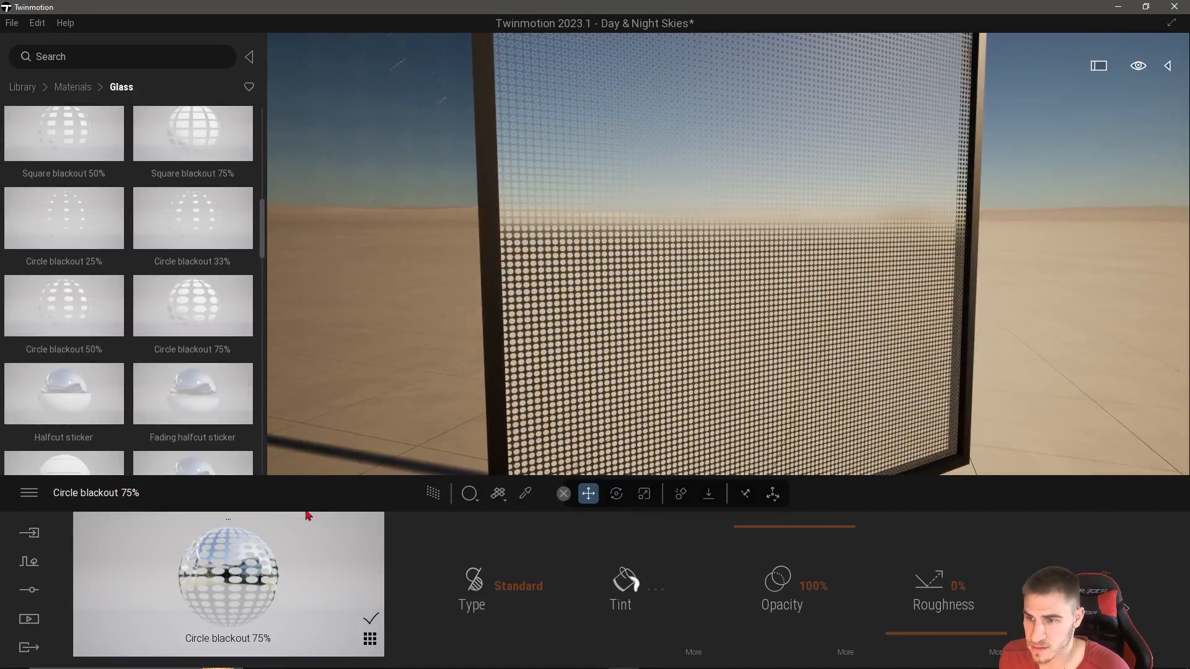
left_click(673, 577)
left_click_drag(581, 335, 583, 354)
left_click(658, 456)
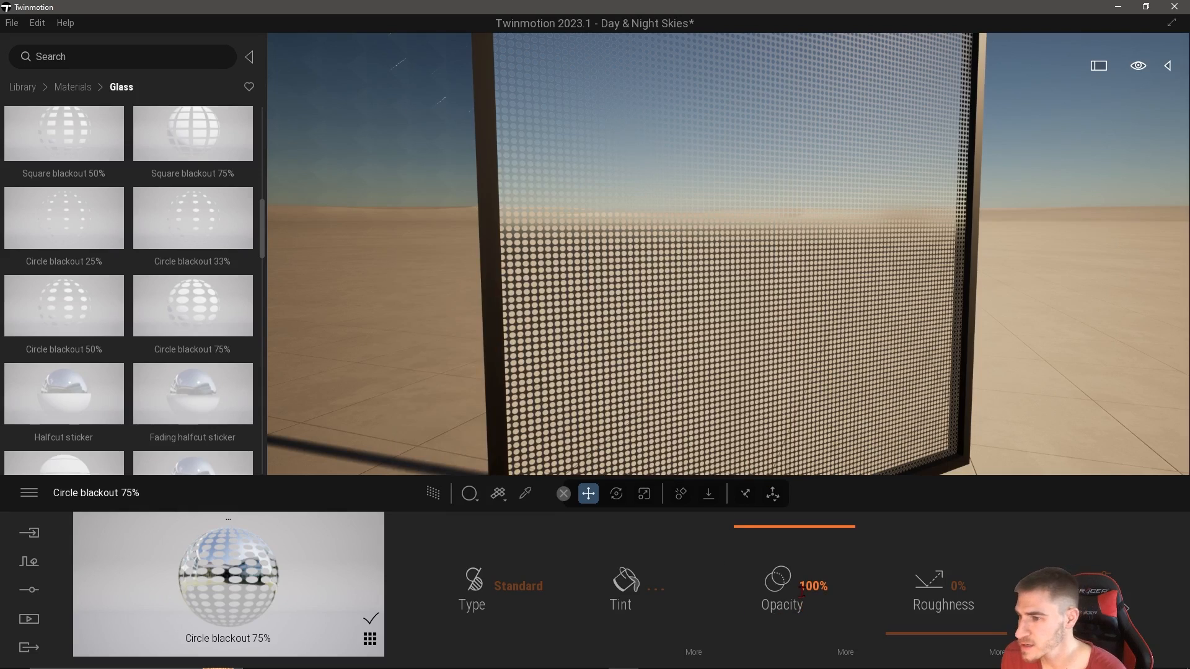
left_click_drag(943, 634, 971, 617)
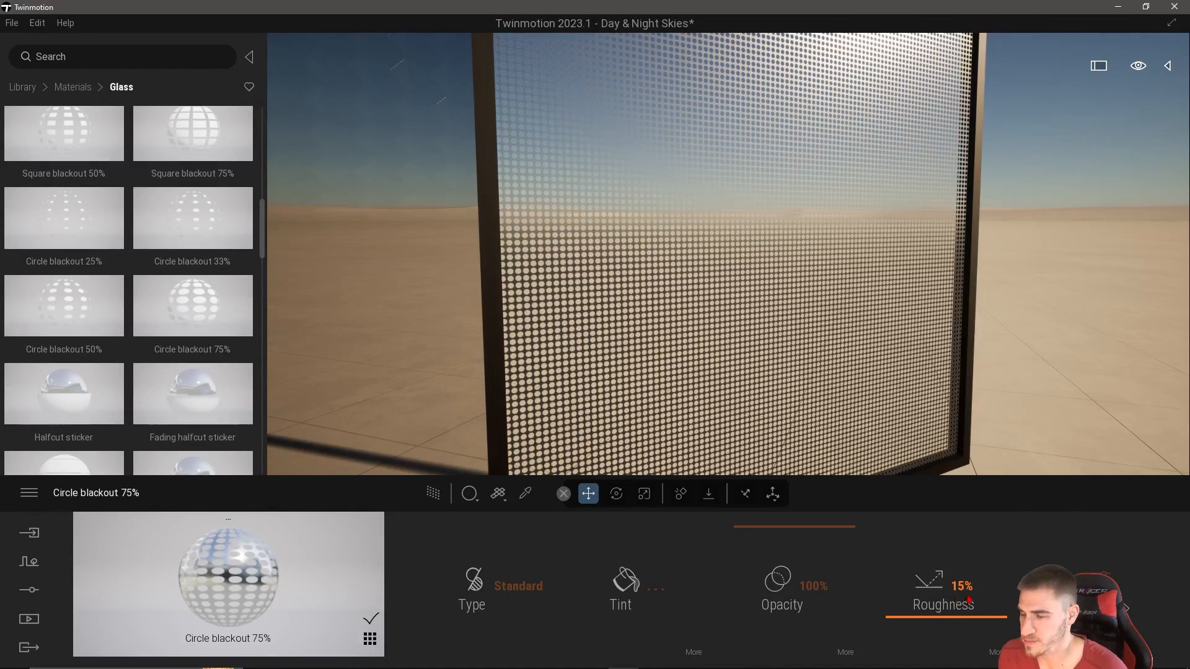
Try the Colored type on the Circle blackout 75% glass, set roughness to 29%, and return the type to Standard.
left_click(490, 606)
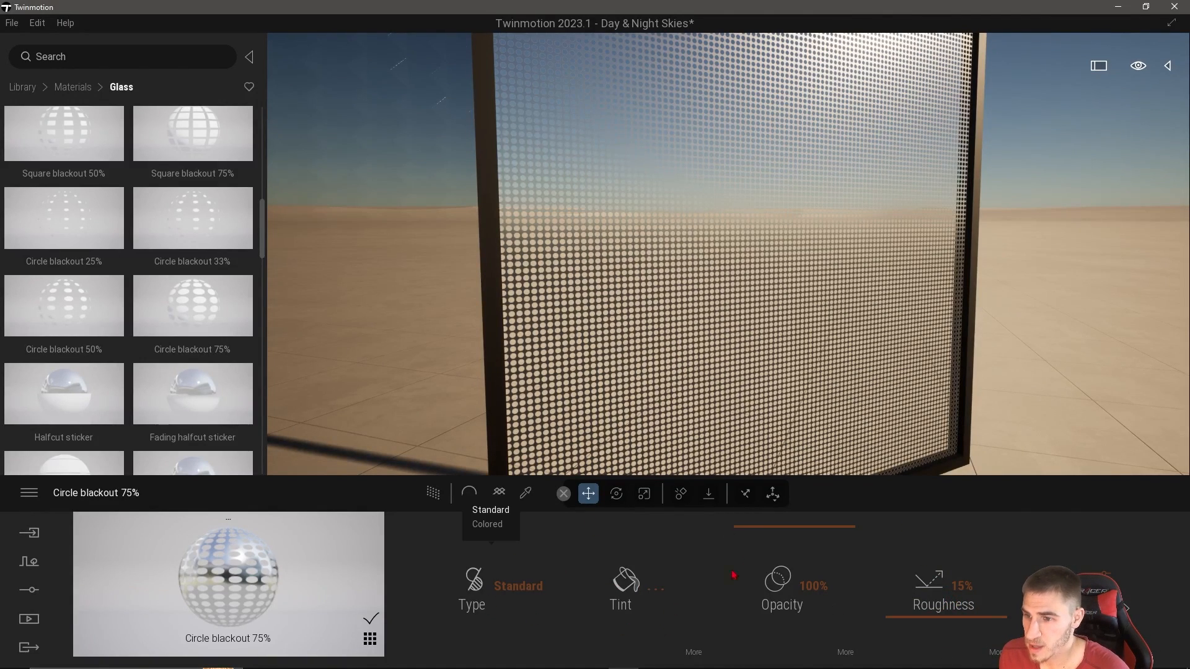
left_click(492, 525)
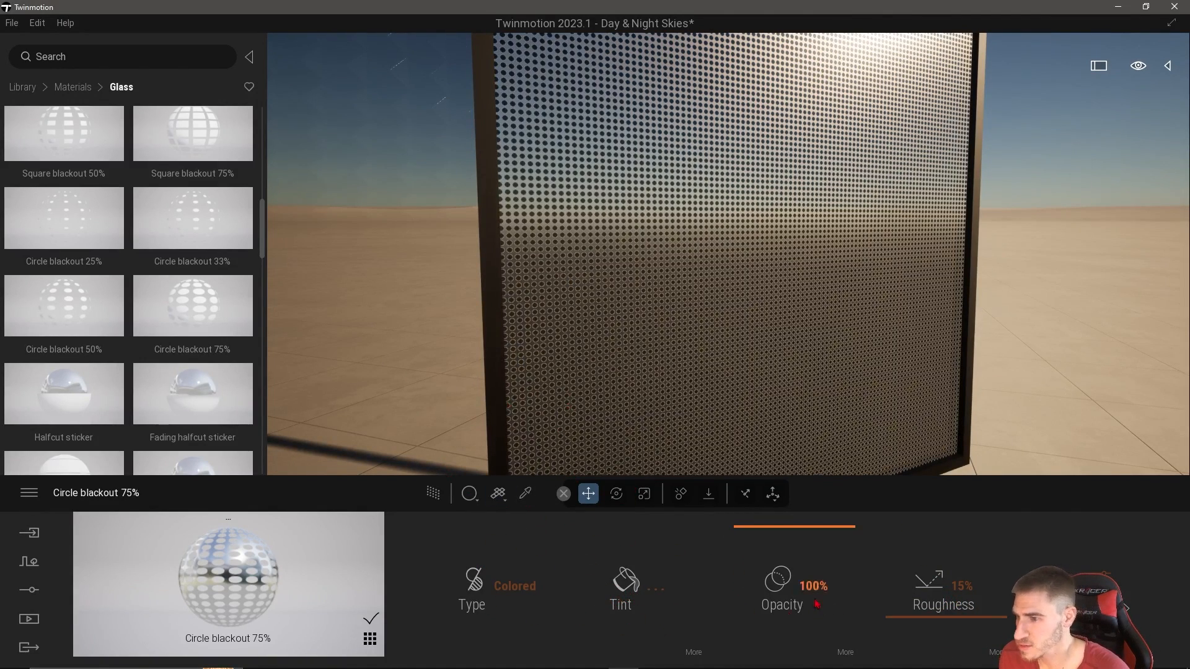
left_click_drag(802, 610, 802, 521)
mouse_move(948, 614)
left_mouse_down()
mouse_move(954, 588)
mouse_move(958, 603)
left_mouse_up()
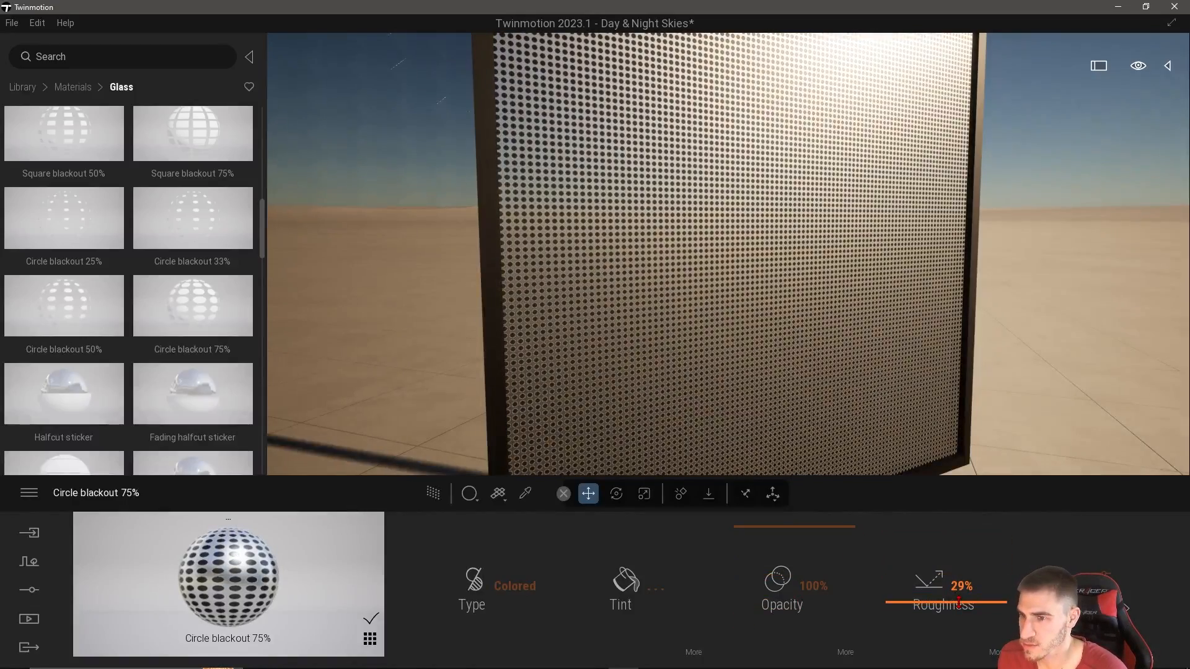
left_click(519, 593)
left_click(490, 513)
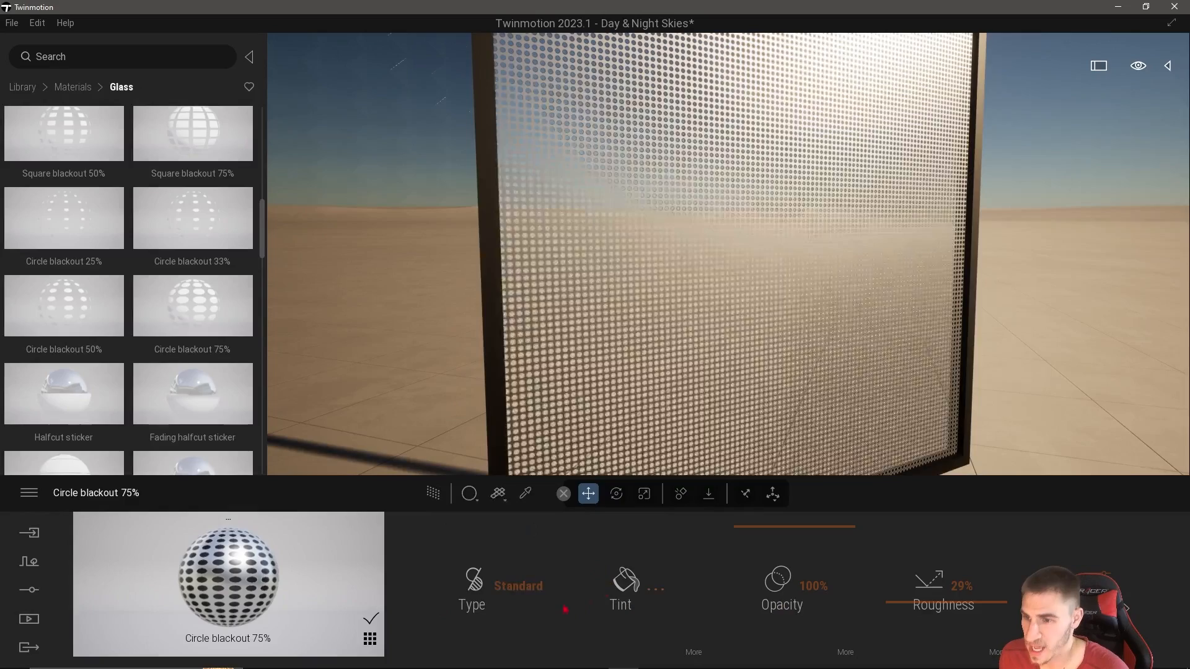
right_click_drag(796, 444, 892, 438)
Toggle imperfections on and off for the Circle blackout 75% glass and set its pattern scale to 1.
left_click(1101, 593)
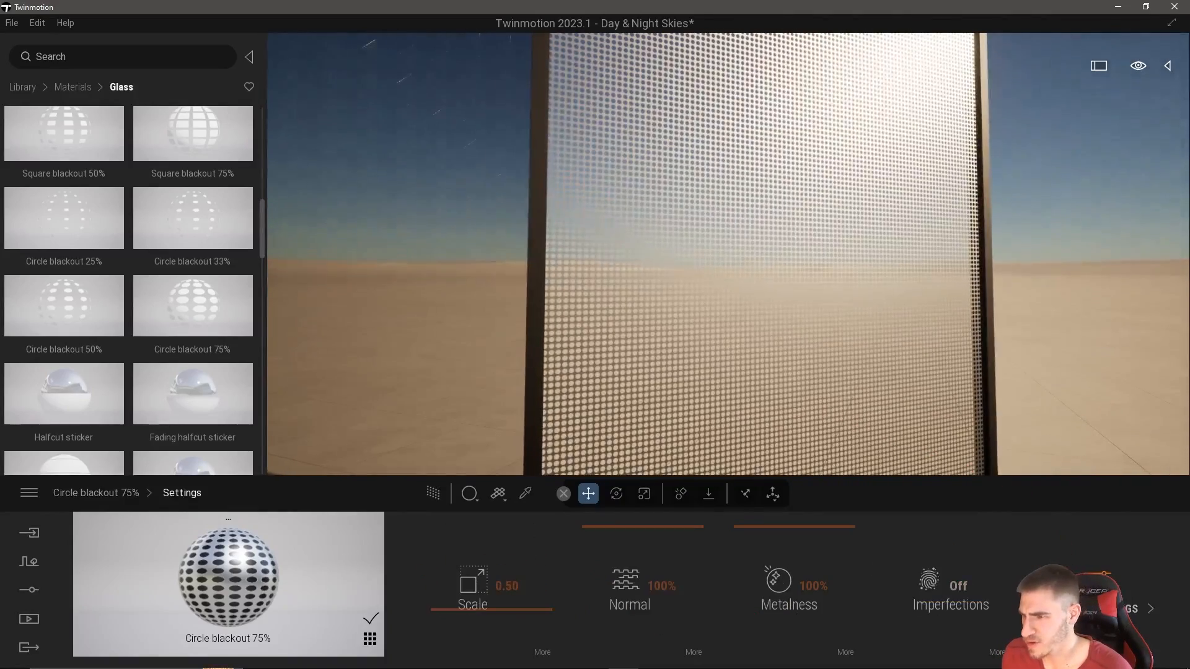
left_click(947, 607)
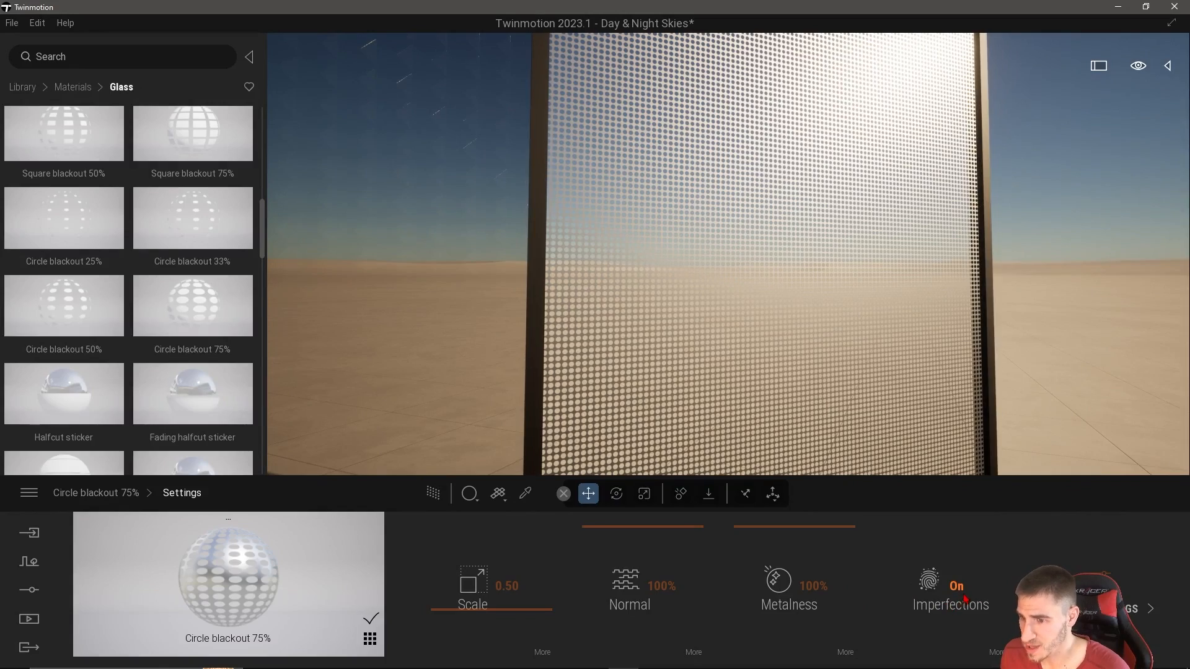
left_click(965, 599)
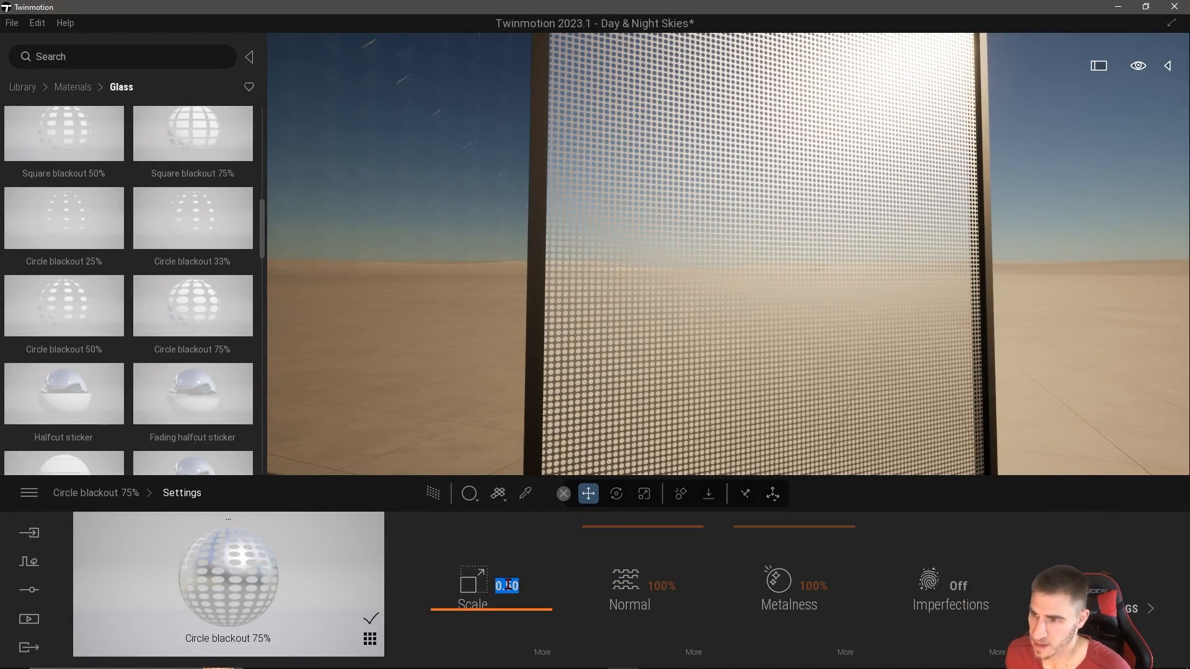
type("1")
key("Return")
Apply the Halfcut sticker material to the seventh pane and view its stripes from a distance.
right_click_drag(628, 302, 687, 326)
scroll(129, 324, "down", 1)
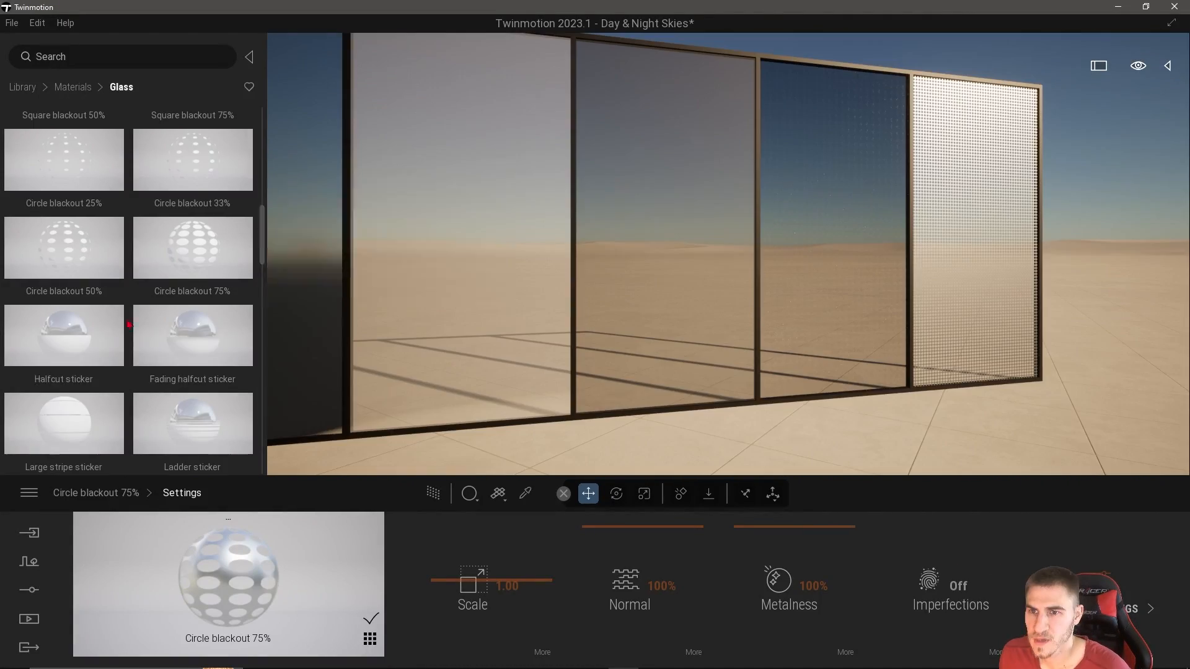
scroll(129, 324, "down", 2)
mouse_move(52, 303)
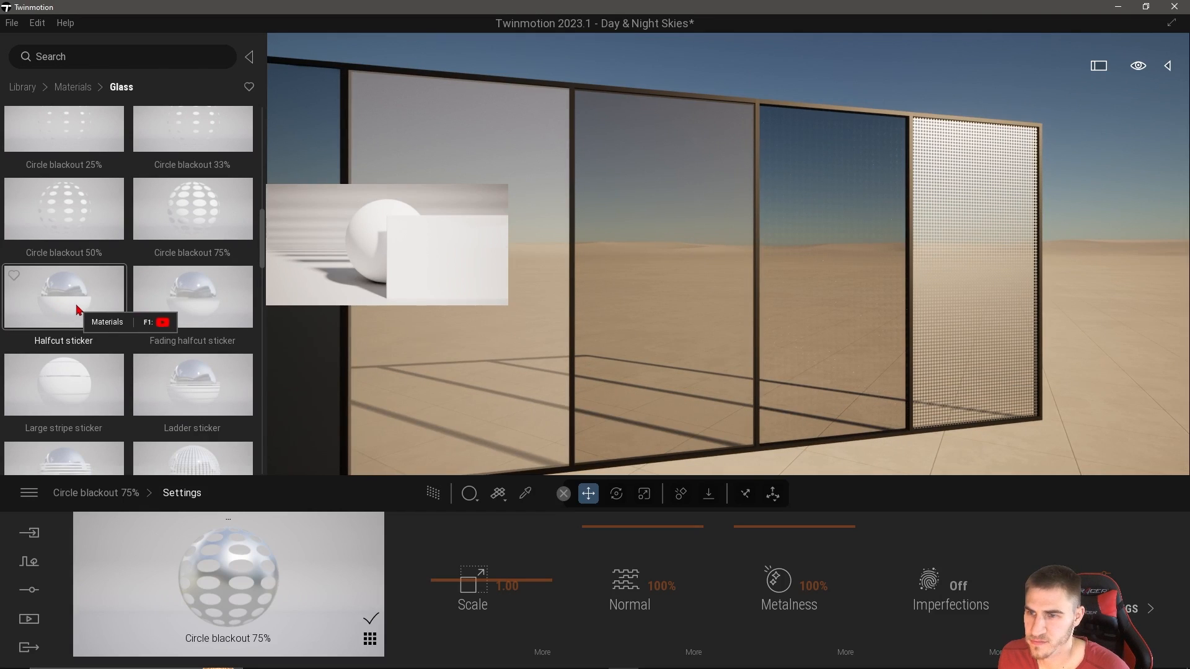
left_click_drag(78, 310, 940, 332)
right_click_drag(941, 332, 991, 333)
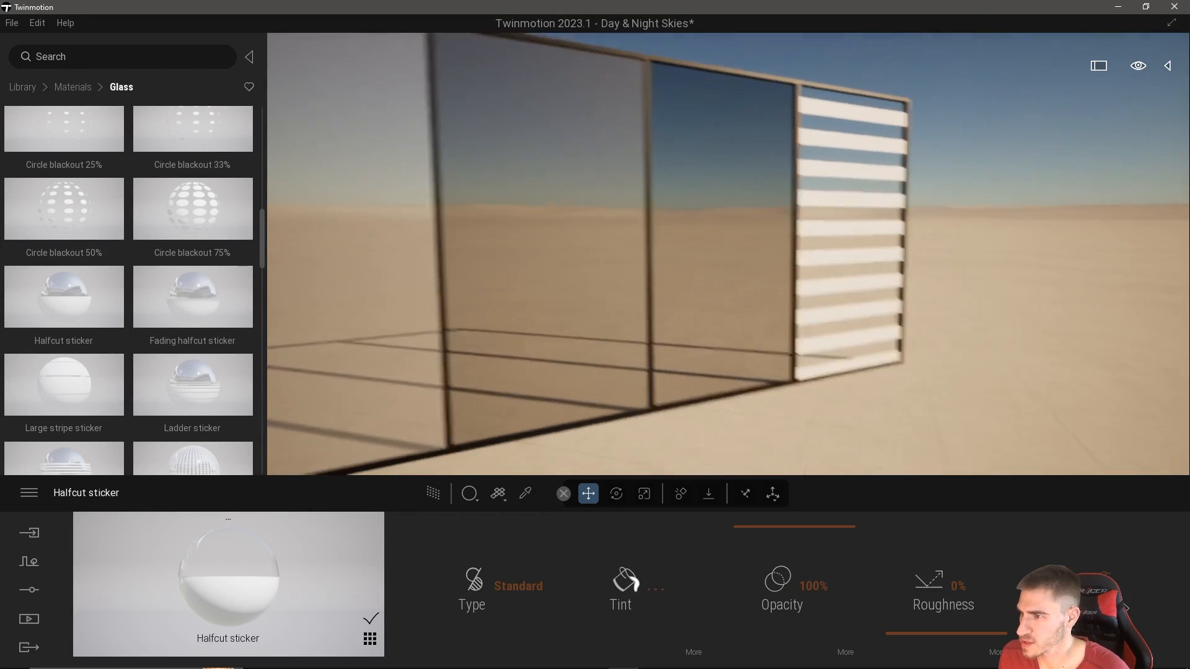
right_click_drag(973, 229, 1043, 229)
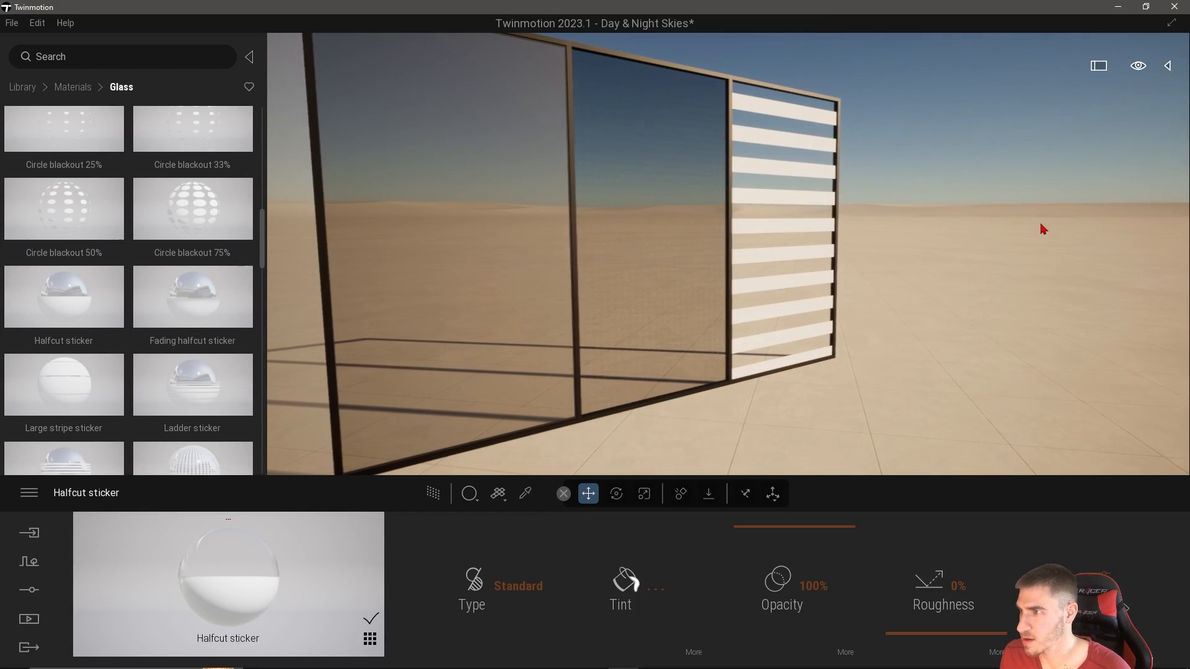
Set the navigation speed to Handle speed 2 and move the camera close to the striped seventh pane.
mouse_move(1146, 74)
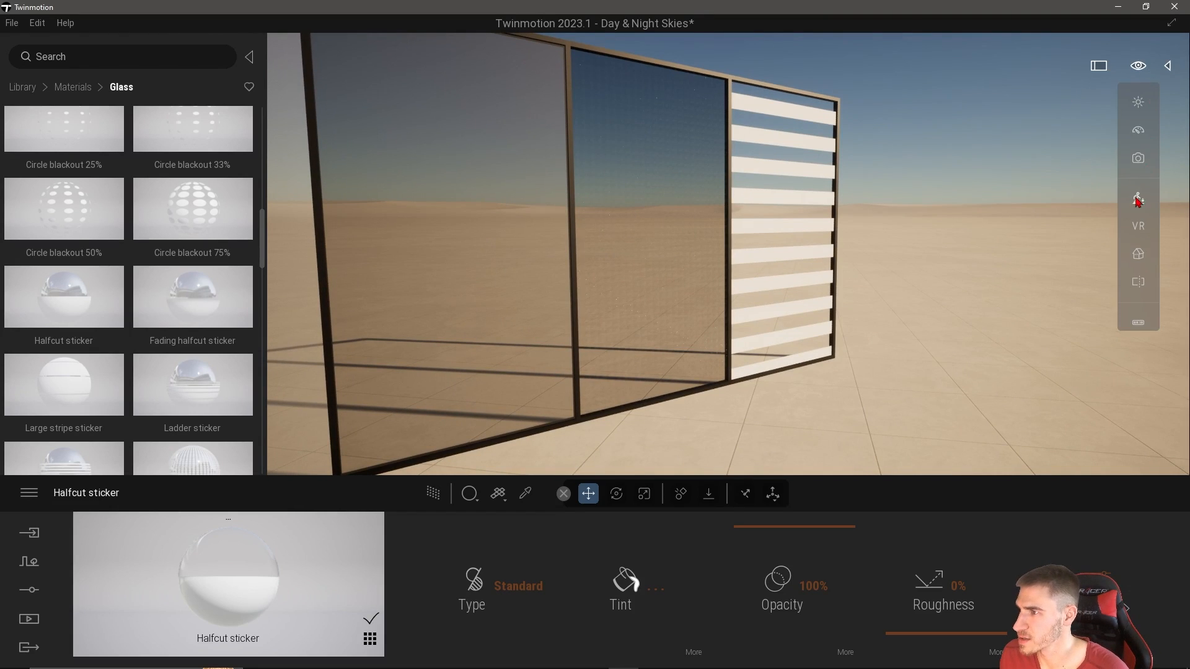
mouse_move(1142, 132)
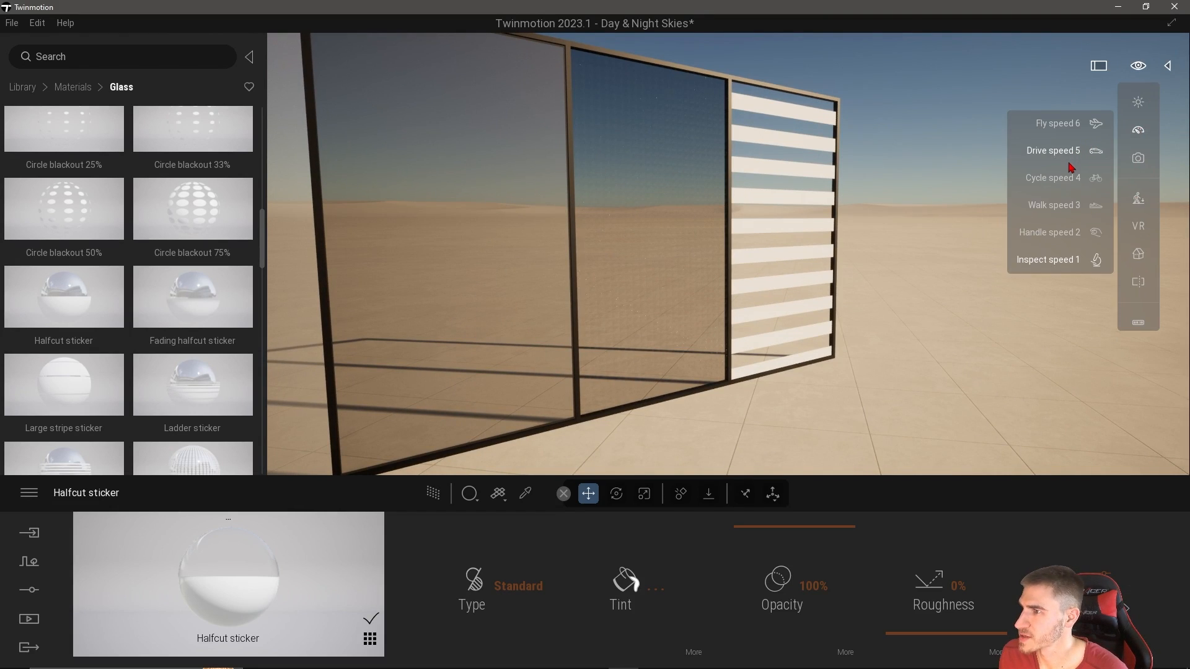
left_click(1053, 237)
right_click_drag(1133, 91, 1165, 91)
key("w")
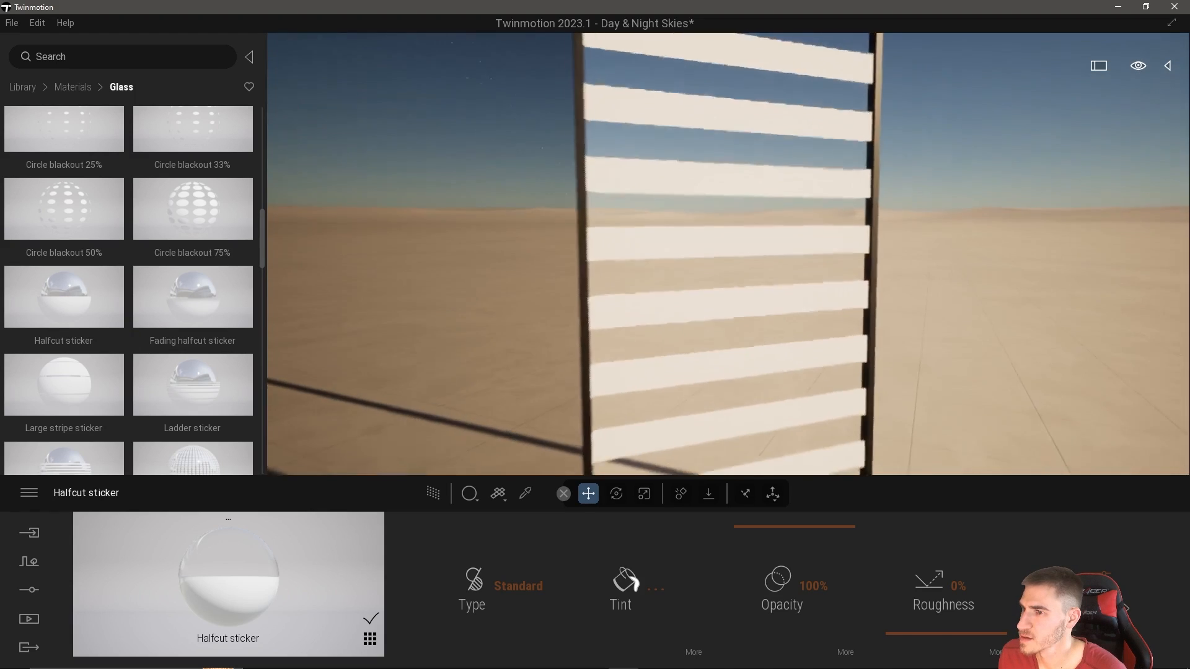
Try the Colored type on the Halfcut sticker material, return it to Standard, and try out its tint colour.
left_click(515, 593)
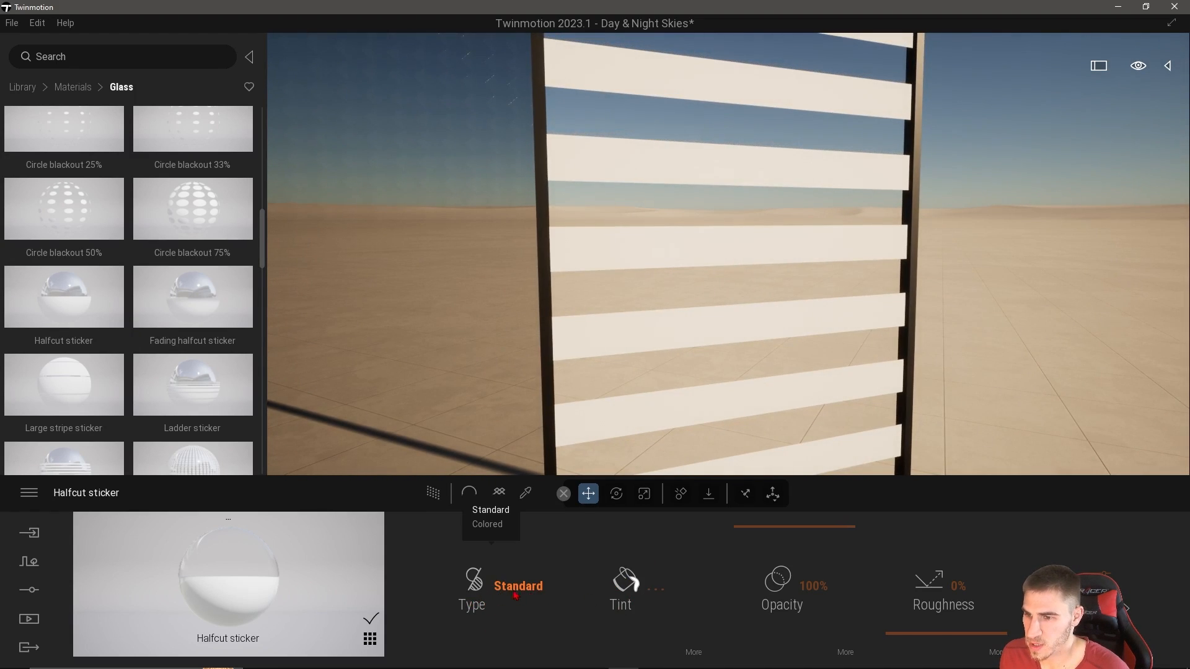
left_click(487, 524)
left_click(513, 588)
left_click(491, 511)
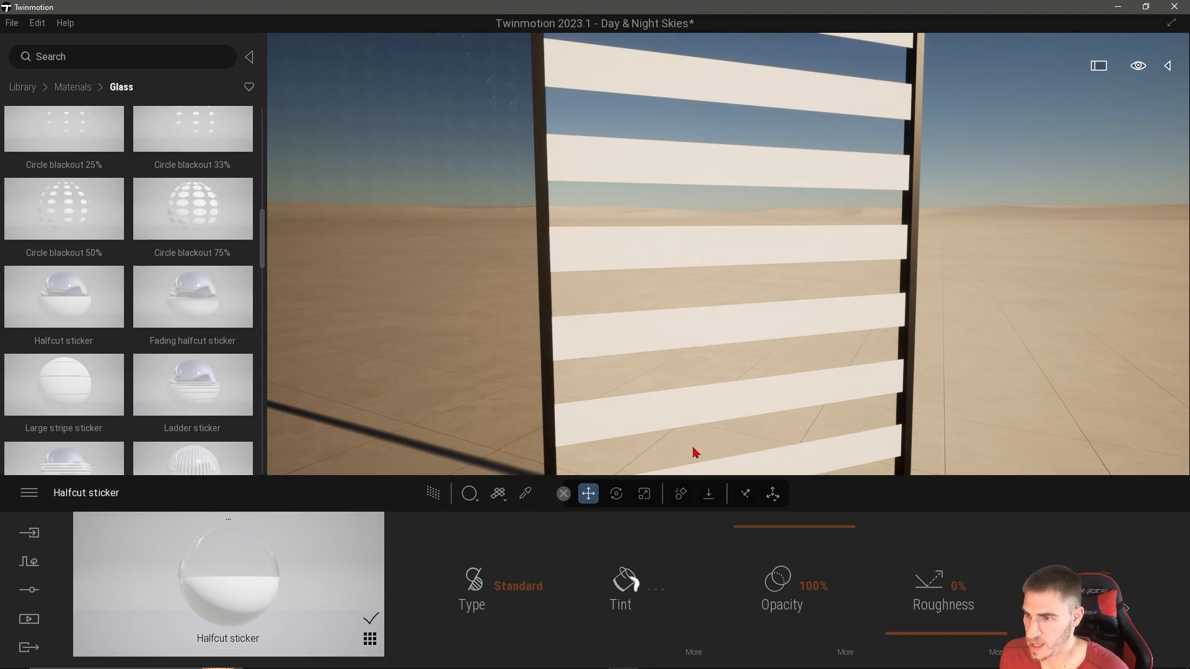
left_click(647, 607)
left_click_drag(537, 335, 476, 313)
left_click(743, 456)
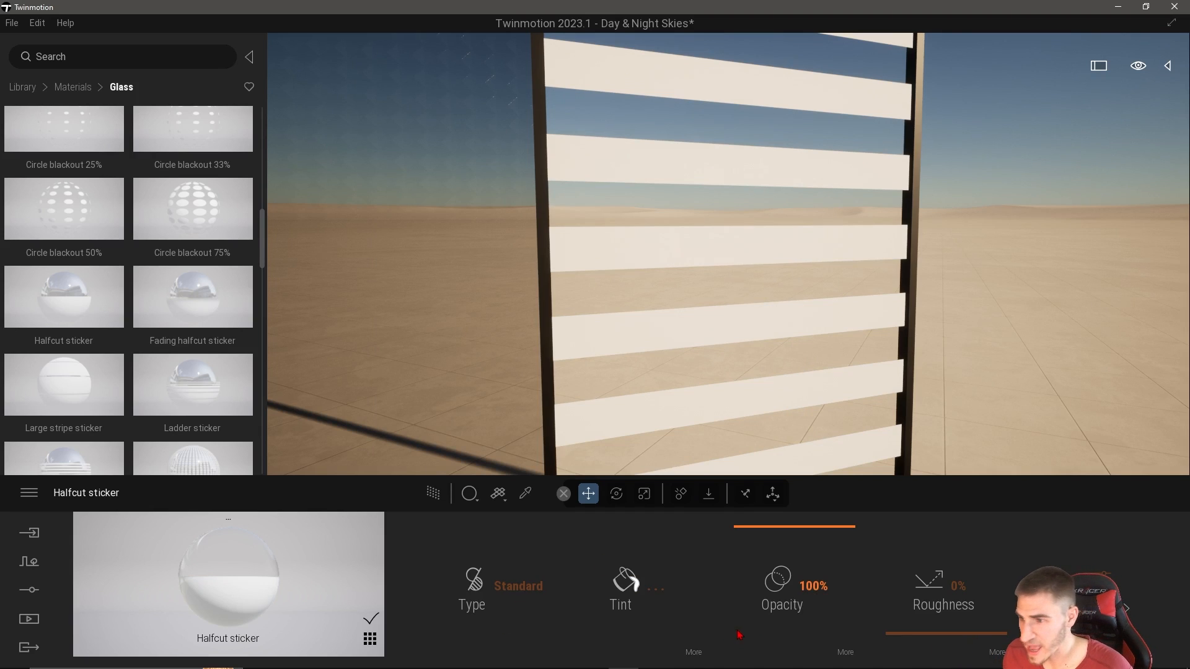
Toggle the inversion of the Halfcut sticker's opacity mask on and off.
left_click(842, 649)
left_click(768, 650)
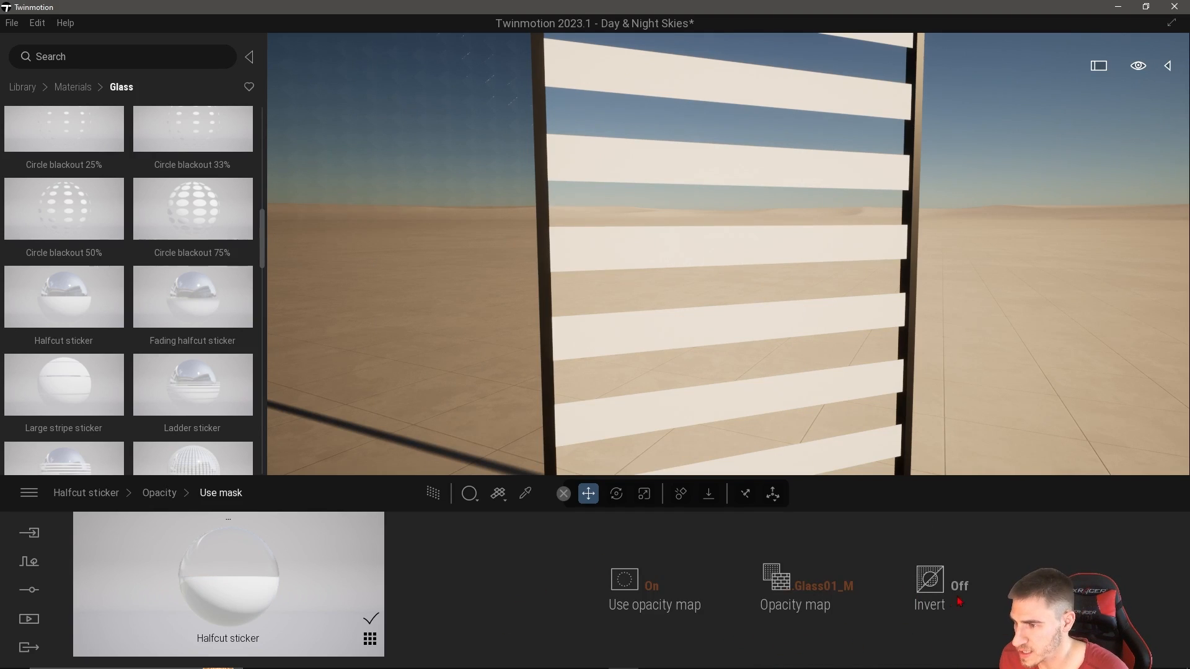
left_click(956, 588)
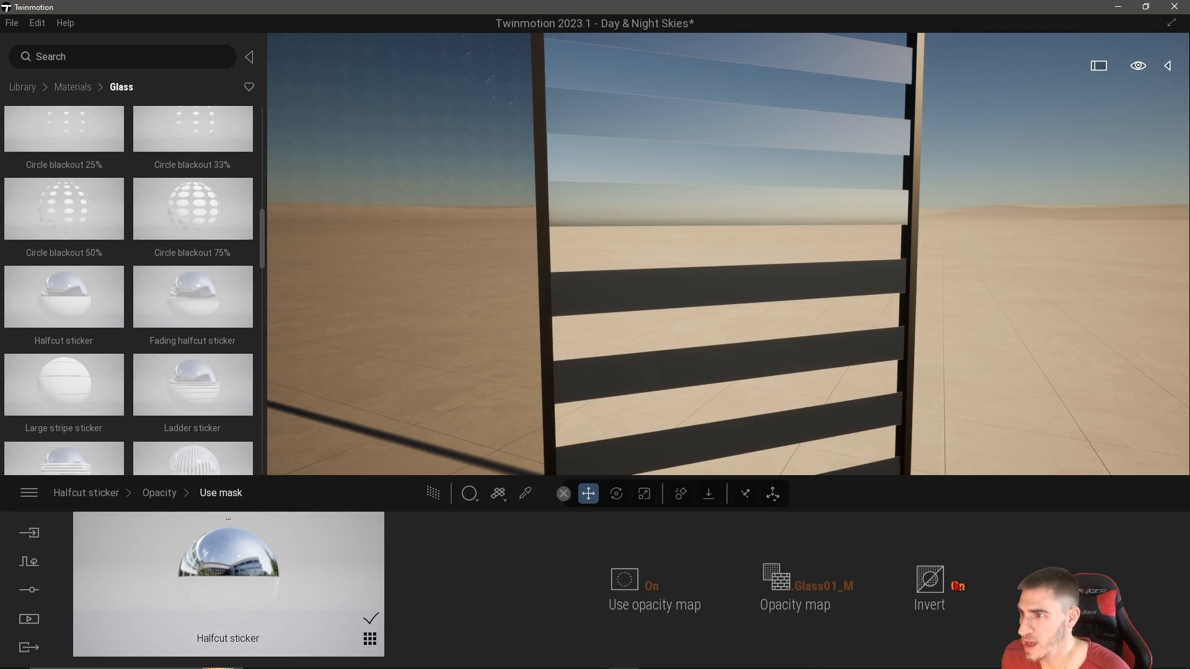
left_click(956, 586)
Apply the Wavy sticker material to the seventh pane and set its scale to 5.93.
scroll(227, 177, "down", 3)
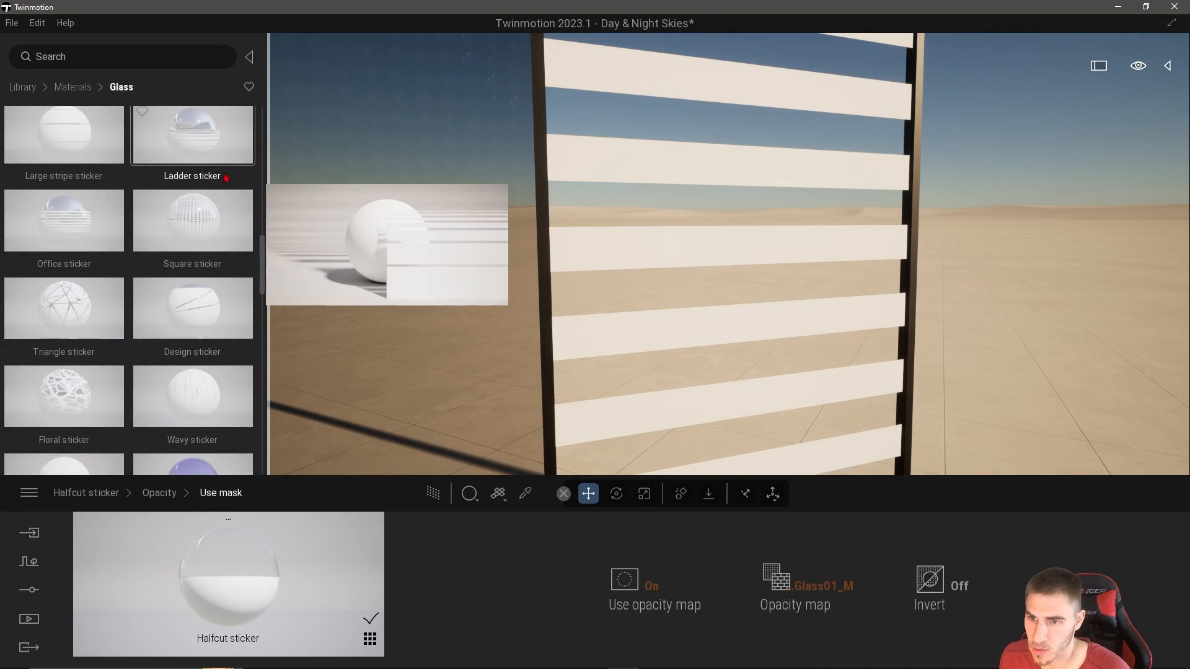
mouse_move(169, 374)
left_mouse_down()
mouse_move(730, 337)
mouse_move(726, 251)
left_mouse_up()
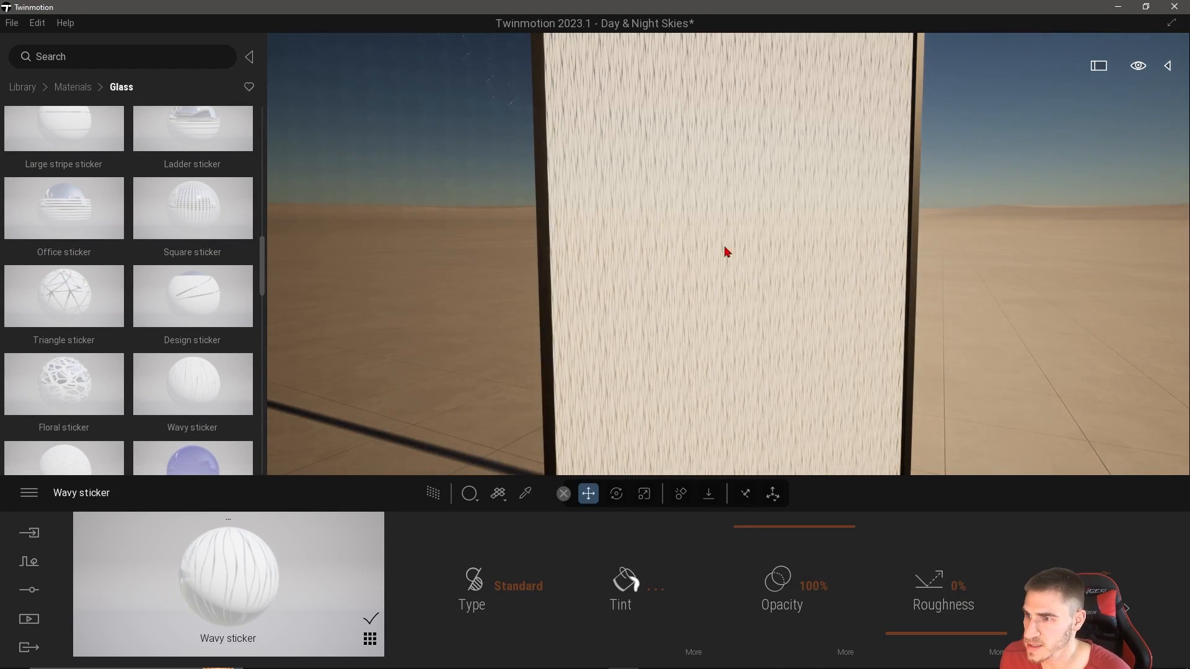
left_click(845, 652)
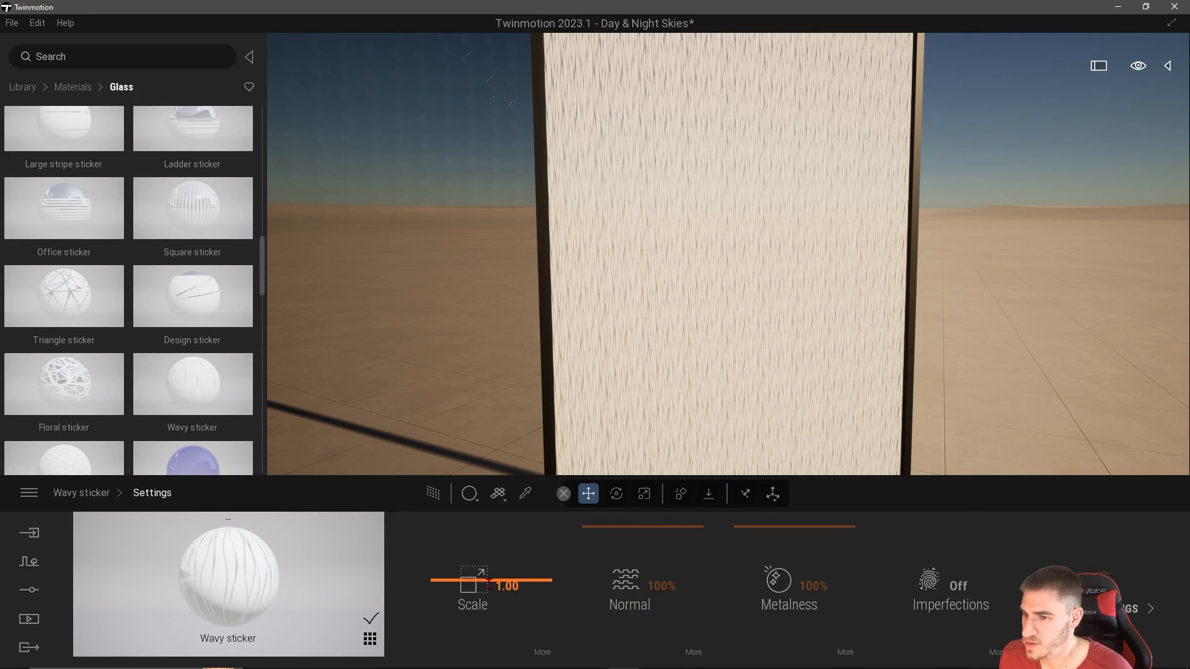
left_click_drag(494, 579, 480, 546)
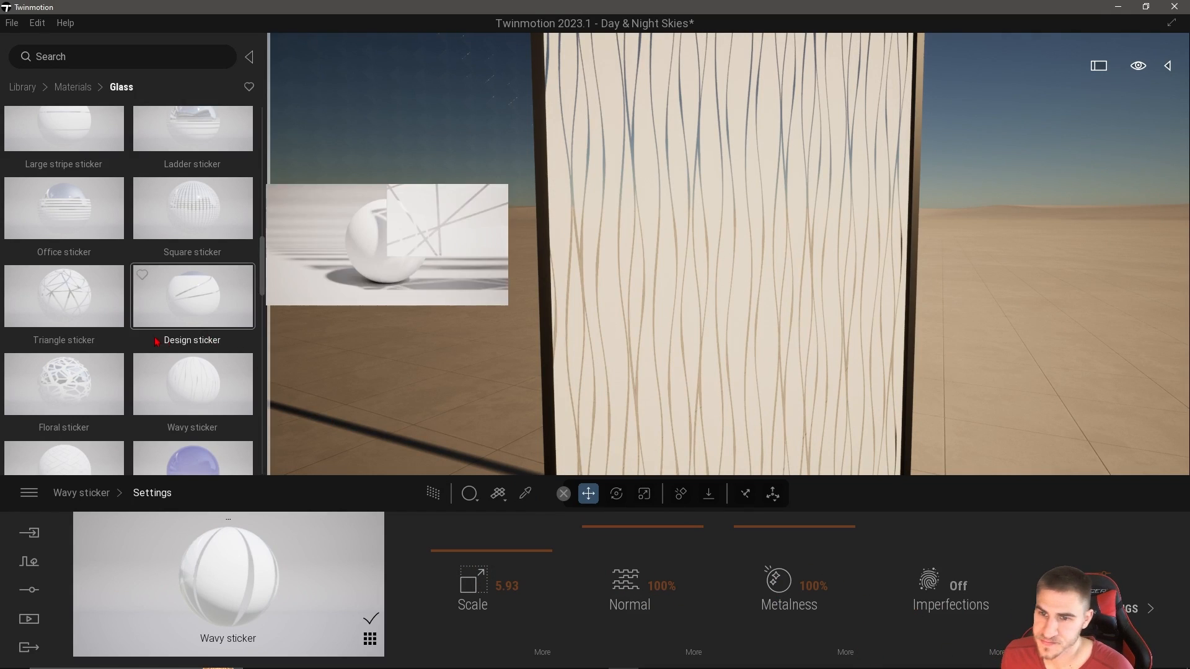
Replace the seventh pane's material with Blue tinted glass and step back to view the whole wall.
scroll(186, 310, "down", 5)
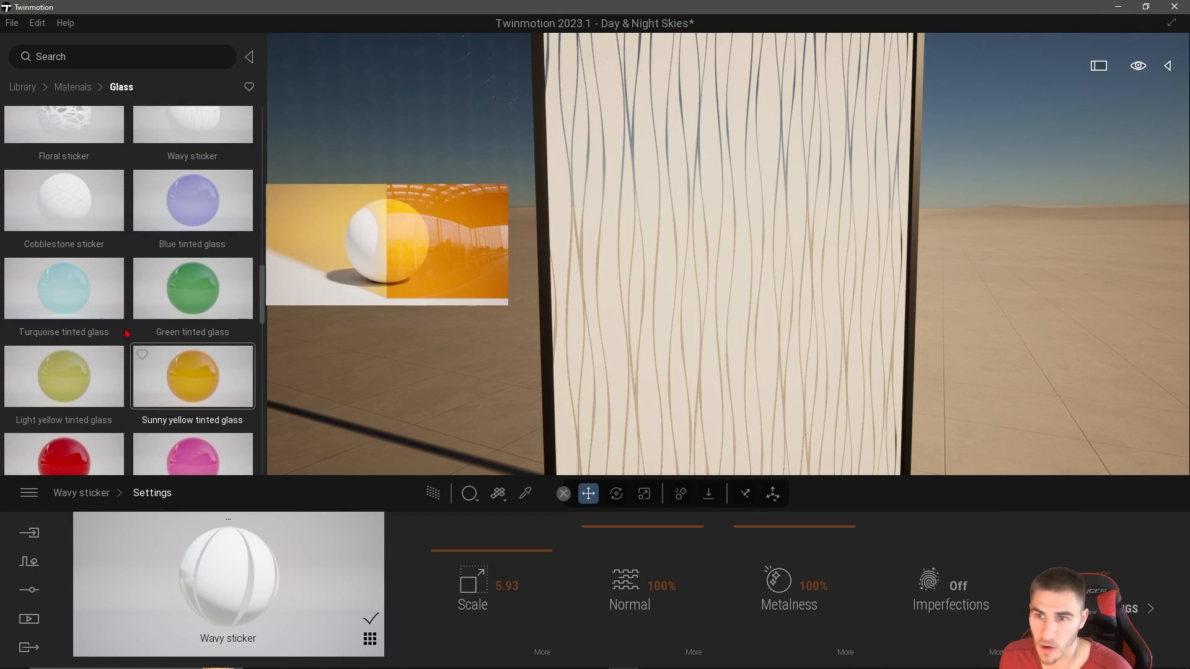
left_click_drag(192, 201, 725, 261)
key("s")
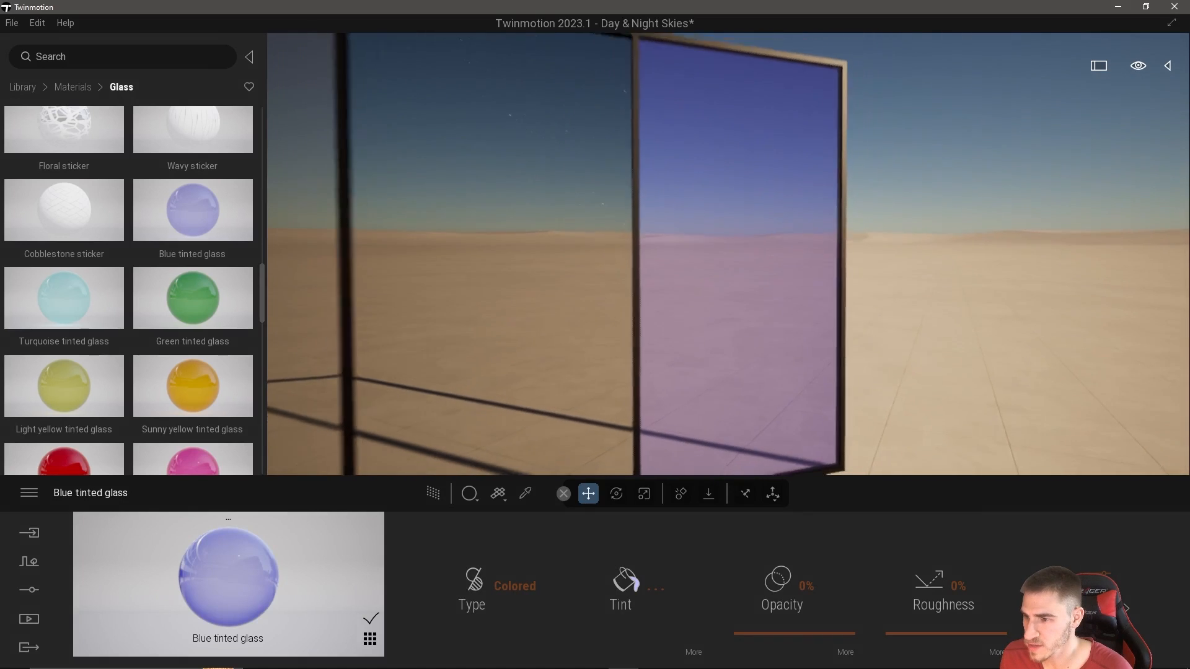
right_click_drag(717, 438, 471, 433)
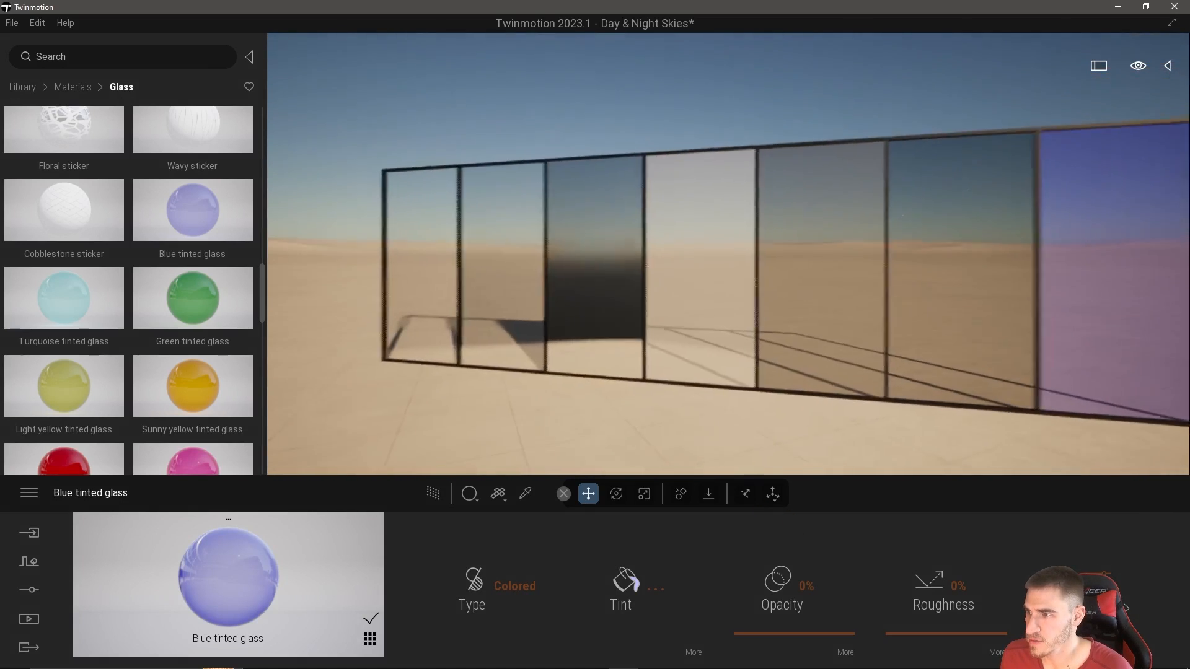
Compare the material settings of the first pane's Clear glass with those of the seventh pane's Blue tinted glass.
left_click(530, 494)
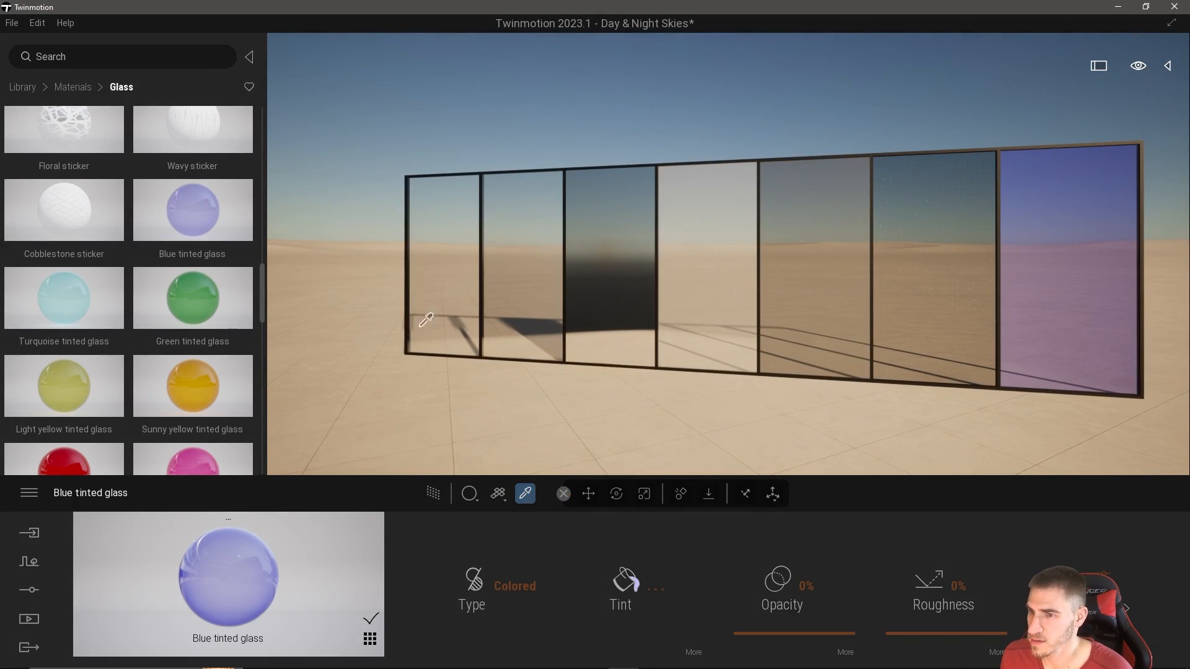
left_click(448, 275)
right_click_drag(524, 406, 788, 359)
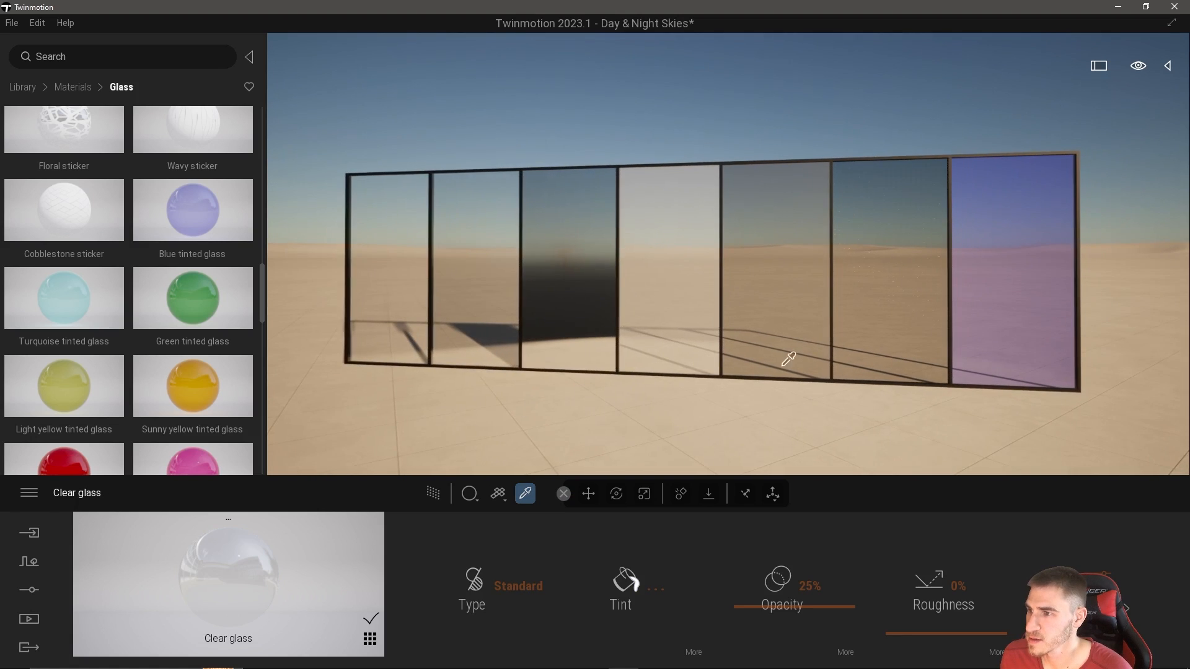
left_click(998, 279)
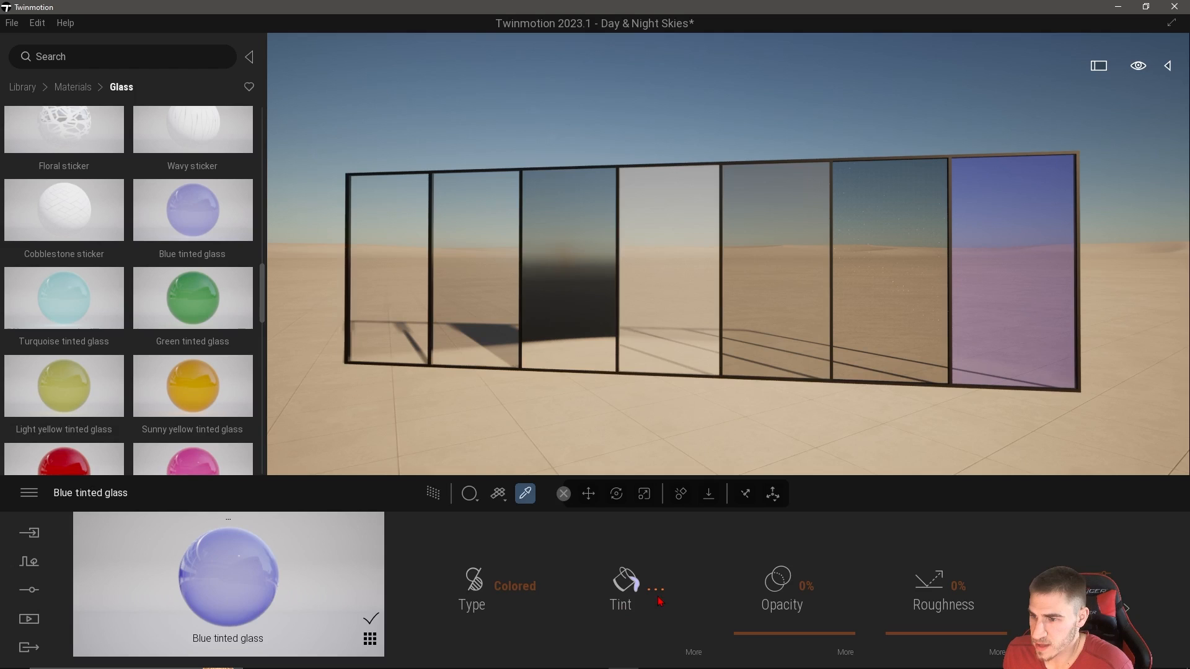
left_click(398, 276)
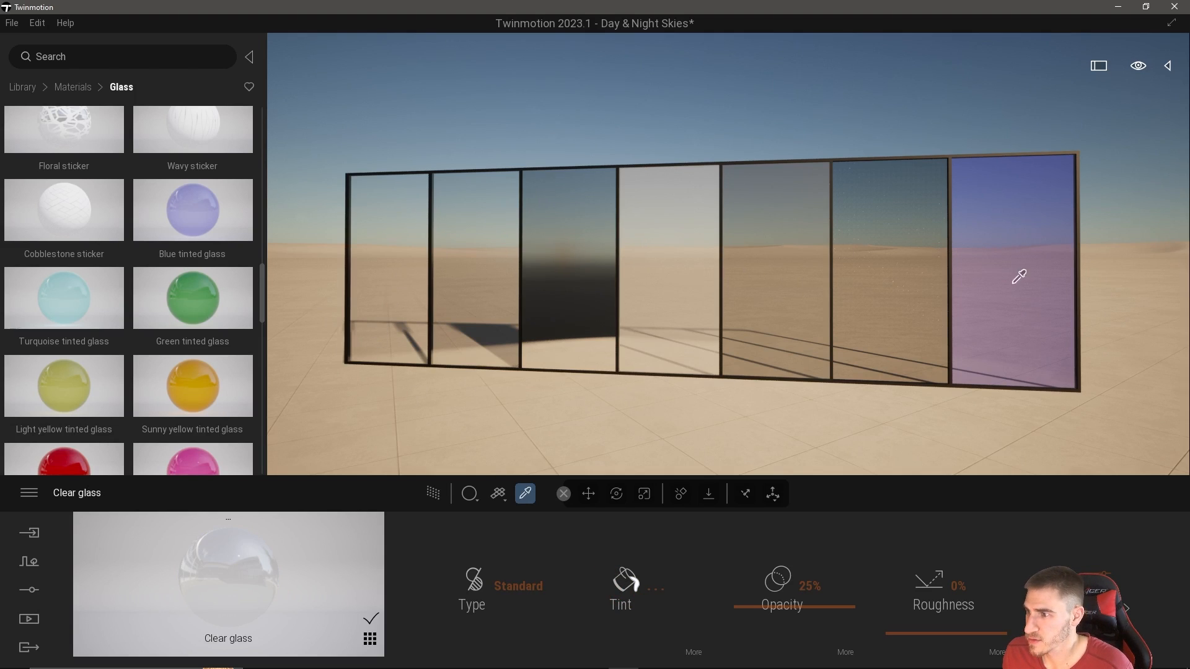
left_click(1098, 592)
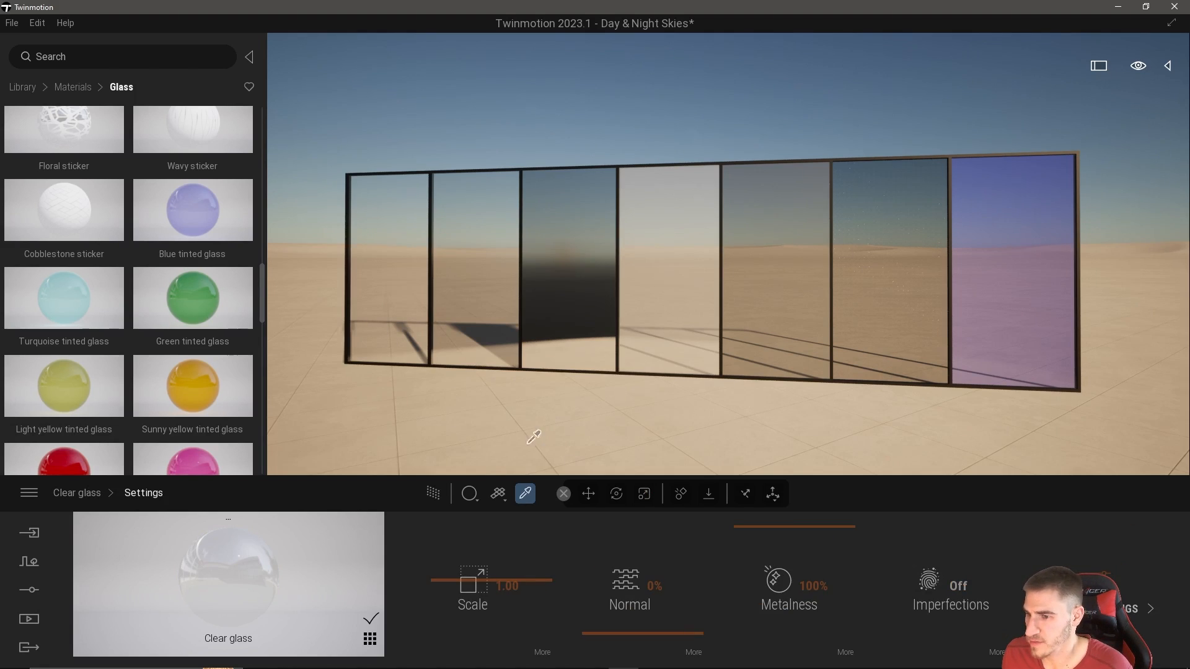
left_click(990, 254)
left_click(392, 207)
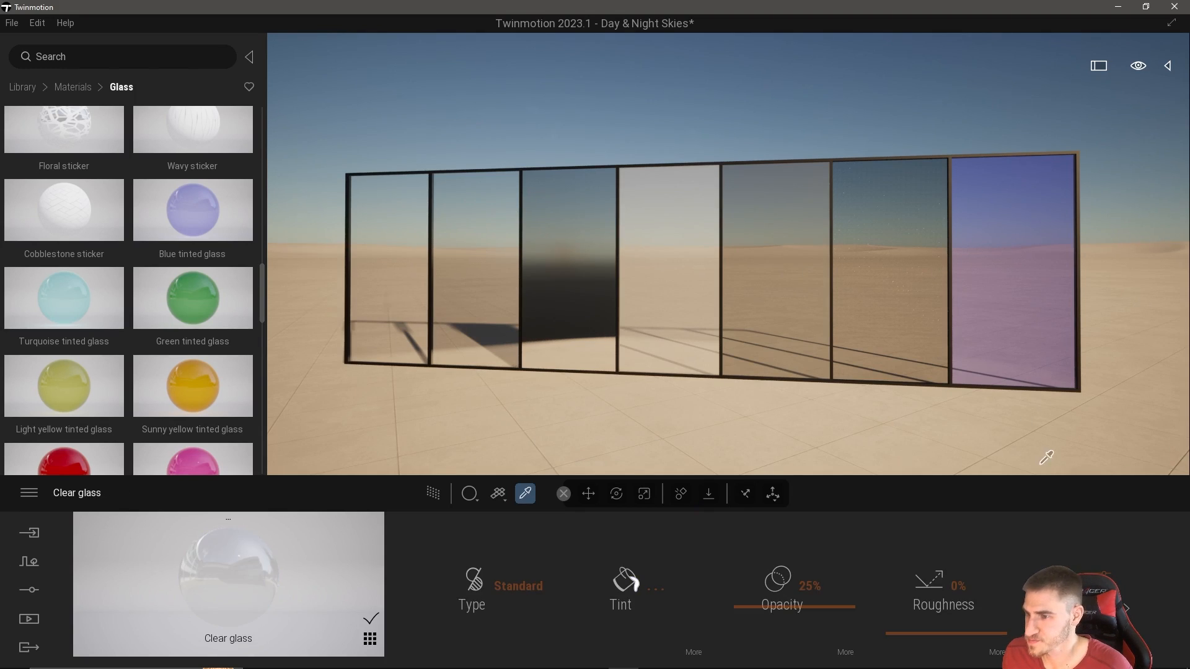
left_click(1004, 226)
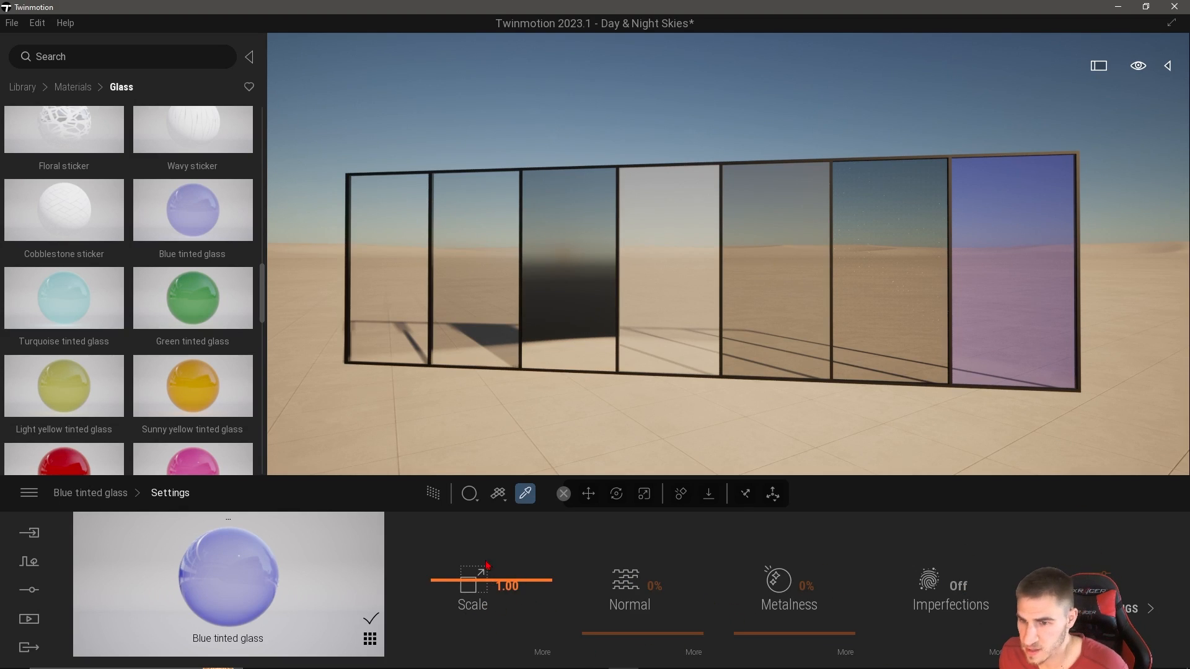
Apply the Glass brick material to the seventh pane and inspect its grid up close.
scroll(168, 308, "down", 4)
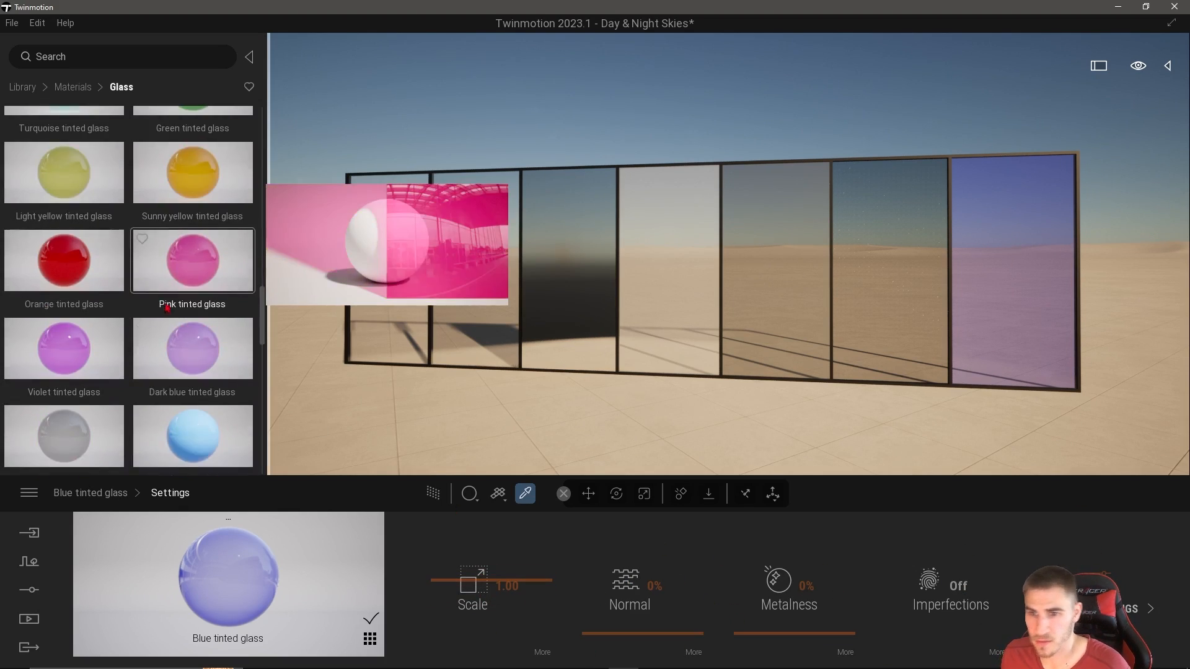
scroll(167, 308, "down", 10)
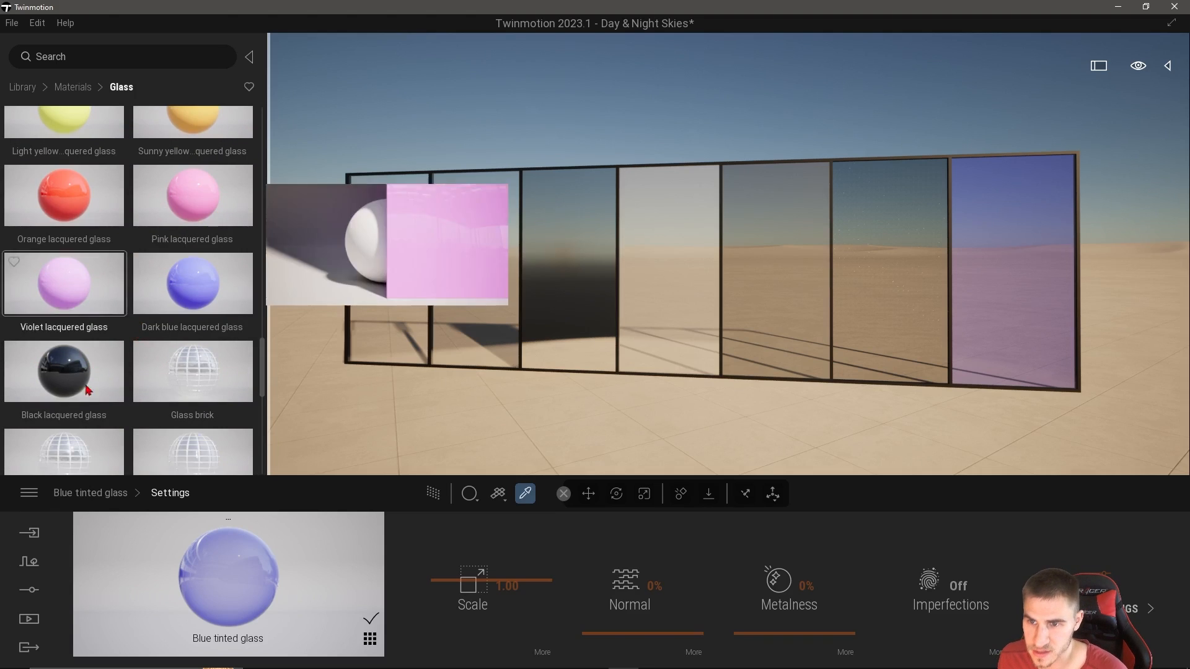
scroll(93, 381, "down", 2)
right_click_drag(446, 297, 557, 299)
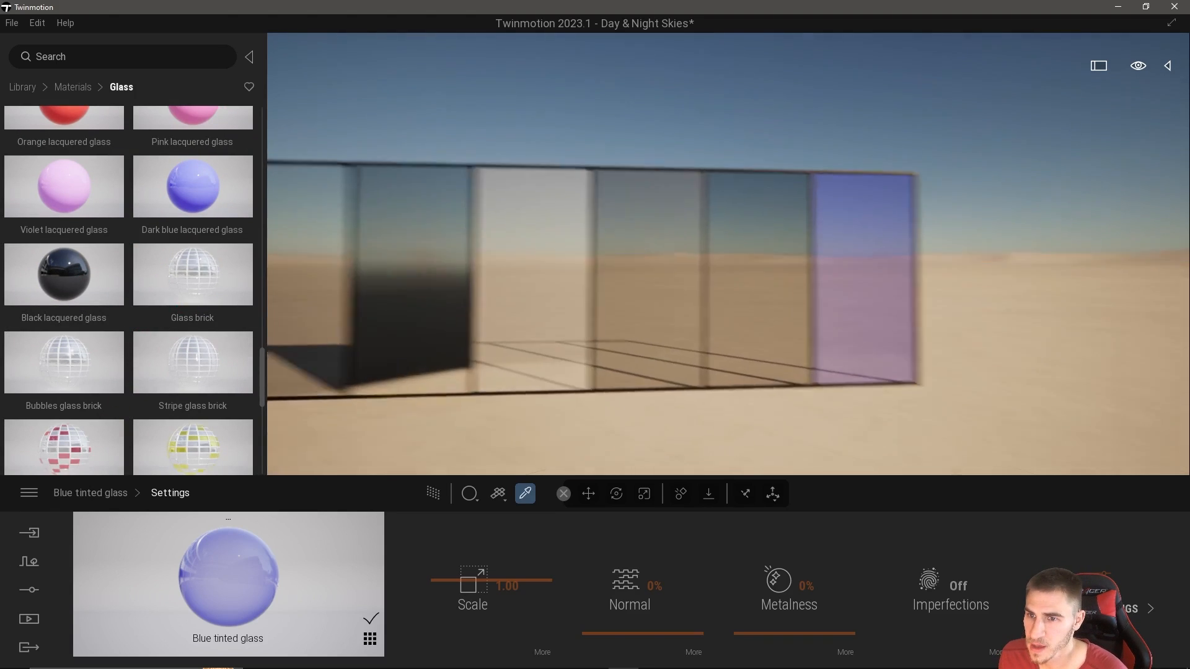
key("d")
key("w")
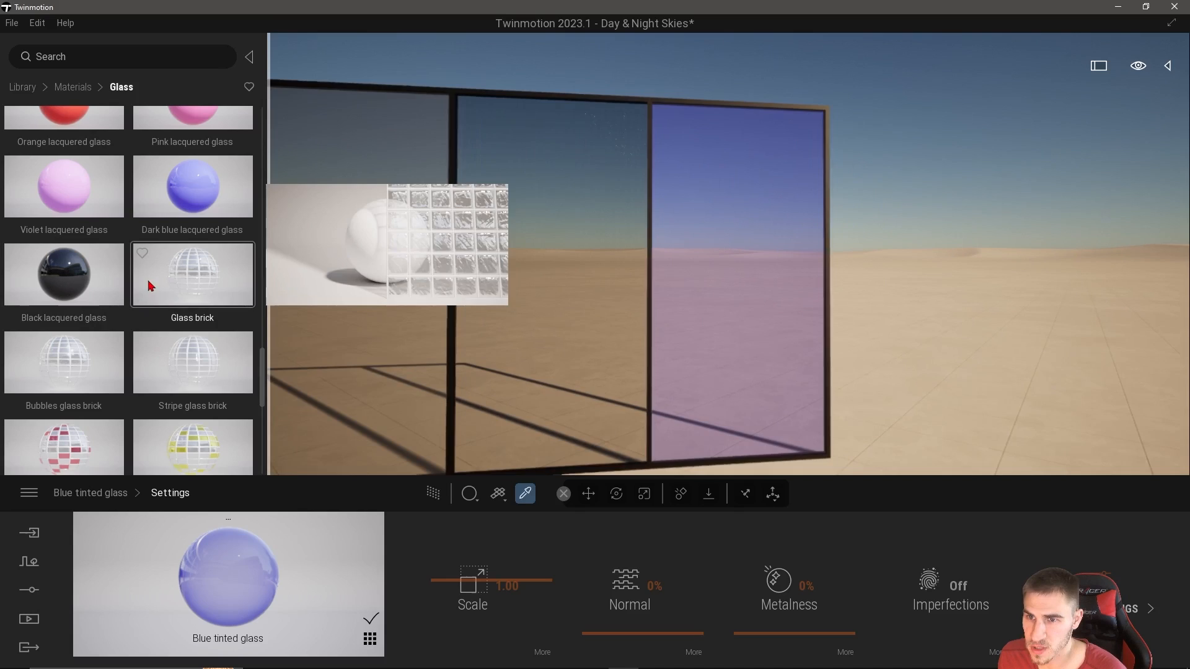
left_click_drag(147, 285, 818, 326)
key("w")
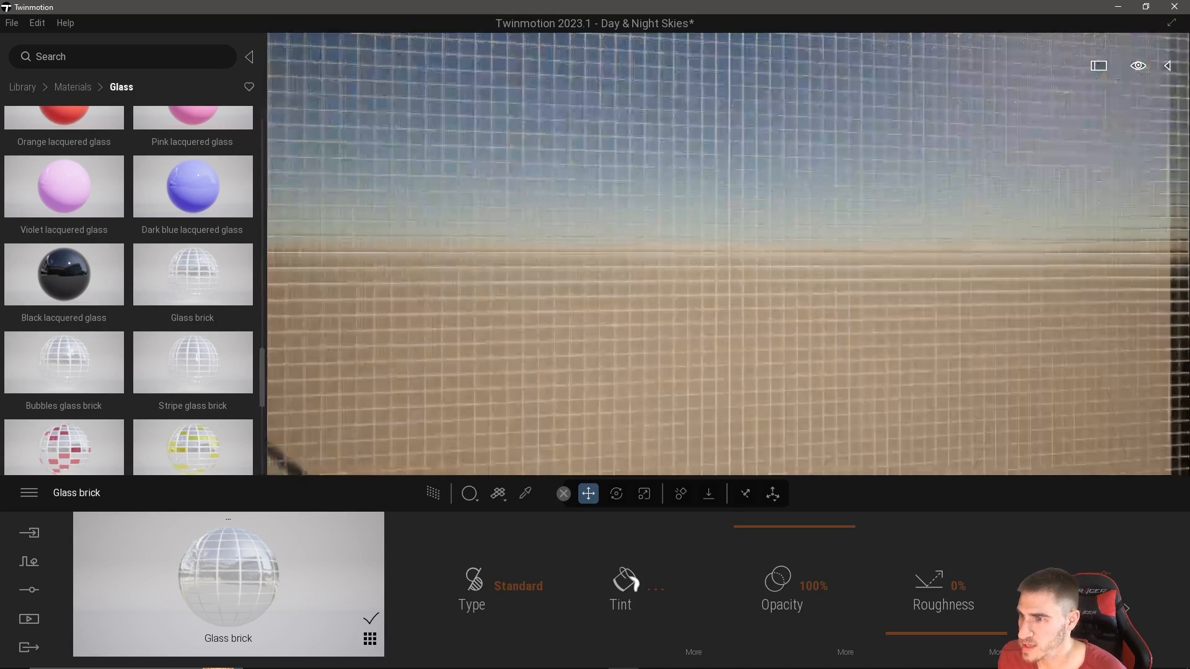
key("s")
Apply the Stripe glass brick material to the seventh pane, set its scale to 4.15, and inspect the pattern.
scroll(223, 412, "down", 1)
left_click_drag(164, 359, 723, 350)
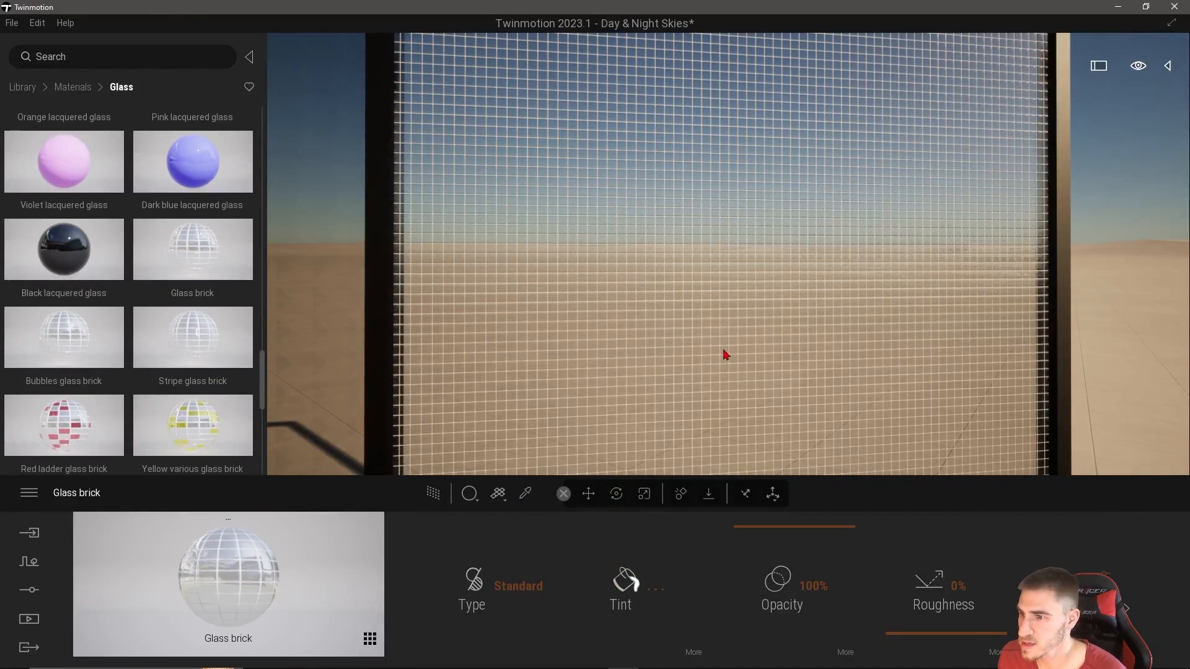
left_click(1106, 609)
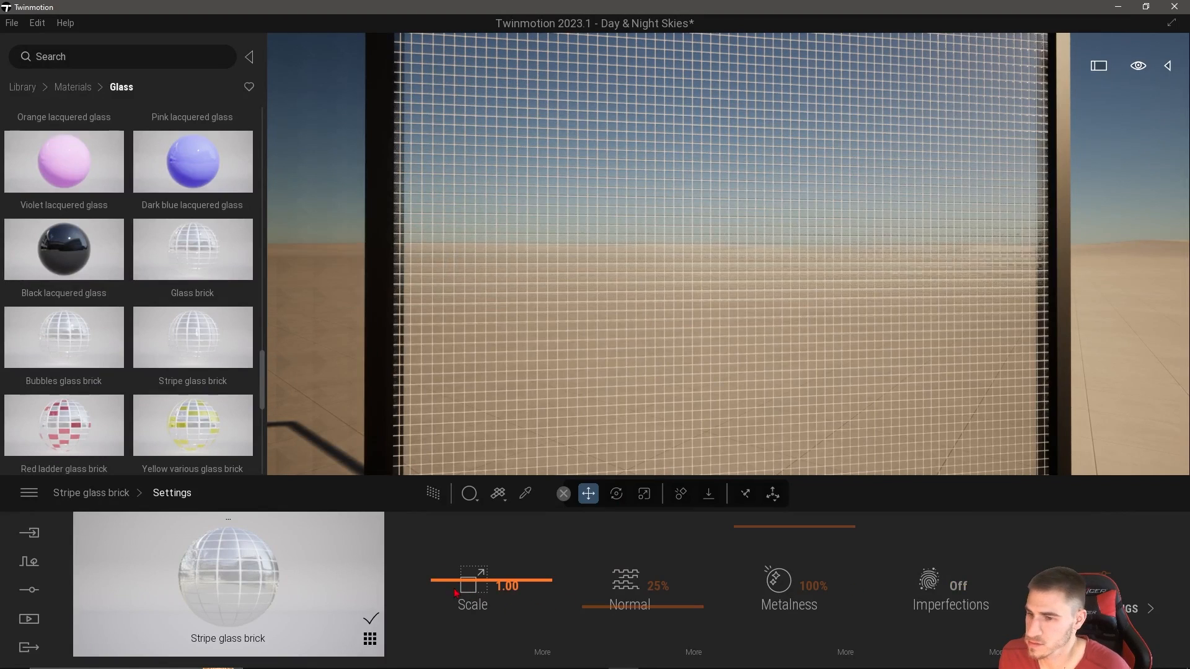
left_click_drag(456, 594, 456, 574)
key("a")
key("s")
right_click_drag(496, 397, 626, 397)
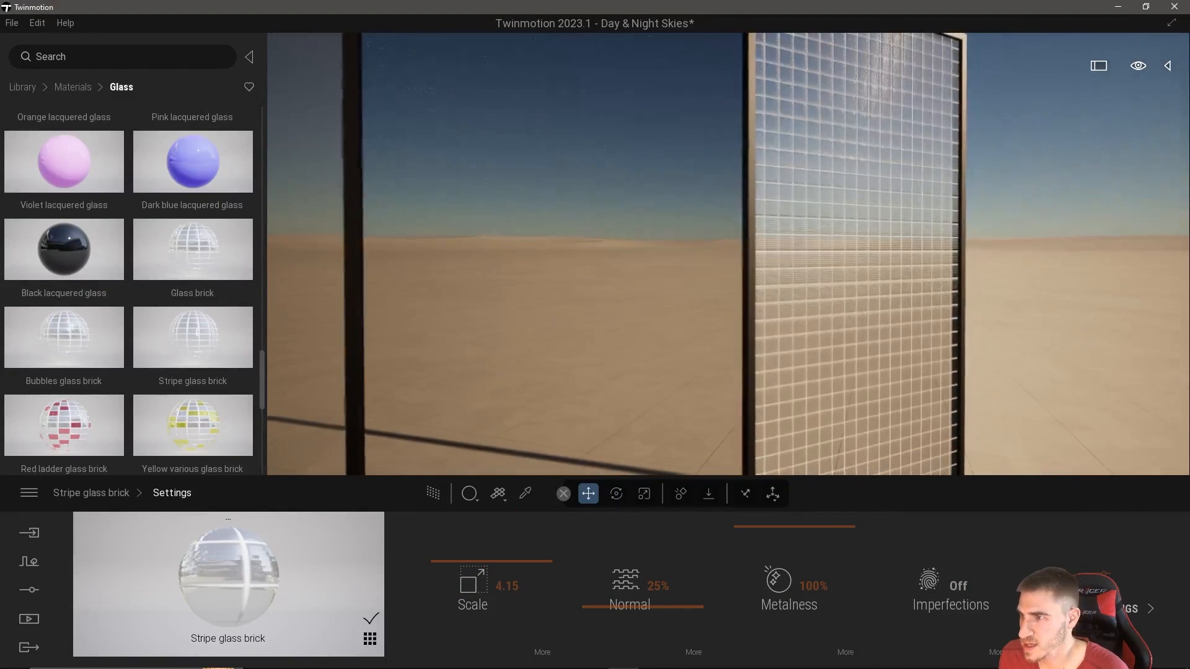
key("w")
key("d")
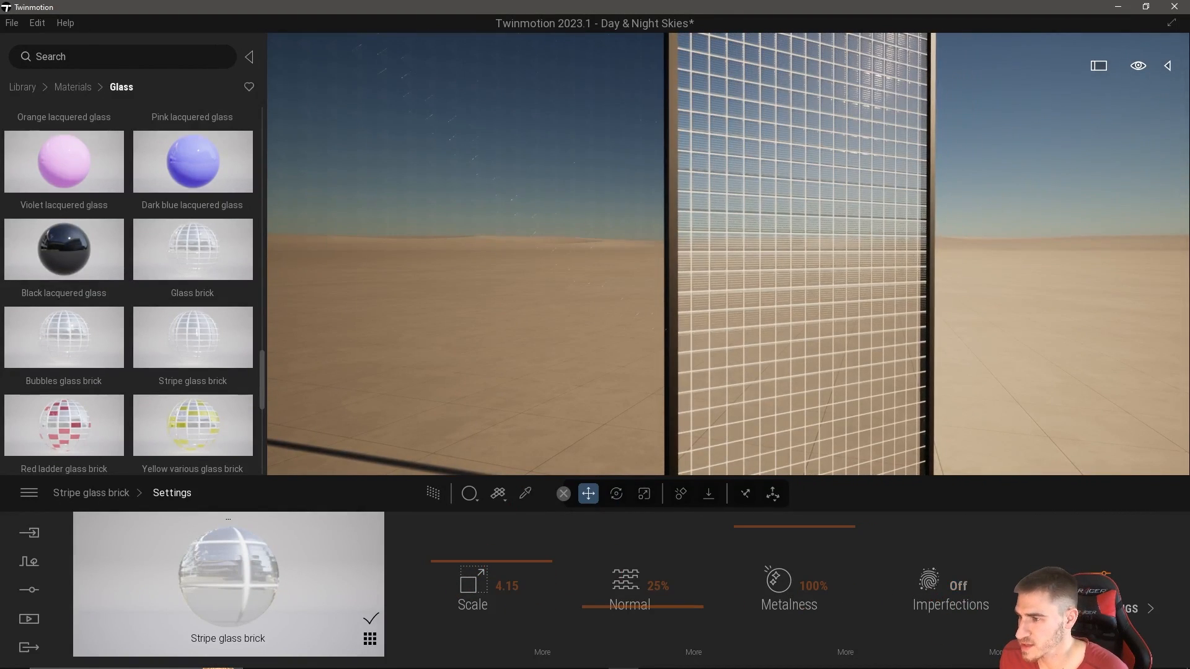
Toggle the two-sided option on and off in the advanced settings of the Stripe glass brick.
left_click(1134, 609)
left_click(764, 595)
left_click(752, 599)
key("s")
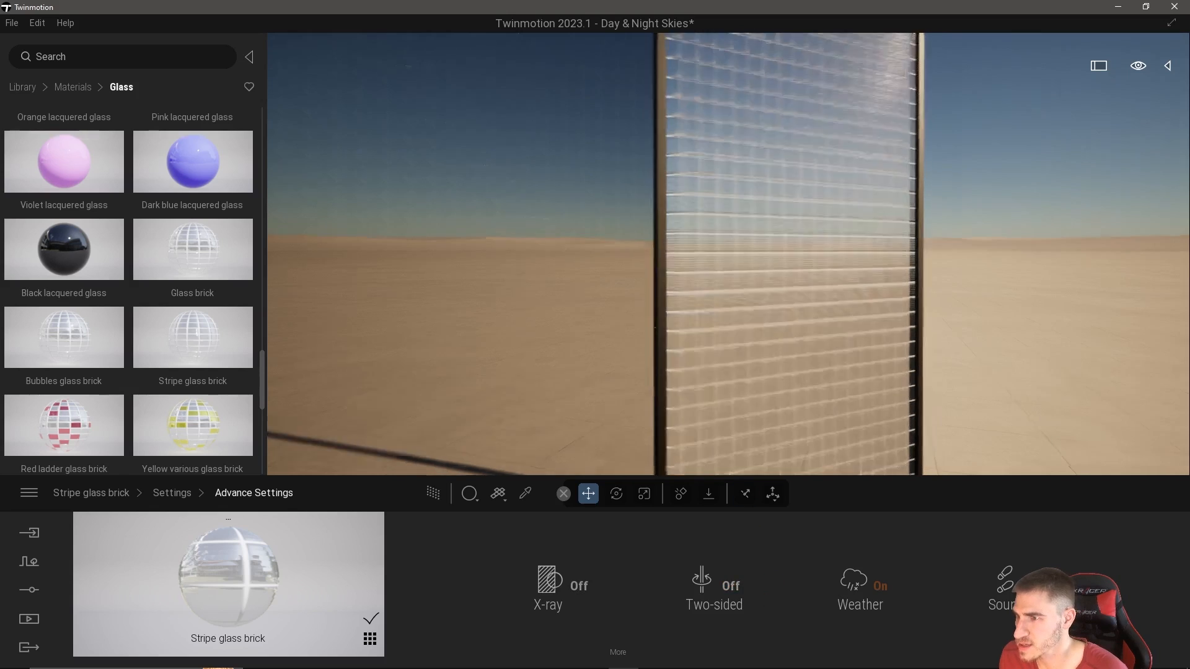
Browse the coloured glass brick and polychromatic glass materials in the library and look over the wall's panes.
right_click_drag(644, 409, 300, 401)
scroll(195, 205, "down", 5)
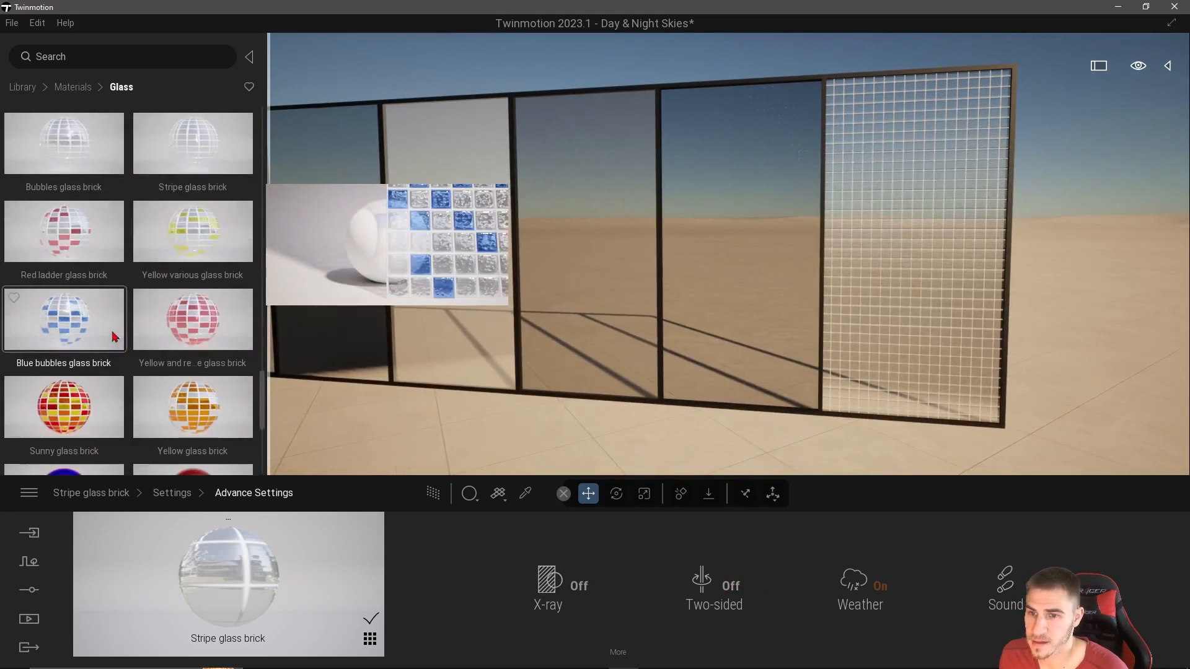
scroll(194, 201, "down", 1)
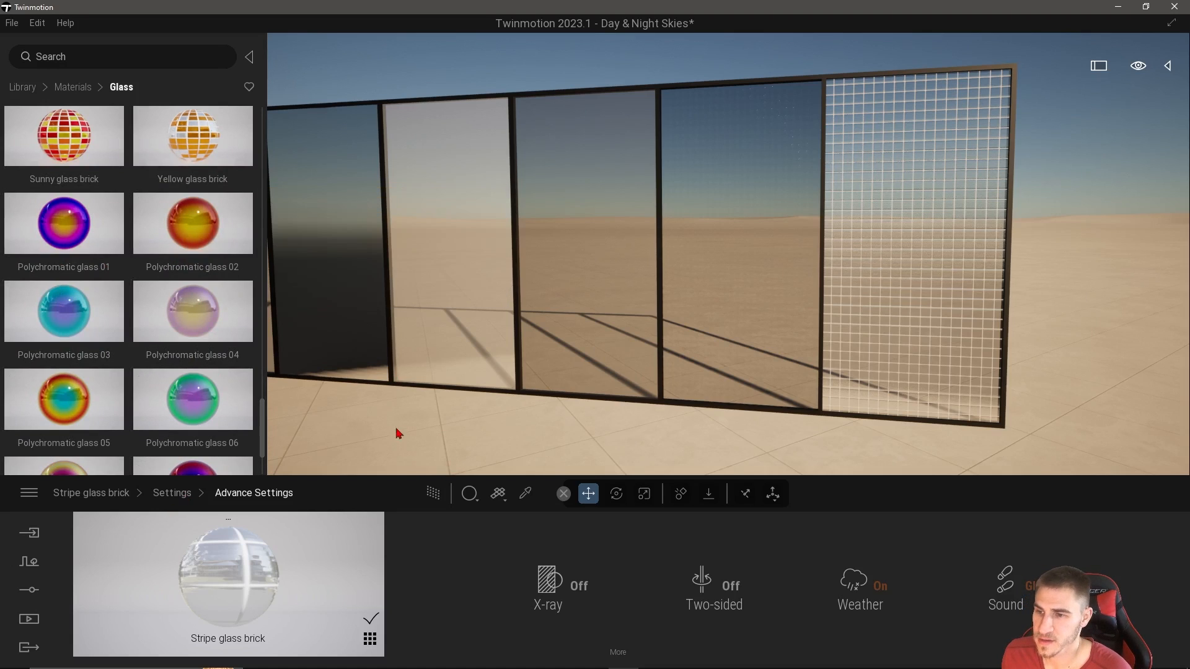
key("w")
right_click_drag(398, 432, 322, 425)
right_click_drag(604, 362, 526, 359)
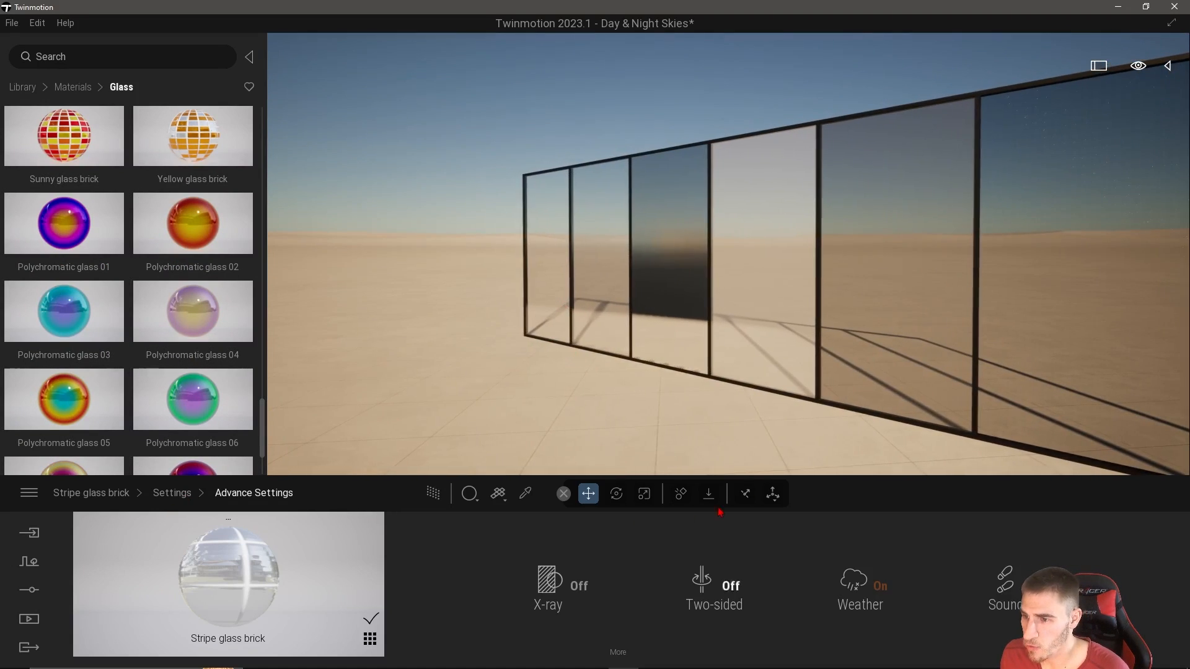
Sample the Clear glass from the first pane, switch its tint iridescence on and off, and view the iridescence settings.
left_click(525, 494)
left_click(553, 253)
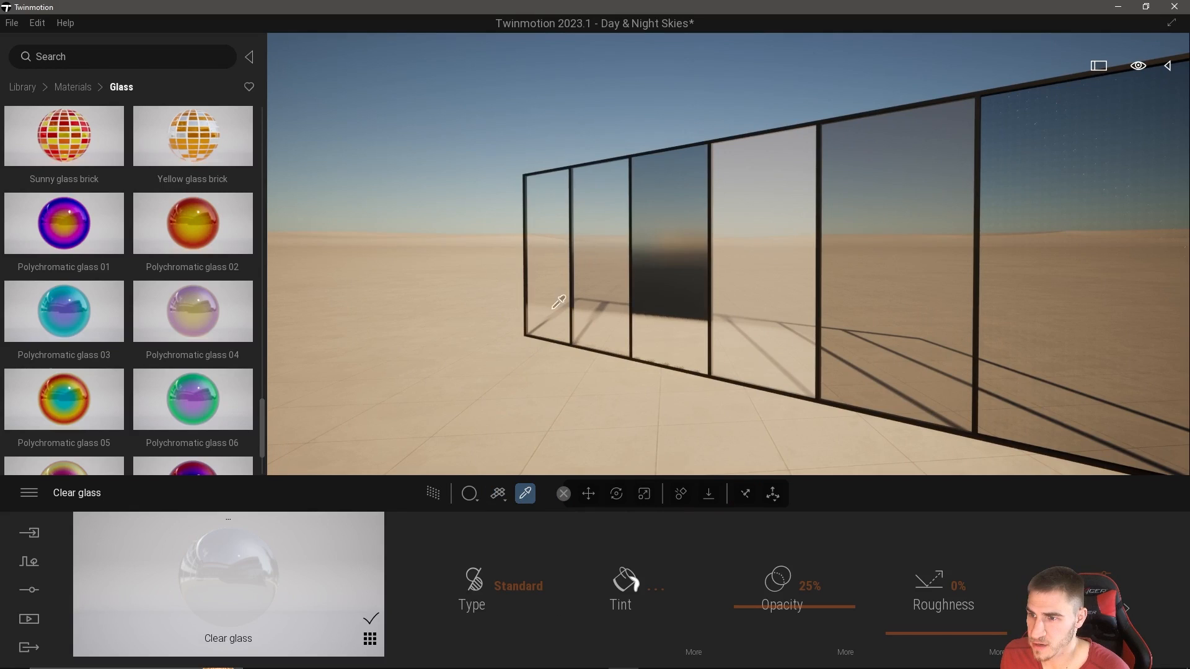
key("s")
right_click_drag(553, 297, 725, 290)
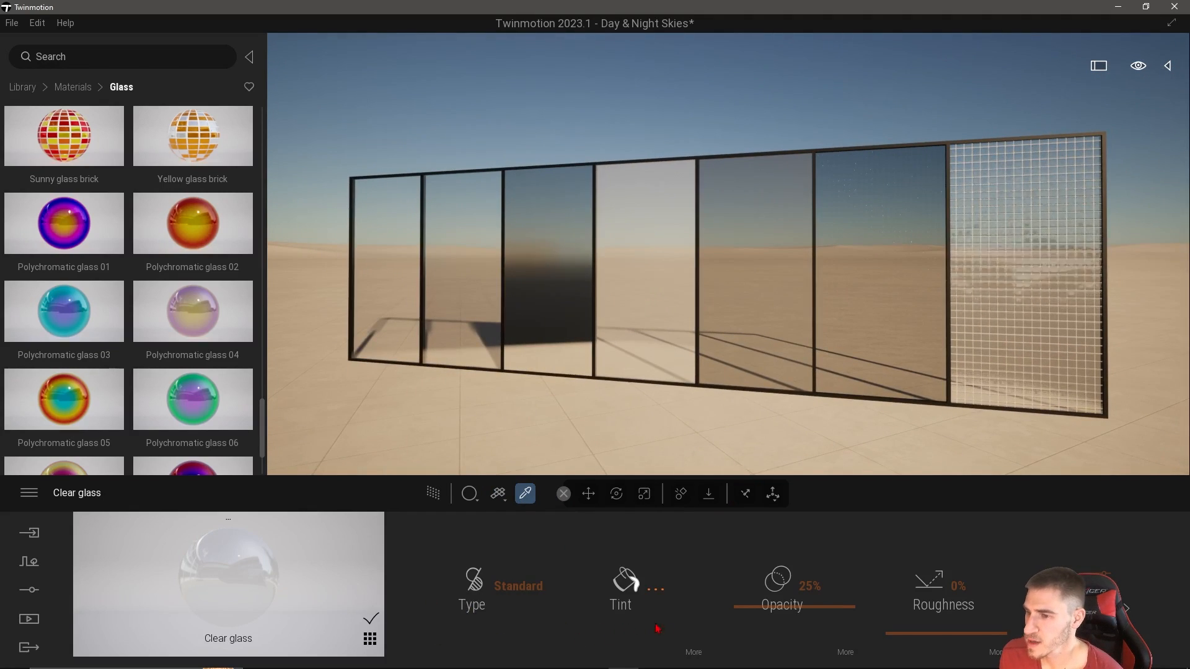
left_click(694, 654)
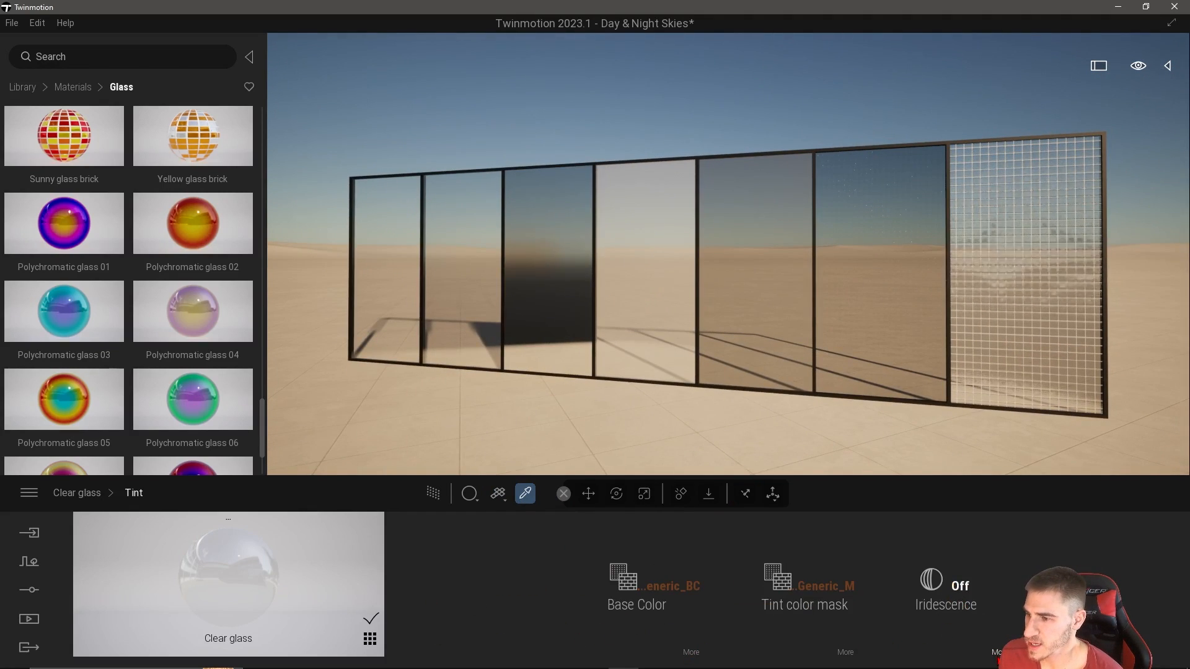
left_click(955, 599)
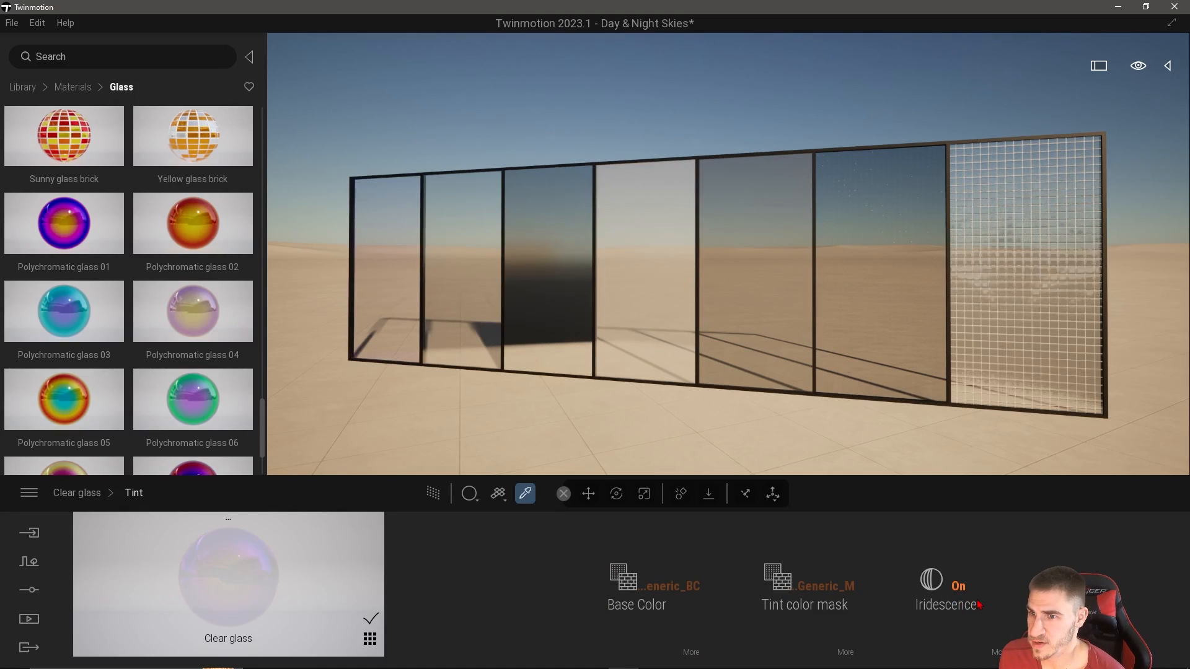
left_click(954, 598)
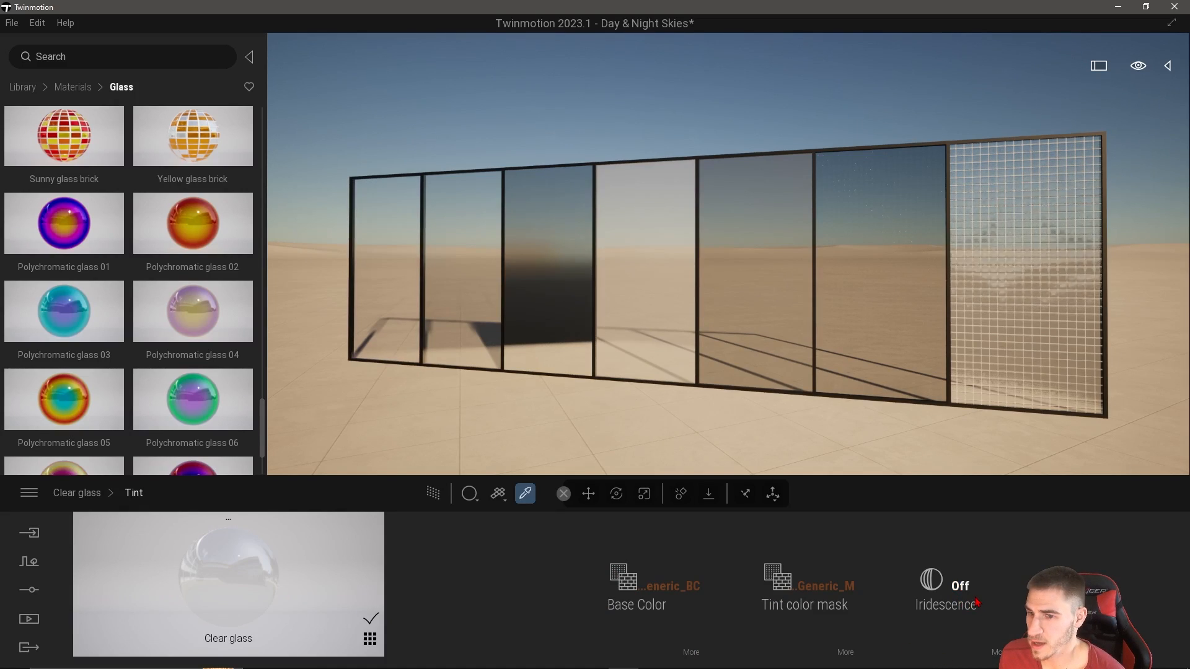
left_click(1000, 653)
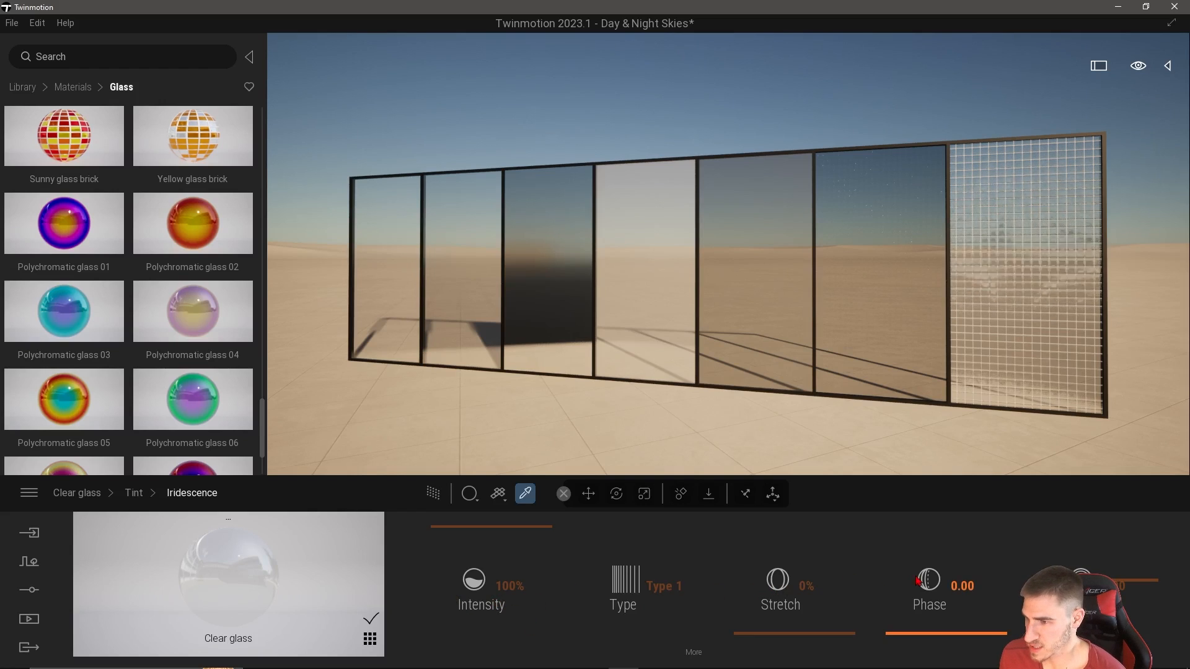
left_click(134, 492)
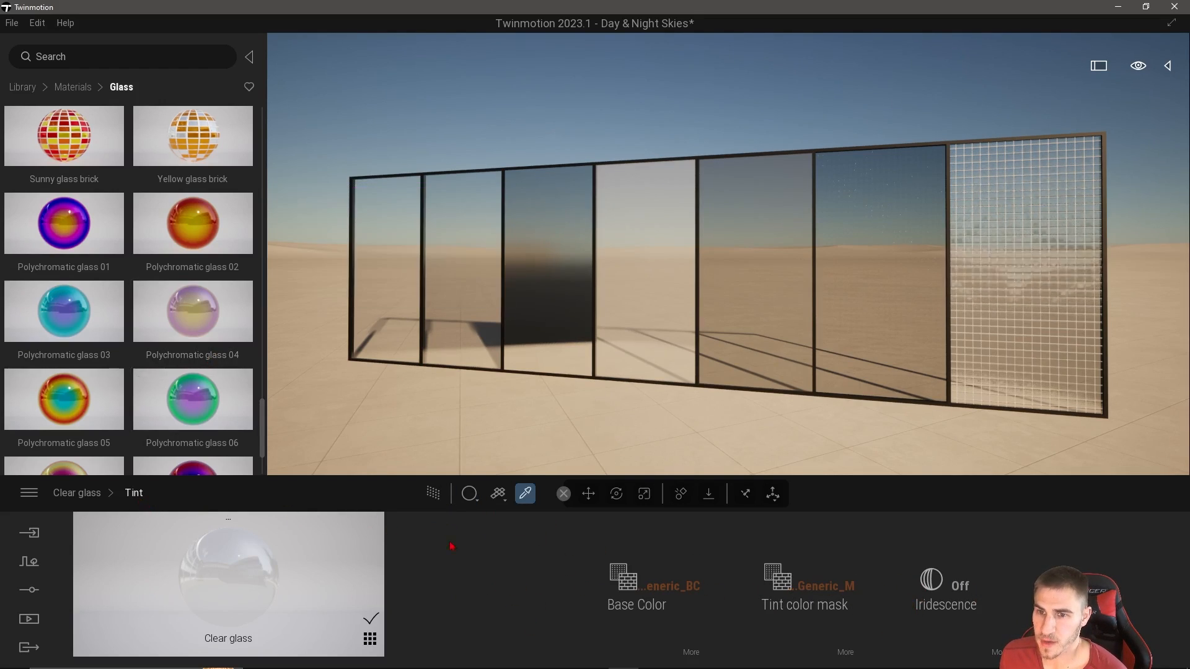
Apply Polychromatic glass 01 to the seventh pane and review the iridescence settings under its tint.
left_click_drag(112, 233, 1000, 322)
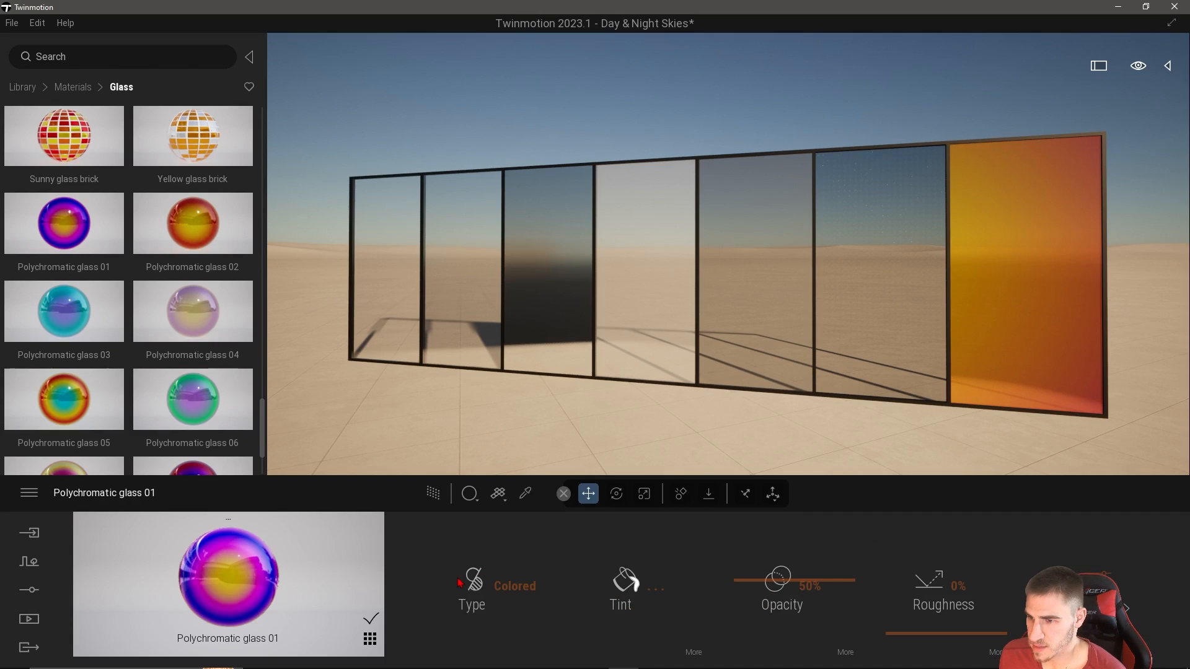
left_click(691, 652)
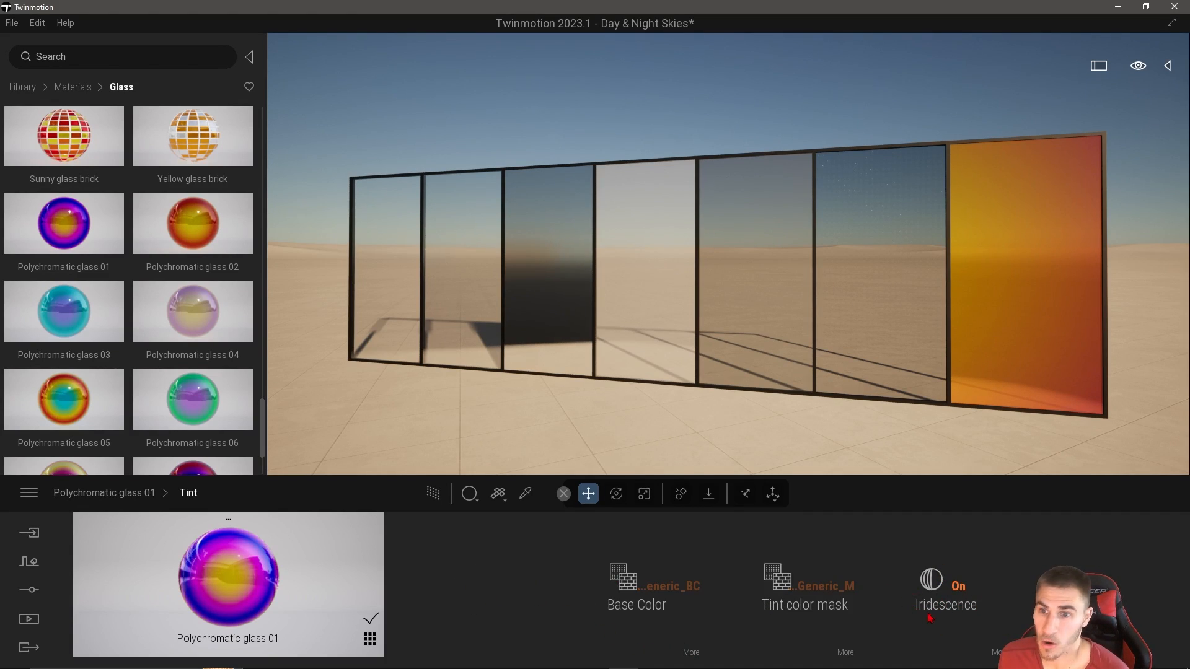
left_click(982, 652)
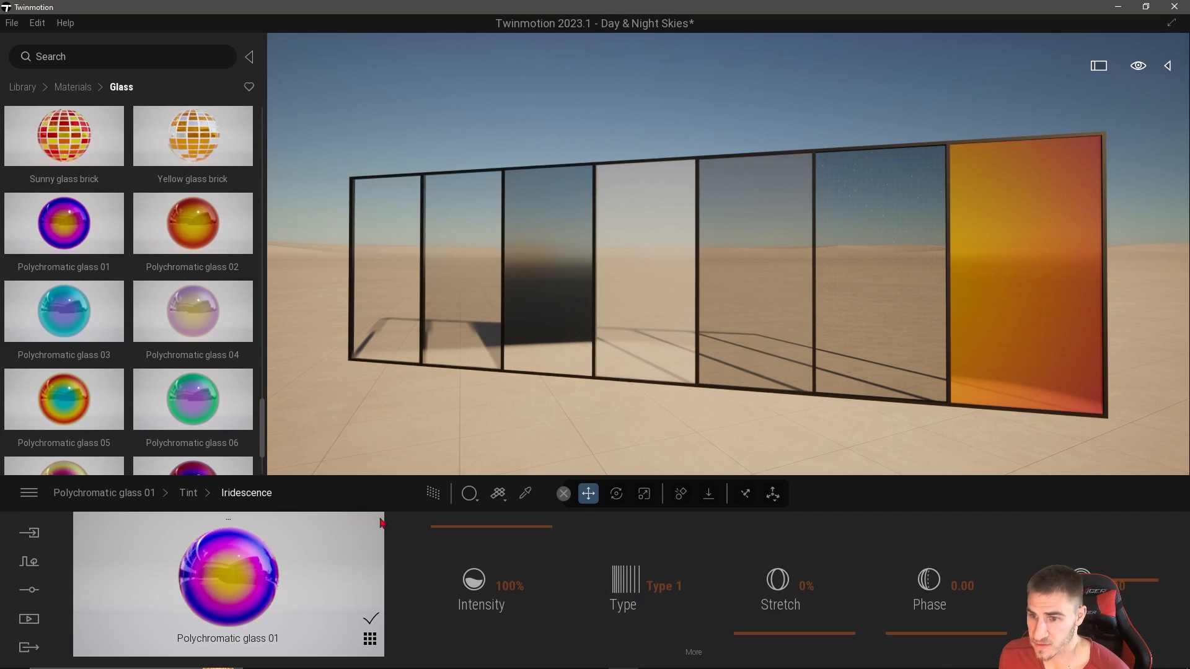
left_click(189, 494)
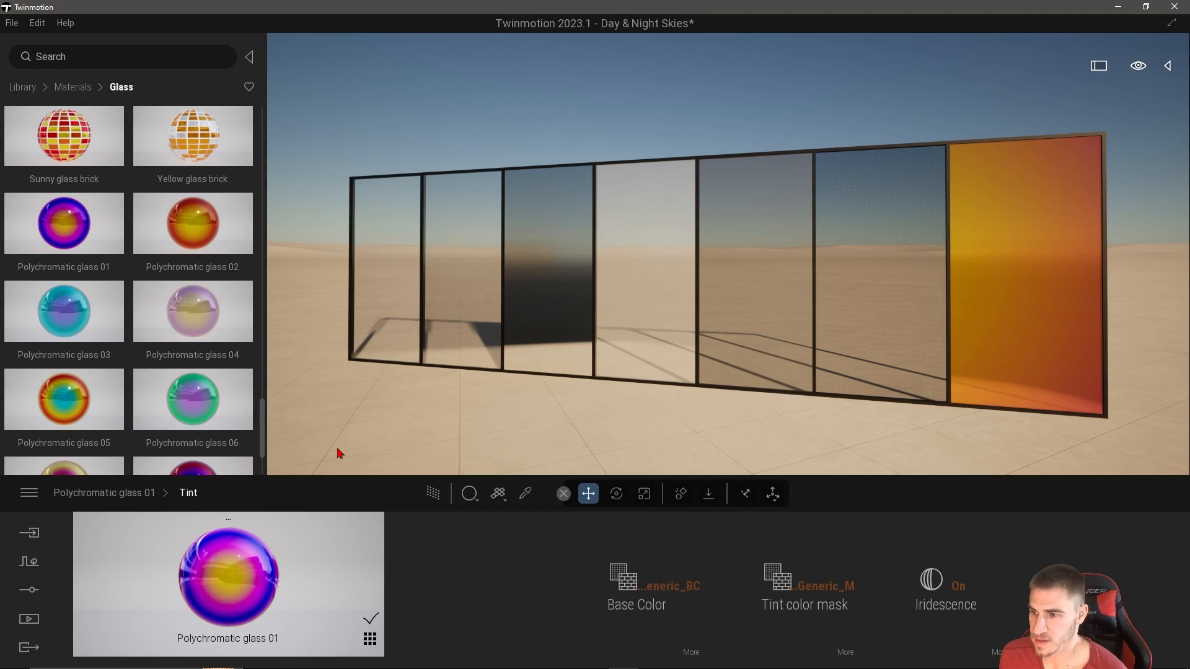
Examine the invert option of the tint color mask on Polychromatic glass 01.
left_click(848, 652)
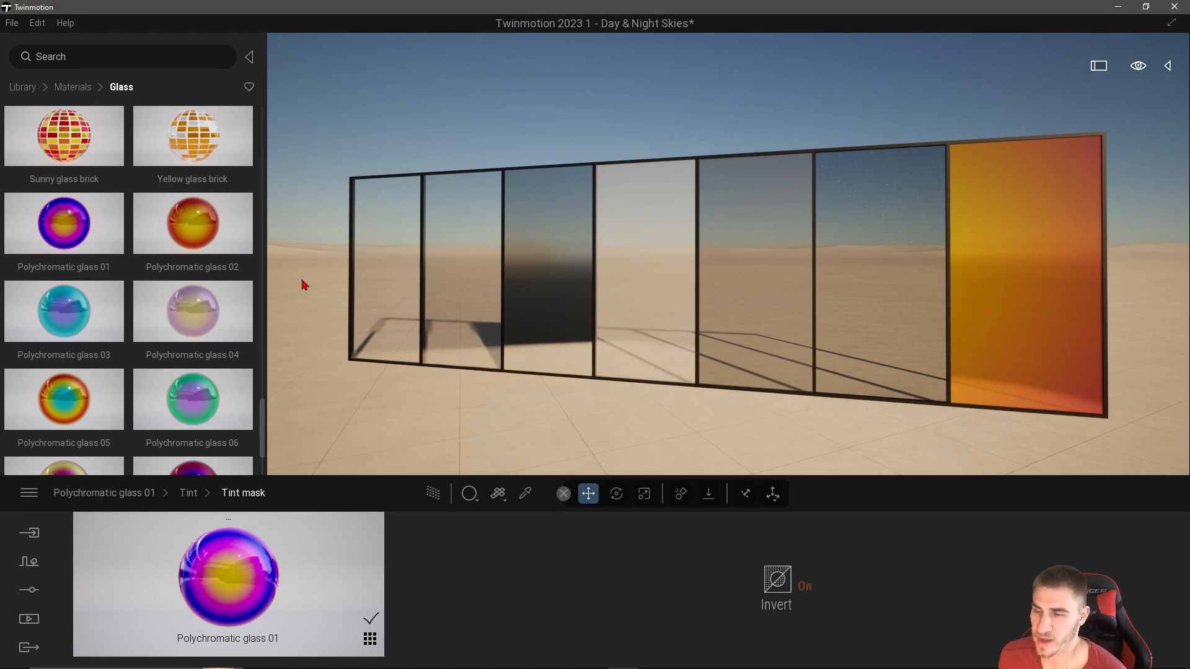
left_click(764, 590)
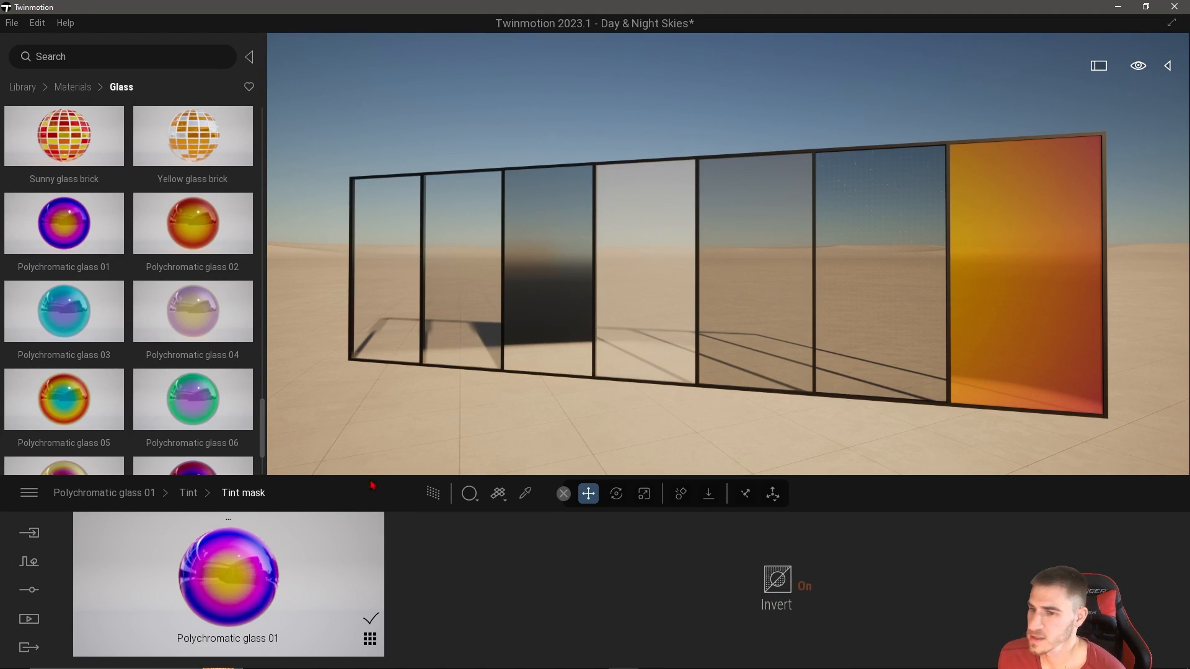
scroll(130, 387, "down", 2)
scroll(130, 387, "up", 2)
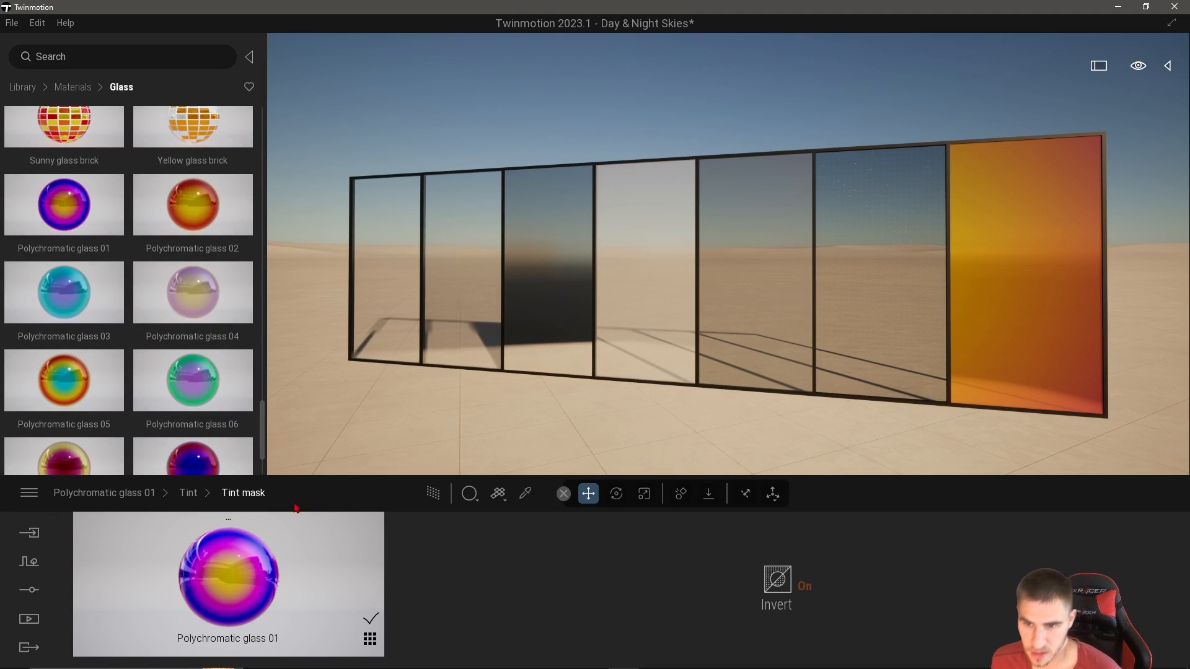
left_click(188, 493)
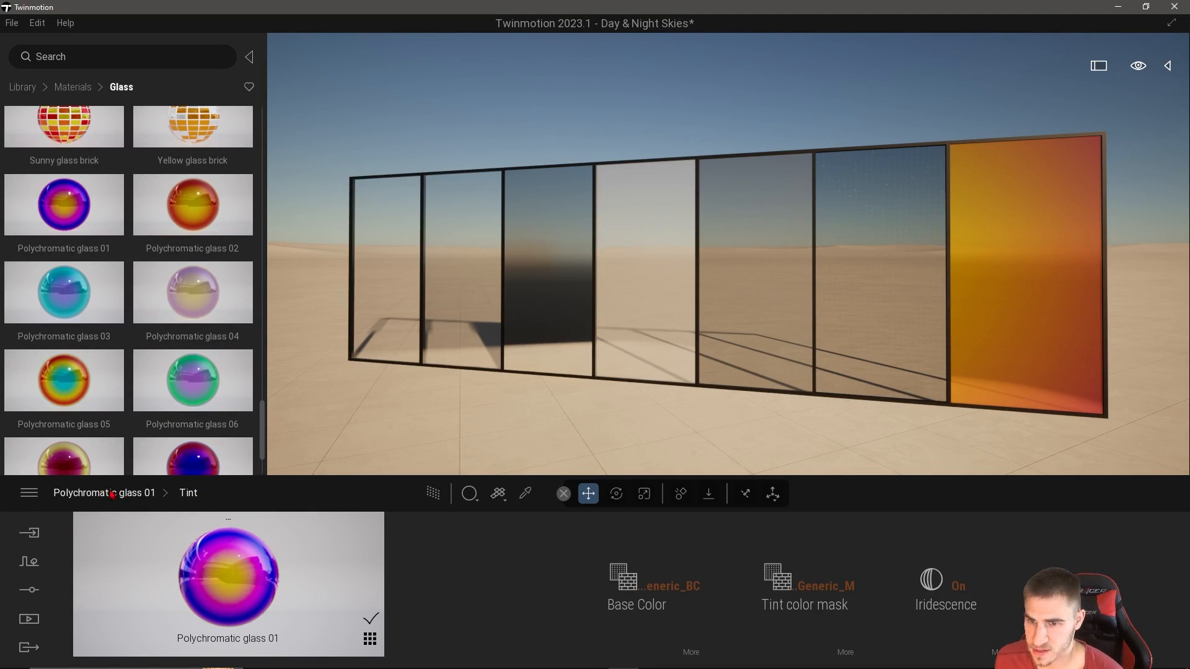
Apply the Black lacquered glass material to the seventh pane and look over the wall.
scroll(116, 298, "up", 2)
scroll(116, 298, "up", 5)
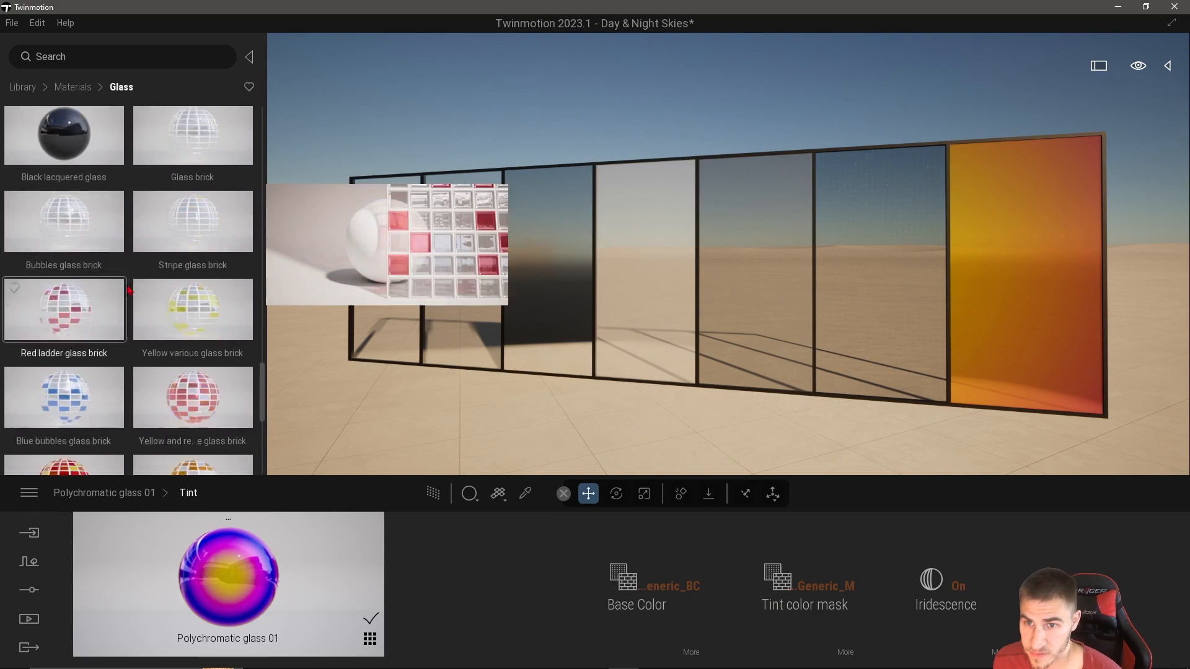
left_click_drag(107, 242, 979, 329)
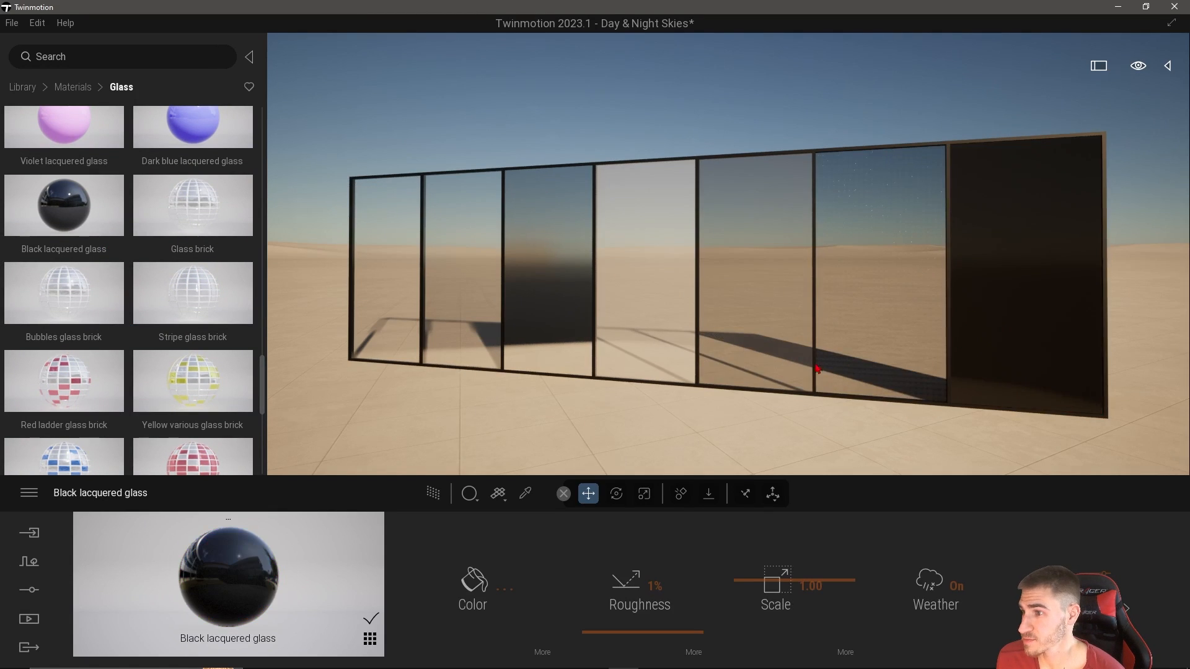
right_click_drag(442, 295, 465, 366)
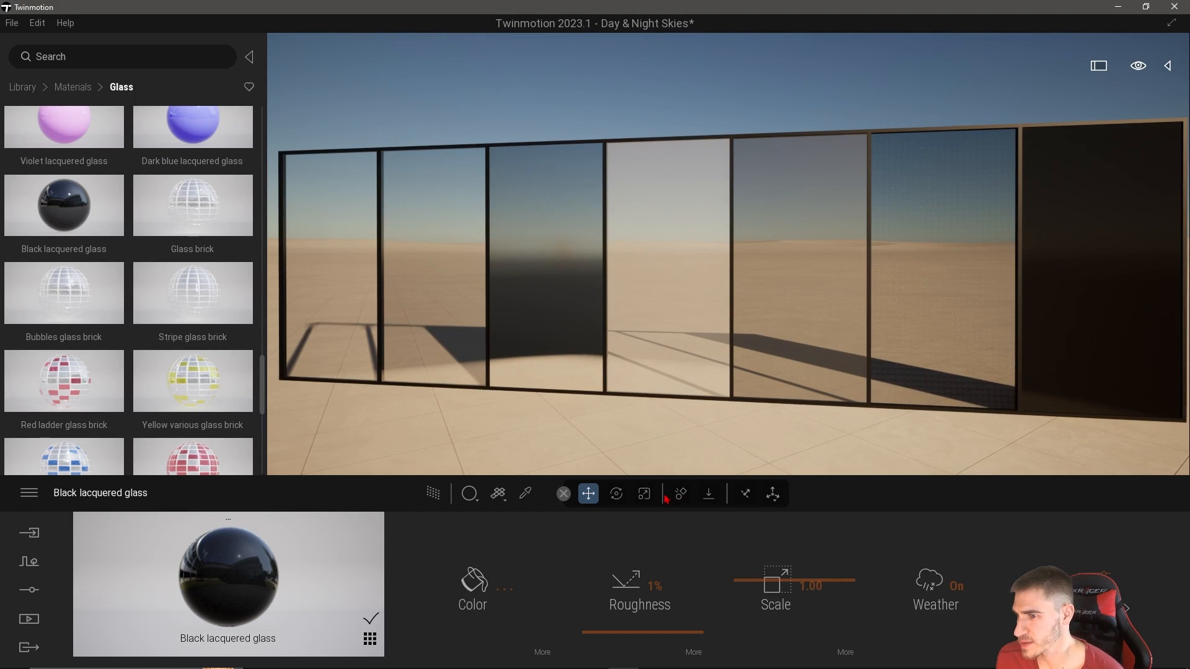
Sample the Digital pattern glass on the sixth pane and set its metalness to 64% and its roughness to 29%.
left_click(535, 495)
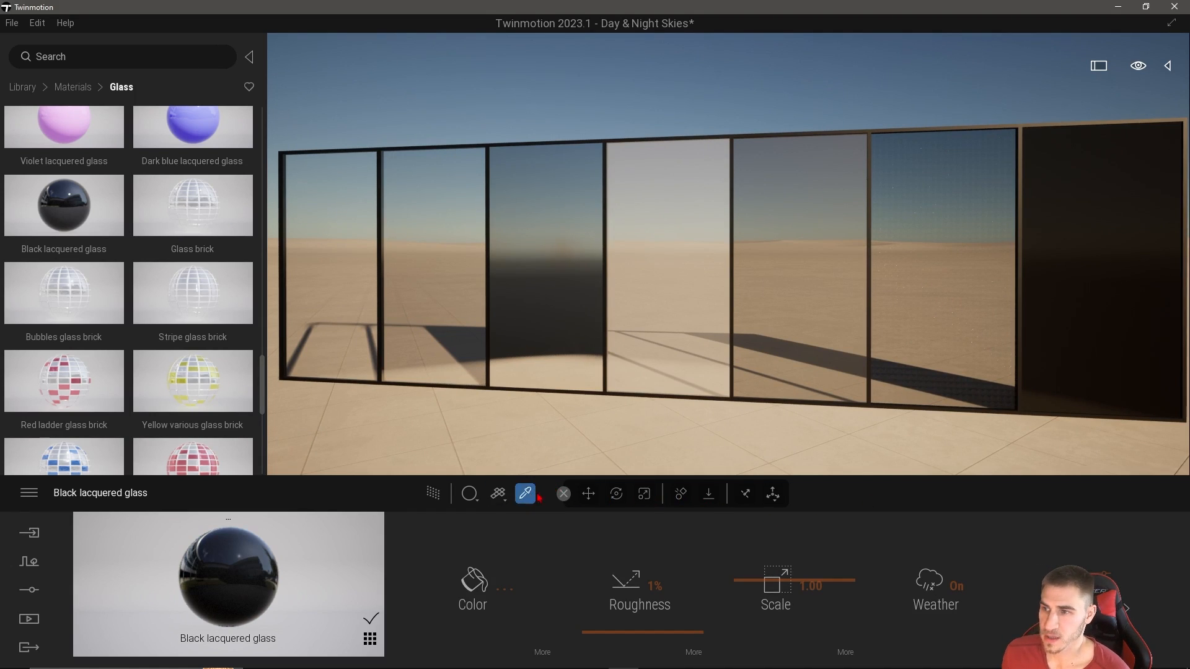
left_click(949, 290)
scroll(996, 587, "down", 2)
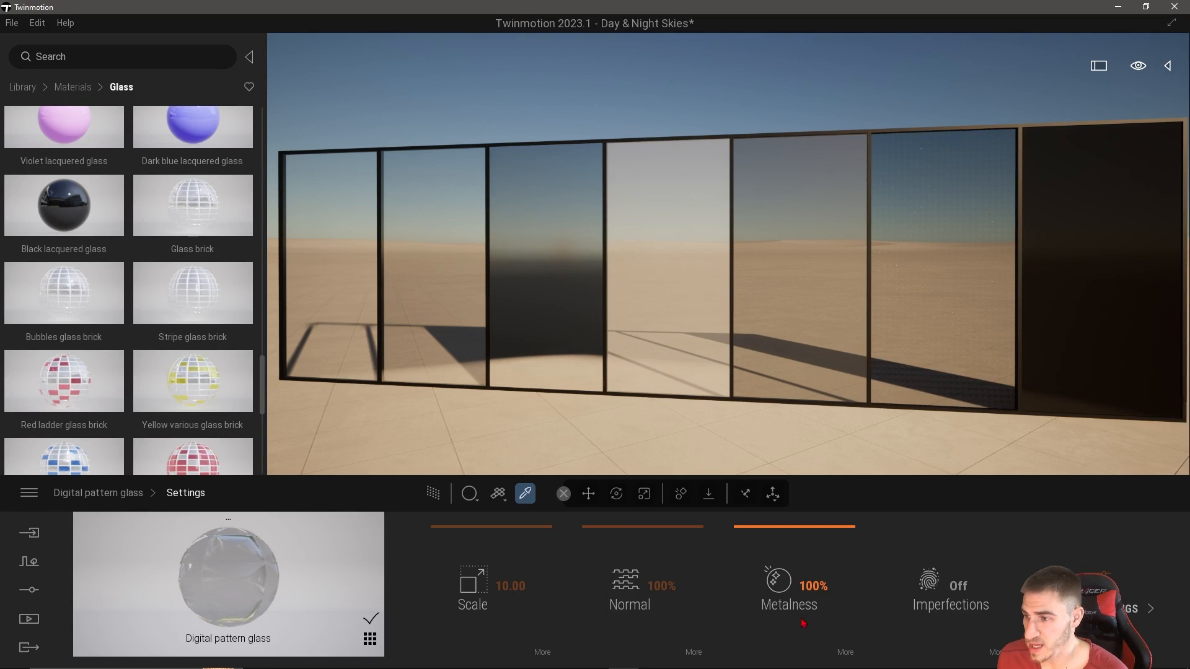
left_click(783, 566)
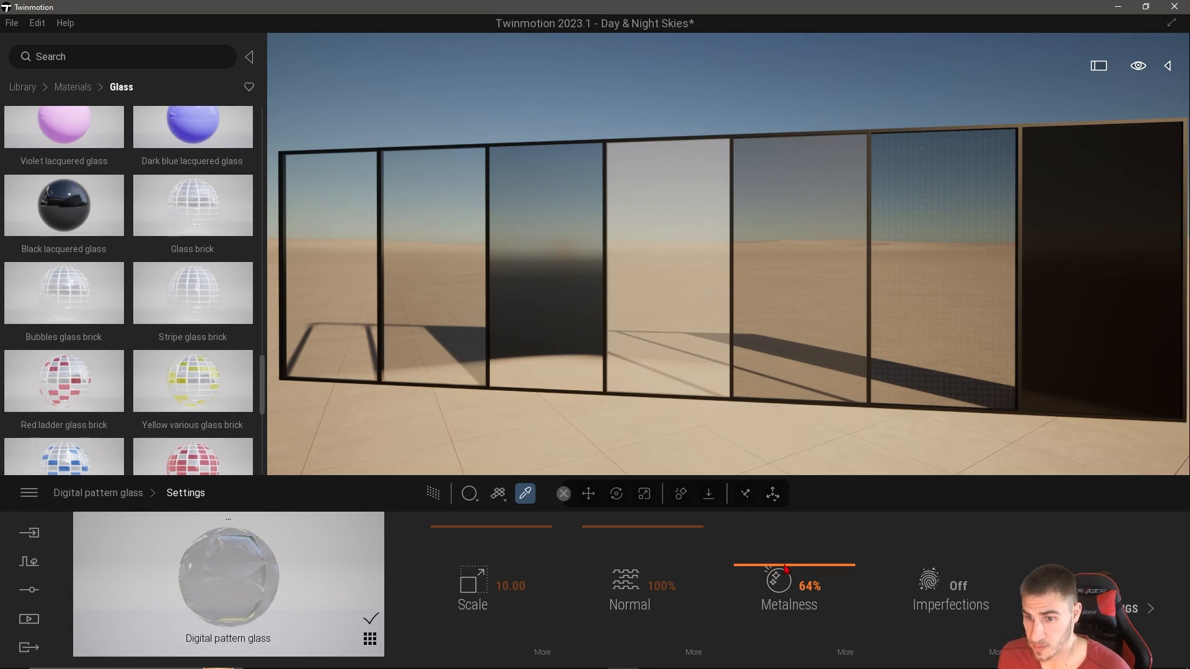
left_click(119, 494)
left_click_drag(890, 633, 942, 604)
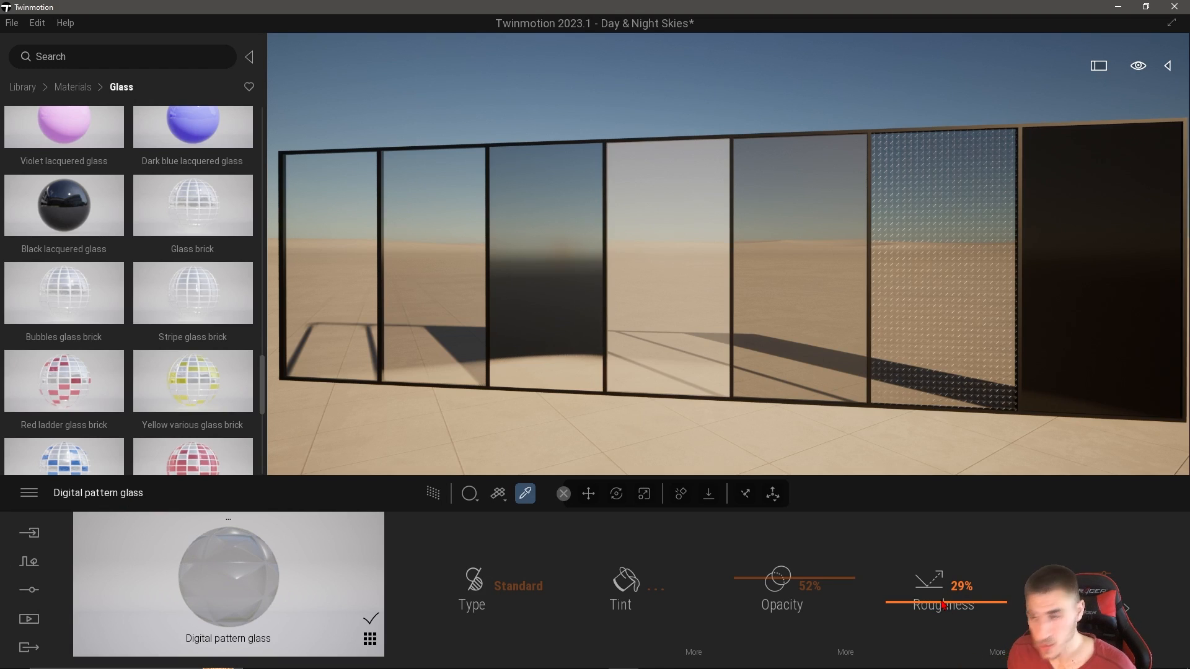